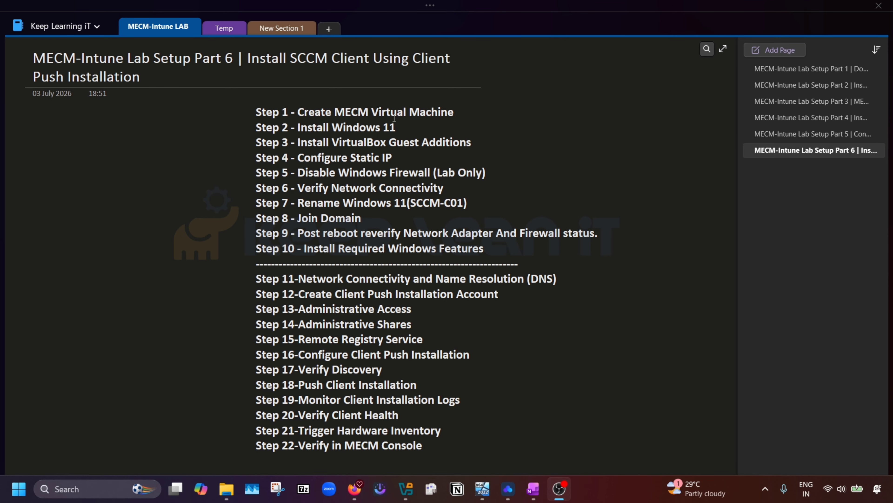
Step: Review Steps 1–10, highlighting Create MECM Virtual Machine, Windows 11, Windows Firewall (Lab Only) and SCCM-C01
{"action": "left_click_drag", "start_coordinate": [456, 112], "coordinate": [297, 112]}
{"action": "left_click", "coordinate": [409, 128]}
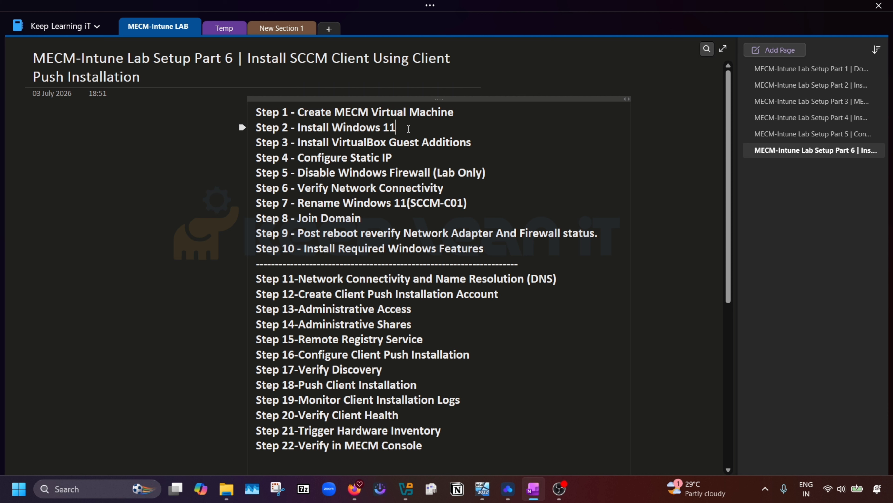
{"action": "left_click_drag", "start_coordinate": [409, 129], "coordinate": [329, 128]}
{"action": "left_click", "coordinate": [500, 151]}
{"action": "left_click_drag", "start_coordinate": [399, 129], "coordinate": [487, 248]}
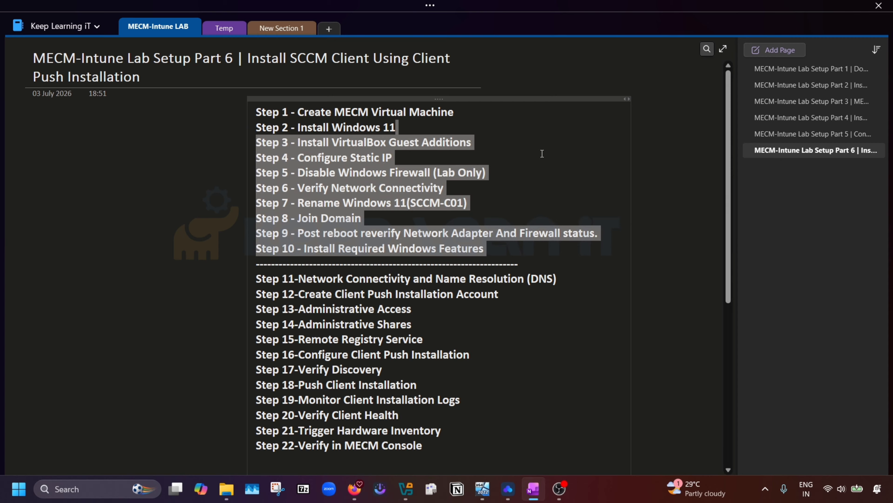
{"action": "left_click", "coordinate": [432, 124]}
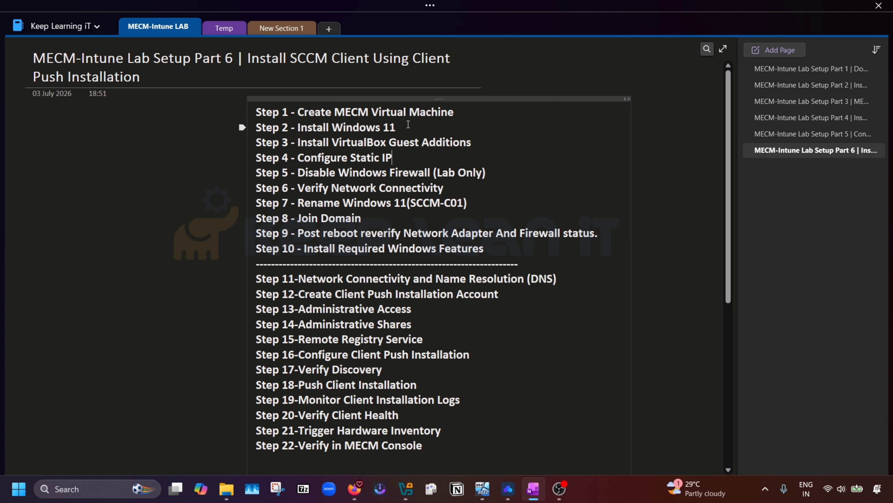
{"action": "left_click_drag", "start_coordinate": [406, 134], "coordinate": [491, 244]}
{"action": "left_click", "coordinate": [505, 138]}
{"action": "left_click_drag", "start_coordinate": [495, 171], "coordinate": [349, 172]}
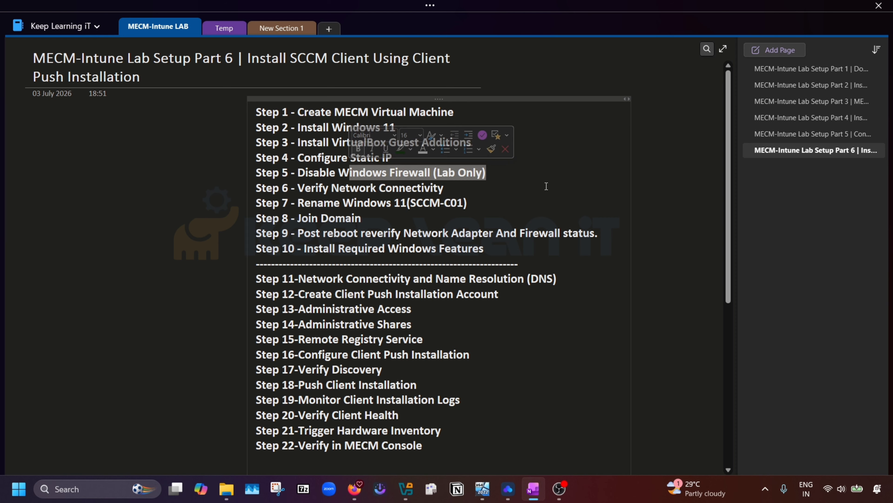
{"action": "left_click", "coordinate": [542, 176]}
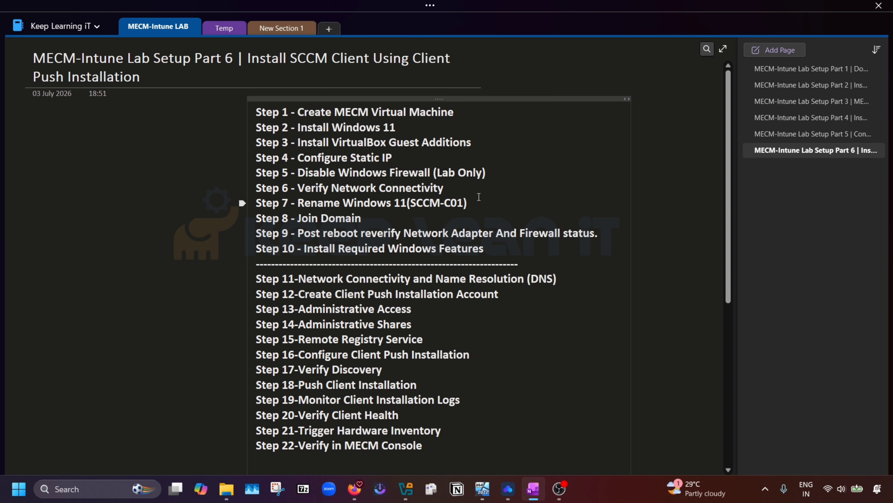
{"action": "left_click_drag", "start_coordinate": [481, 202], "coordinate": [408, 203]}
{"action": "left_click", "coordinate": [415, 229]}
Step: Review Steps 11–12: Network Connectivity and Name Resolution (DNS) and Client Push Installation Account
{"action": "scroll", "coordinate": [482, 330], "scroll_direction": "down", "scroll_amount": 2}
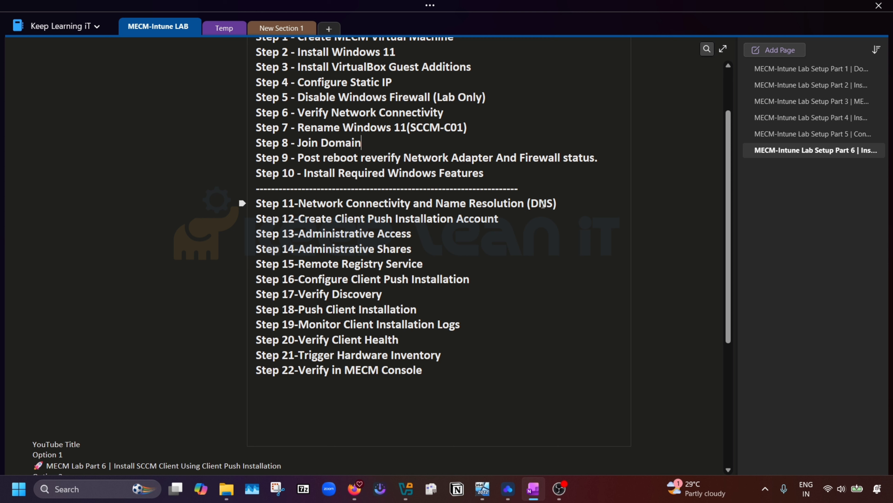
{"action": "left_click_drag", "start_coordinate": [564, 203], "coordinate": [298, 203]}
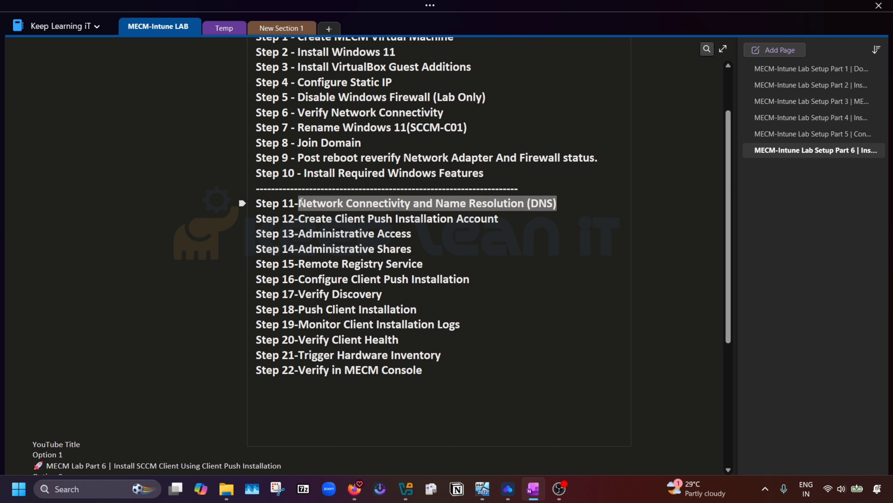
{"action": "left_click", "coordinate": [451, 129]}
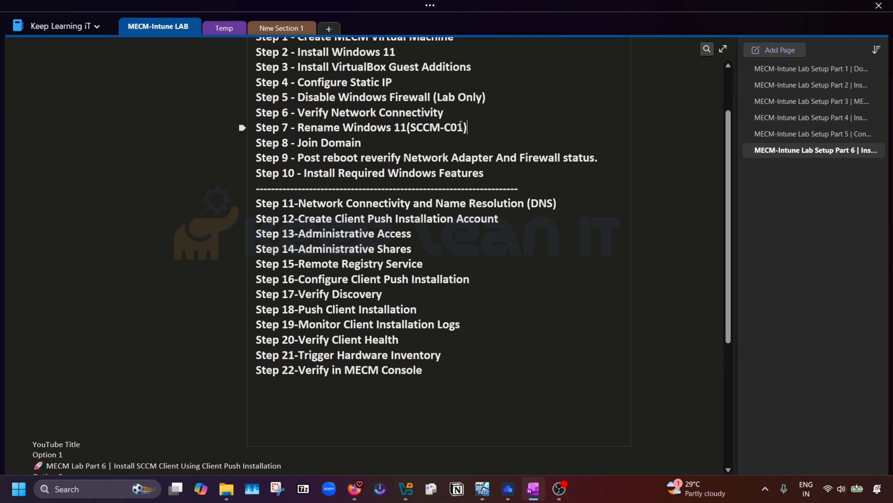
{"action": "left_click_drag", "start_coordinate": [463, 127], "coordinate": [411, 127]}
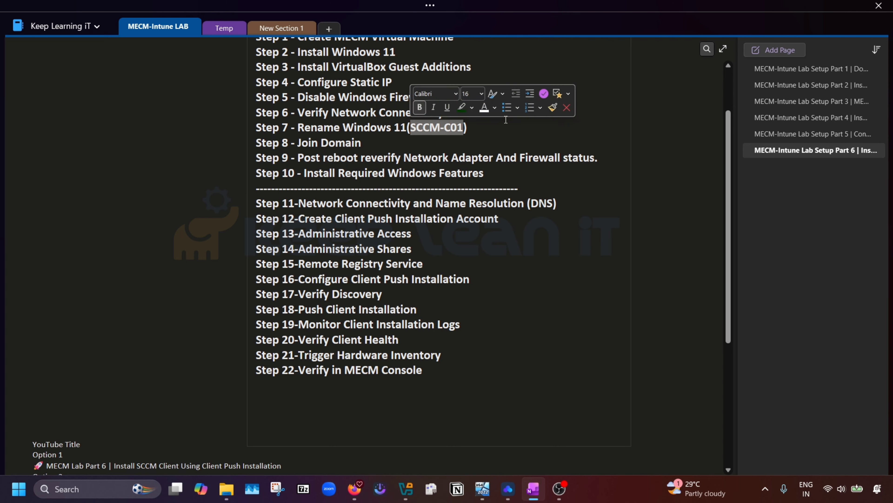
{"action": "left_click_drag", "start_coordinate": [560, 203], "coordinate": [297, 201]}
{"action": "left_click", "coordinate": [498, 217]}
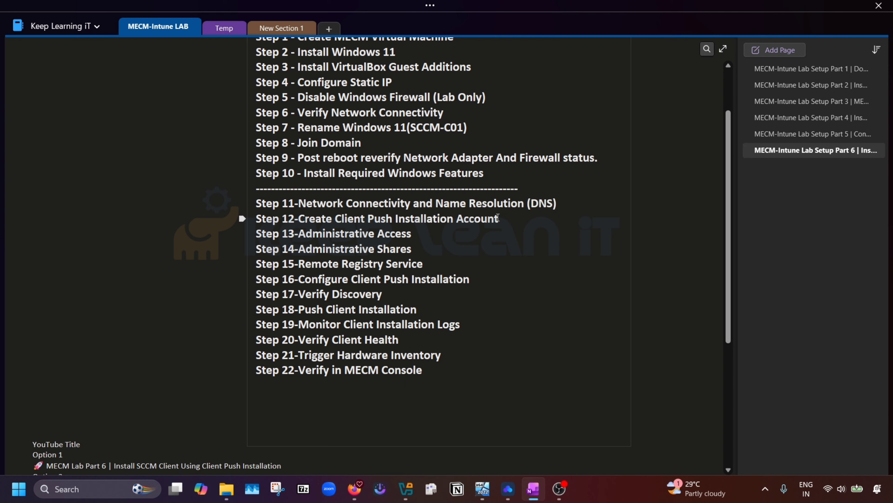
{"action": "left_click_drag", "start_coordinate": [507, 217], "coordinate": [312, 221]}
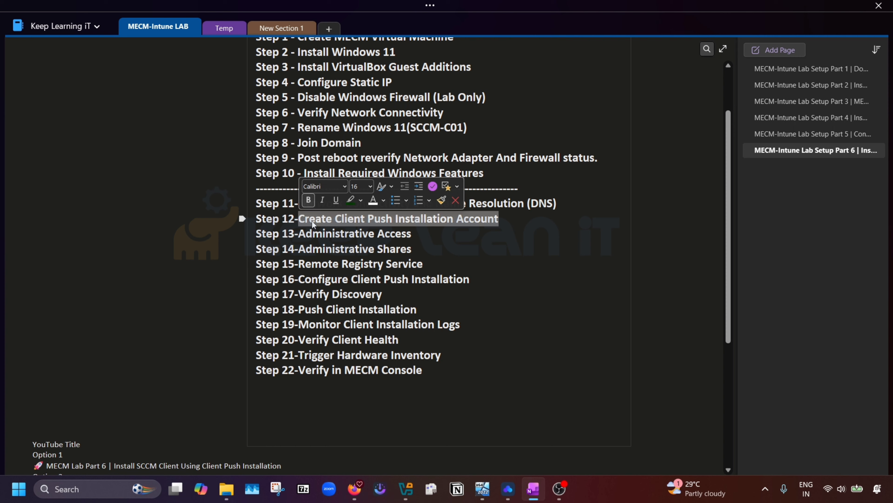
{"action": "left_click", "coordinate": [483, 247]}
{"action": "left_click_drag", "start_coordinate": [489, 219], "coordinate": [299, 219]}
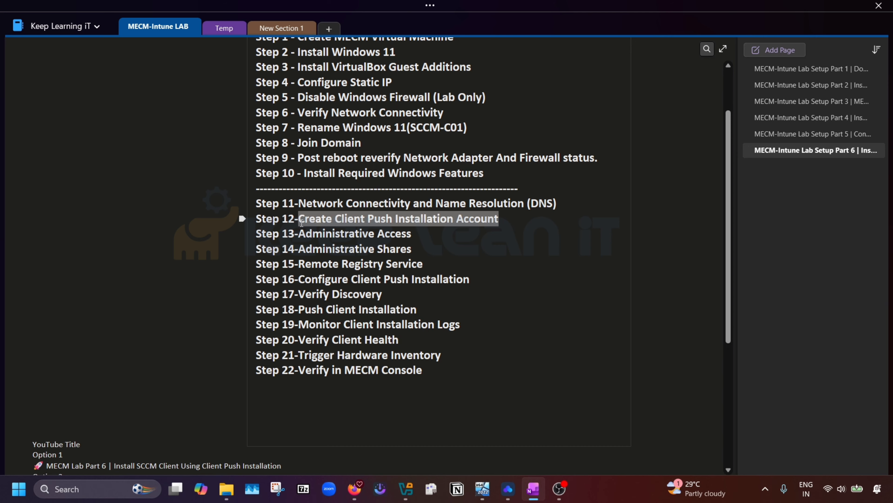
{"action": "left_click", "coordinate": [426, 234]}
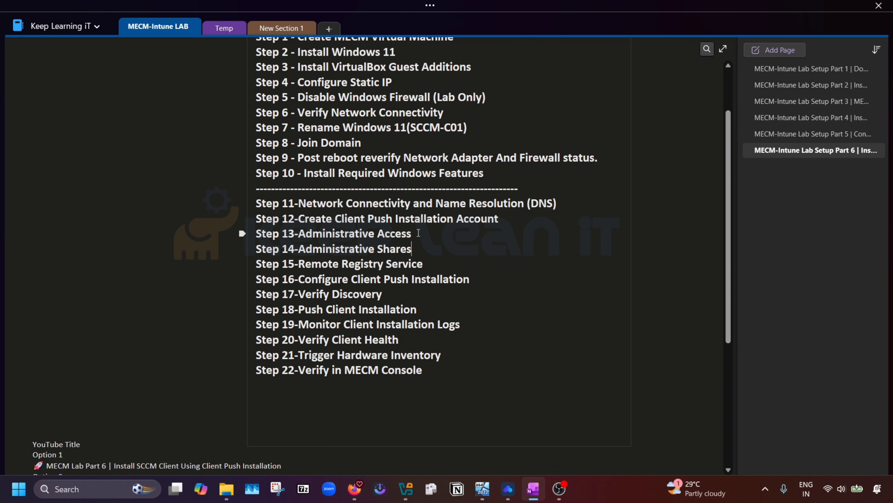
{"action": "left_click_drag", "start_coordinate": [499, 219], "coordinate": [337, 219]}
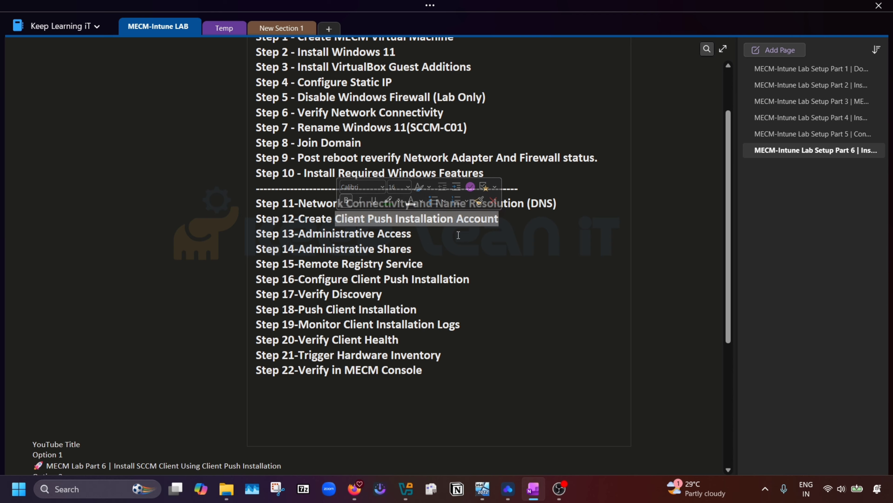
{"action": "left_click", "coordinate": [457, 233]}
{"action": "left_click_drag", "start_coordinate": [506, 216], "coordinate": [336, 219]}
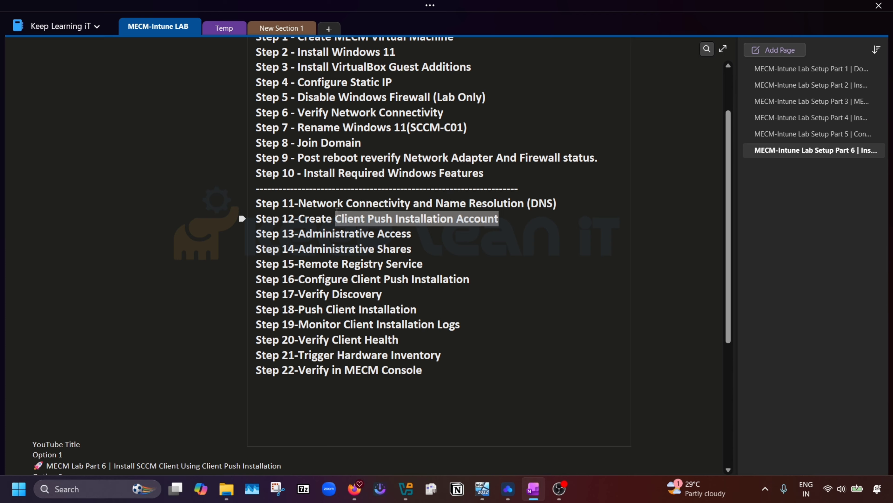
{"action": "left_click_drag", "start_coordinate": [464, 128], "coordinate": [410, 129]}
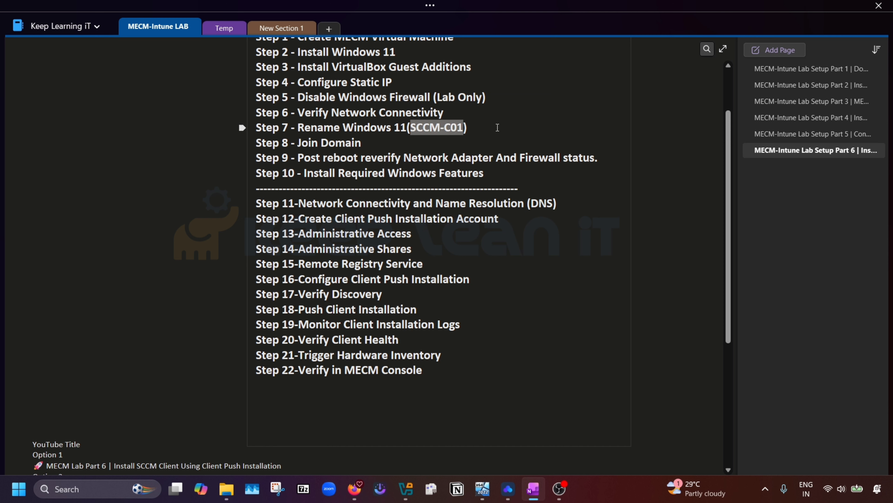
{"action": "left_click", "coordinate": [463, 243]}
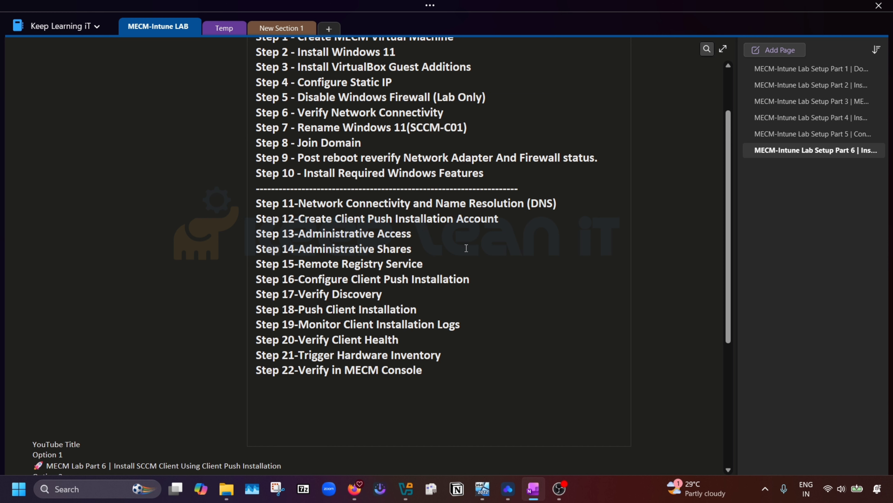
Step: Review Steps 15–17: Remote Registry Service, Configure Client Push Installation and Verify Discovery
{"action": "left_click_drag", "start_coordinate": [428, 264], "coordinate": [297, 265]}
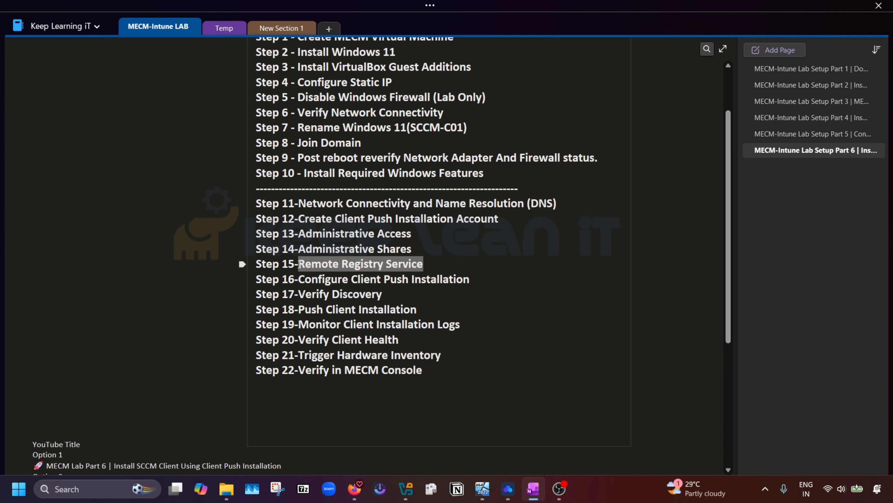
{"action": "left_click", "coordinate": [549, 273]}
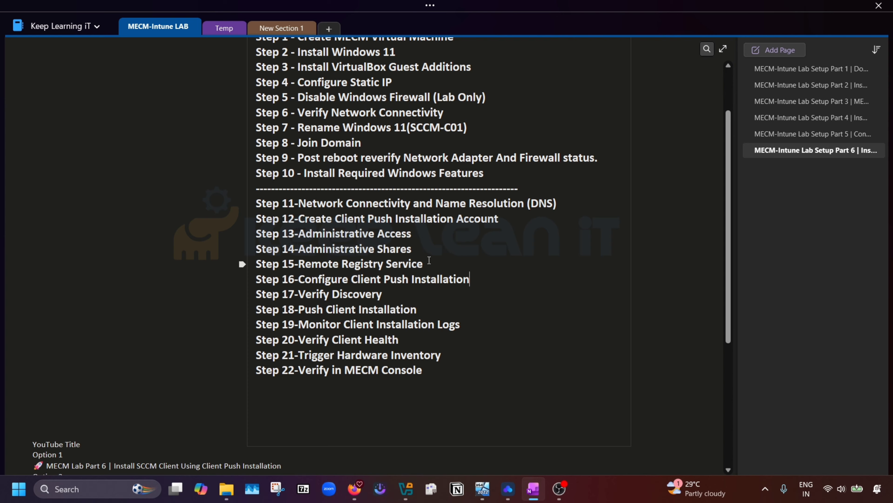
{"action": "left_click_drag", "start_coordinate": [484, 279], "coordinate": [302, 278]}
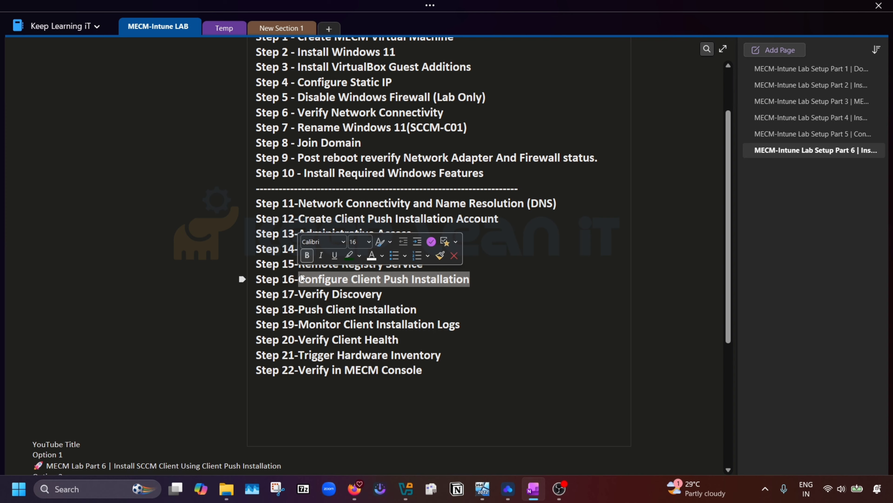
{"action": "left_click", "coordinate": [491, 297]}
{"action": "left_click_drag", "start_coordinate": [471, 281], "coordinate": [298, 282]}
{"action": "left_click", "coordinate": [514, 289]}
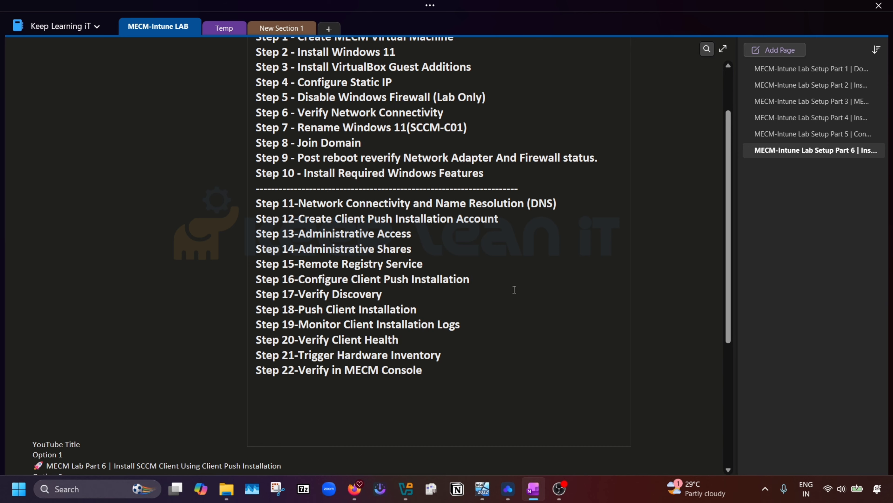
{"action": "left_click_drag", "start_coordinate": [382, 294], "coordinate": [299, 294]}
{"action": "left_click_drag", "start_coordinate": [465, 127], "coordinate": [410, 127]}
{"action": "left_click", "coordinate": [460, 126]}
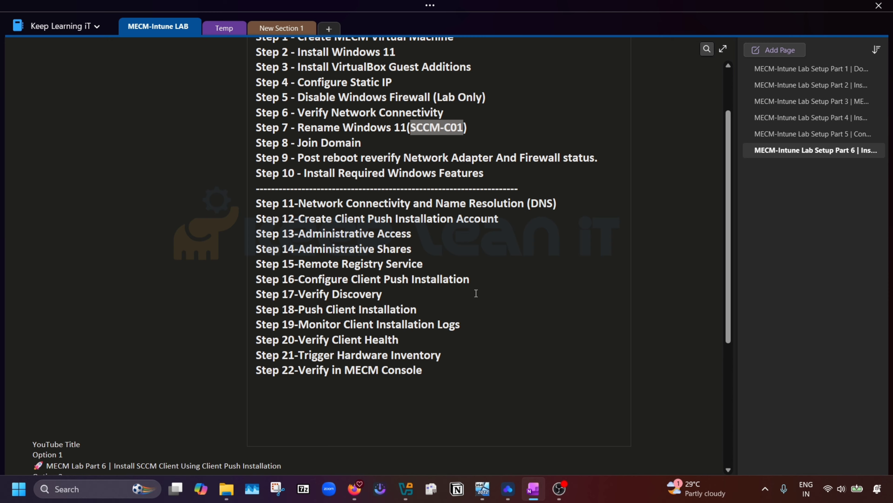
{"action": "left_click_drag", "start_coordinate": [400, 294], "coordinate": [299, 292]}
{"action": "left_click", "coordinate": [577, 299]}
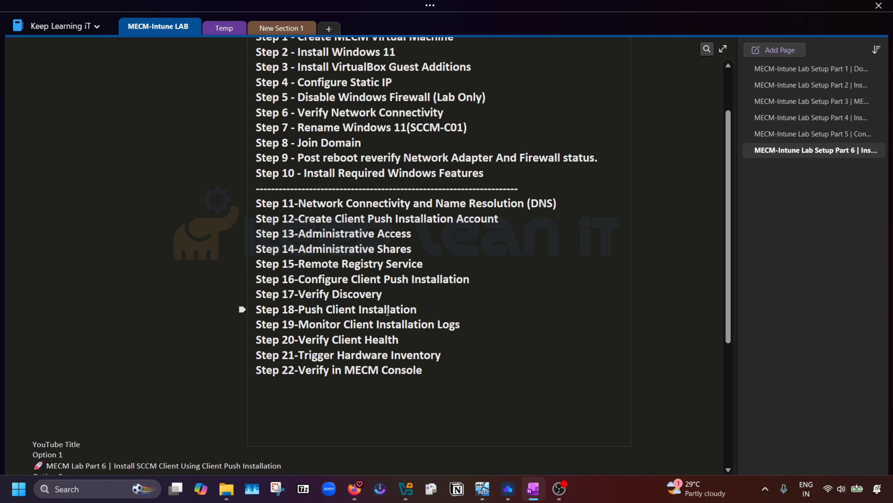
Step: Review Steps 18–21: Push Client Installation, Monitor Client Installation Logs, Verify Client Health, hardware inventory
{"action": "left_click_drag", "start_coordinate": [420, 309], "coordinate": [298, 311]}
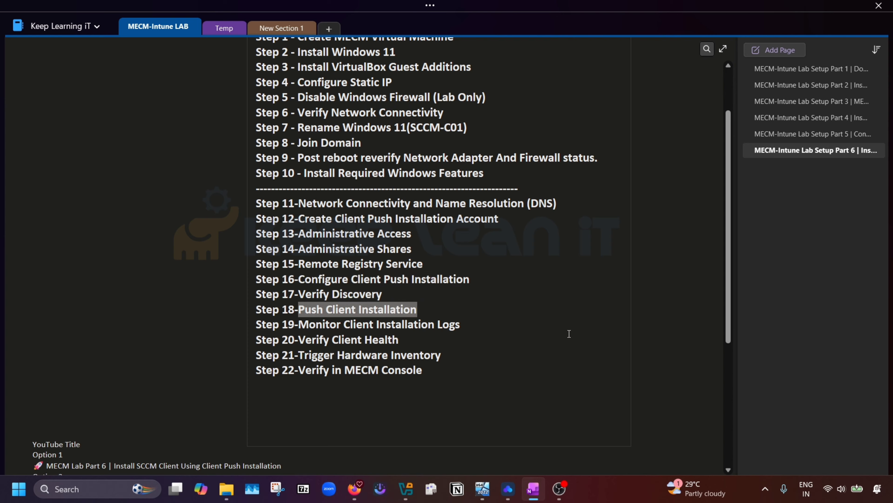
{"action": "left_click", "coordinate": [495, 312]}
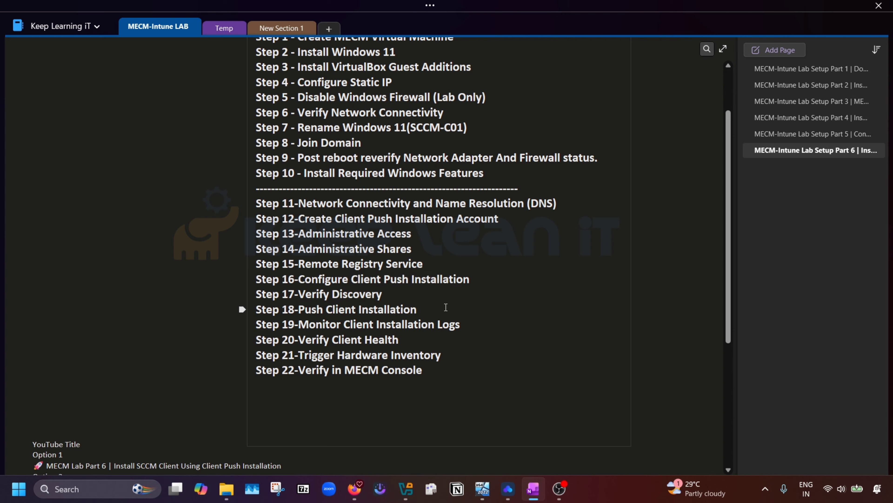
{"action": "left_click_drag", "start_coordinate": [476, 323], "coordinate": [297, 323]}
{"action": "left_click", "coordinate": [400, 339]}
{"action": "left_click_drag", "start_coordinate": [401, 339], "coordinate": [299, 339]}
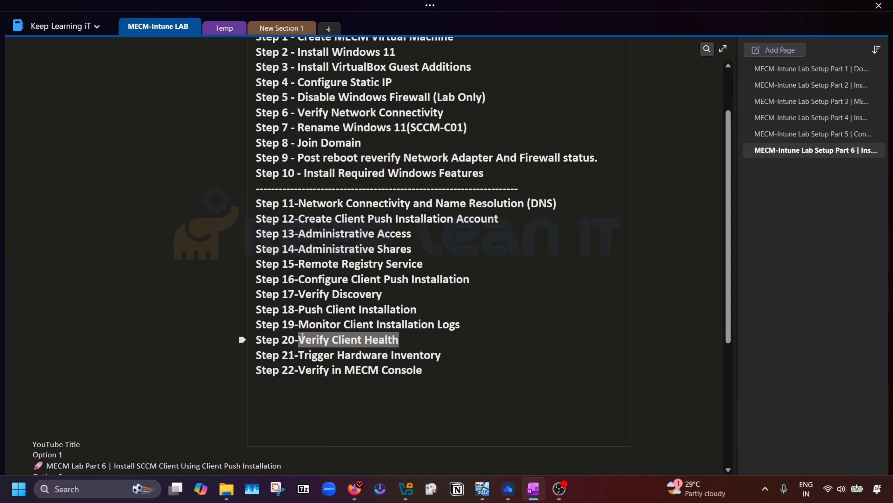
{"action": "left_click", "coordinate": [561, 337]}
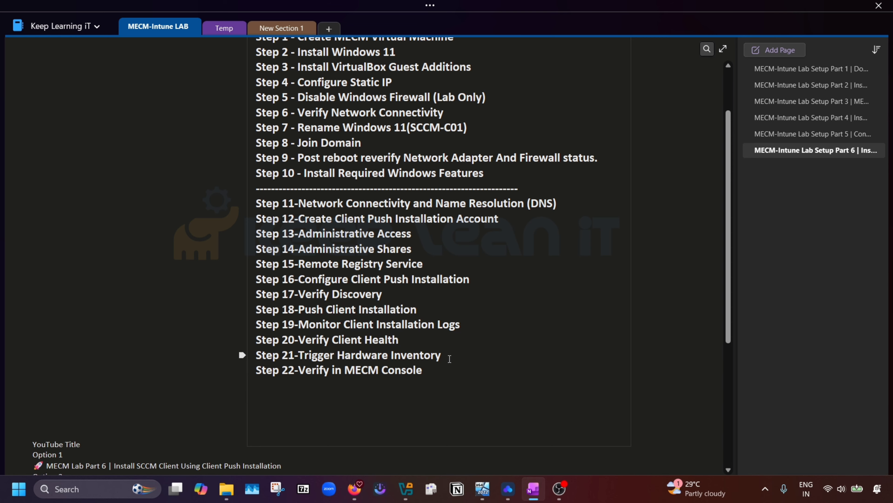
{"action": "left_click_drag", "start_coordinate": [450, 359], "coordinate": [299, 352]}
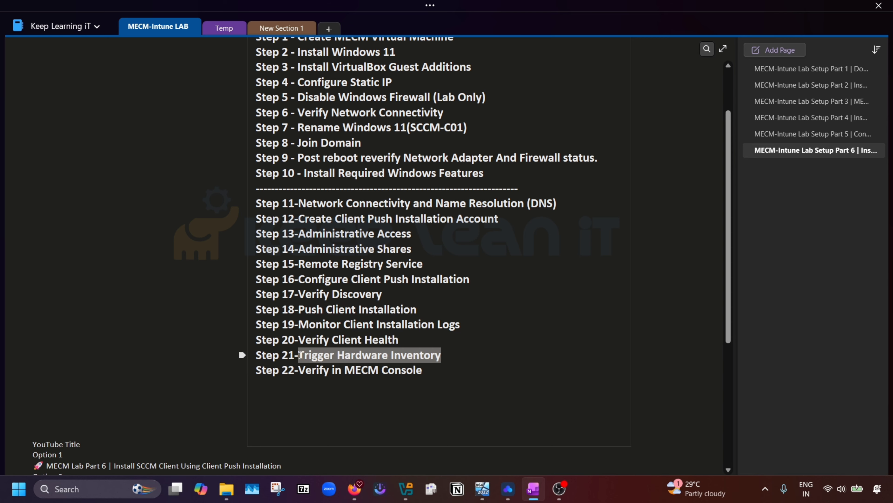
{"action": "left_click", "coordinate": [517, 378]}
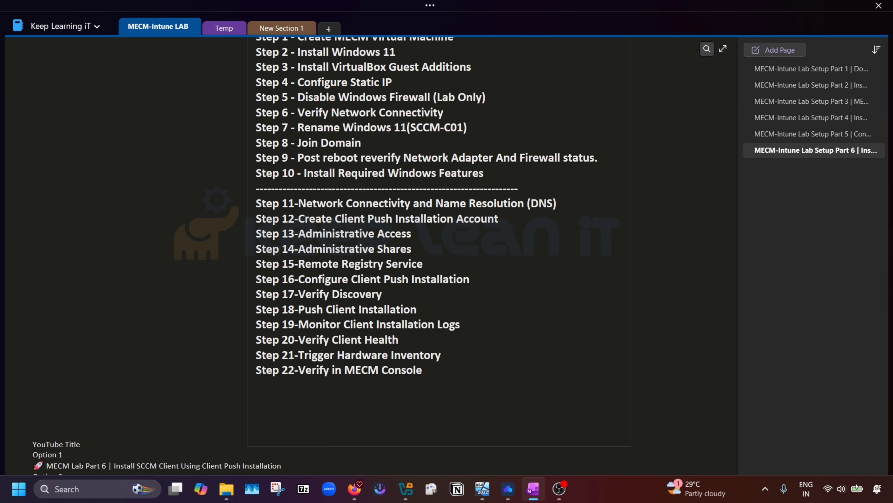
Step: Look over the PRR1 VM window, minimize it, and bring the DC01 VM window forward
{"action": "mouse_move", "coordinate": [483, 489]}
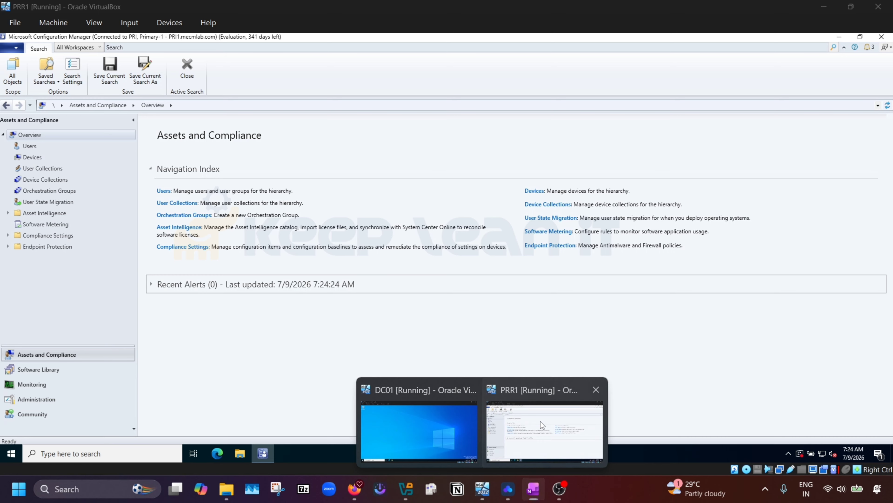
{"action": "left_click", "coordinate": [540, 421]}
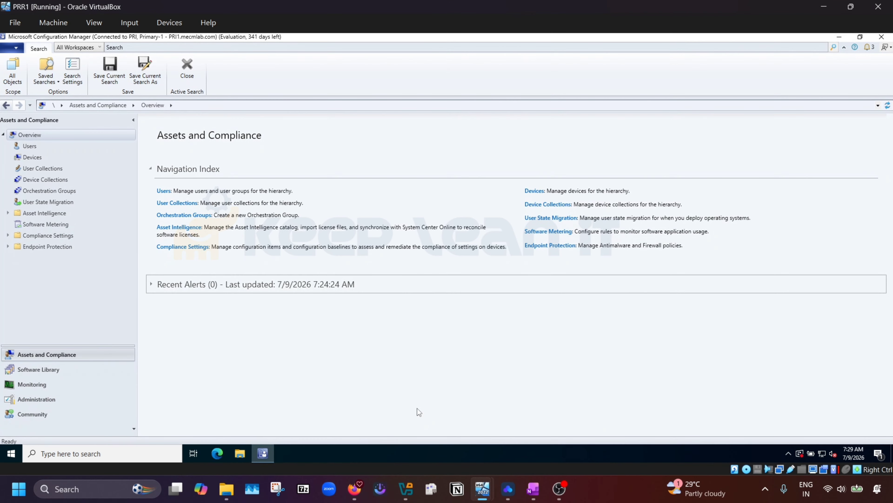
{"action": "left_click", "coordinate": [824, 6]}
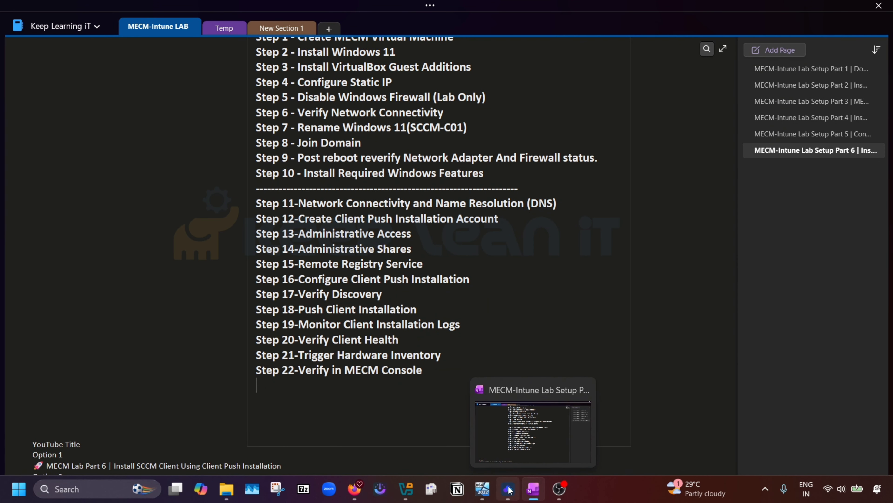
{"action": "mouse_move", "coordinate": [482, 489]}
{"action": "left_click", "coordinate": [426, 428]}
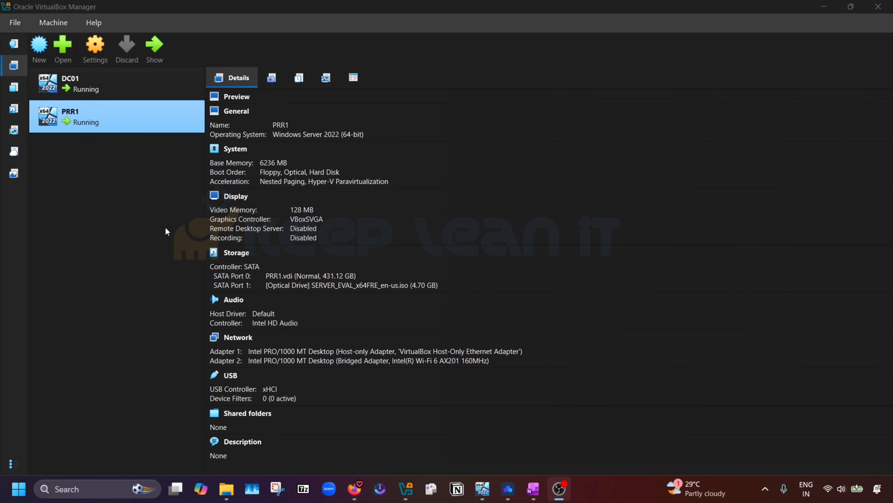
Step: Create a new VM named Win11-C01 stored in the D:\MECM Lab folder
{"action": "left_click", "coordinate": [45, 50]}
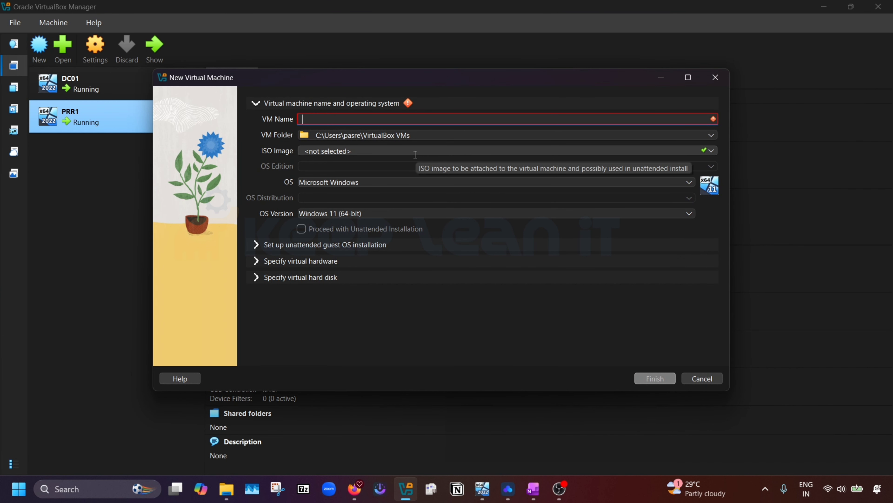
{"action": "type", "text": "Win11-C01"}
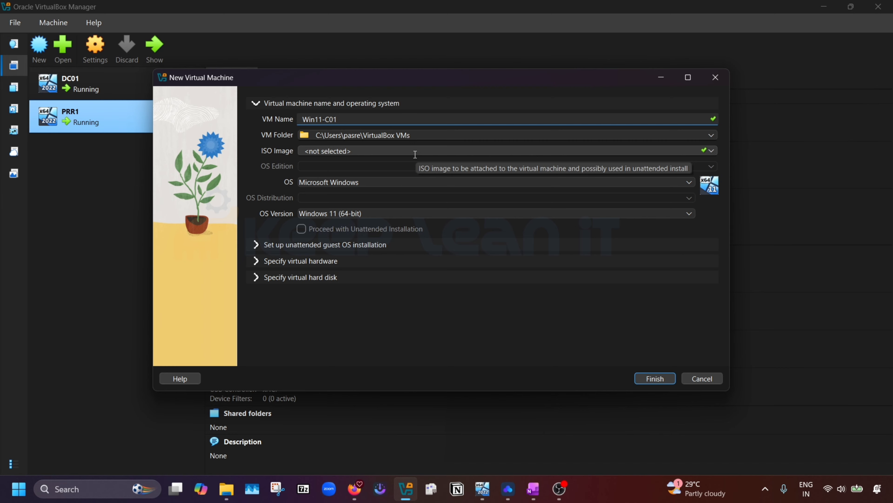
{"action": "left_click", "coordinate": [712, 136]}
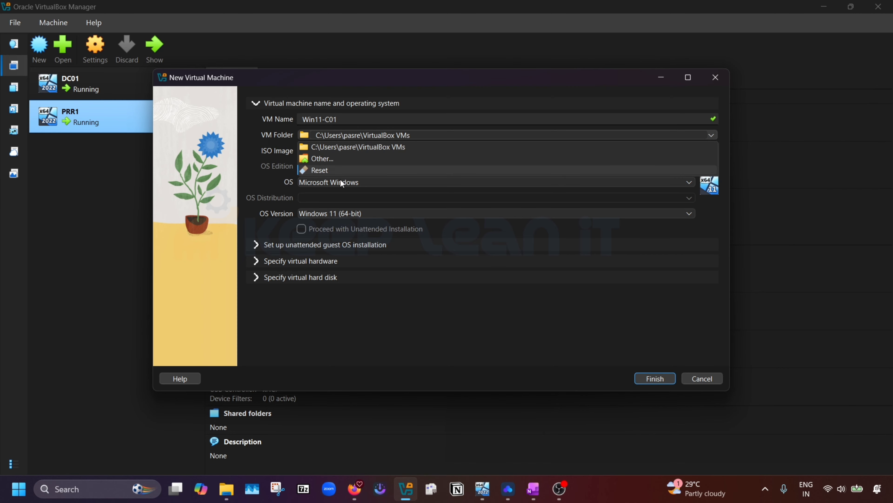
{"action": "left_click", "coordinate": [318, 159]}
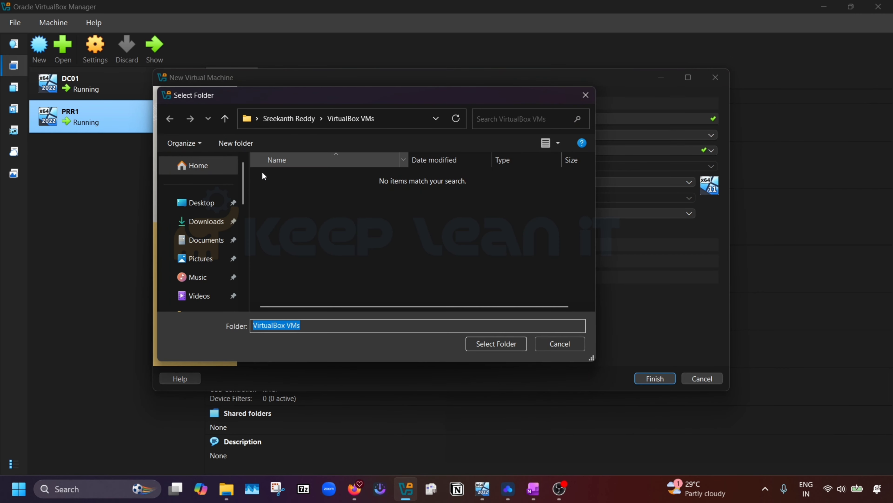
{"action": "scroll", "coordinate": [196, 281], "scroll_direction": "down", "scroll_amount": 5}
{"action": "left_click", "coordinate": [211, 255]}
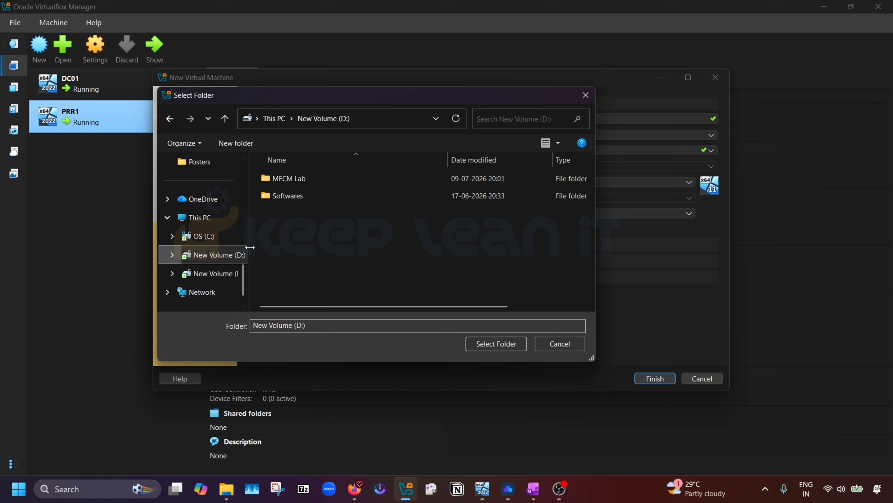
{"action": "double_click", "coordinate": [308, 178]}
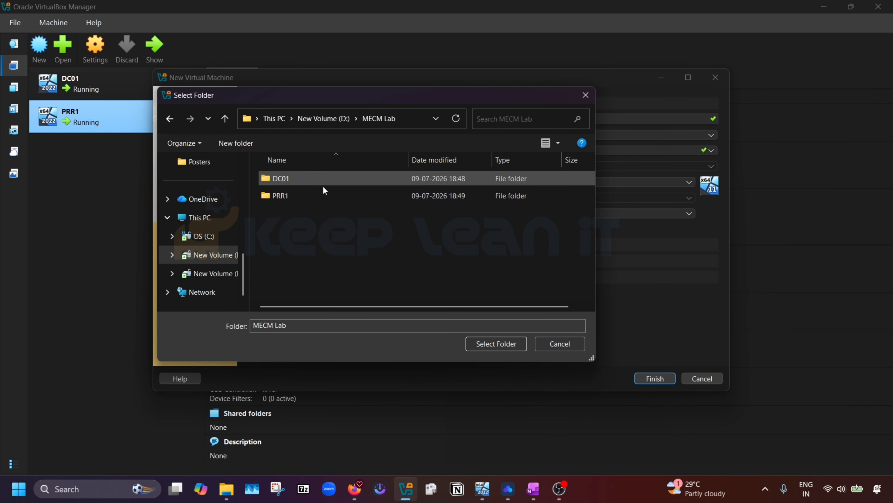
{"action": "left_click", "coordinate": [504, 344]}
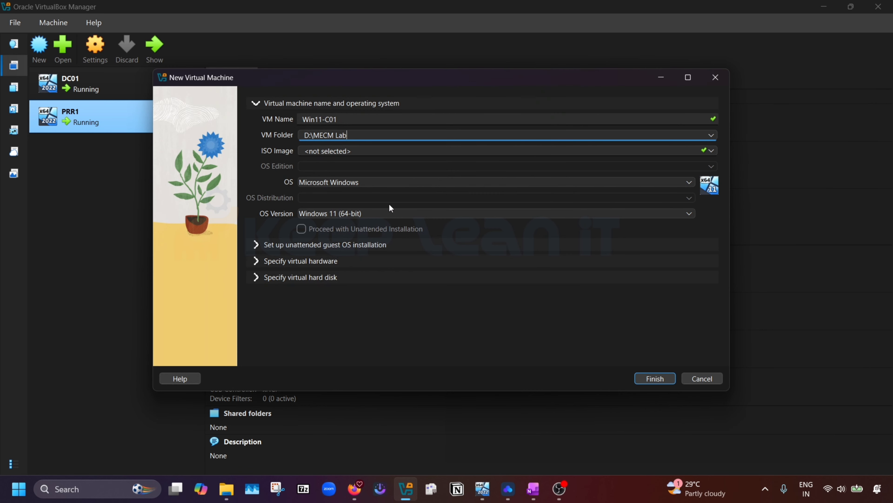
Step: Attach the Windows 11 25h2 ISO and turn off unattended installation
{"action": "left_click", "coordinate": [711, 151]}
{"action": "left_click", "coordinate": [384, 173]}
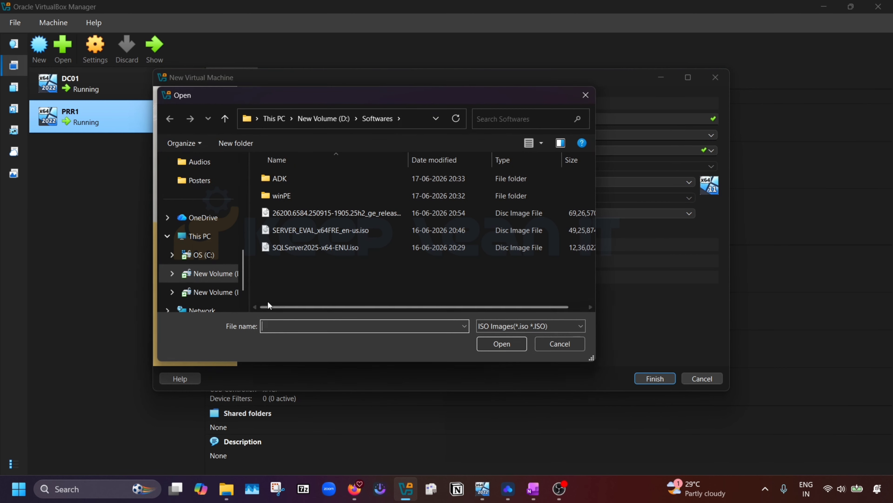
{"action": "left_click", "coordinate": [311, 213]}
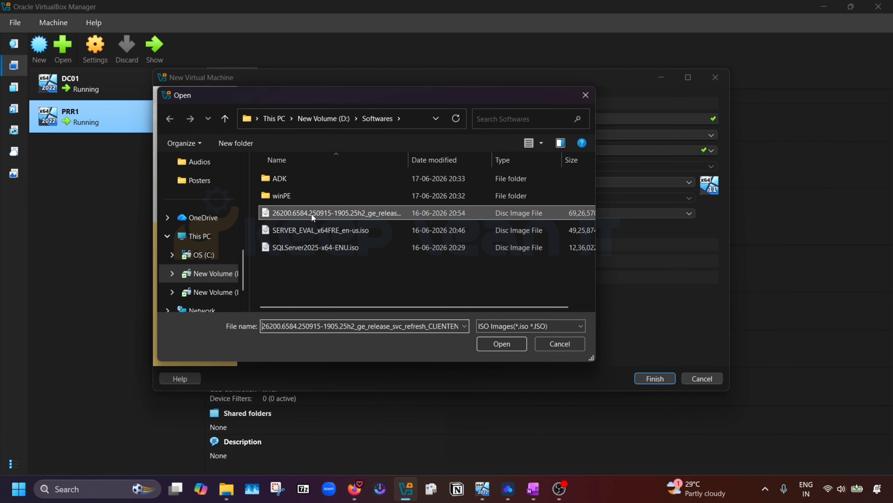
{"action": "left_click", "coordinate": [502, 343]}
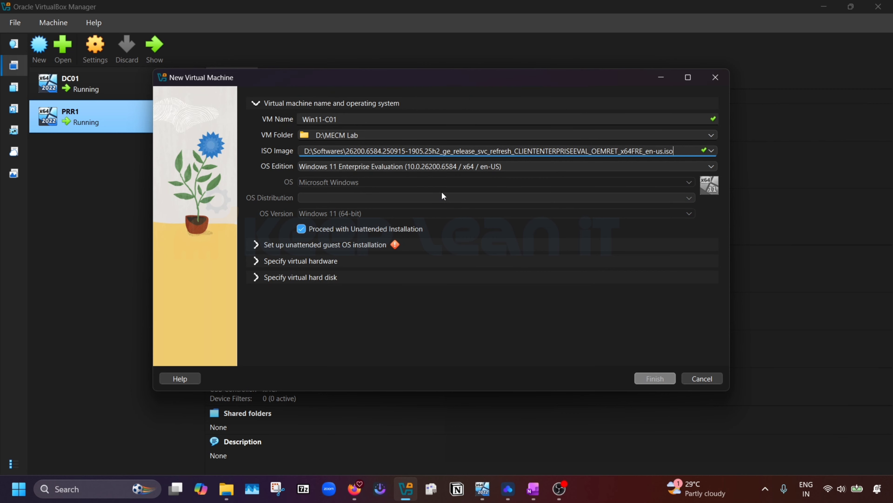
{"action": "left_click", "coordinate": [301, 229]}
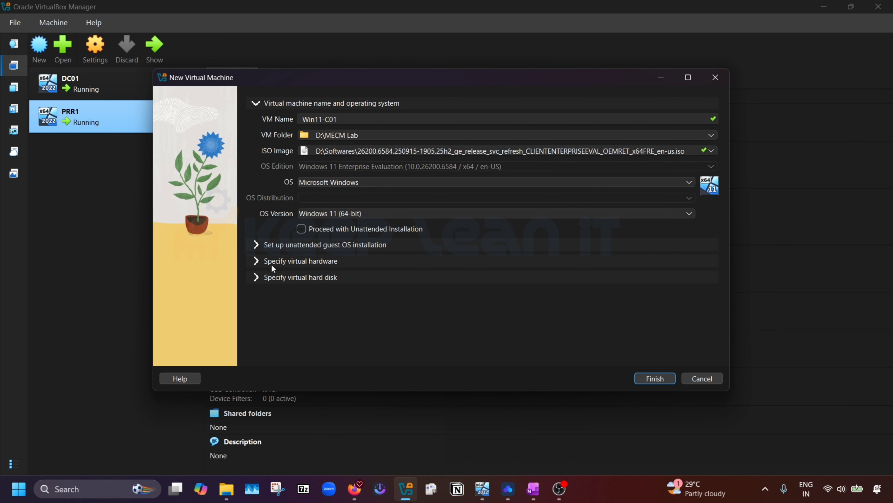
Step: Keep 4096 MB memory and 2 CPUs, enlarge the disk to 232.63 GB, and finish Win11-C01
{"action": "left_click", "coordinate": [261, 263]}
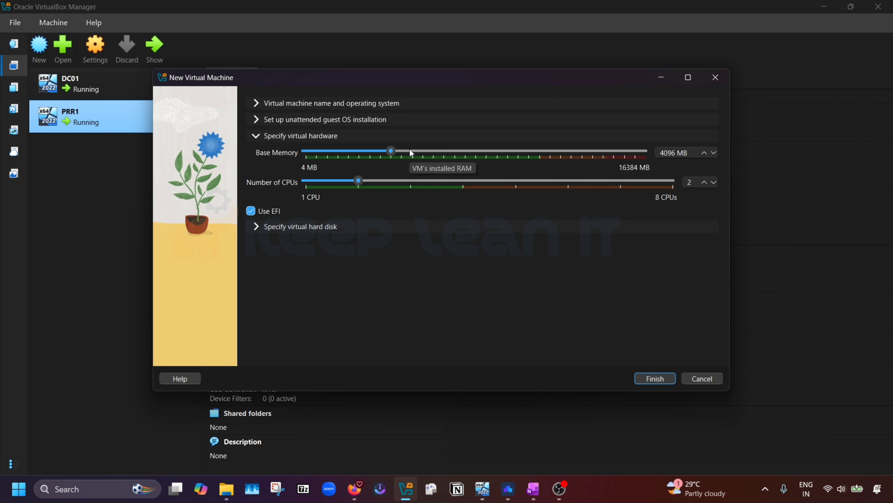
{"action": "left_click", "coordinate": [254, 225]}
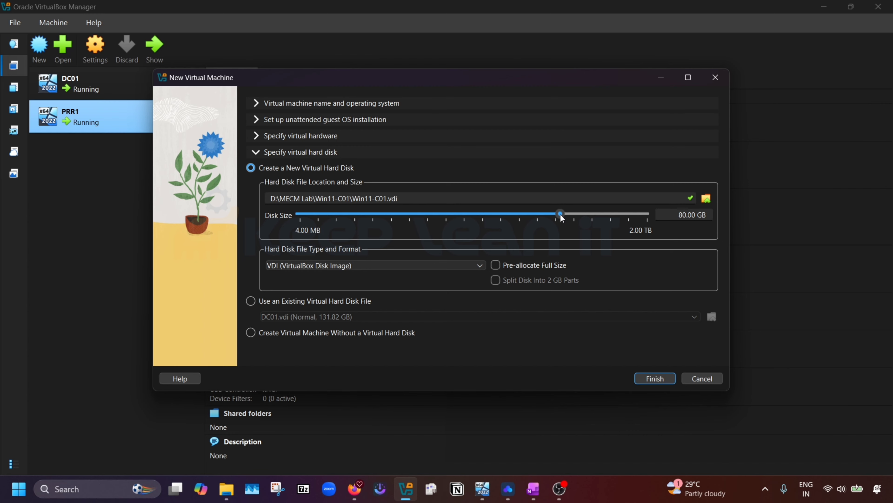
{"action": "left_click_drag", "start_coordinate": [560, 213], "coordinate": [590, 213]}
{"action": "left_click", "coordinate": [663, 379]}
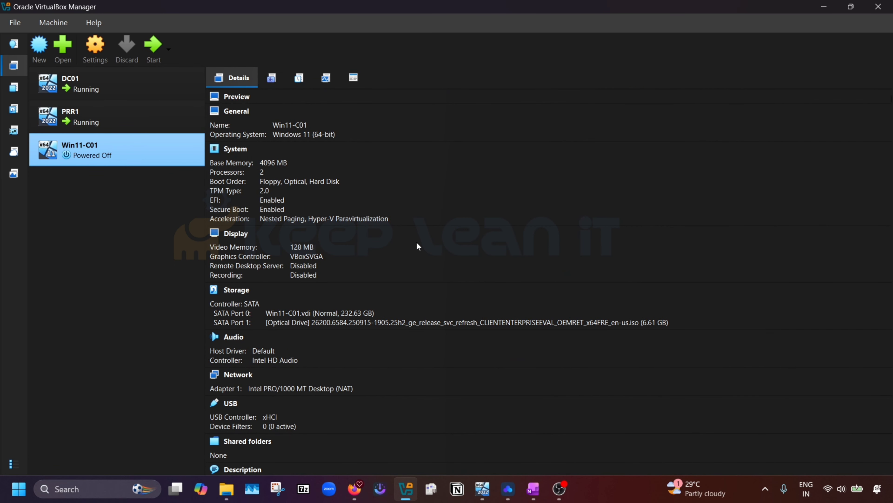
Step: Return to VirtualBox Manager and start Win11-C01 so it boots into Windows 11 Setup
{"action": "key", "text": "alt+Tab"}
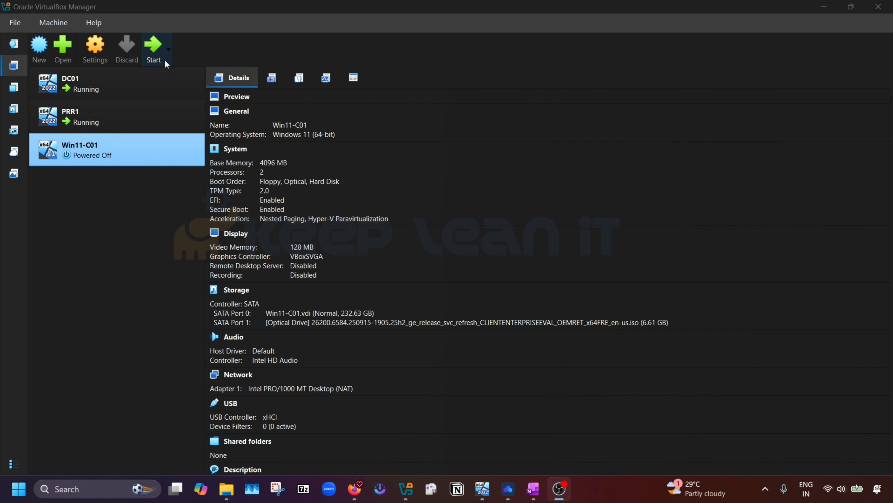
{"action": "left_click", "coordinate": [155, 47]}
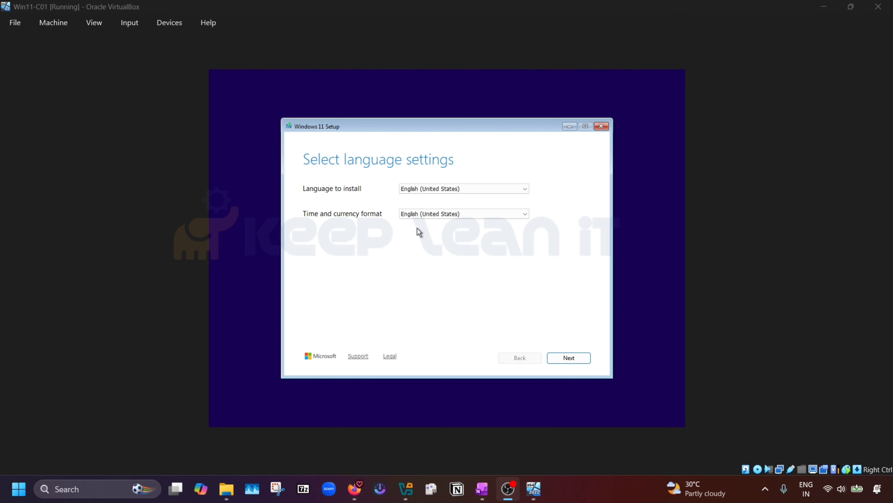
Step: Accept default language and US keyboard, agree everything will be deleted, and reach the license terms
{"action": "left_click", "coordinate": [573, 359]}
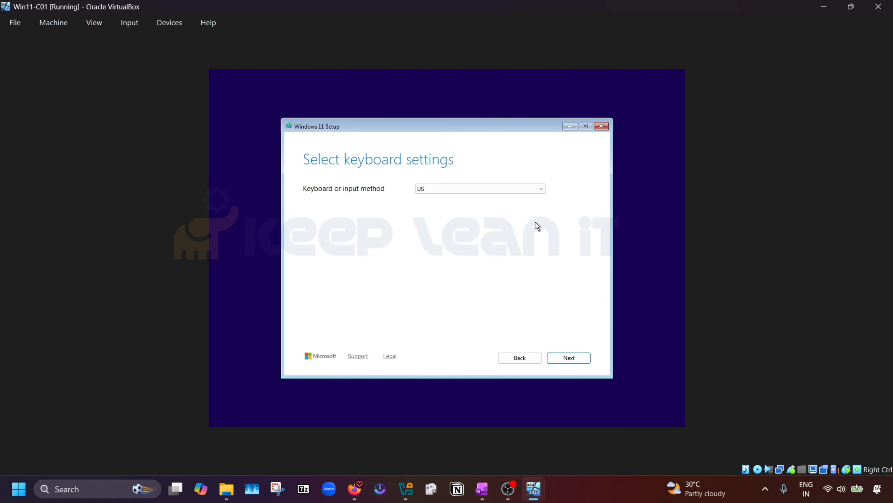
{"action": "left_click", "coordinate": [576, 360]}
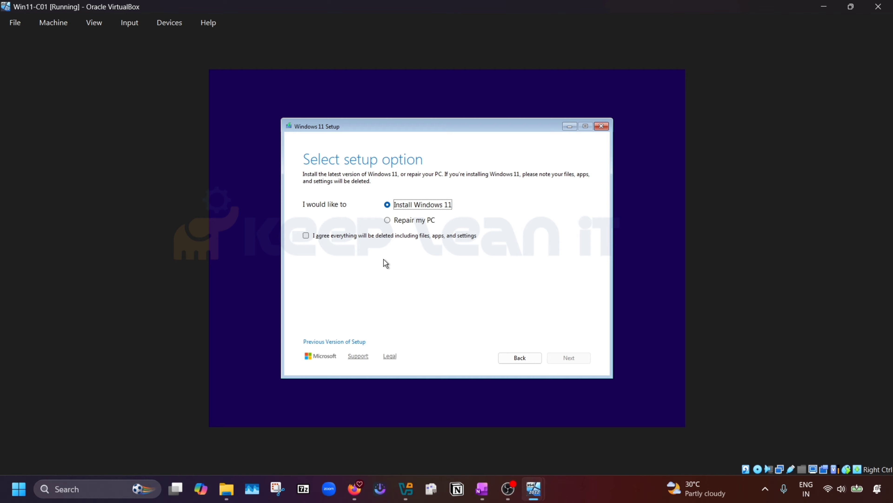
{"action": "left_click", "coordinate": [307, 237]}
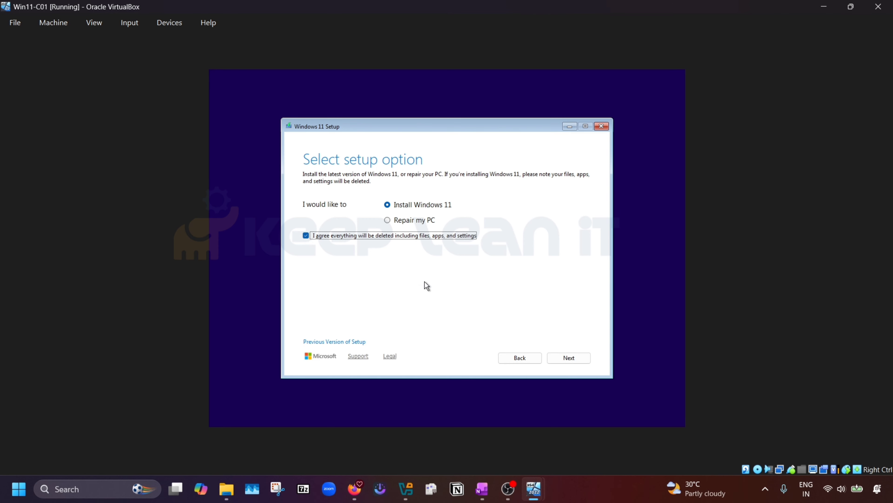
{"action": "left_click", "coordinate": [570, 362]}
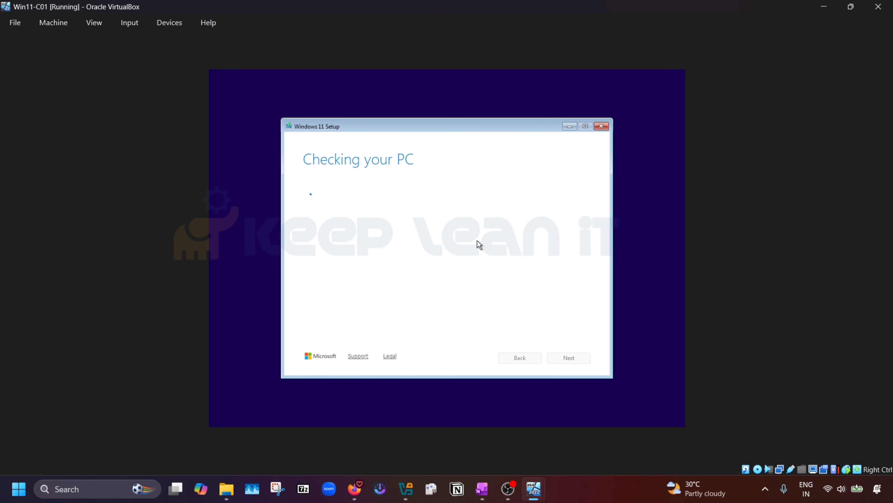
{"action": "scroll", "coordinate": [479, 242], "scroll_direction": "down", "scroll_amount": 2}
{"action": "scroll", "coordinate": [478, 241], "scroll_direction": "down", "scroll_amount": 15}
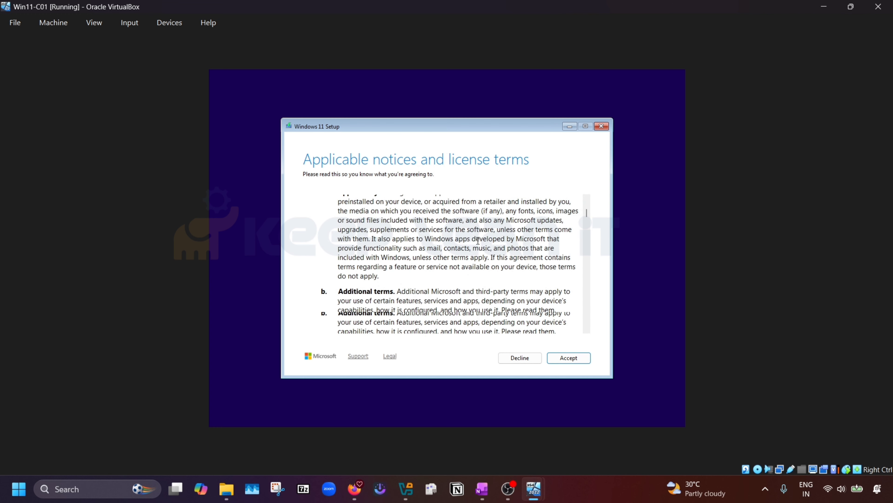
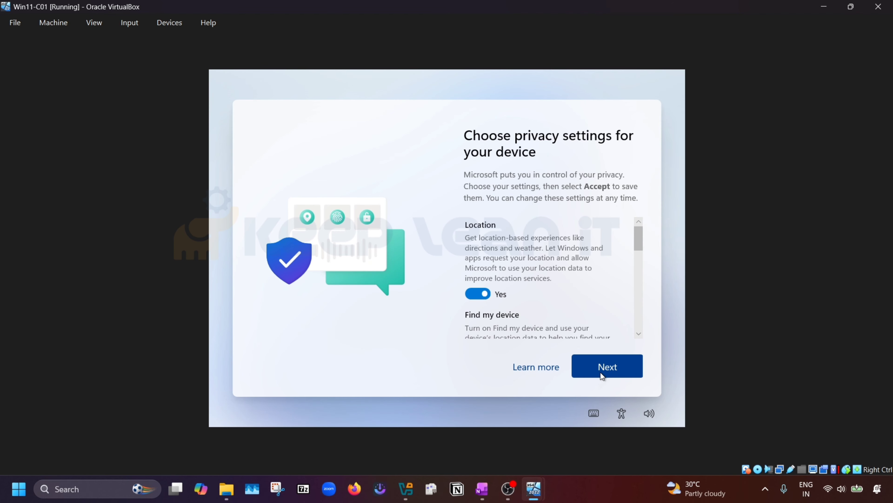
Step: Page through the Windows privacy options and accept them so setup ends at the C01 desktop
{"action": "left_click", "coordinate": [601, 369]}
{"action": "scroll", "coordinate": [580, 316], "scroll_direction": "down", "scroll_amount": 5}
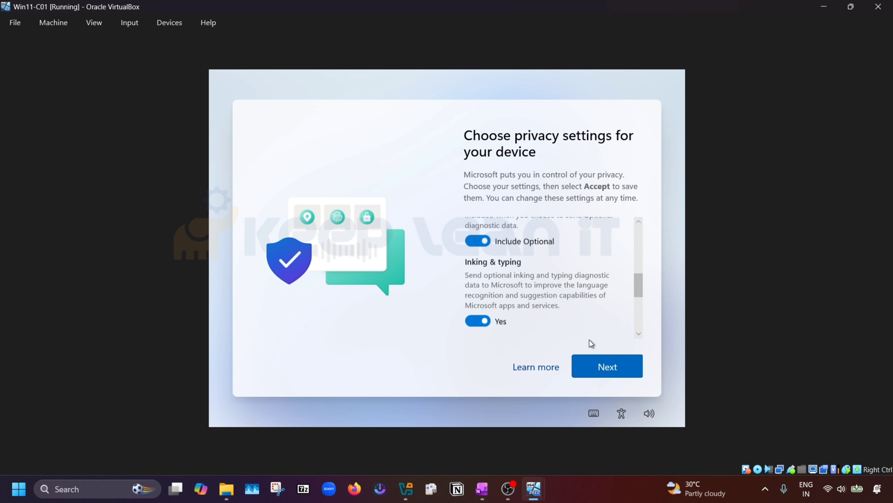
{"action": "left_click", "coordinate": [610, 370]}
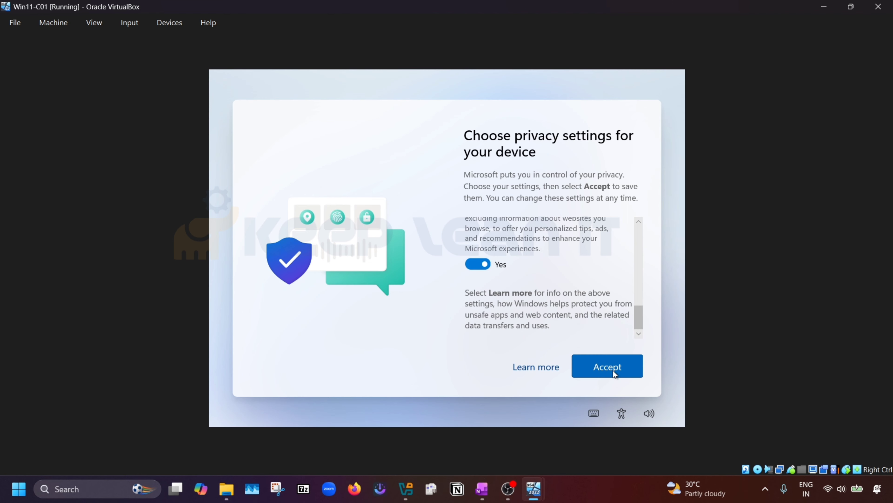
{"action": "left_click", "coordinate": [613, 366]}
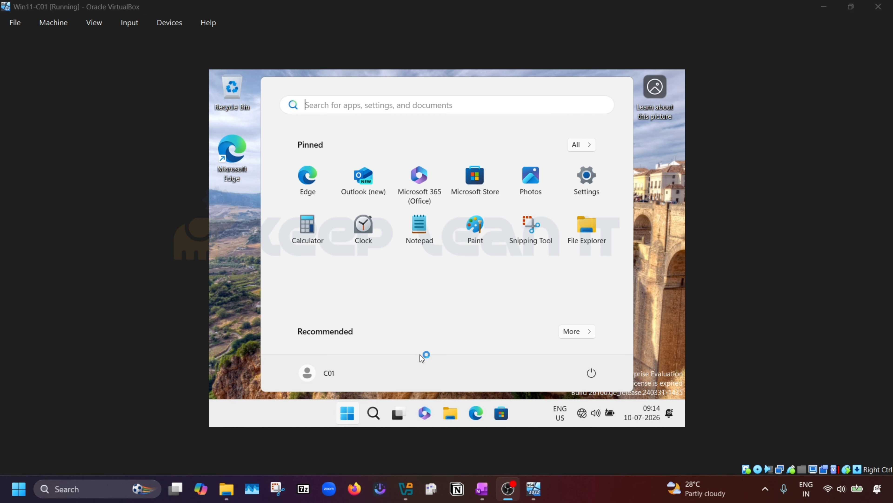
Step: Open File Explorer in the guest and insert the Guest Additions CD image from the Devices menu
{"action": "left_click", "coordinate": [669, 207]}
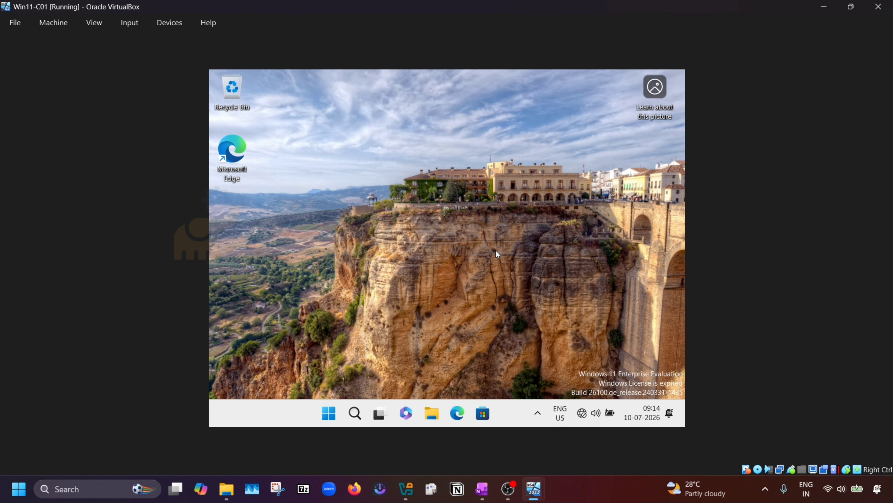
{"action": "key", "text": "super+e"}
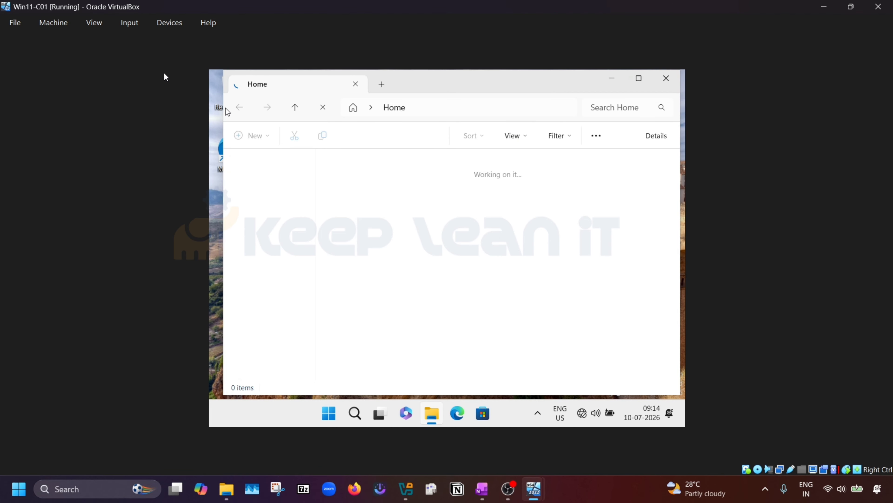
{"action": "left_click", "coordinate": [171, 24]}
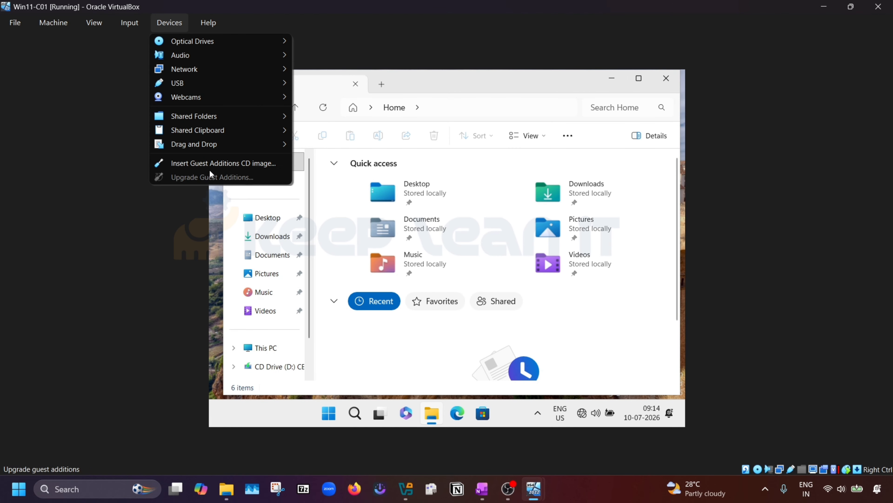
{"action": "left_click", "coordinate": [200, 163]}
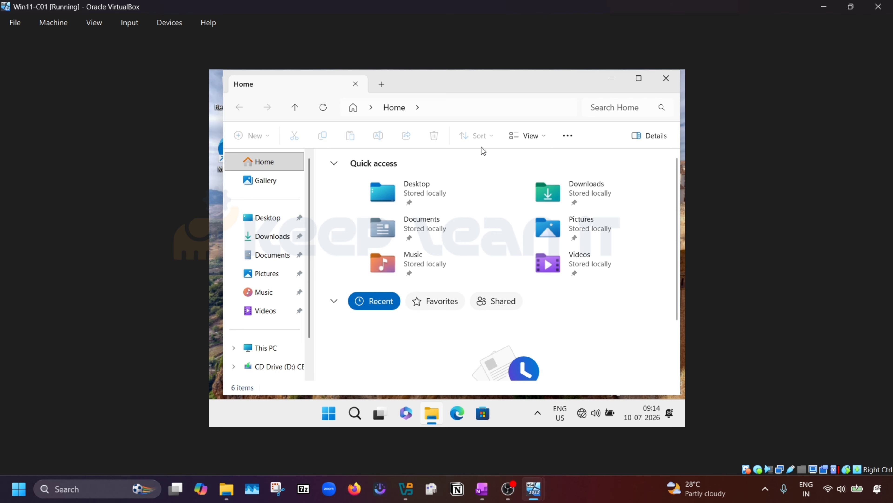
Step: Show This PC, refresh the drive list, and select CD Drive (D:) with Guest Additions
{"action": "left_click", "coordinate": [614, 79]}
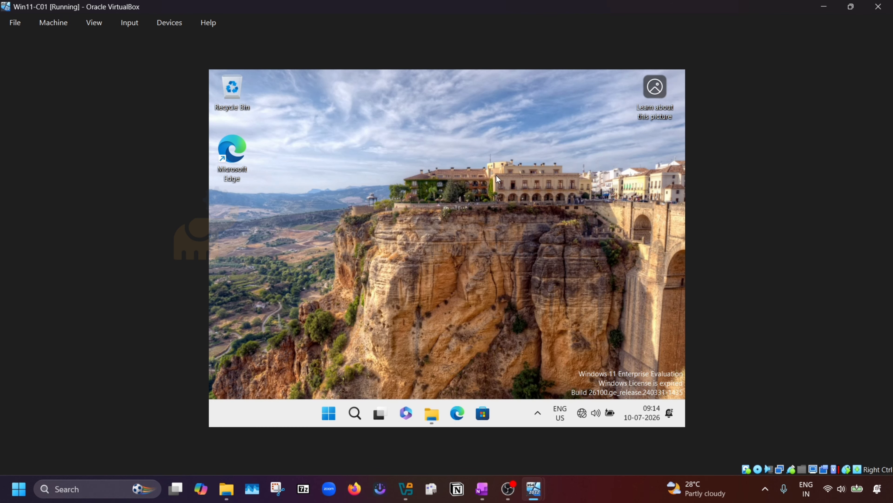
{"action": "left_click", "coordinate": [432, 413]}
{"action": "left_click", "coordinate": [257, 349]}
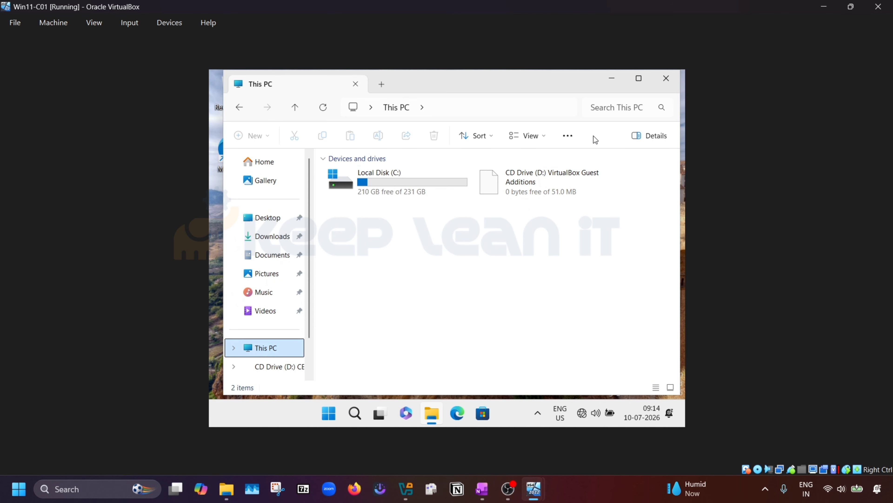
{"action": "left_click", "coordinate": [323, 107]}
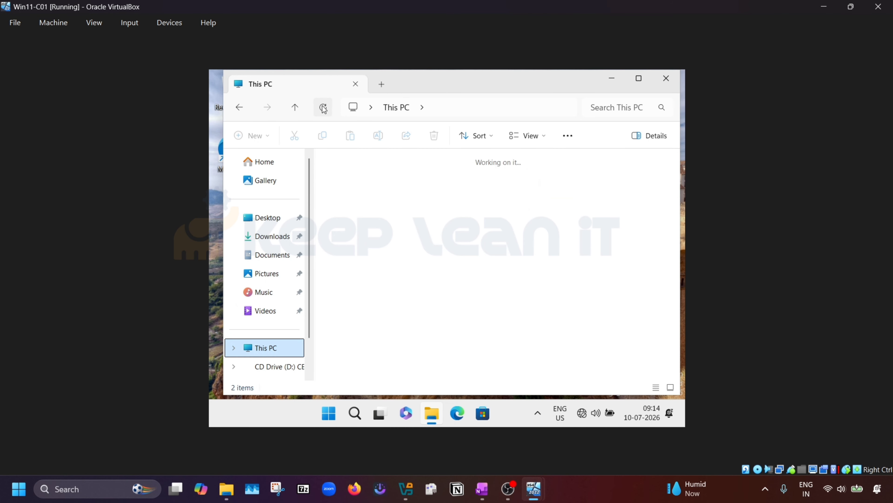
{"action": "left_click", "coordinate": [172, 29]}
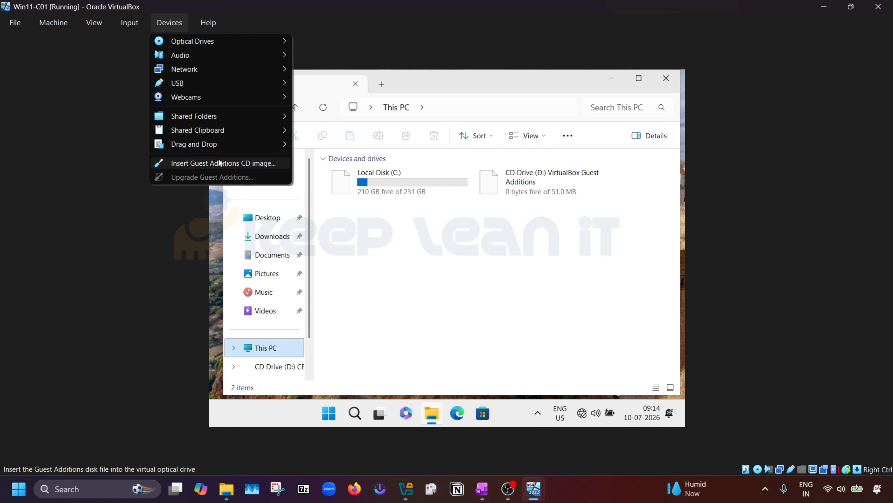
{"action": "left_click", "coordinate": [538, 215]}
{"action": "left_click", "coordinate": [546, 175]}
Step: Open CD Drive (D:) and run VBoxWindowsAdditions-amd64, approving the administrator prompt
{"action": "double_click", "coordinate": [547, 179]}
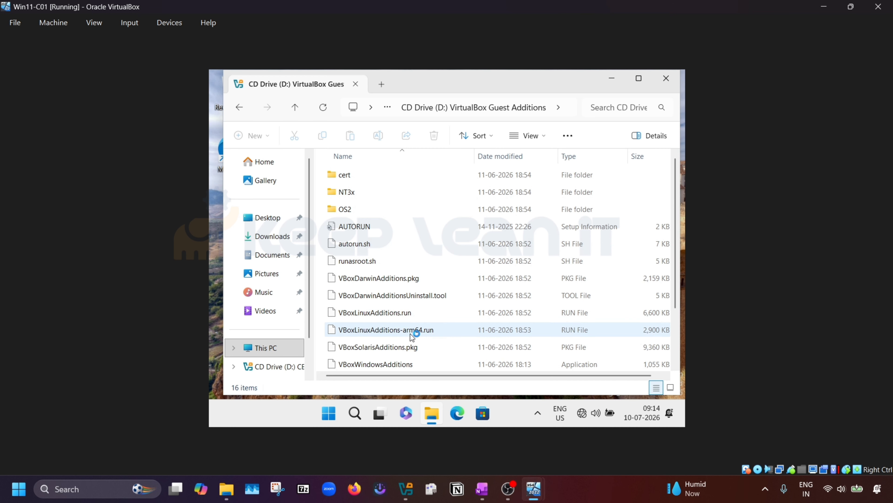
{"action": "scroll", "coordinate": [415, 338], "scroll_direction": "down", "scroll_amount": 2}
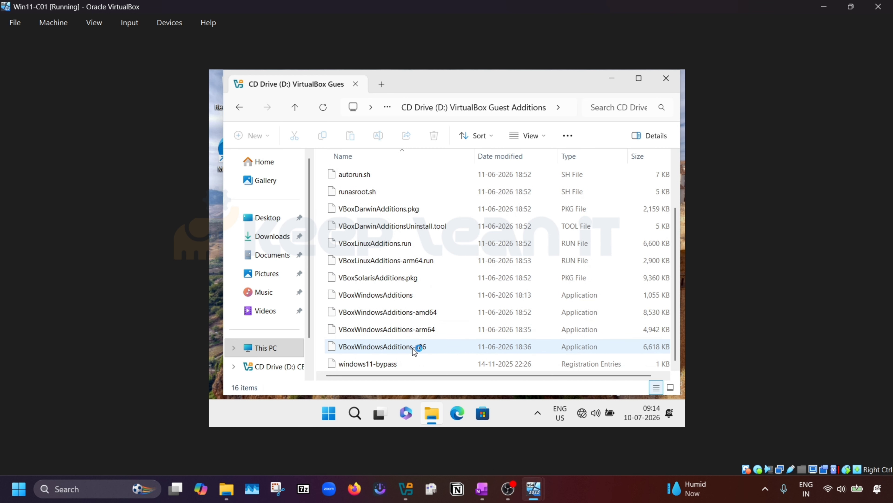
{"action": "left_click", "coordinate": [439, 313]}
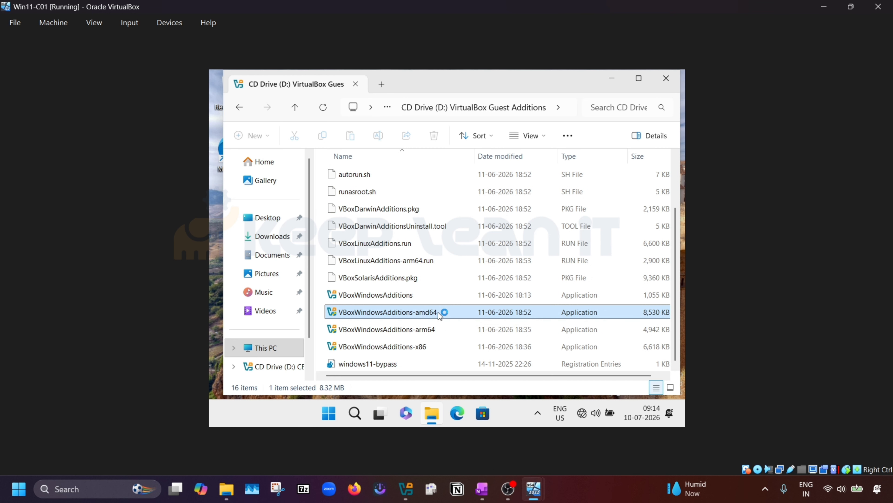
{"action": "right_click", "coordinate": [439, 313]}
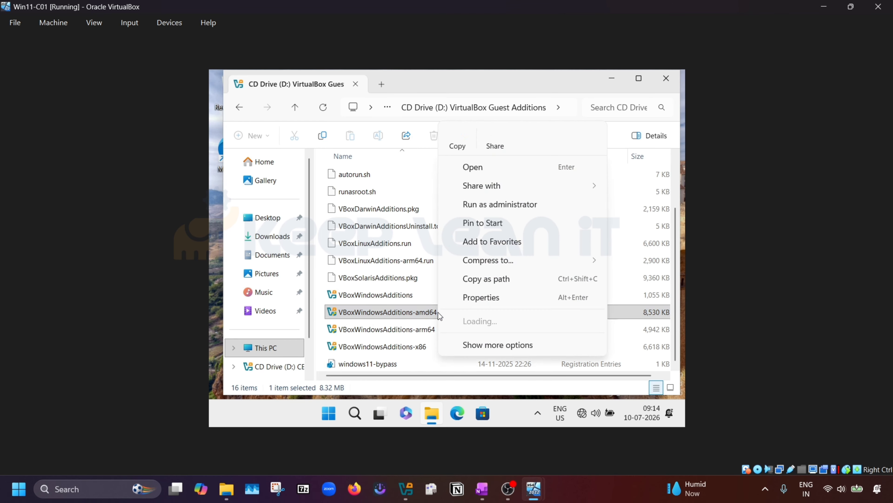
{"action": "left_click", "coordinate": [493, 168]}
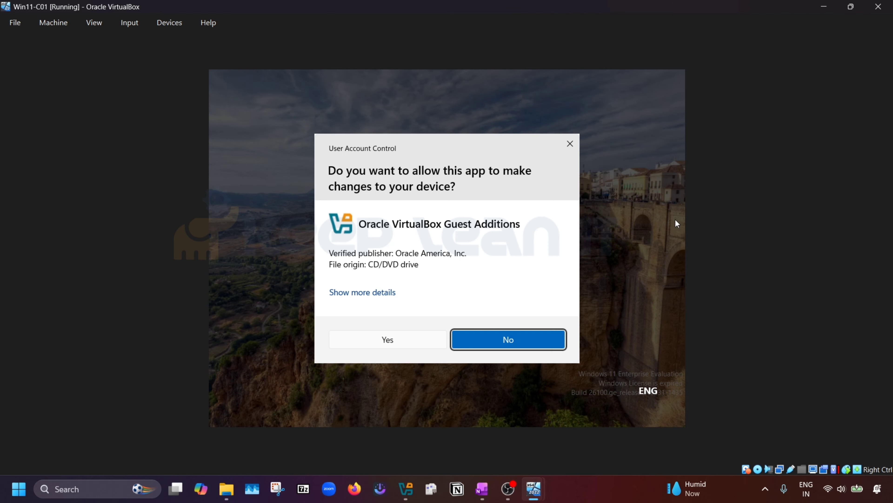
{"action": "left_click", "coordinate": [390, 339]}
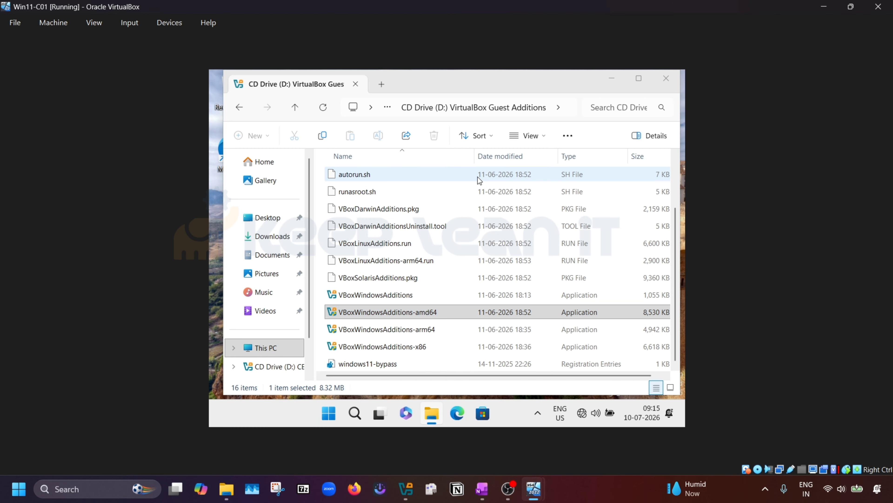
Step: Install Guest Additions 7.2.10 with default location and components, choosing to reboot manually later
{"action": "left_click", "coordinate": [520, 332]}
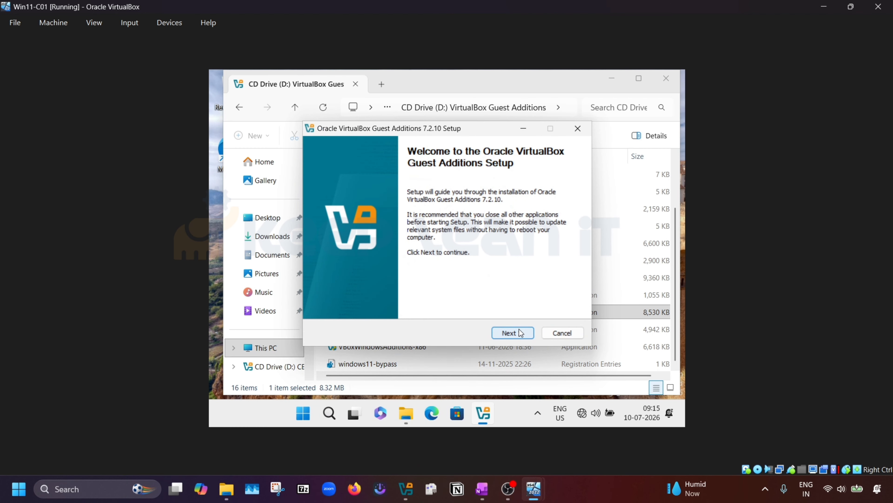
{"action": "left_click", "coordinate": [520, 332]}
{"action": "left_click", "coordinate": [521, 332]}
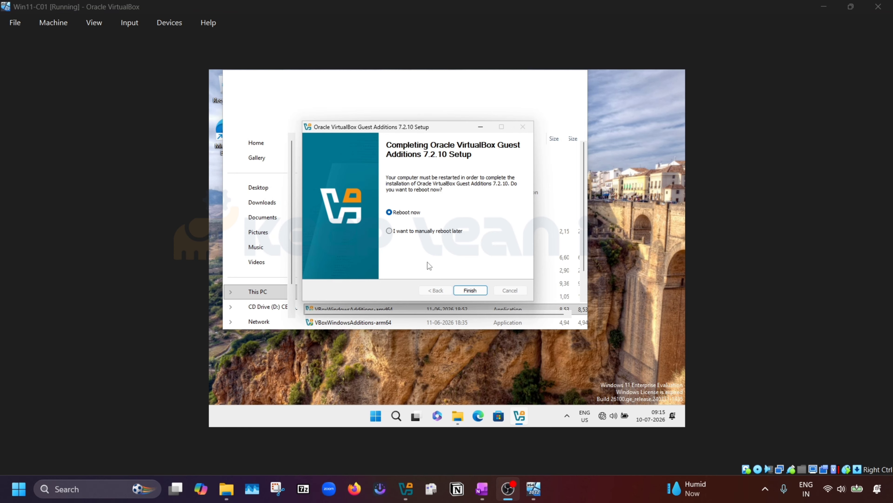
{"action": "left_click", "coordinate": [402, 230]}
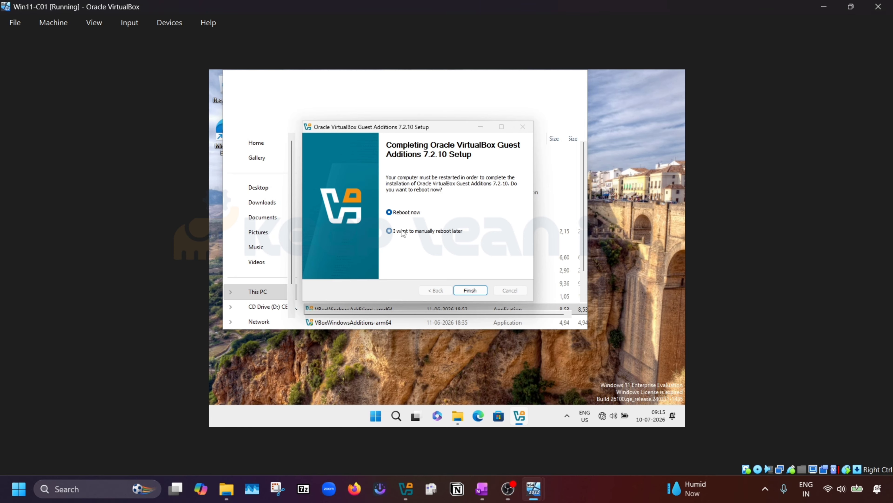
{"action": "left_click", "coordinate": [472, 291]}
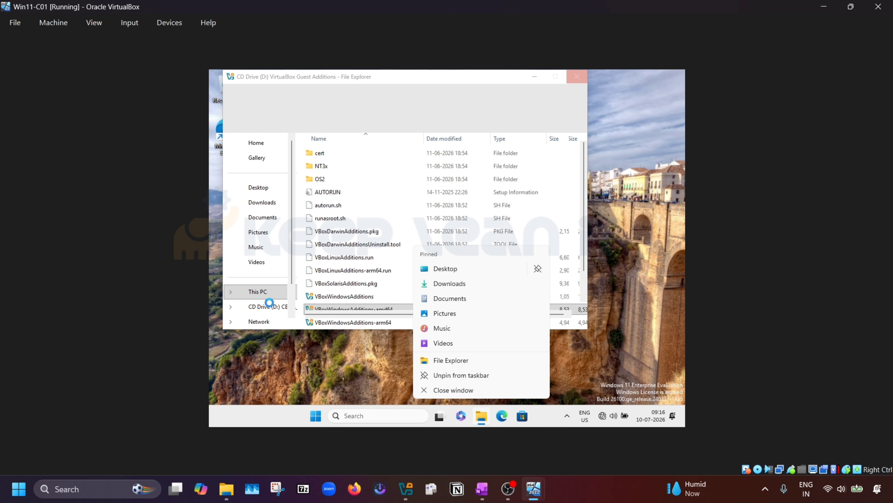
Step: Rename the PC from DESKTOP-RQGTIVB to C01 in Settings and choose Restart later
{"action": "left_click", "coordinate": [254, 288]}
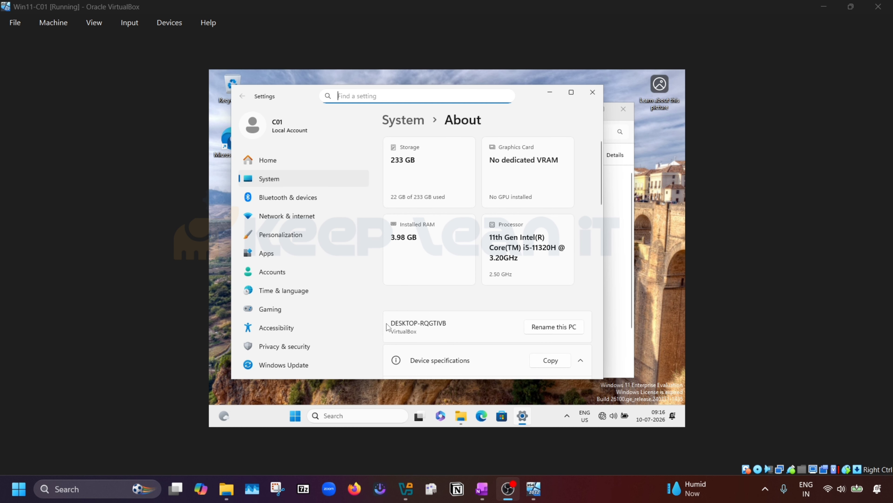
{"action": "left_click", "coordinate": [566, 329]}
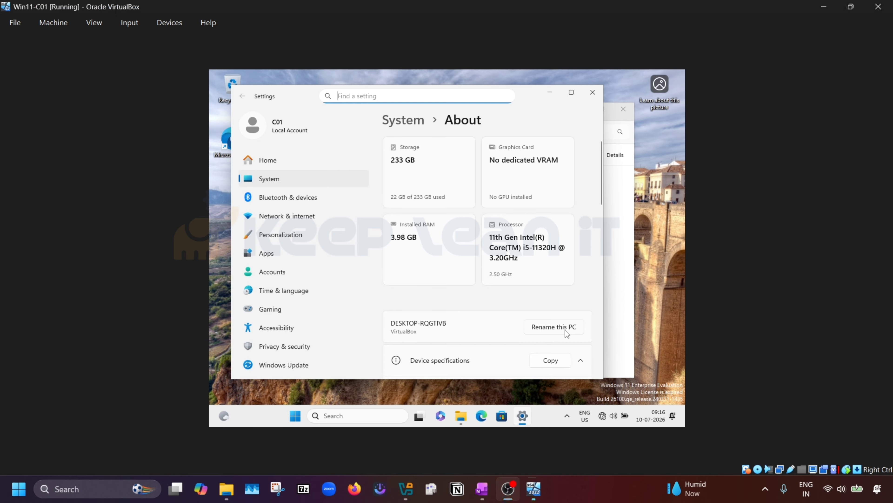
{"action": "left_click", "coordinate": [565, 329]}
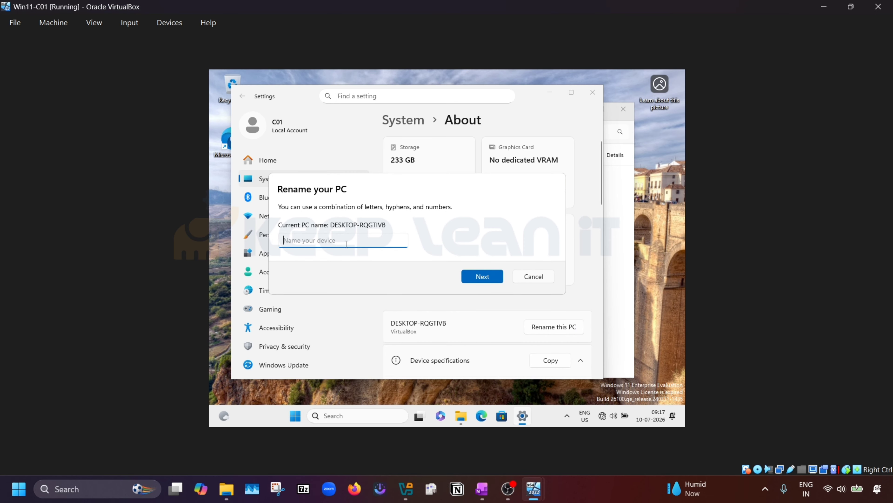
{"action": "type", "text": "C01"}
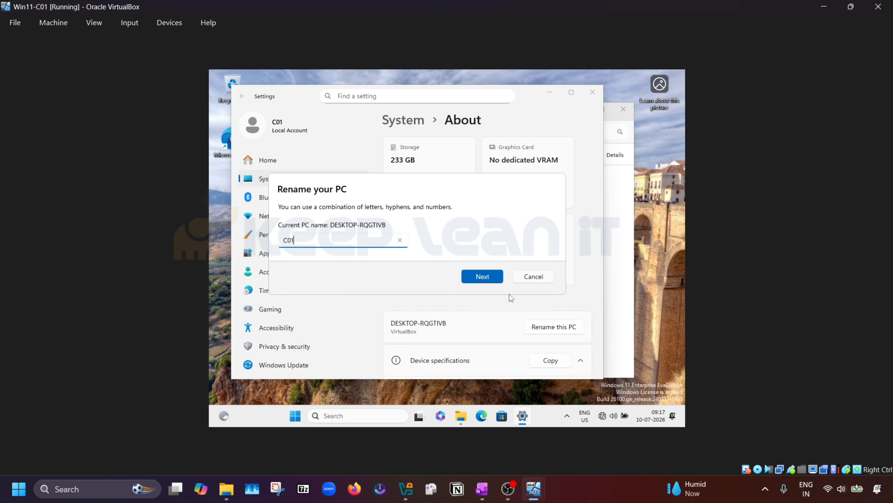
{"action": "left_click", "coordinate": [483, 278]}
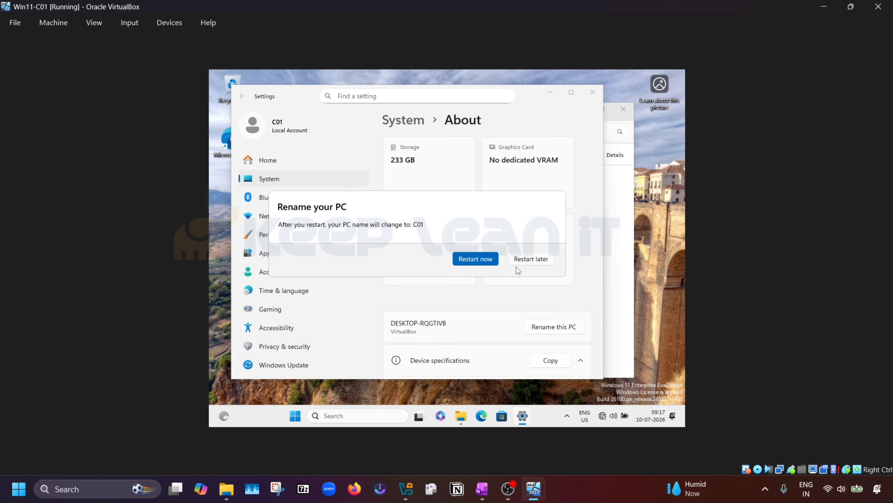
{"action": "left_click", "coordinate": [537, 262]}
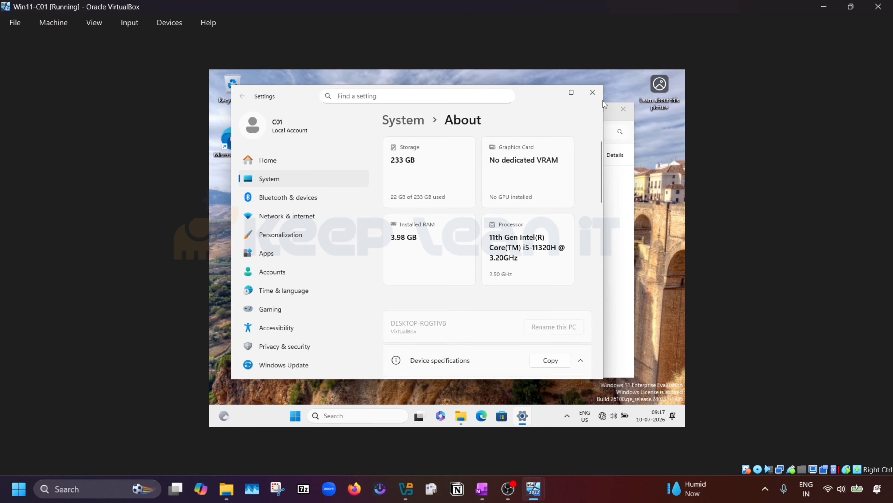
Step: Search 'con' for Control Panel and go through Network and Sharing Center to the adapter list
{"action": "left_click", "coordinate": [593, 92]}
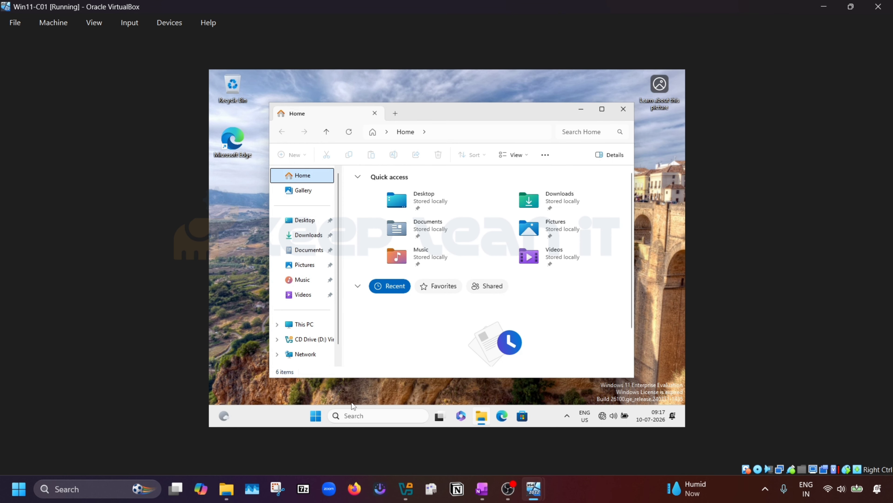
{"action": "left_click", "coordinate": [315, 415]}
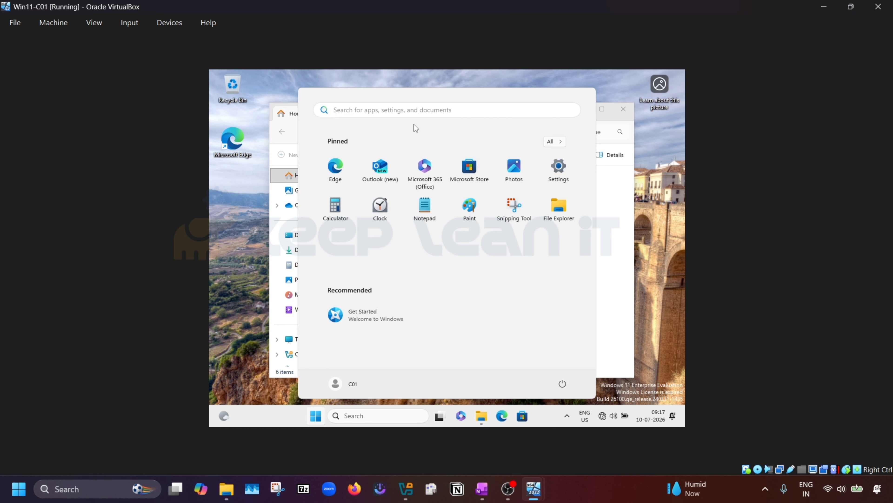
{"action": "type", "text": "con"}
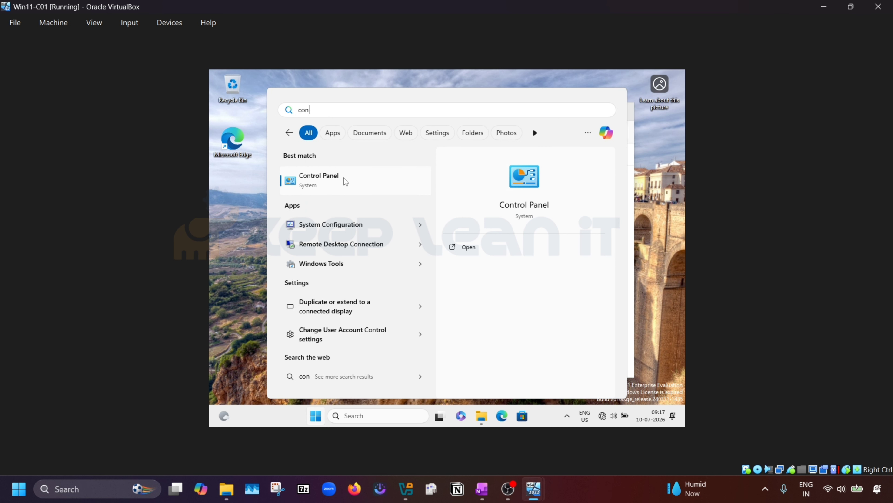
{"action": "left_click", "coordinate": [334, 183]}
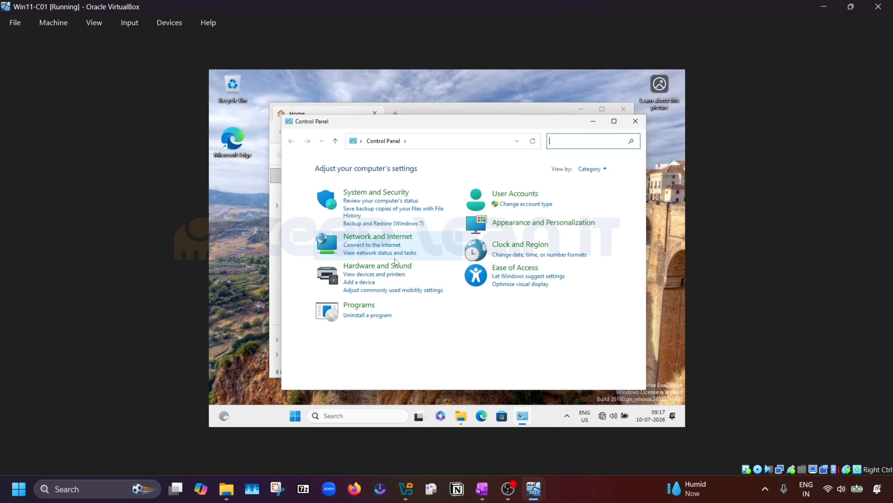
{"action": "left_click", "coordinate": [394, 241]}
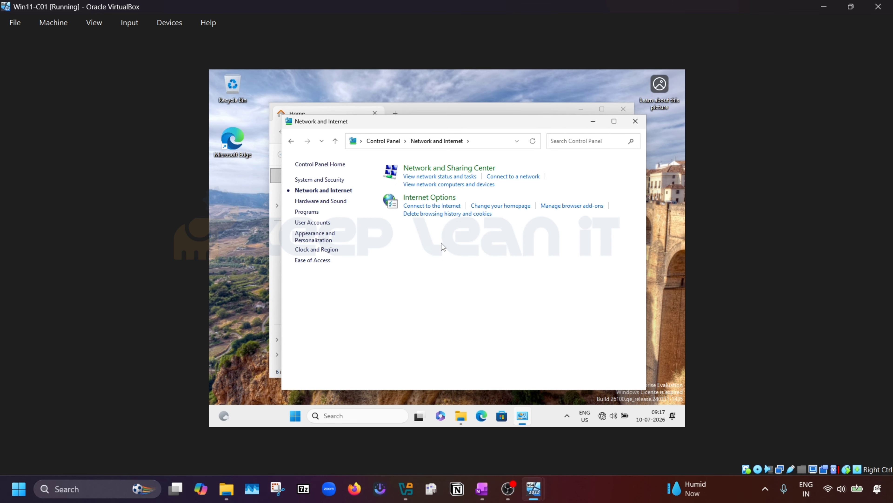
{"action": "left_click", "coordinate": [482, 169]}
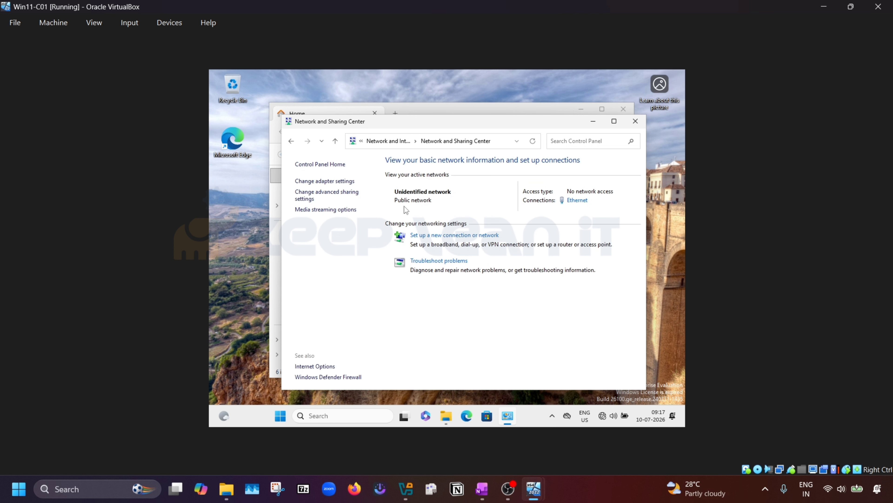
{"action": "left_click", "coordinate": [341, 181]}
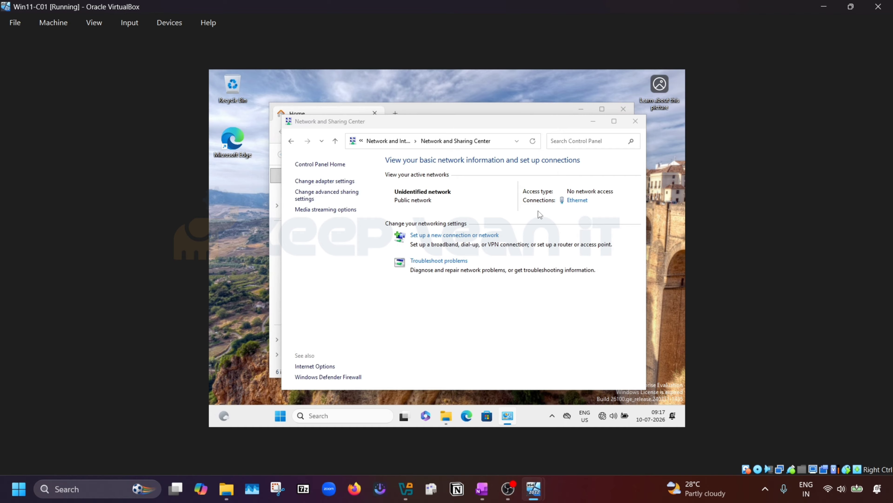
Step: Open the Ethernet adapter's properties and disable TCP/IPv6
{"action": "left_click", "coordinate": [364, 191]}
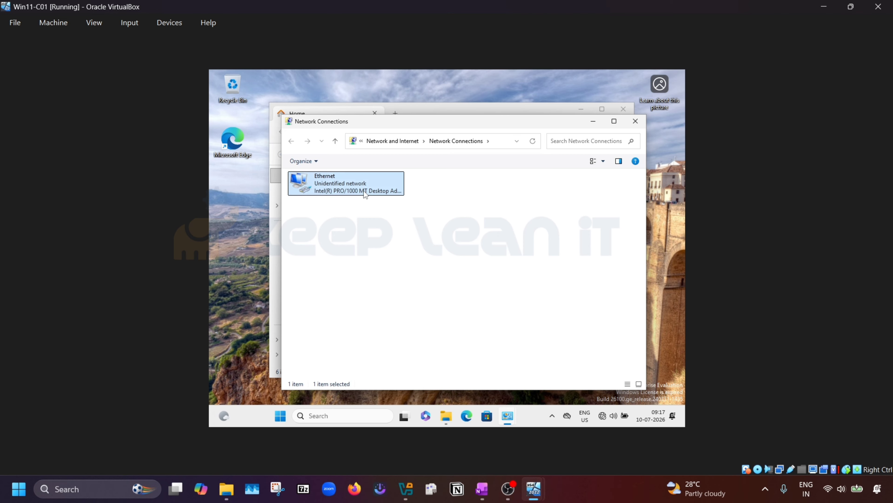
{"action": "double_click", "coordinate": [363, 184]}
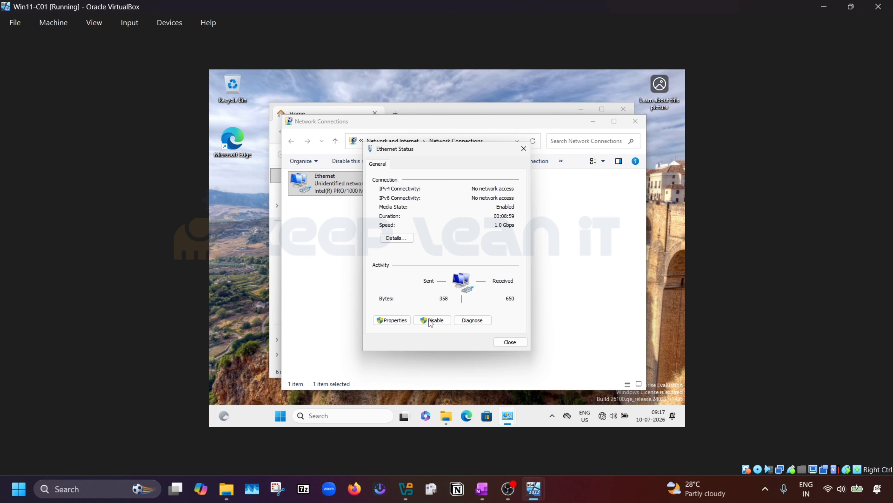
{"action": "left_click", "coordinate": [391, 320]}
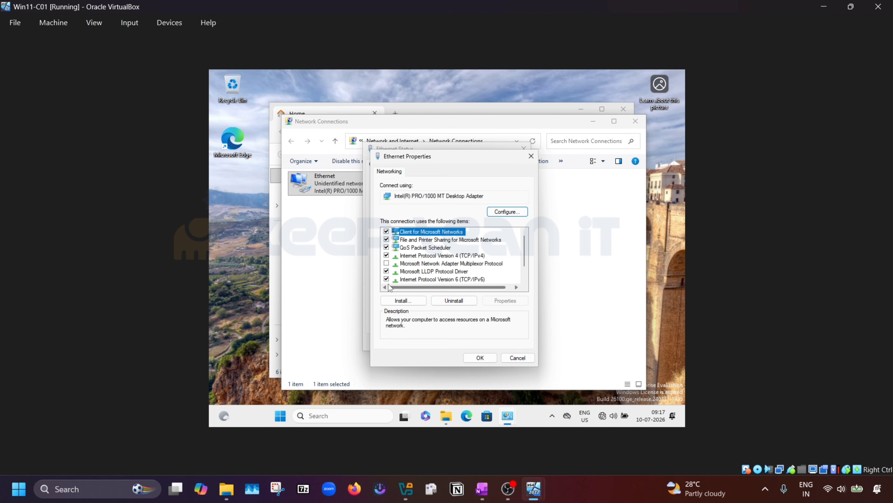
{"action": "left_click", "coordinate": [386, 279]}
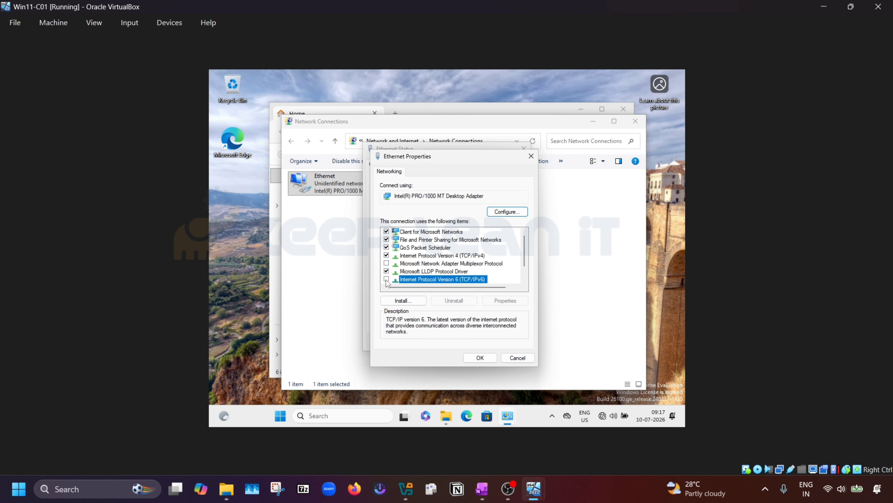
Step: Set IPv4 to static 10.10.10.11, mask 255.0.0.0, DNS 10.10.10.1, and save
{"action": "double_click", "coordinate": [464, 256]}
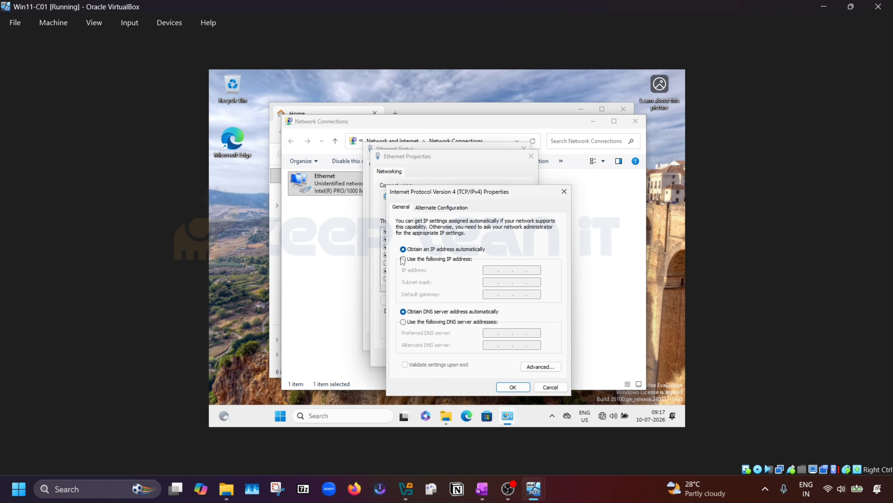
{"action": "left_click", "coordinate": [404, 259]}
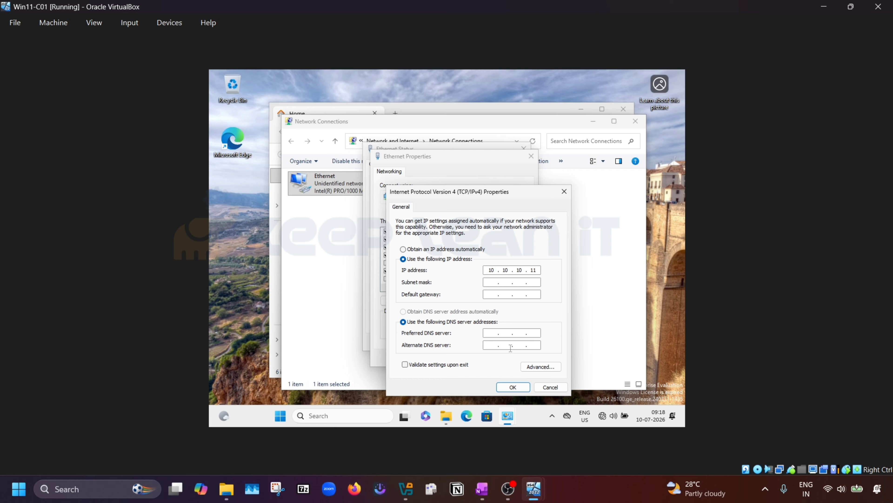
{"action": "key", "text": "Tab"}
{"action": "key", "text": "Tab"}
{"action": "key", "text": "Tab"}
{"action": "type", "text": "10"}
{"action": "left_click", "coordinate": [508, 388]}
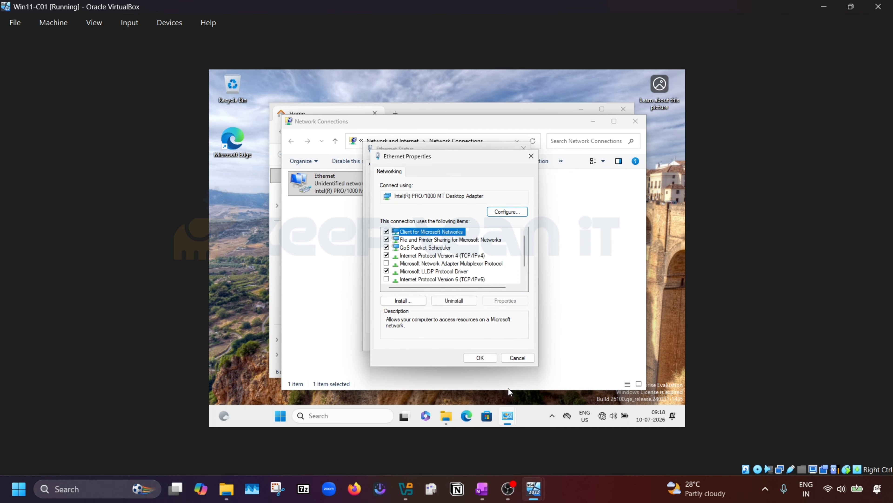
{"action": "left_click", "coordinate": [487, 358]}
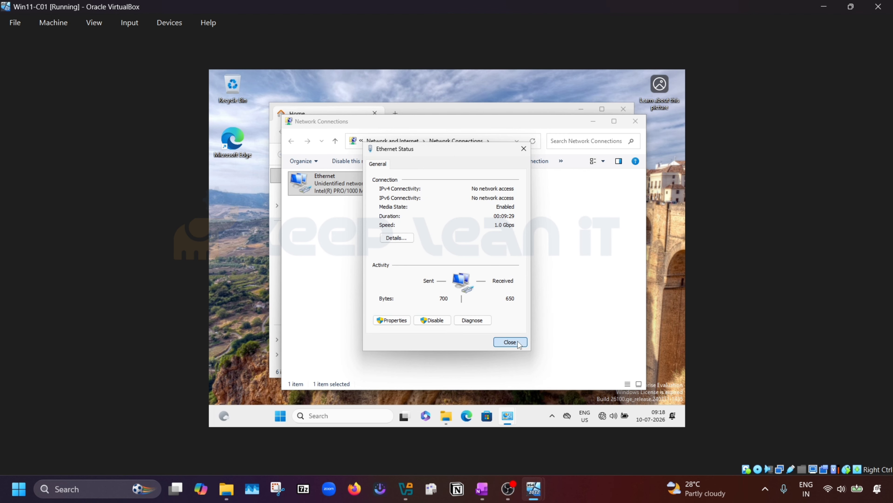
{"action": "left_click", "coordinate": [510, 341]}
{"action": "left_click", "coordinate": [635, 121]}
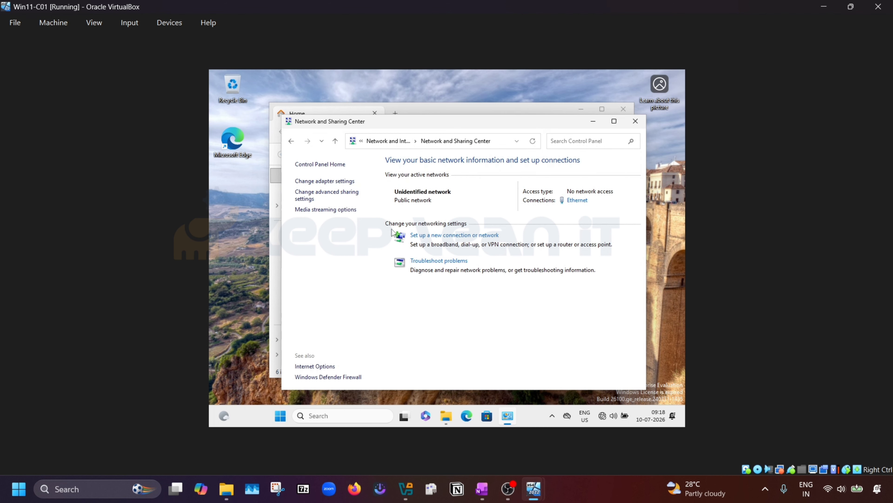
{"action": "left_click", "coordinate": [334, 141]}
{"action": "left_click", "coordinate": [321, 165]}
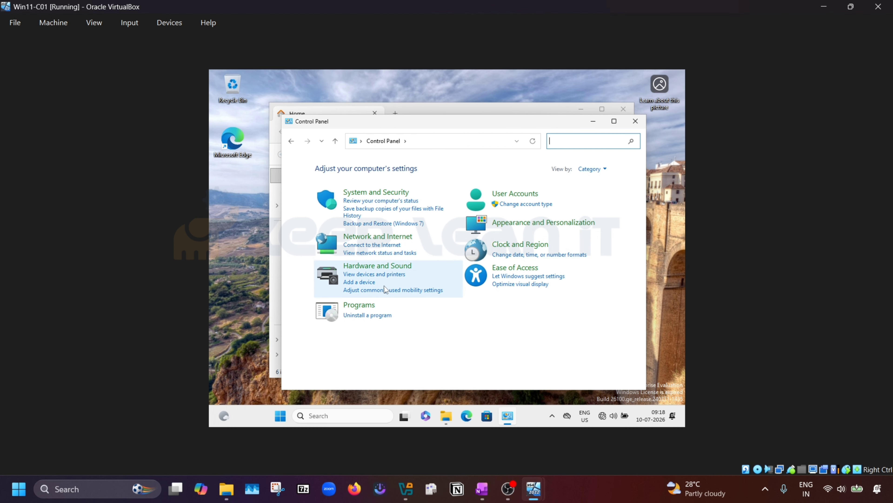
Step: Turn off Windows Defender Firewall for private and public networks via System and Security
{"action": "left_click", "coordinate": [389, 193]}
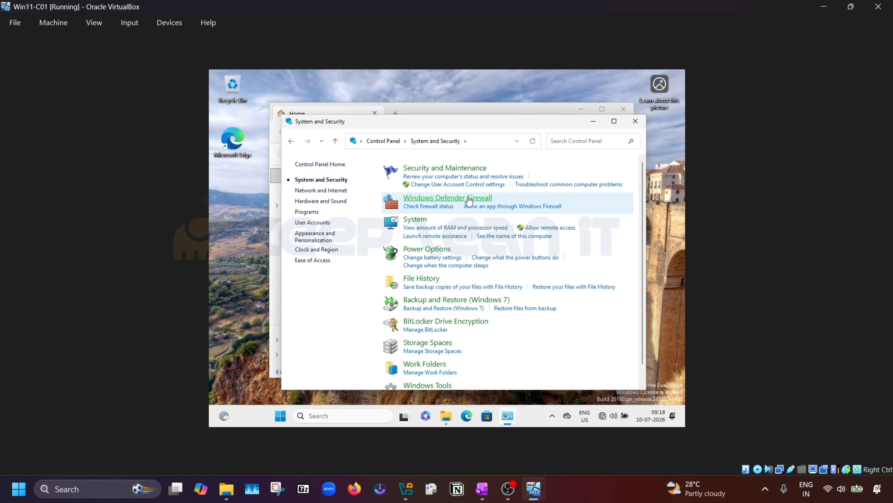
{"action": "left_click", "coordinate": [468, 198]}
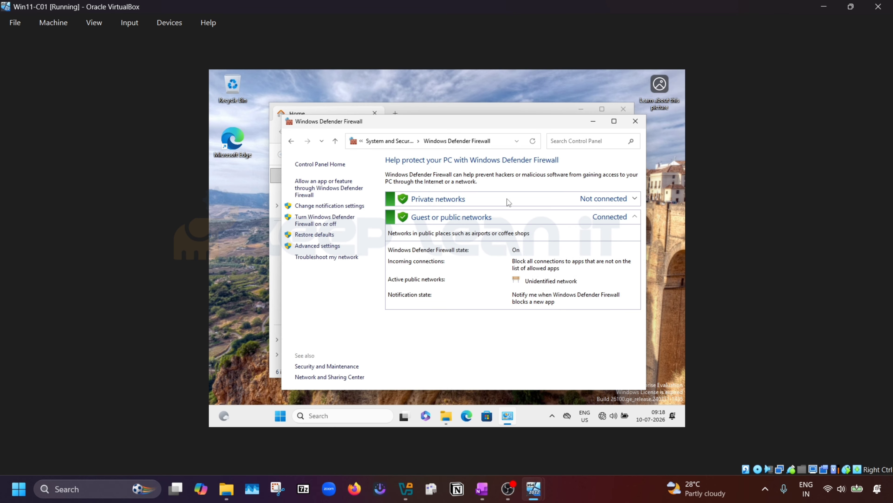
{"action": "left_click", "coordinate": [507, 198]}
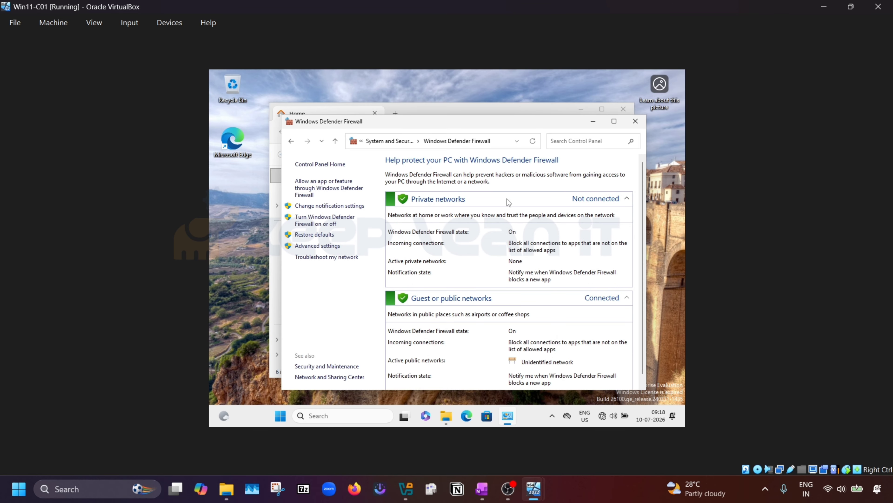
{"action": "left_click", "coordinate": [326, 224]}
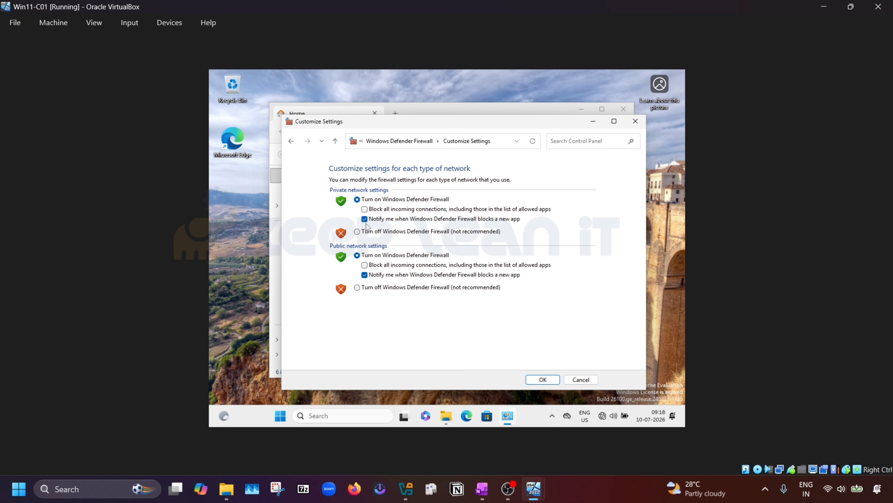
{"action": "left_click", "coordinate": [357, 231]}
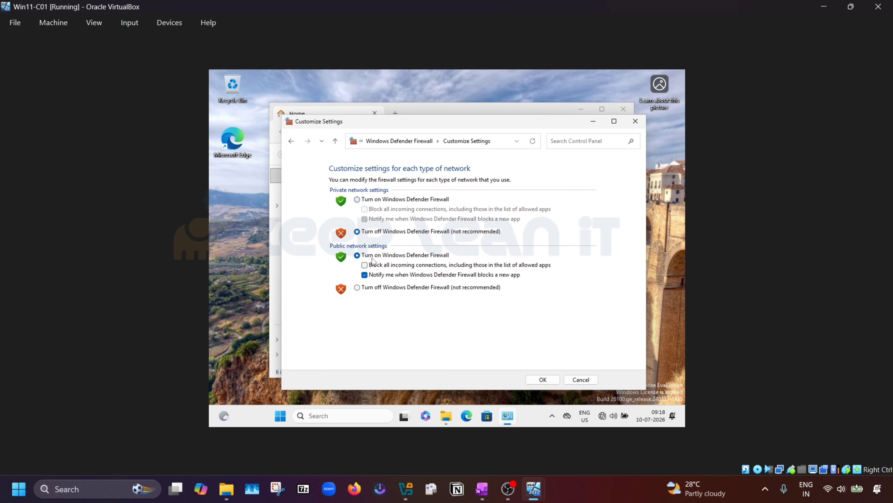
{"action": "left_click", "coordinate": [356, 288]}
{"action": "left_click", "coordinate": [544, 379]}
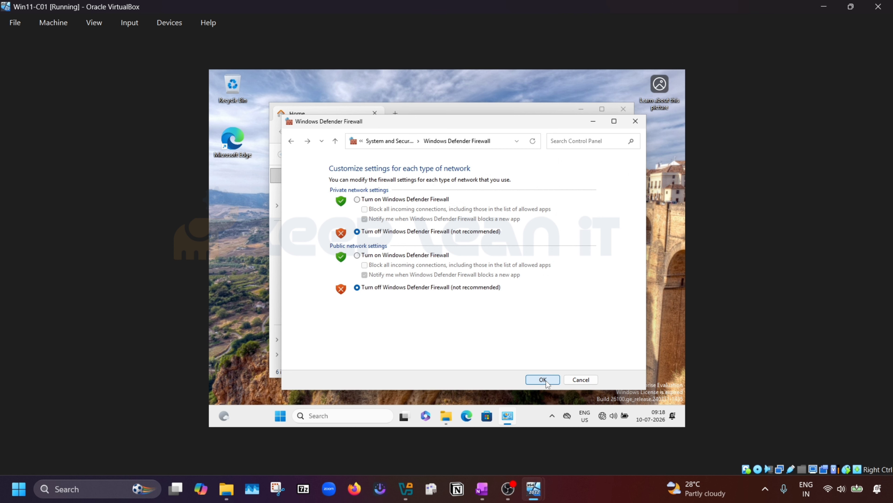
{"action": "left_click", "coordinate": [635, 123]}
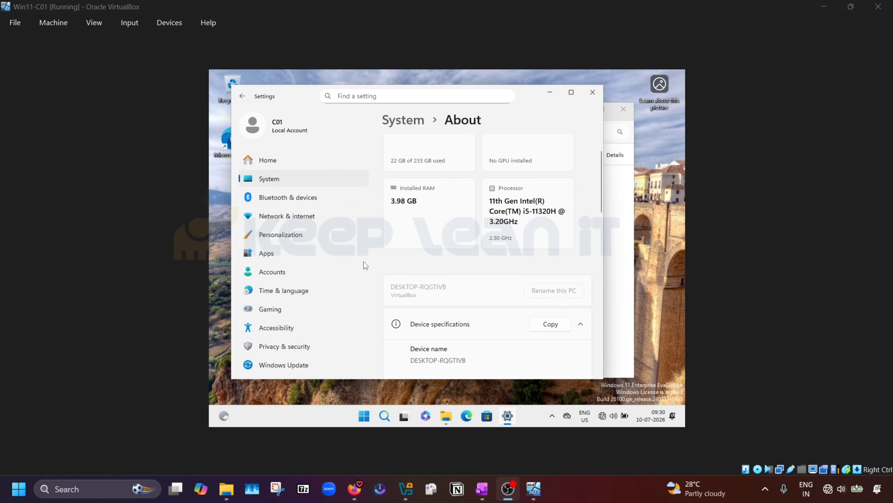
Step: Launch Command Prompt with 'cmd' and ping 10.10.10.2
{"action": "left_click", "coordinate": [365, 417]}
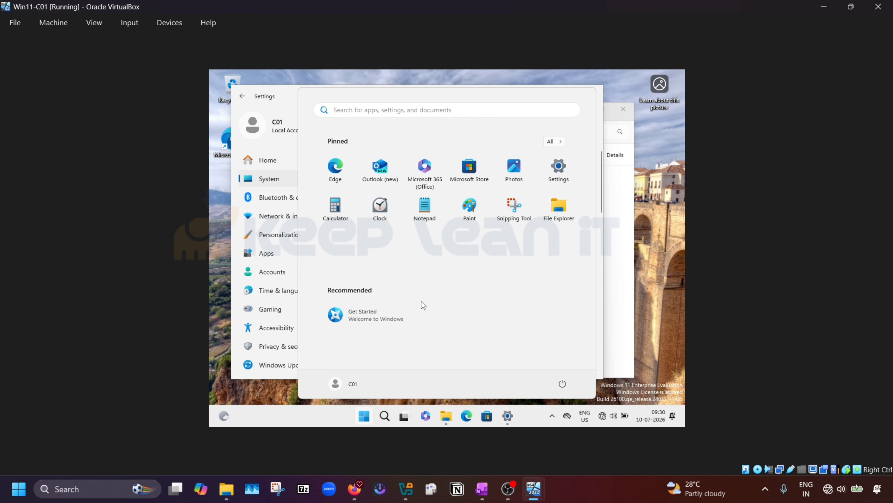
{"action": "type", "text": "cmd"}
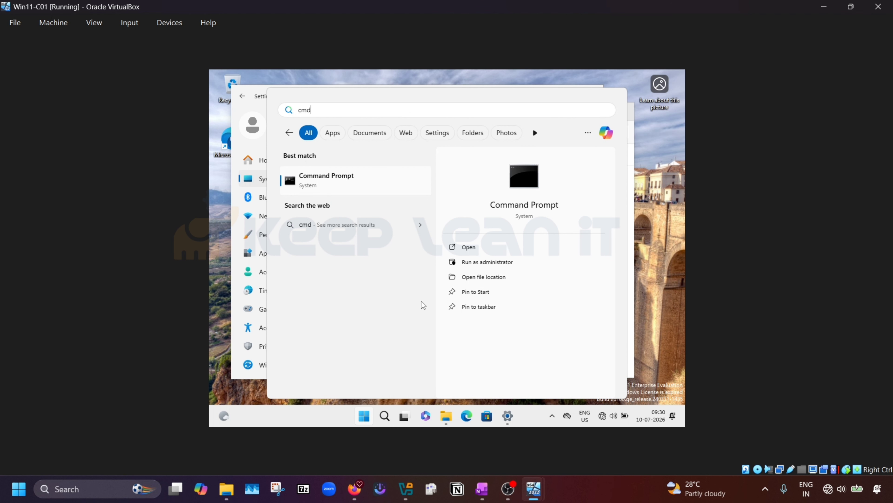
{"action": "key", "text": "Return"}
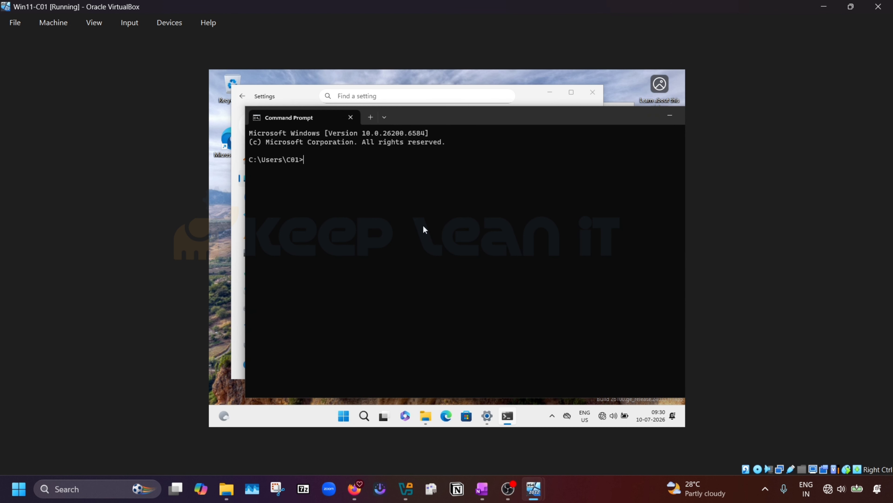
{"action": "type", "text": "ping 10.10.10."}
{"action": "key", "text": "Return"}
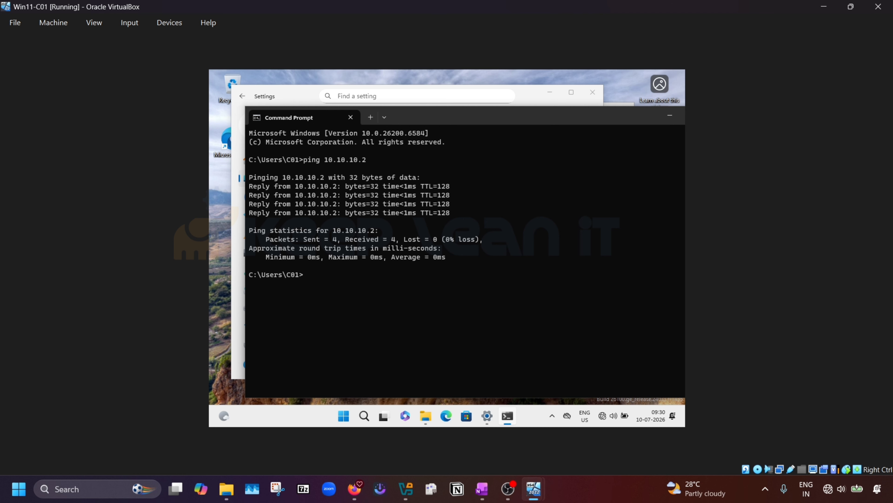
Step: Ping 10.10.10.1 from the recalled command, then close Command Prompt
{"action": "key", "text": "Up"}
{"action": "type", "text": "1"}
{"action": "key", "text": "Return"}
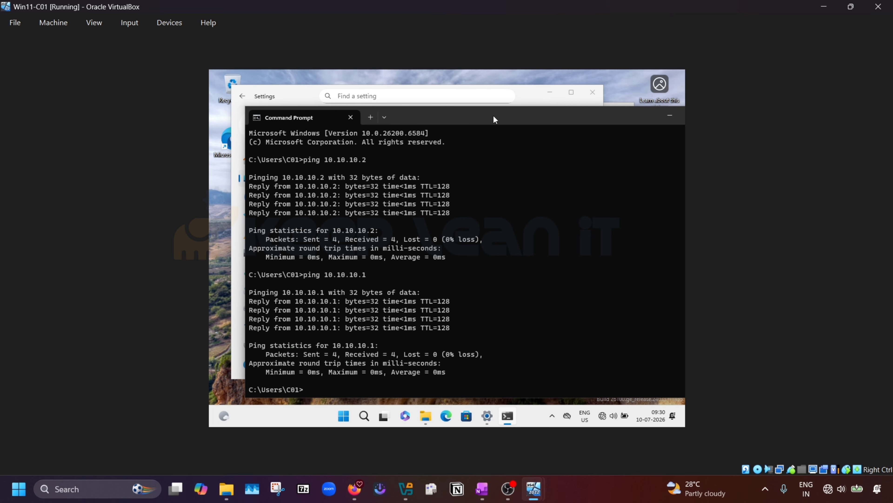
{"action": "left_click_drag", "start_coordinate": [493, 114], "coordinate": [450, 122]}
{"action": "left_click", "coordinate": [654, 124]}
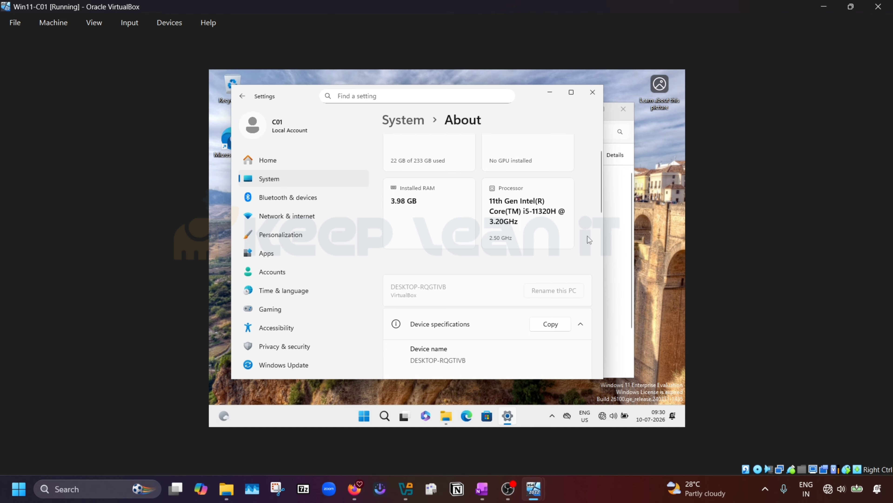
Step: Check the computer name C01 in System Properties' Computer Name Change dialog, pending restart
{"action": "scroll", "coordinate": [584, 238], "scroll_direction": "down", "scroll_amount": 10}
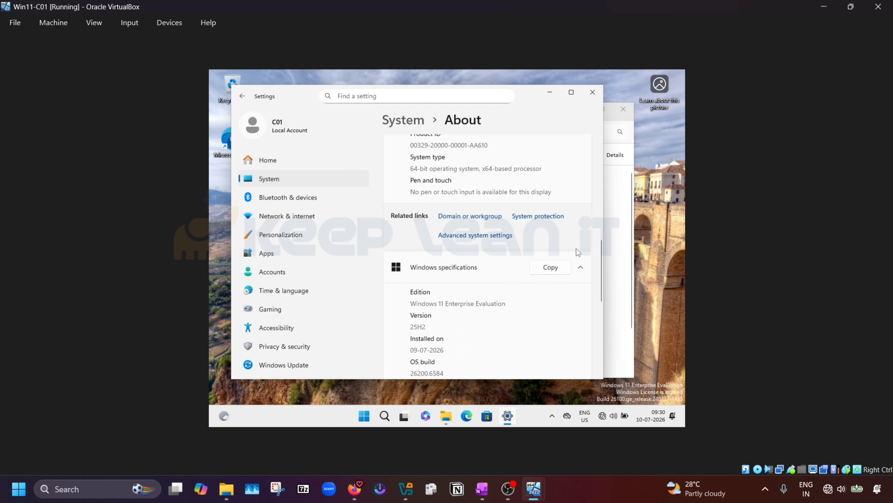
{"action": "scroll", "coordinate": [578, 252], "scroll_direction": "down", "scroll_amount": 3}
{"action": "scroll", "coordinate": [544, 249], "scroll_direction": "up", "scroll_amount": 2}
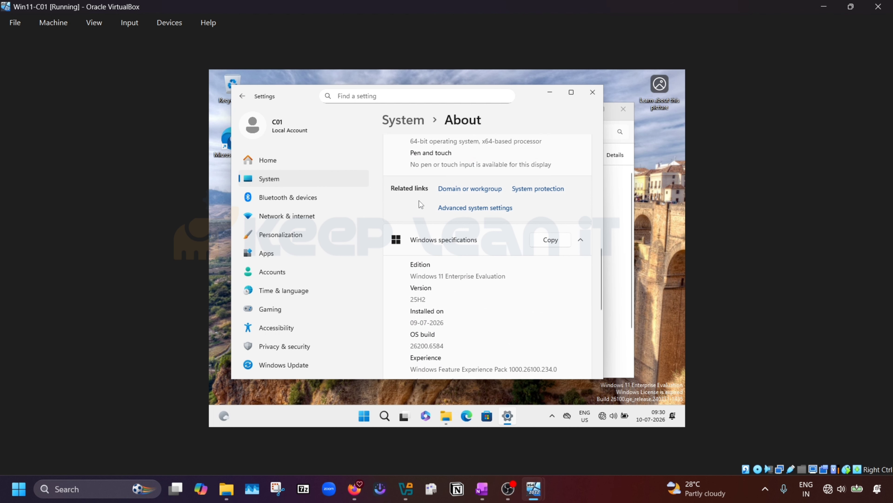
{"action": "left_click", "coordinate": [466, 190]}
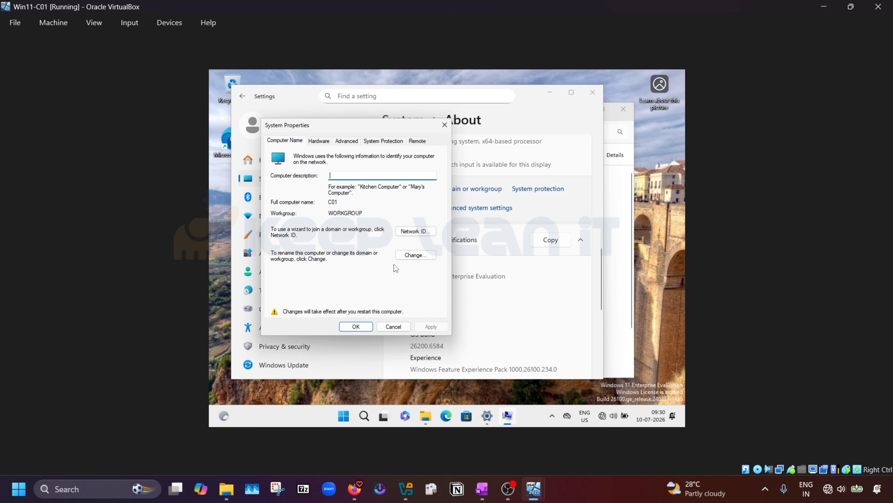
{"action": "left_click", "coordinate": [415, 255]}
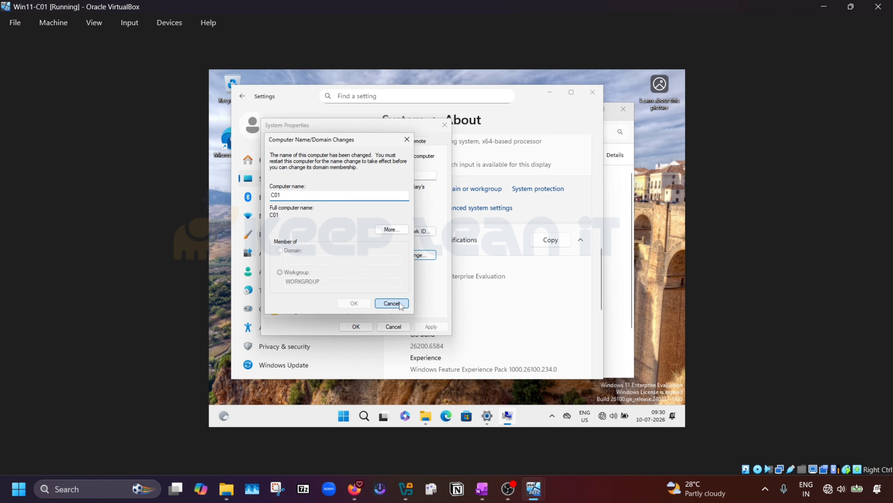
{"action": "left_click", "coordinate": [392, 303]}
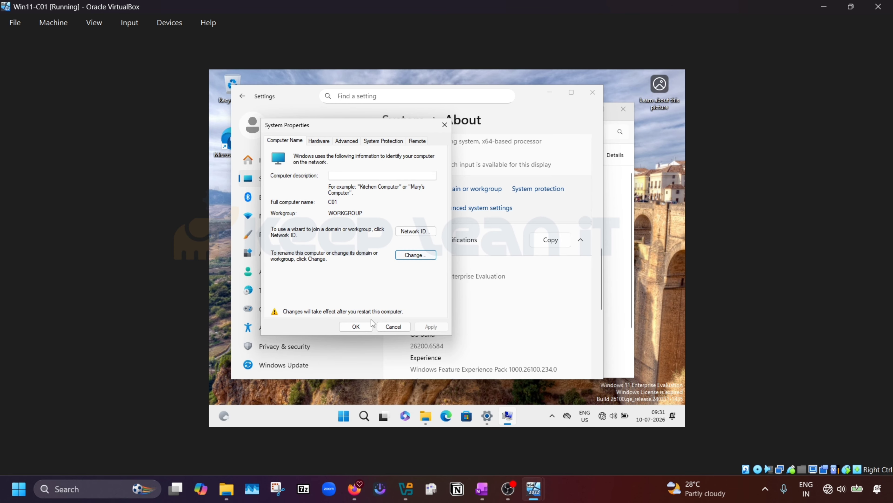
Step: Restart the Win11-C01 guest from the Start menu's power options
{"action": "left_click", "coordinate": [346, 418]}
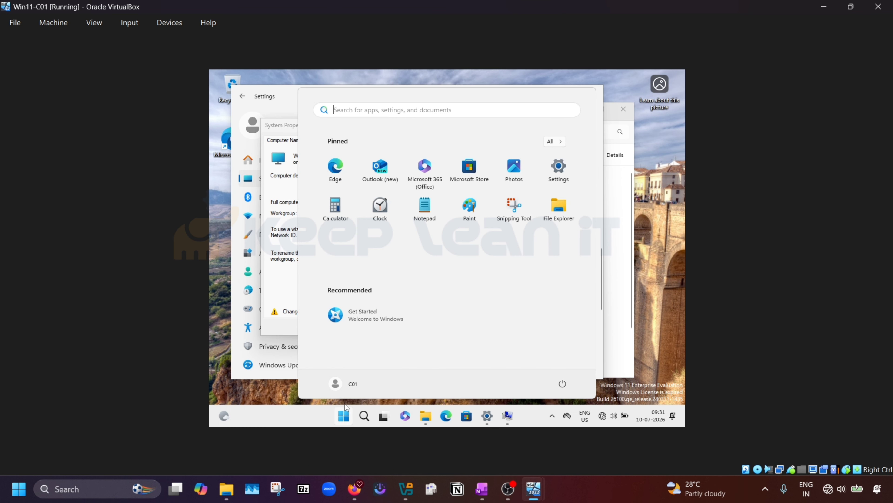
{"action": "left_click", "coordinate": [562, 384]}
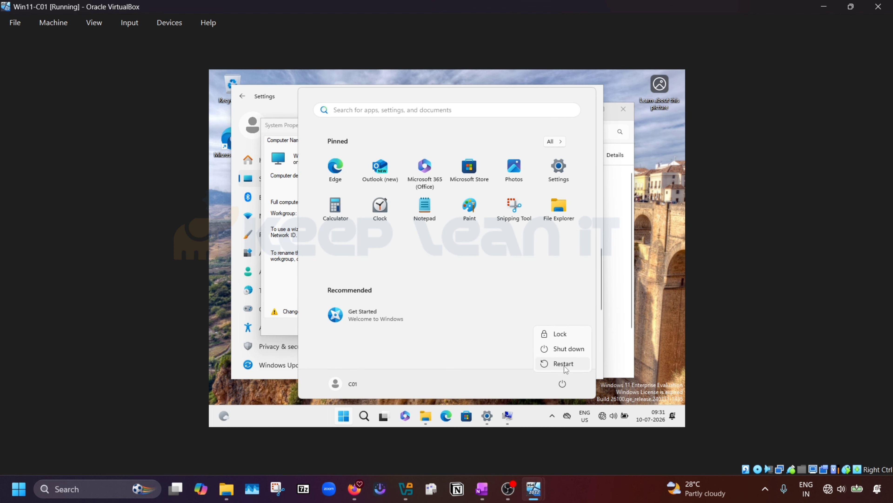
{"action": "left_click", "coordinate": [562, 363]}
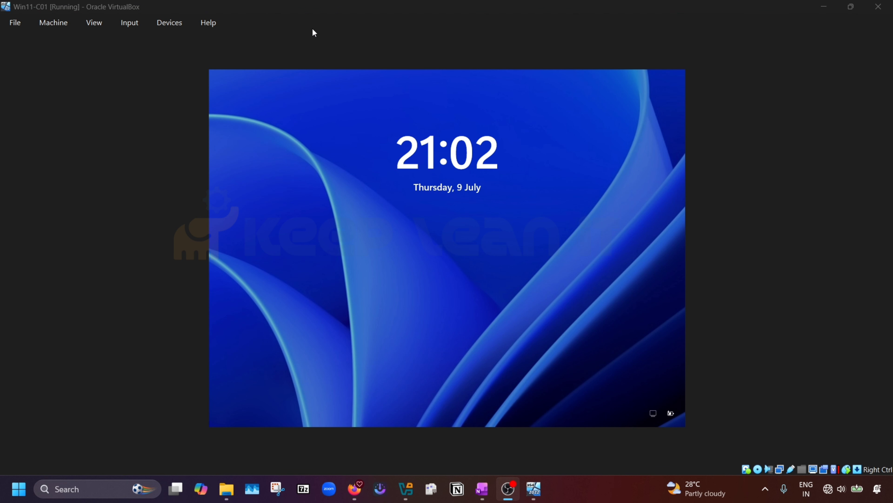
Step: After reboot, send Ctrl-Alt-Del to the guest and sign back in with the account password
{"action": "left_click", "coordinate": [169, 22]}
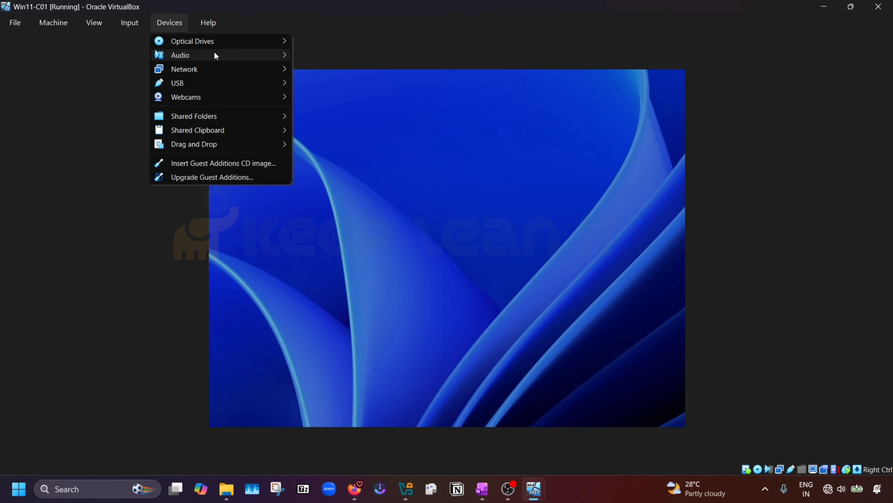
{"action": "mouse_move", "coordinate": [215, 43]}
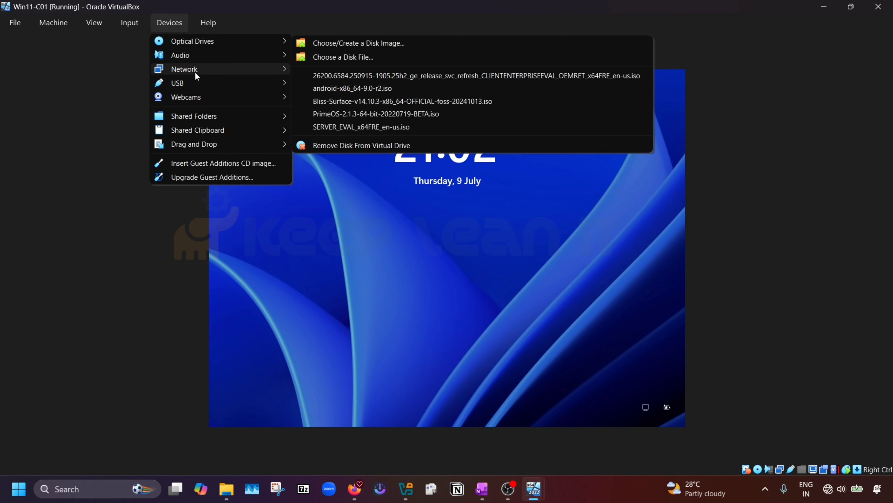
{"action": "left_click", "coordinate": [123, 35]}
{"action": "left_click", "coordinate": [129, 24]}
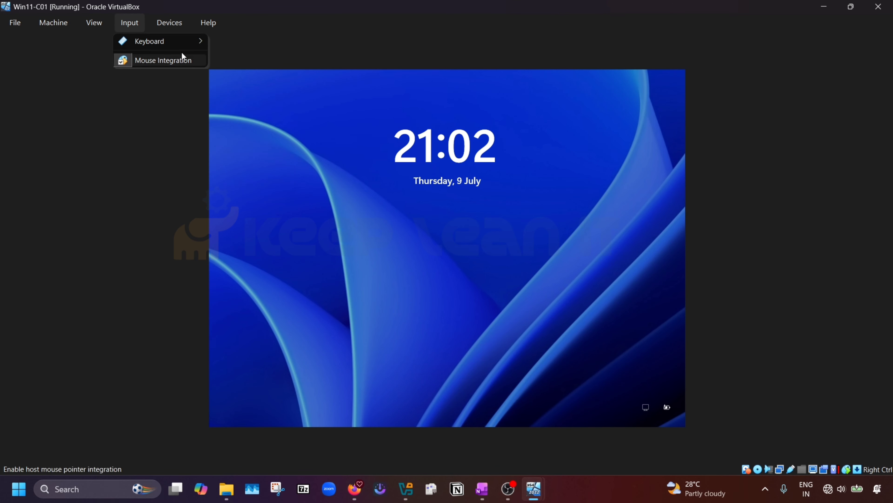
{"action": "mouse_move", "coordinate": [197, 44]}
{"action": "left_click", "coordinate": [260, 74]}
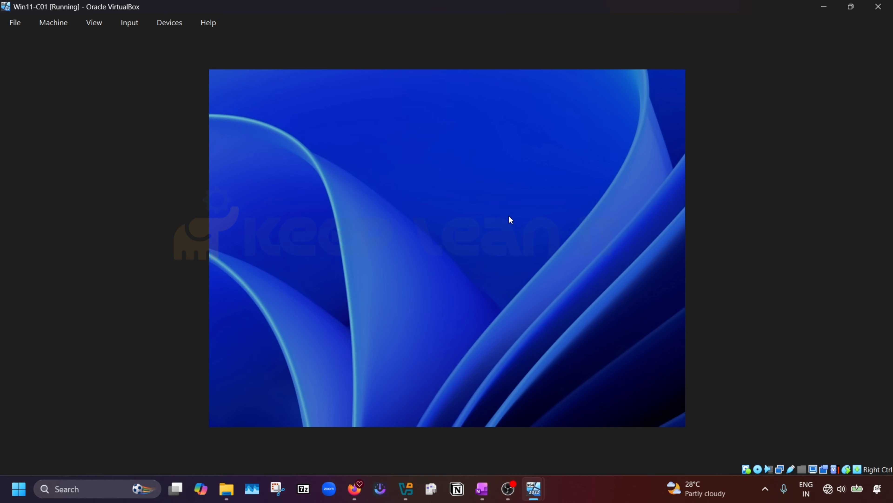
{"action": "type", "text": "••••••"}
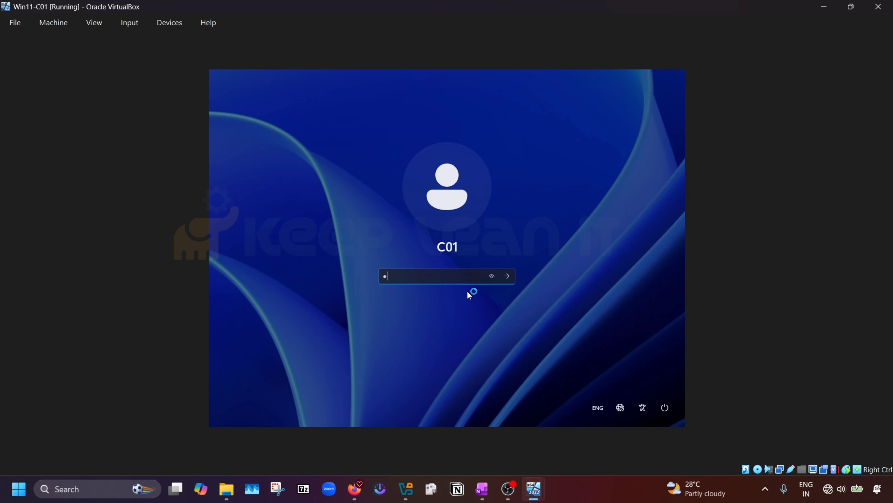
{"action": "type", "text": "•••"}
{"action": "key", "text": "Return"}
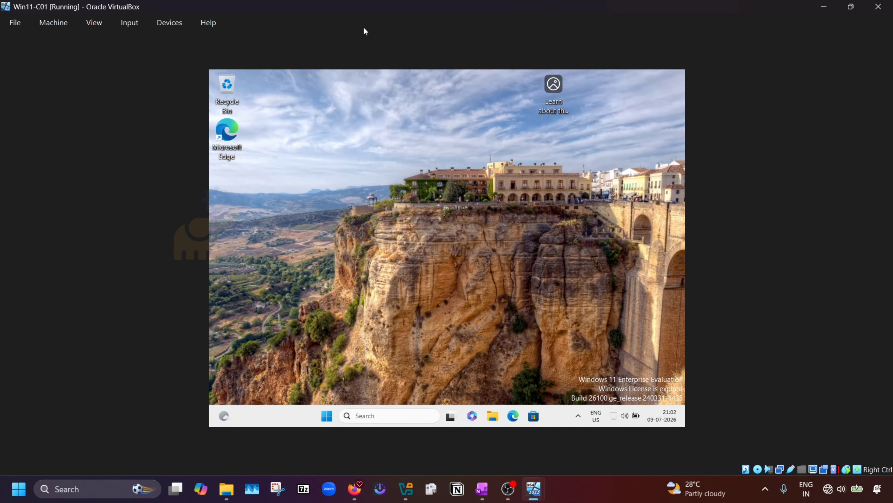
Step: Open Settings > System > About on the guest to view device name C01 and its Windows specifications
{"action": "left_click", "coordinate": [326, 416]}
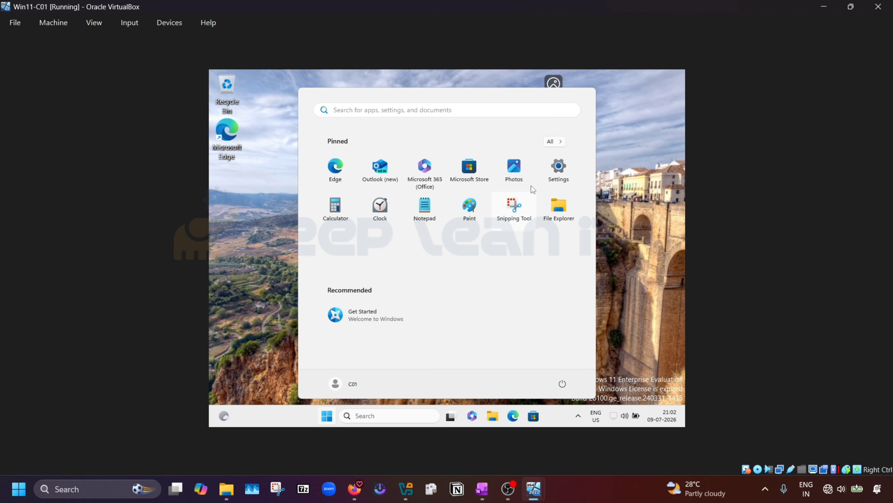
{"action": "left_click", "coordinate": [560, 169]}
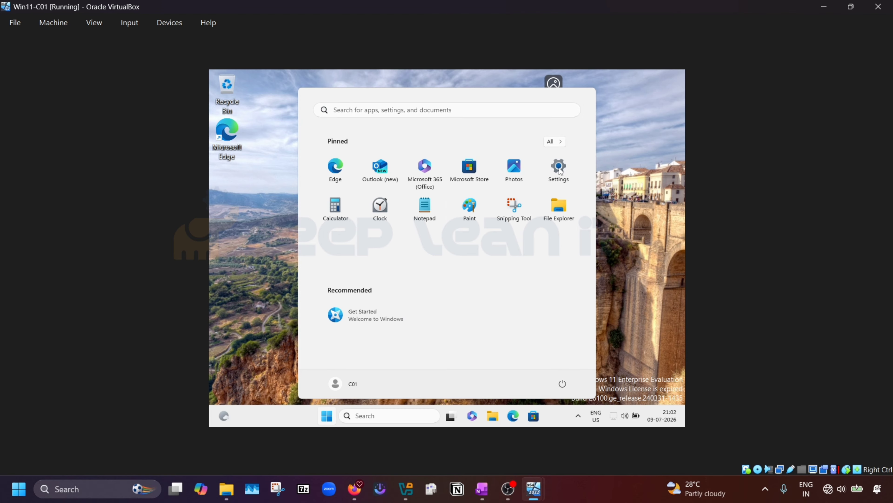
{"action": "left_click", "coordinate": [559, 169]}
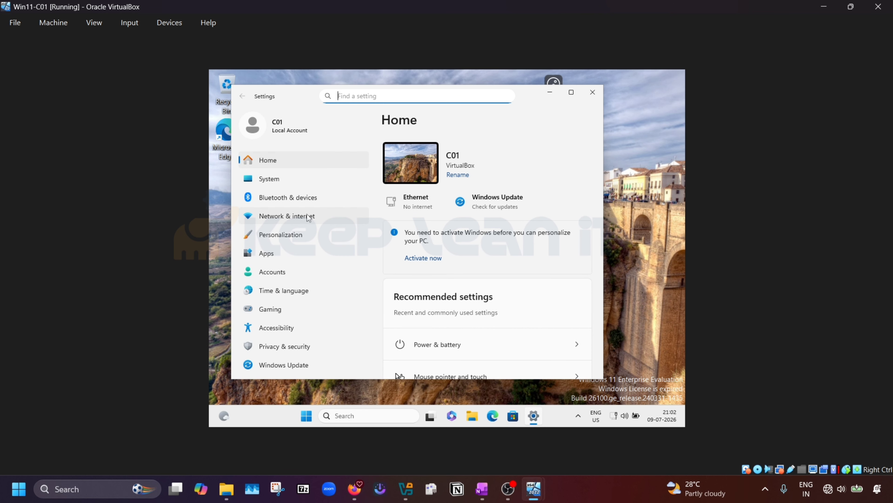
{"action": "left_click", "coordinate": [281, 176]}
{"action": "scroll", "coordinate": [458, 228], "scroll_direction": "down", "scroll_amount": 10}
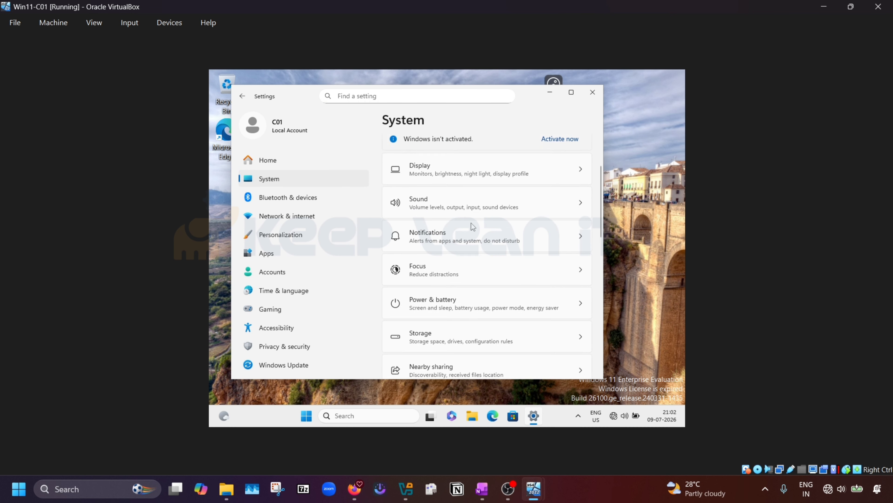
{"action": "scroll", "coordinate": [471, 289], "scroll_direction": "up", "scroll_amount": 3}
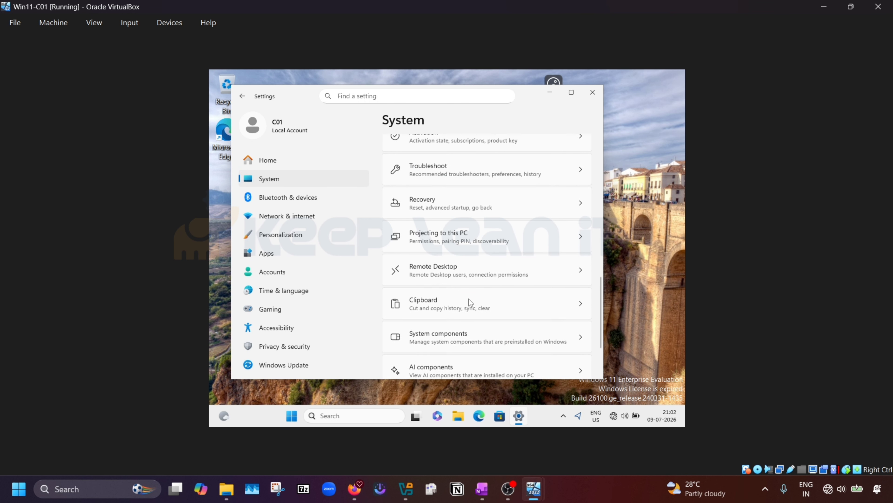
{"action": "scroll", "coordinate": [469, 299], "scroll_direction": "down", "scroll_amount": 3}
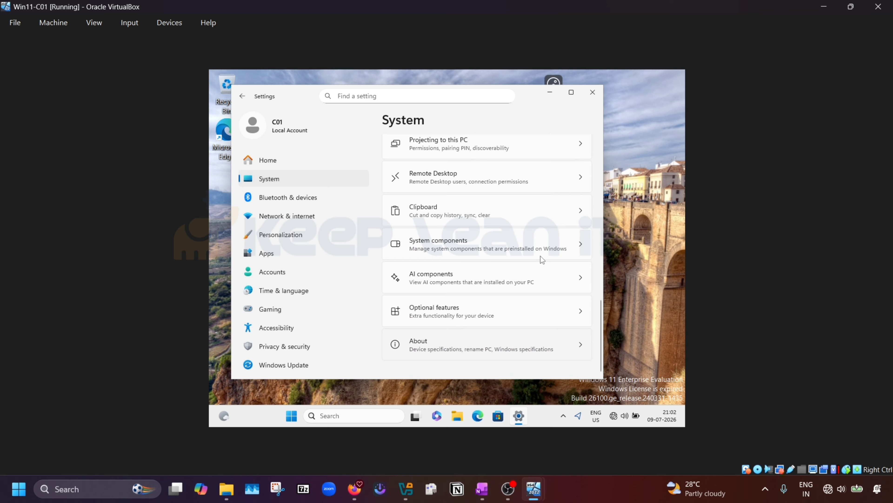
{"action": "left_click", "coordinate": [555, 354]}
{"action": "scroll", "coordinate": [505, 228], "scroll_direction": "down", "scroll_amount": 10}
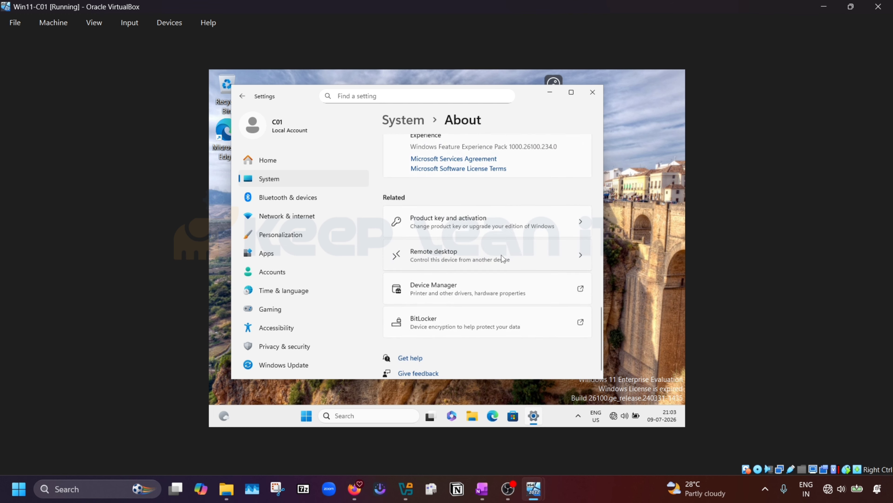
{"action": "scroll", "coordinate": [502, 255], "scroll_direction": "up", "scroll_amount": 5}
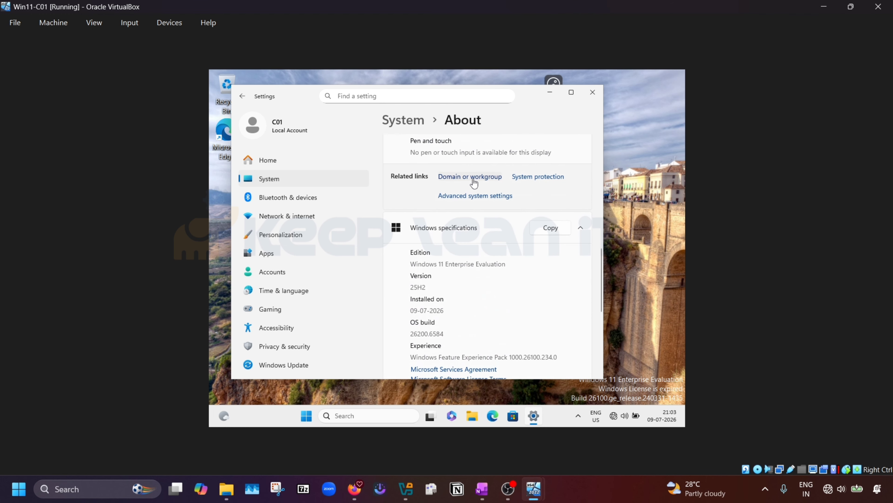
Step: Change C01's membership from workgroup to the domain mecmlab.com in the computer name settings
{"action": "left_click", "coordinate": [474, 179]}
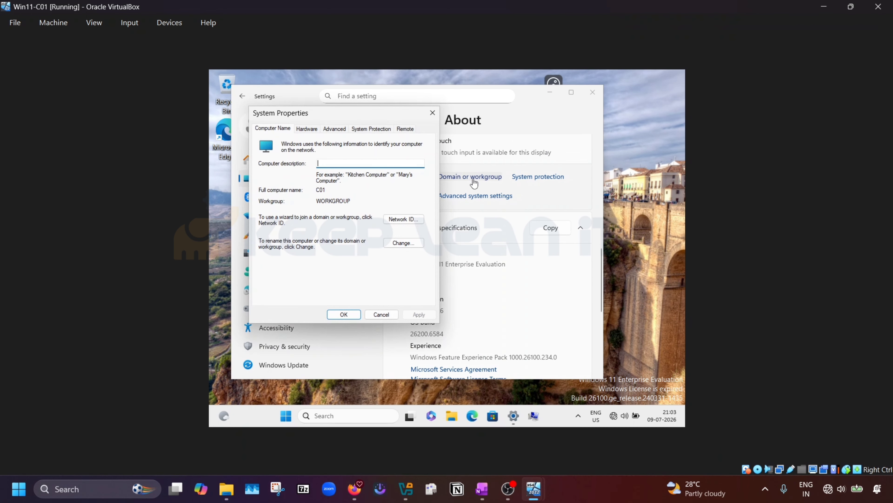
{"action": "left_click", "coordinate": [407, 246]}
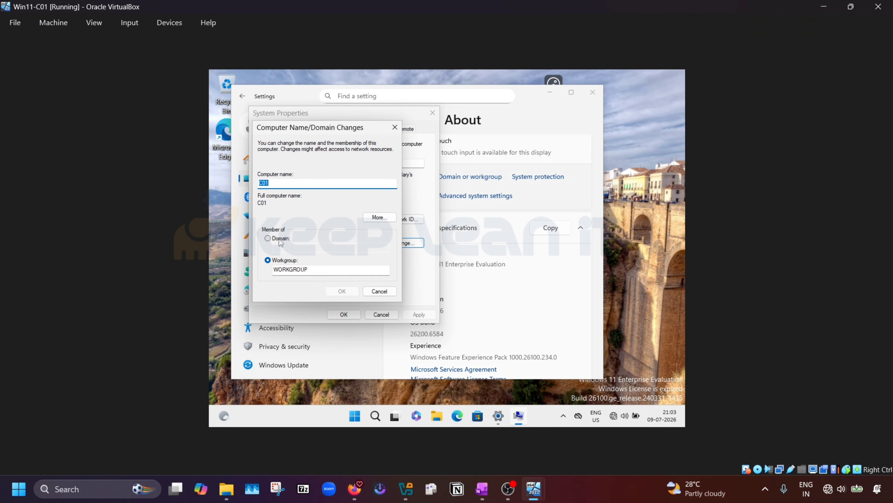
{"action": "left_click", "coordinate": [275, 239]}
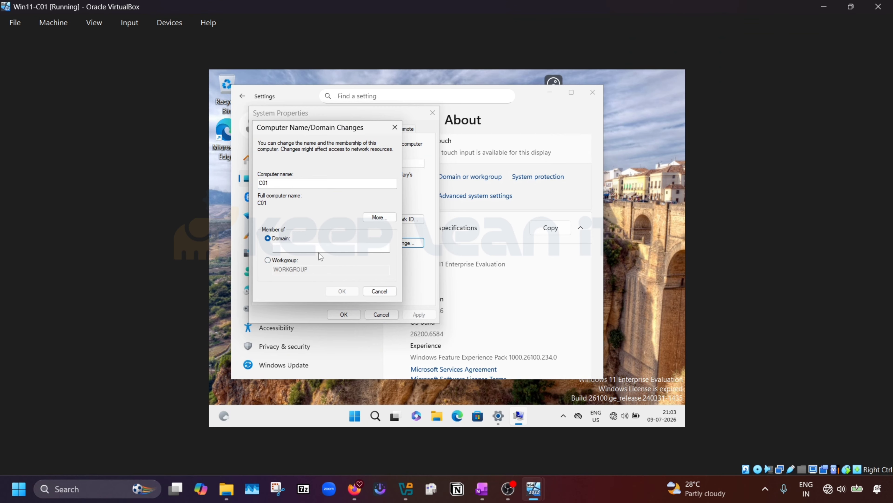
{"action": "left_click", "coordinate": [327, 249]}
{"action": "type", "text": "mecmlab.com"}
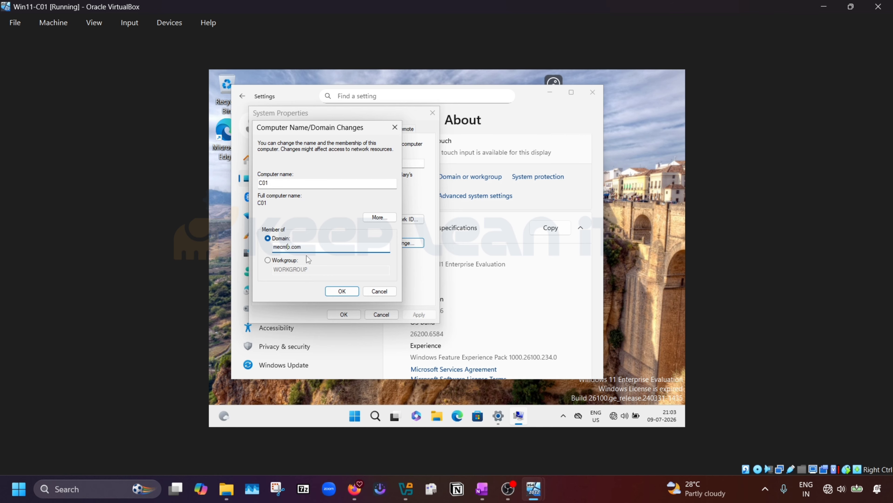
{"action": "type", "text": "a"}
{"action": "left_click", "coordinate": [339, 294]}
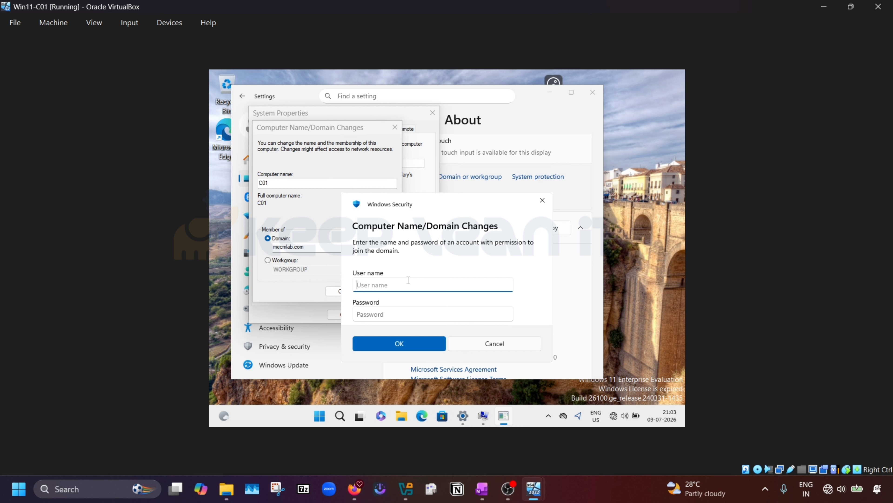
Step: Authorize the domain join with the domain administrator user name and password, then acknowledge the mecmlab.com welcome
{"action": "type", "text": "Adminstartator"}
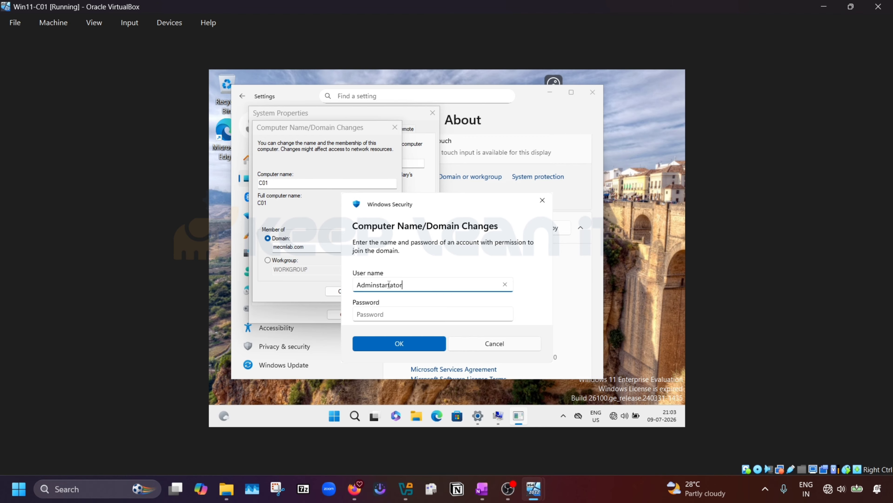
{"action": "left_click", "coordinate": [389, 313]}
{"action": "type", "text": "P"}
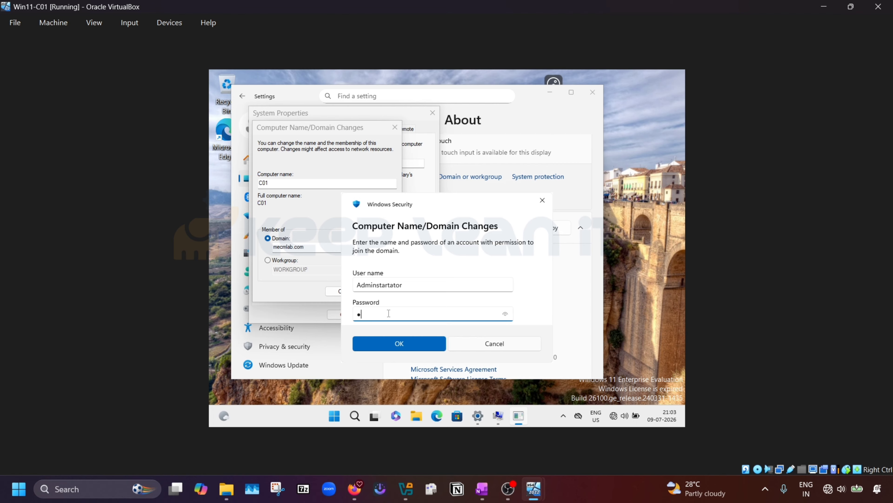
{"action": "type", "text": "w0rd1"}
{"action": "key", "text": "Return"}
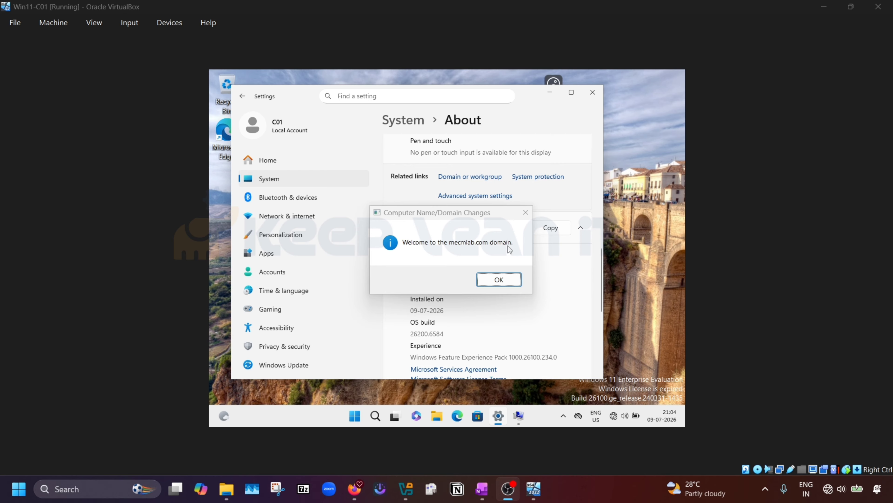
{"action": "left_click", "coordinate": [500, 283]}
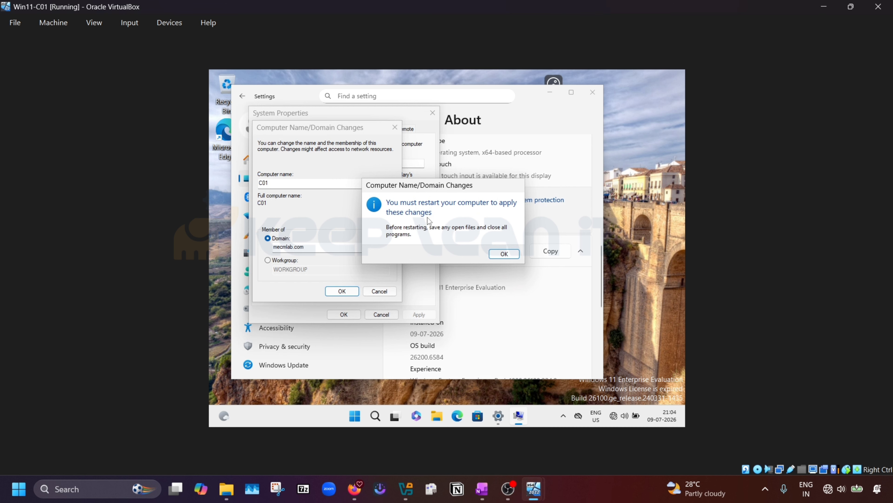
Step: Acknowledge the restart notice, close System Properties and restart C01 immediately
{"action": "left_click", "coordinate": [504, 253]}
{"action": "left_click", "coordinate": [350, 315]}
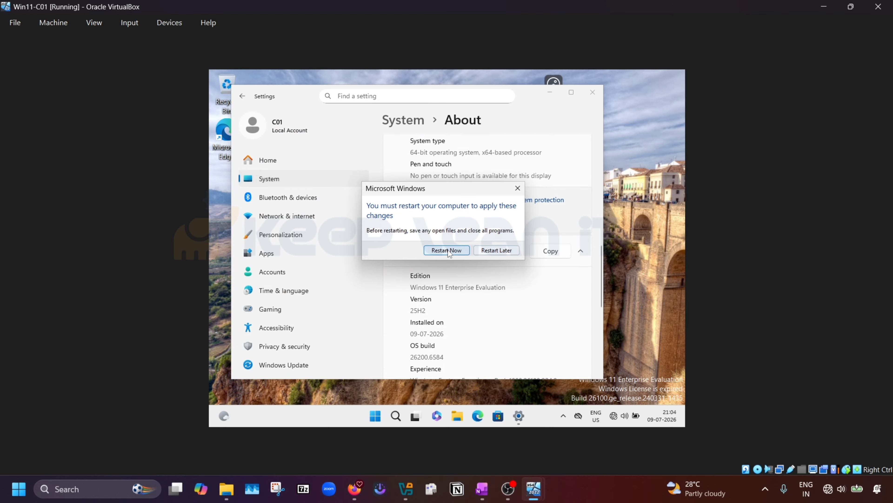
{"action": "left_click", "coordinate": [447, 250]}
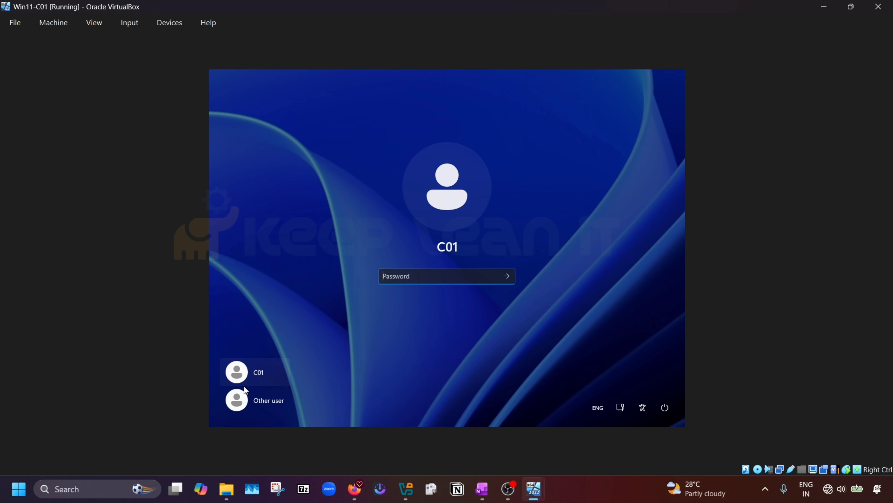
Step: Sign in as Other user MECMlab\administrator with the domain password
{"action": "left_click", "coordinate": [273, 399]}
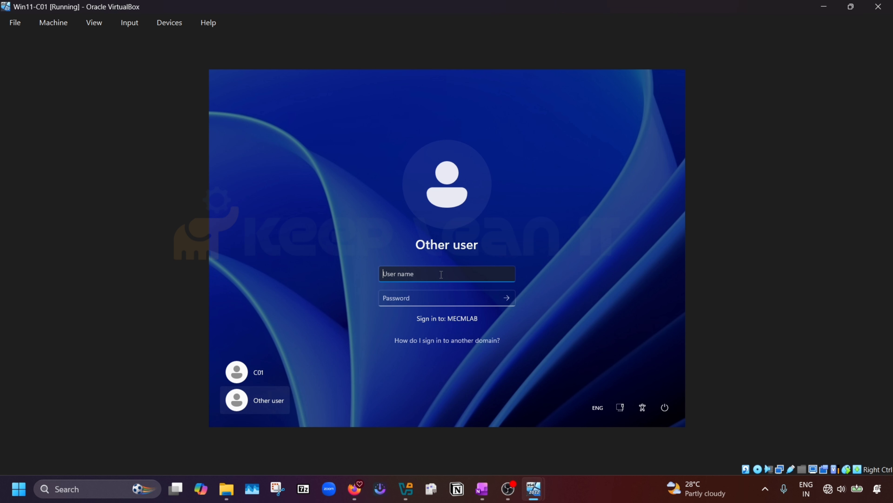
{"action": "type", "text": "A"}
{"action": "key", "text": "BackSpace"}
{"action": "type", "text": "MECMlab\\"}
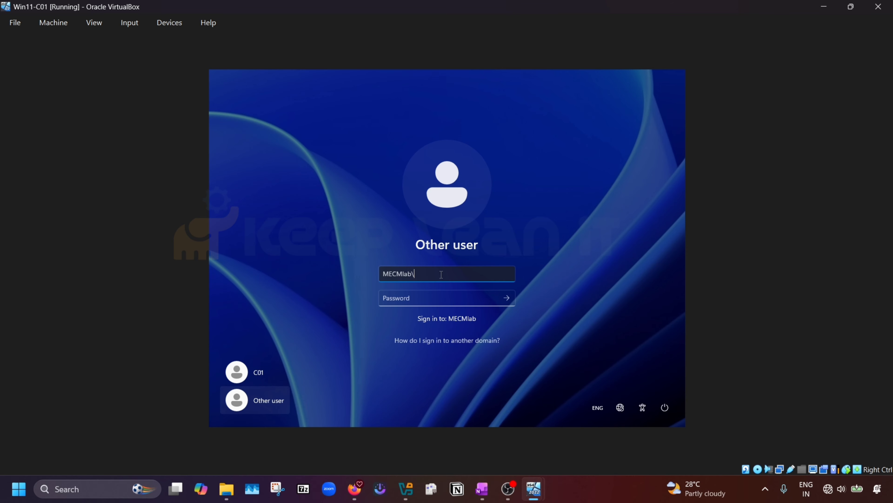
{"action": "type", "text": "administrator"}
{"action": "key", "text": "Tab"}
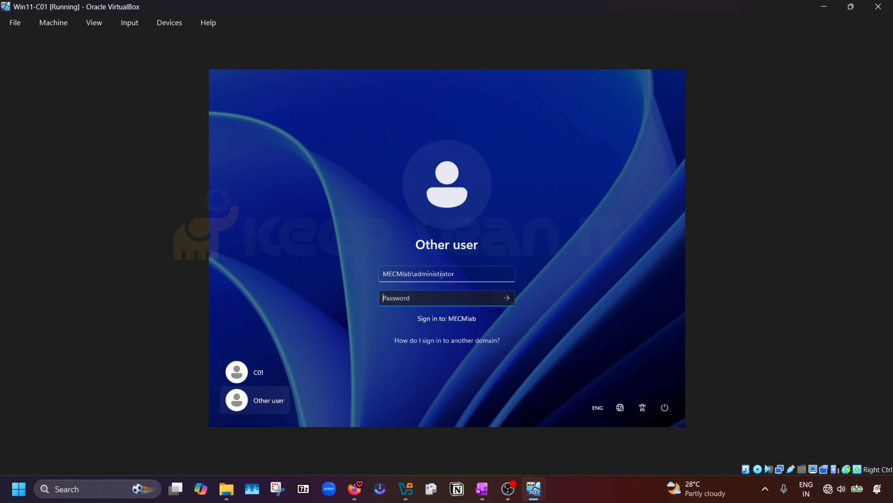
{"action": "type", "text": "•••••••"}
{"action": "key", "text": "Return"}
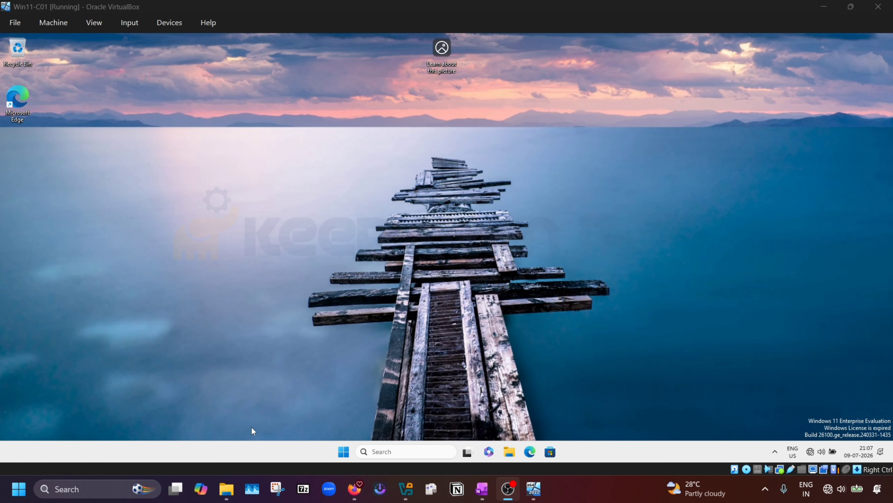
{"action": "left_click", "coordinate": [345, 452]}
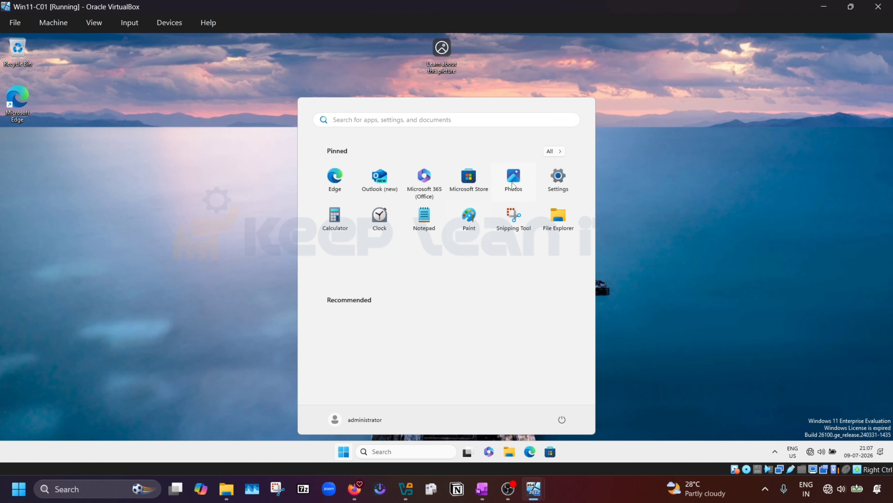
{"action": "left_click", "coordinate": [561, 180]}
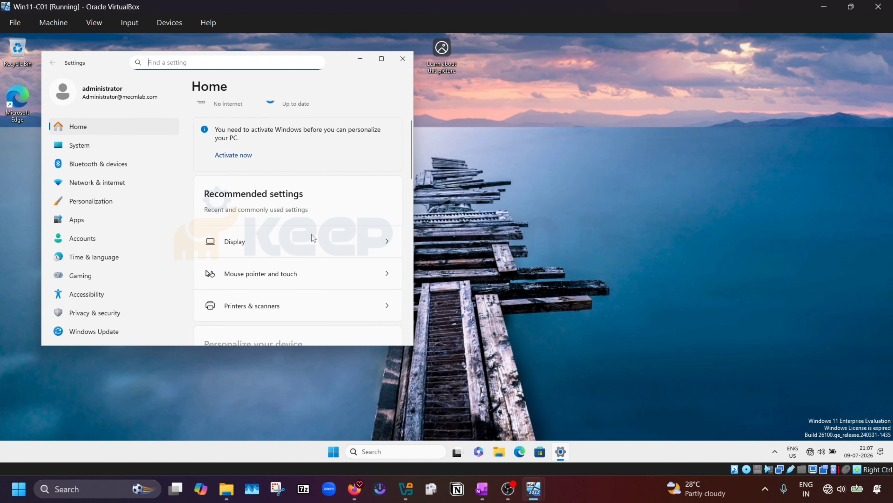
{"action": "scroll", "coordinate": [311, 234], "scroll_direction": "down", "scroll_amount": 6}
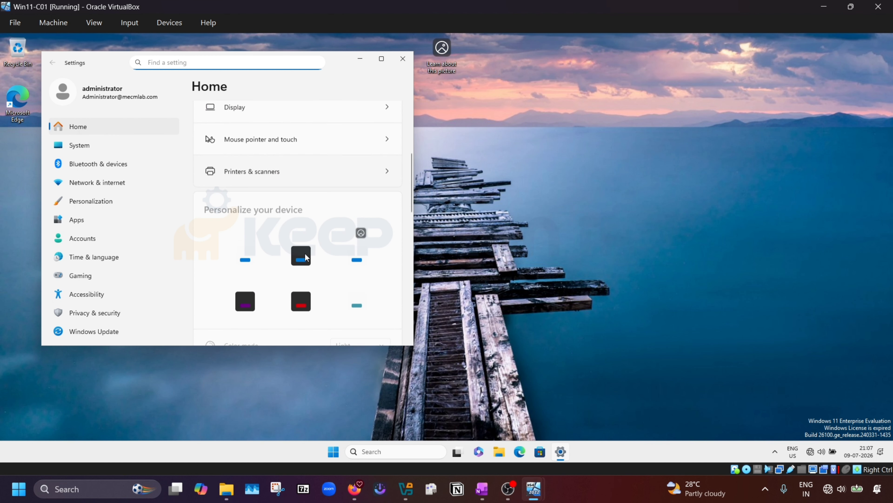
{"action": "left_click", "coordinate": [96, 148]}
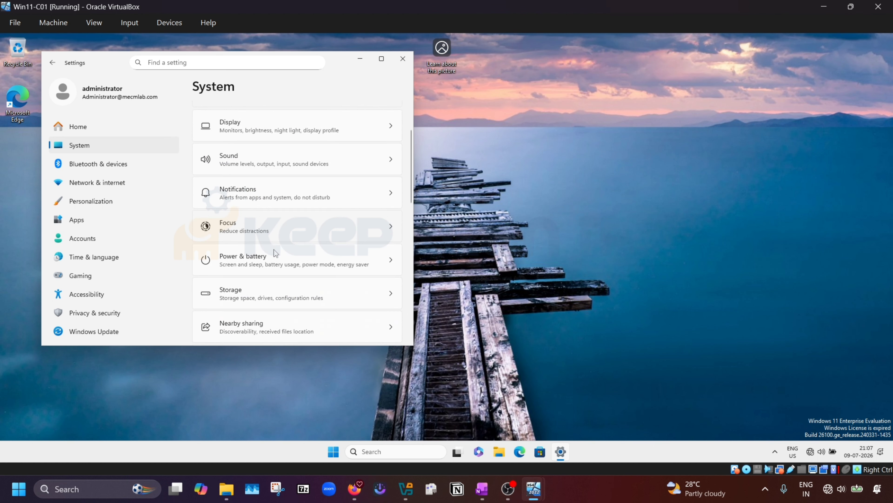
{"action": "scroll", "coordinate": [275, 252], "scroll_direction": "down", "scroll_amount": 3}
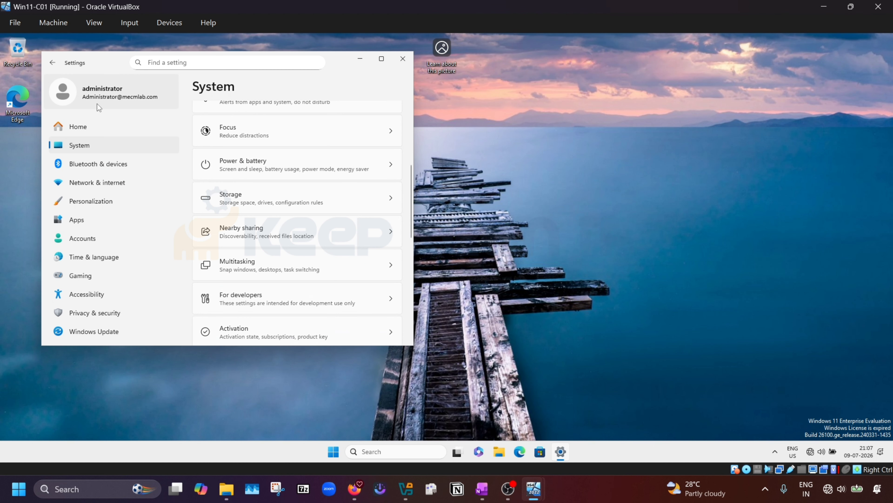
{"action": "left_click", "coordinate": [84, 102]}
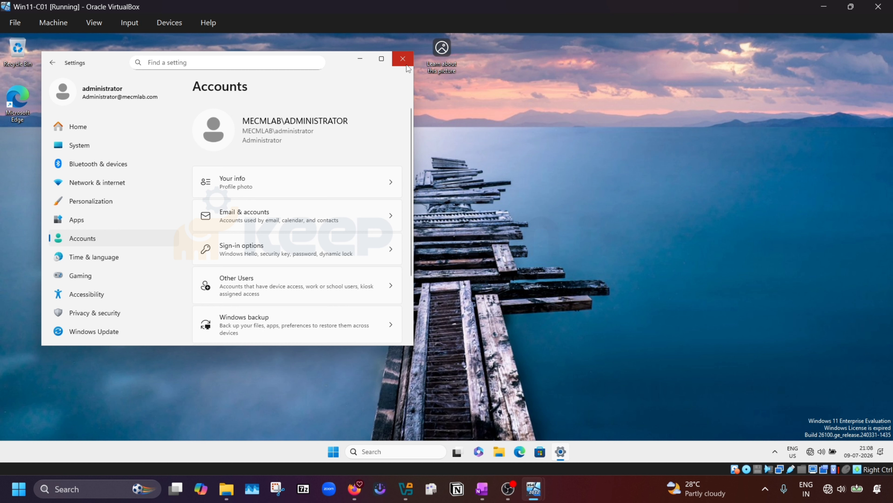
{"action": "left_click", "coordinate": [403, 59]}
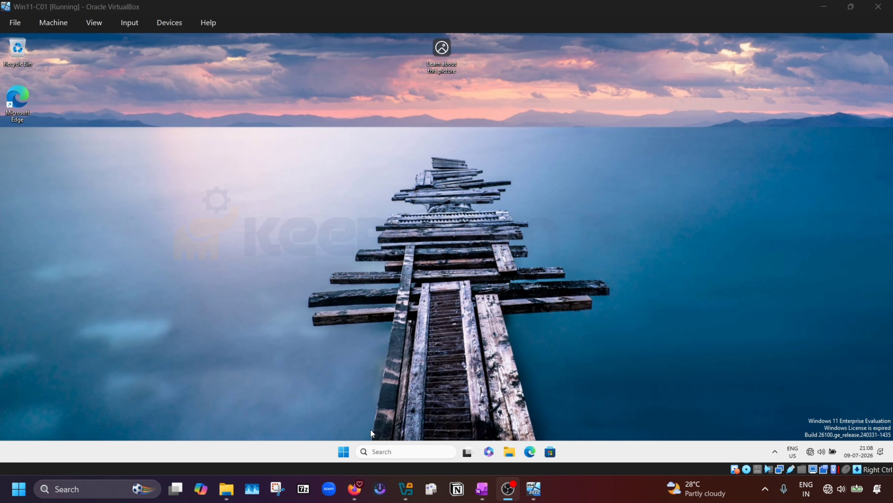
{"action": "left_click", "coordinate": [344, 455]}
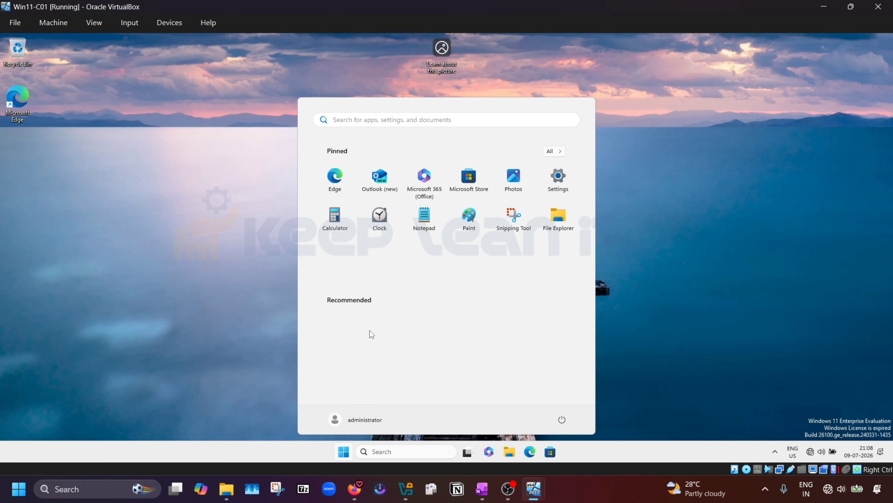
{"action": "type", "text": "com"}
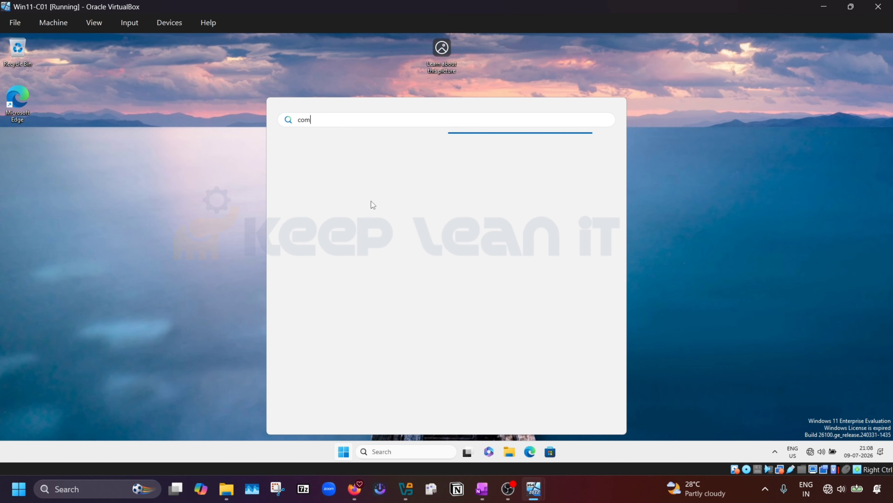
{"action": "left_click", "coordinate": [739, 154]}
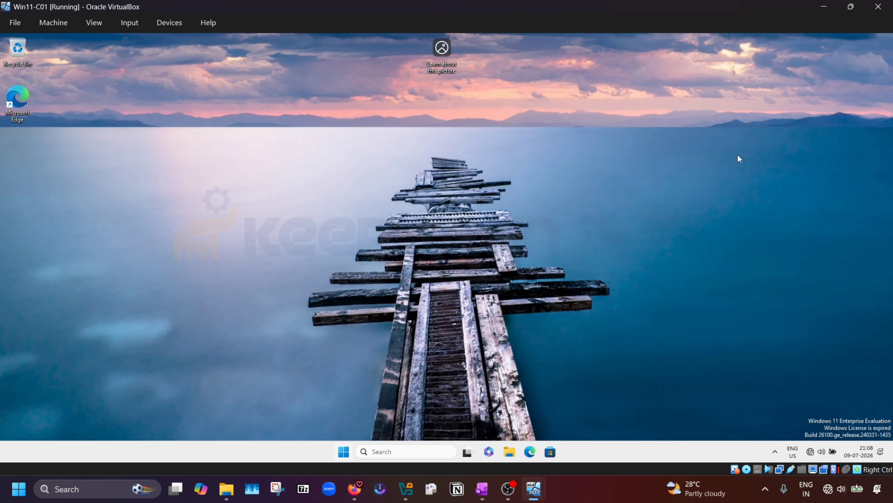
{"action": "left_click", "coordinate": [347, 453]}
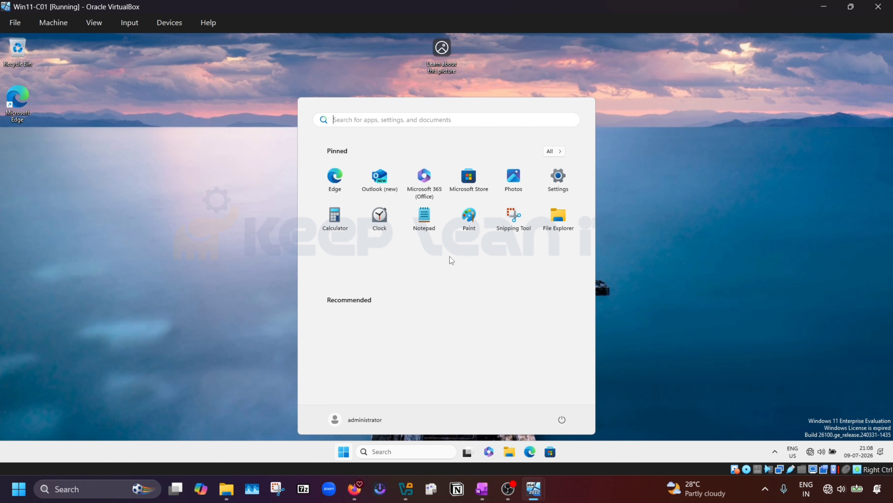
{"action": "type", "text": "comp"}
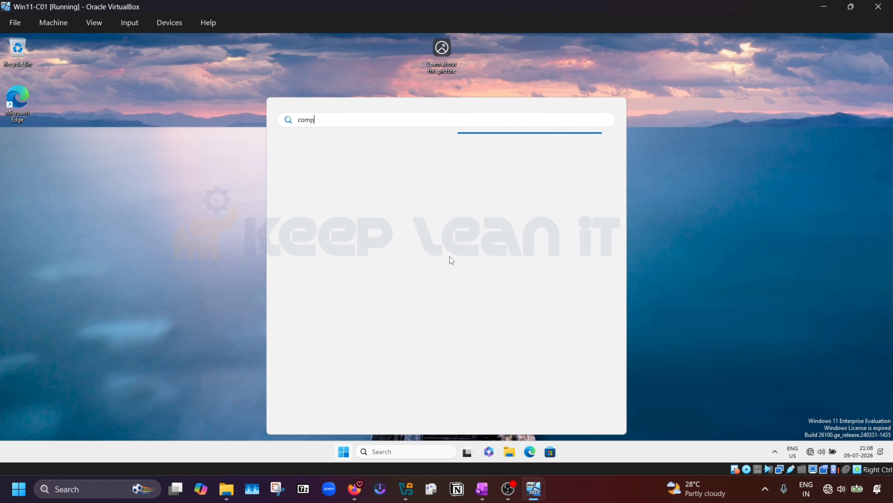
{"action": "type", "text": "ure"}
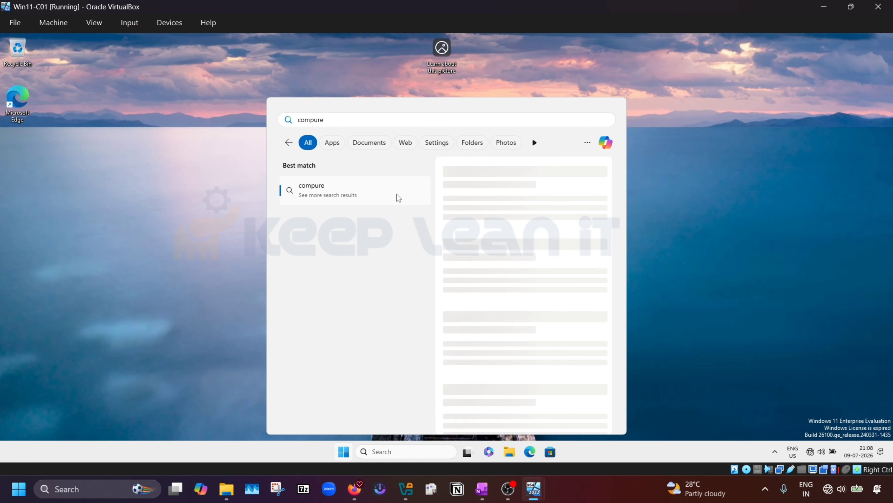
{"action": "left_click", "coordinate": [342, 458]}
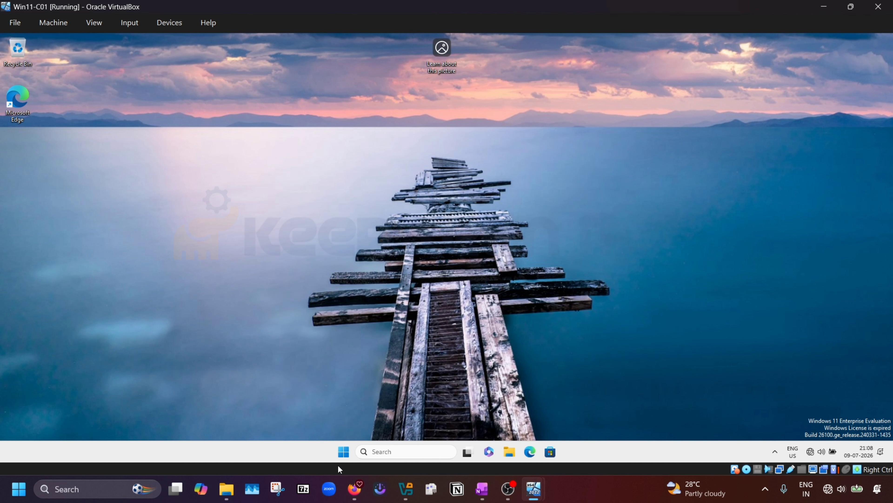
{"action": "left_click", "coordinate": [344, 452]}
{"action": "left_click", "coordinate": [344, 452]}
{"action": "left_click", "coordinate": [345, 451]}
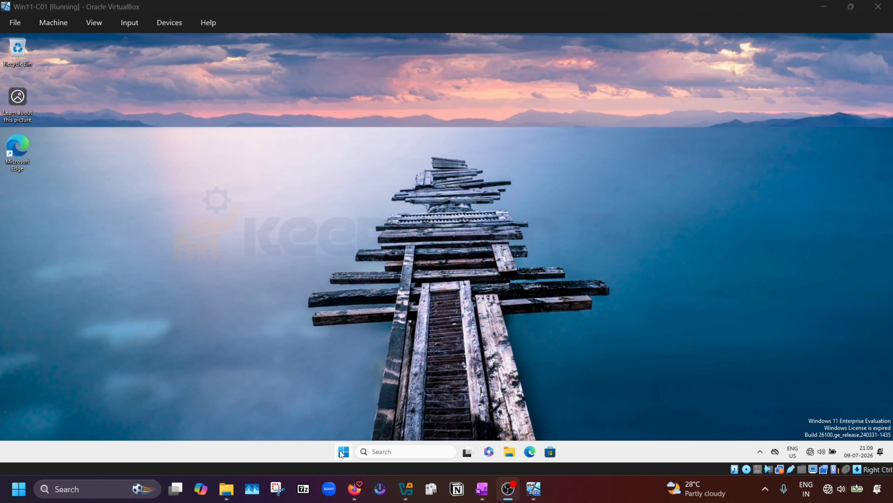
{"action": "right_click", "coordinate": [344, 451]}
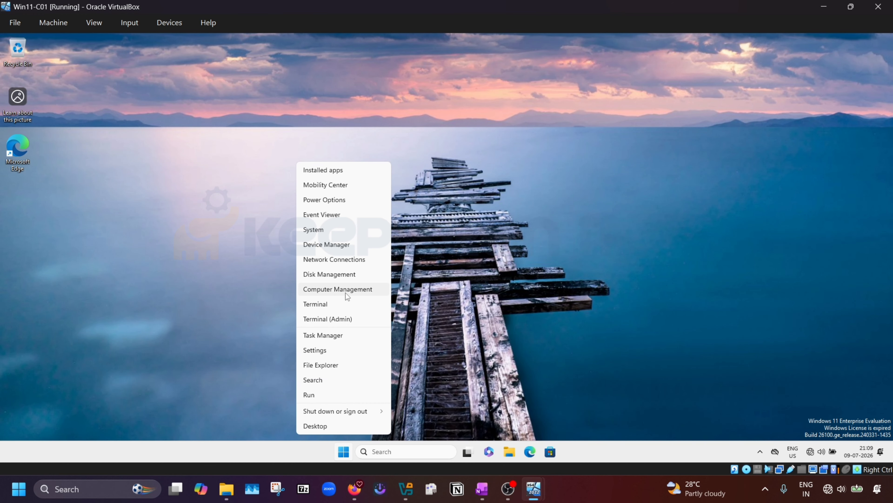
{"action": "left_click", "coordinate": [347, 292]}
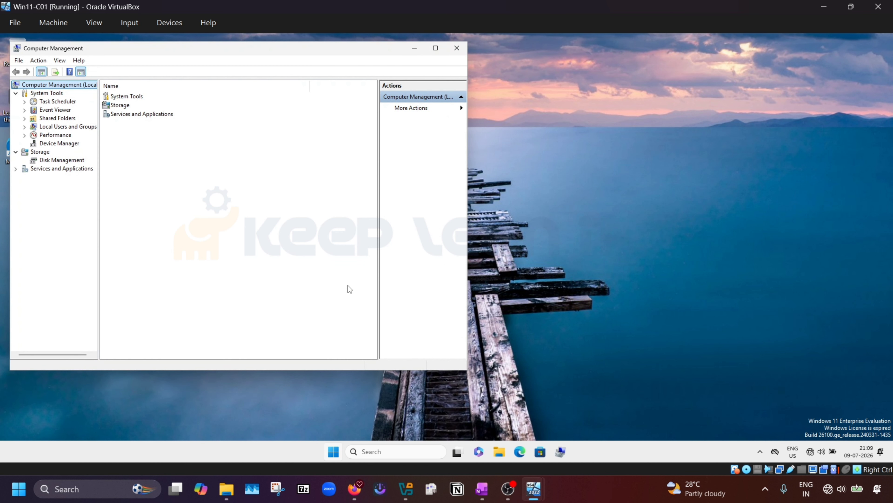
{"action": "left_click", "coordinate": [25, 127]}
{"action": "left_click", "coordinate": [55, 143]}
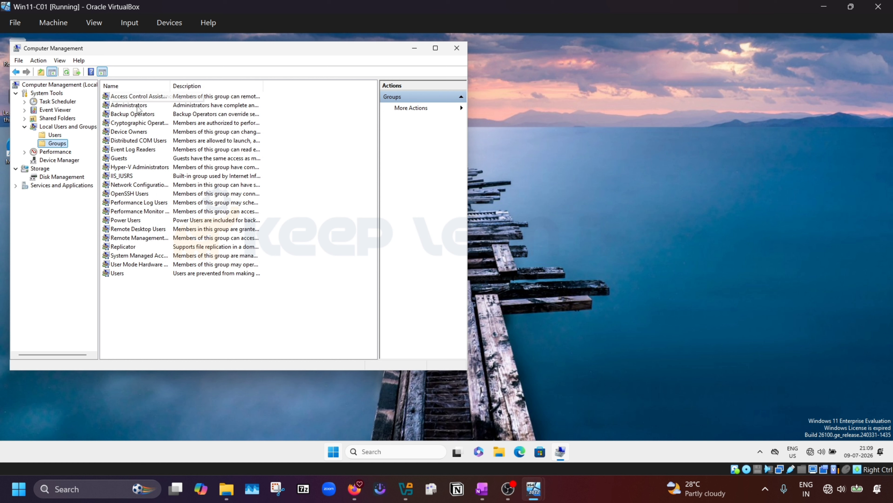
{"action": "double_click", "coordinate": [128, 105]}
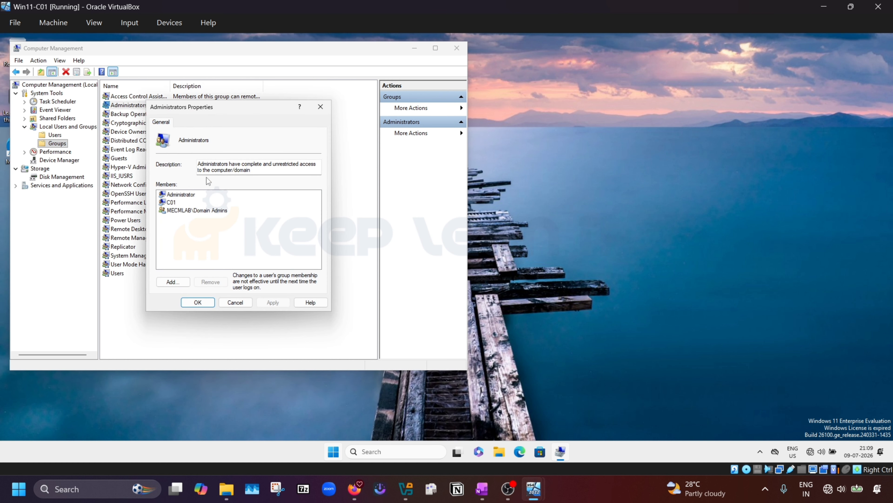
{"action": "left_click", "coordinate": [190, 197]}
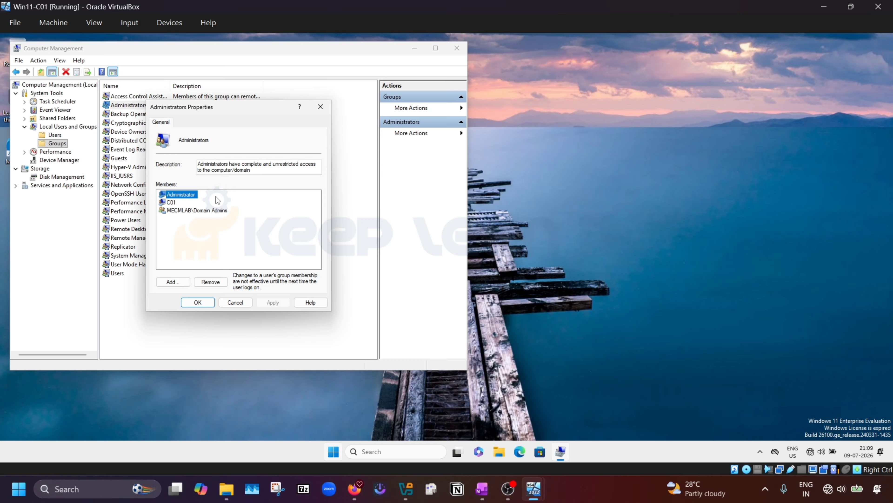
{"action": "left_click", "coordinate": [238, 303]}
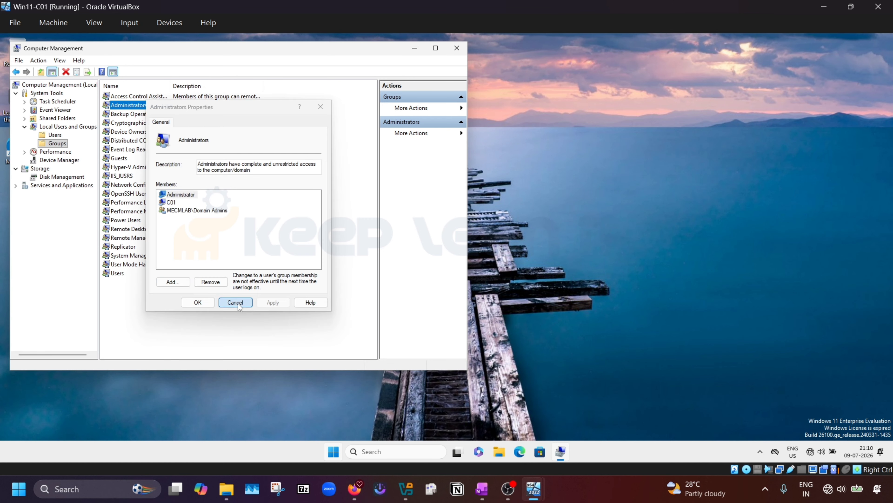
{"action": "left_click", "coordinate": [456, 48]}
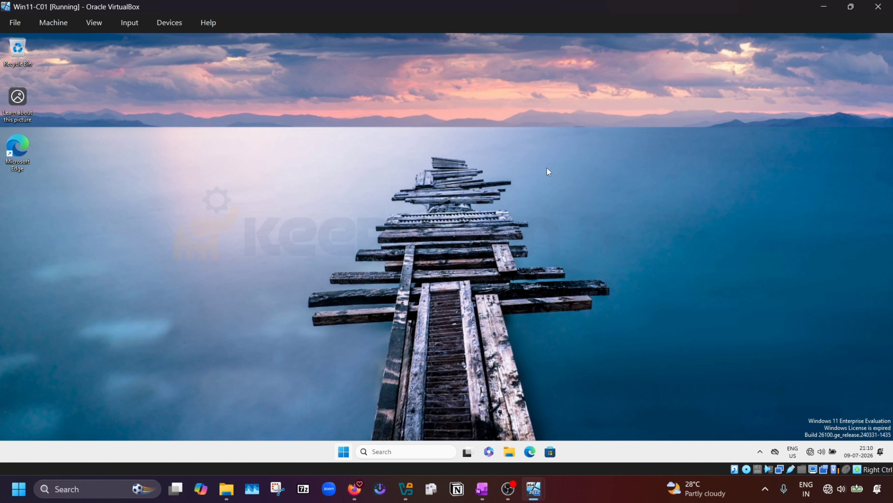
{"action": "left_click", "coordinate": [824, 6]}
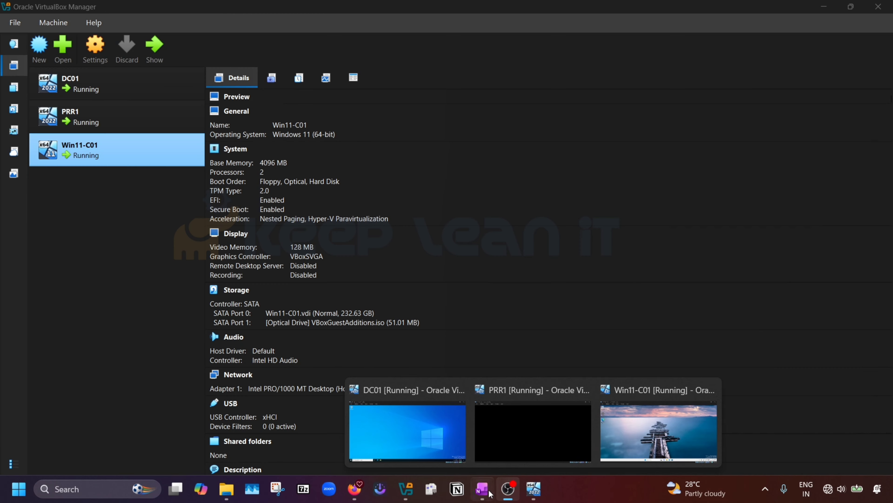
{"action": "left_click", "coordinate": [489, 495]}
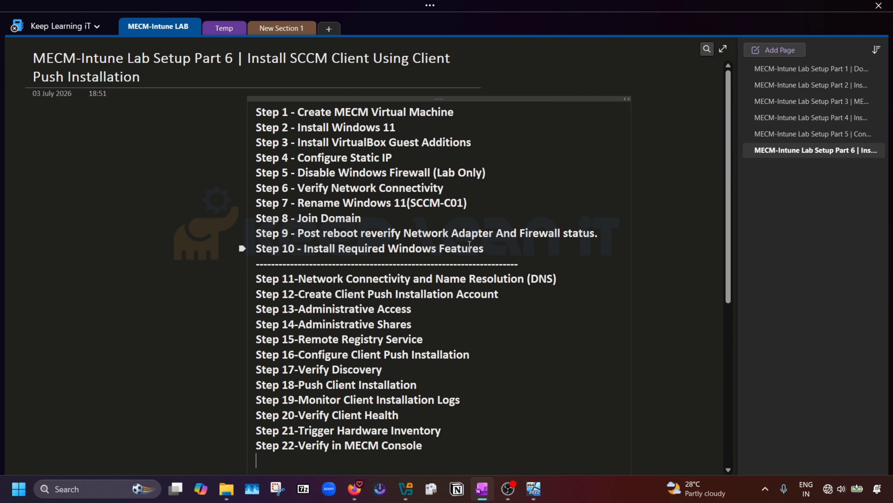
{"action": "left_click_drag", "start_coordinate": [499, 248], "coordinate": [256, 115]}
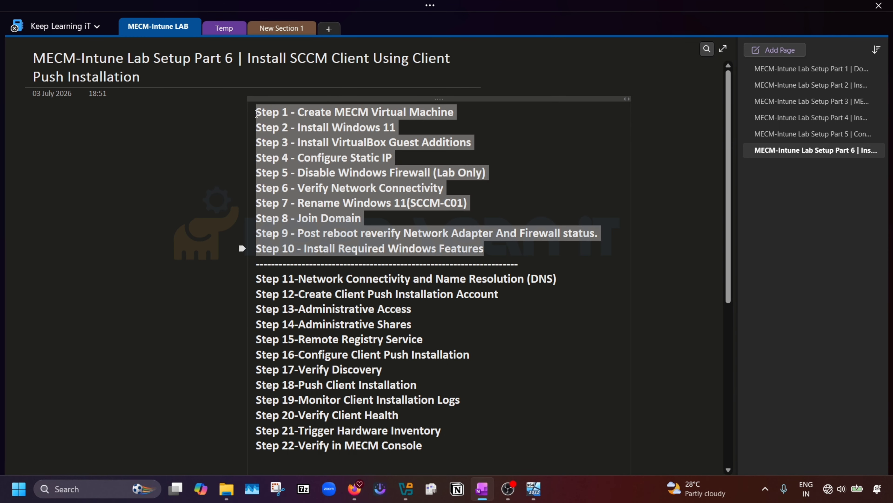
{"action": "scroll", "coordinate": [543, 297], "scroll_direction": "down", "scroll_amount": 2}
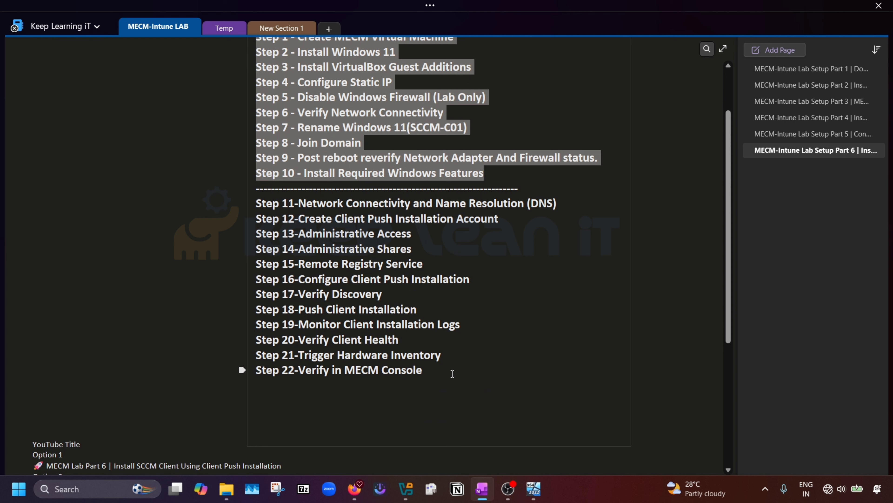
{"action": "left_click_drag", "start_coordinate": [453, 374], "coordinate": [256, 203]}
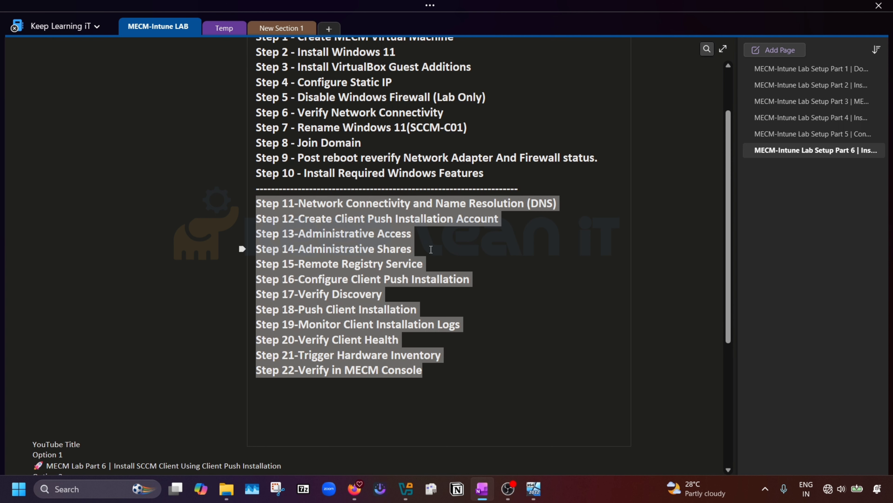
{"action": "left_click", "coordinate": [466, 248]}
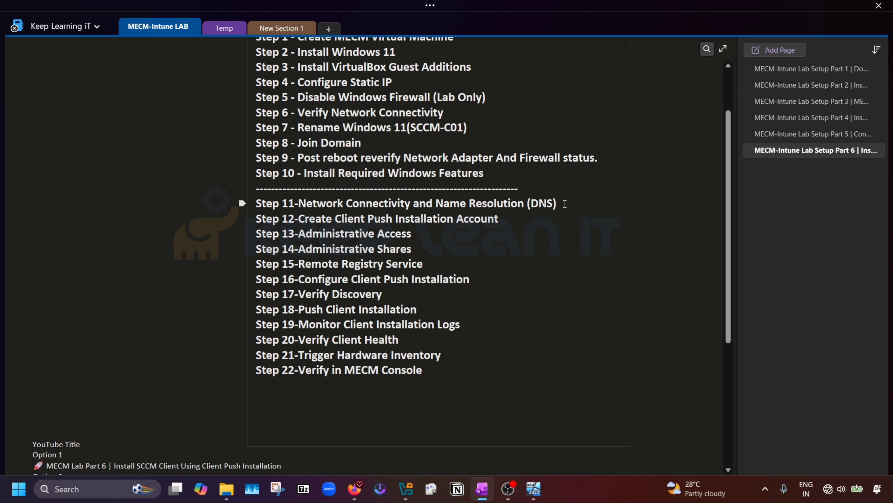
{"action": "left_click_drag", "start_coordinate": [565, 203], "coordinate": [298, 204]}
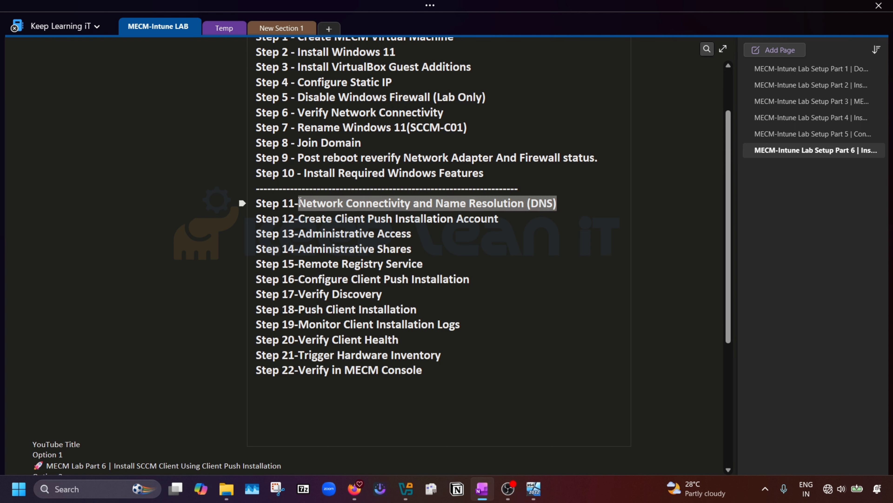
{"action": "left_click", "coordinate": [565, 267]}
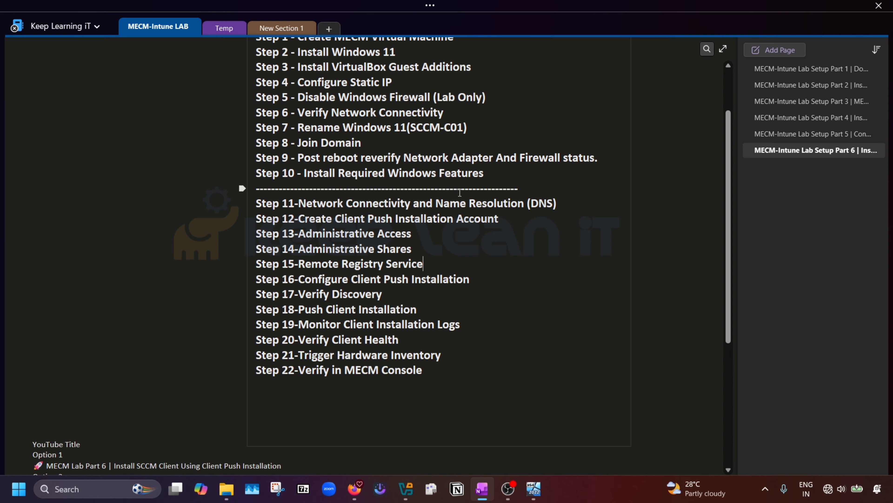
{"action": "left_click_drag", "start_coordinate": [299, 202], "coordinate": [411, 203]}
{"action": "left_click_drag", "start_coordinate": [557, 204], "coordinate": [299, 206]}
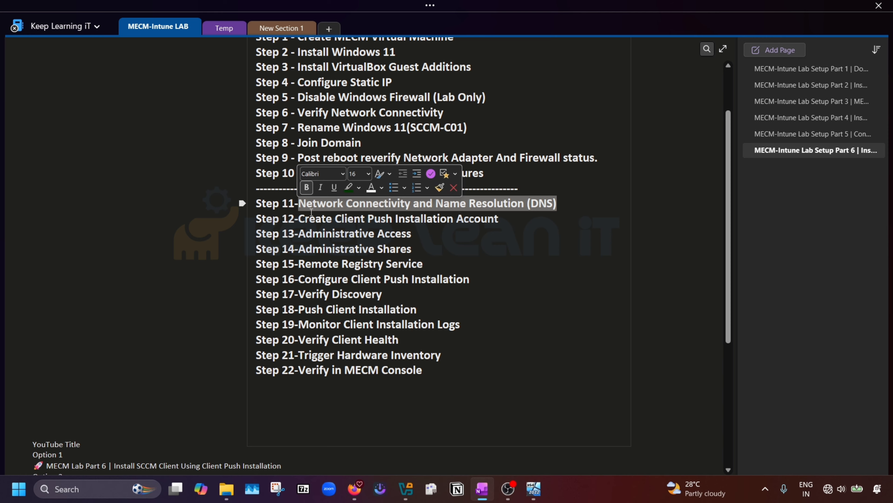
{"action": "left_click", "coordinate": [488, 255]}
{"action": "left_click_drag", "start_coordinate": [556, 203], "coordinate": [300, 197]}
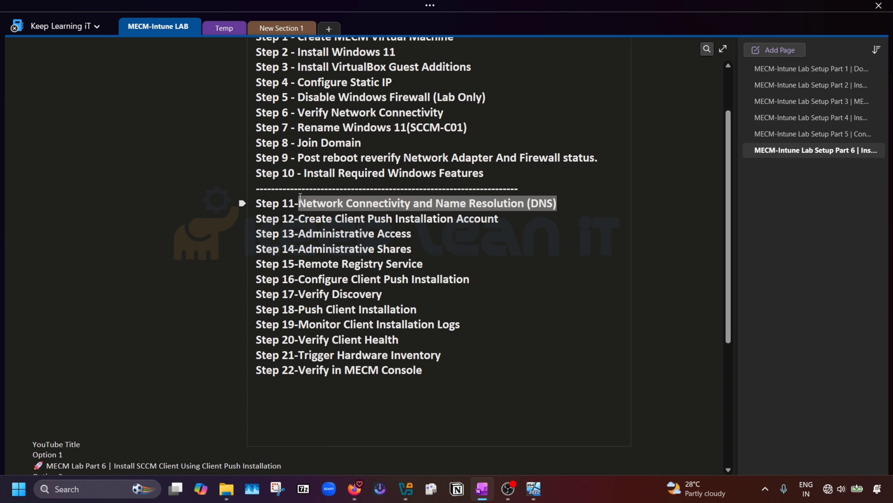
{"action": "left_click", "coordinate": [547, 232]}
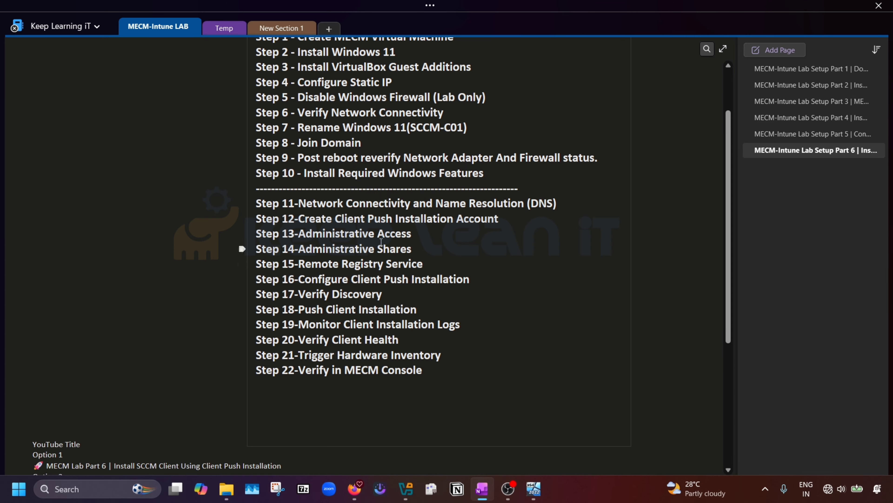
{"action": "left_click_drag", "start_coordinate": [509, 225], "coordinate": [302, 218]}
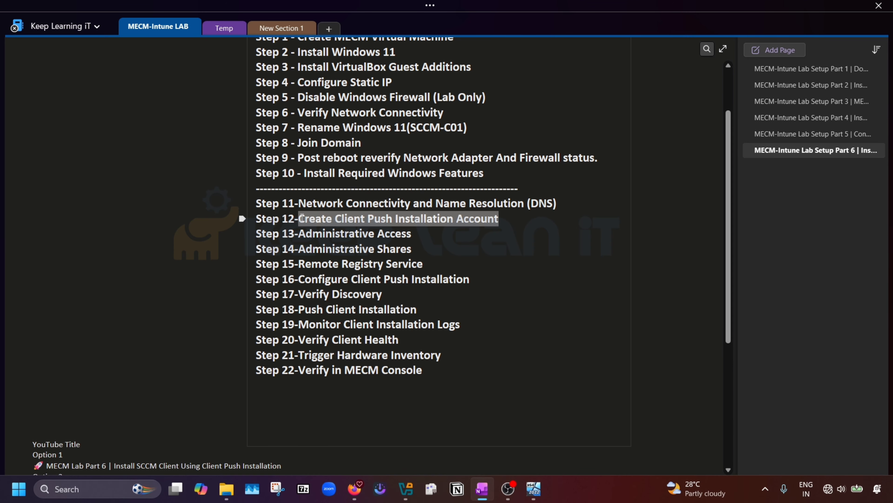
{"action": "mouse_move", "coordinate": [532, 488]}
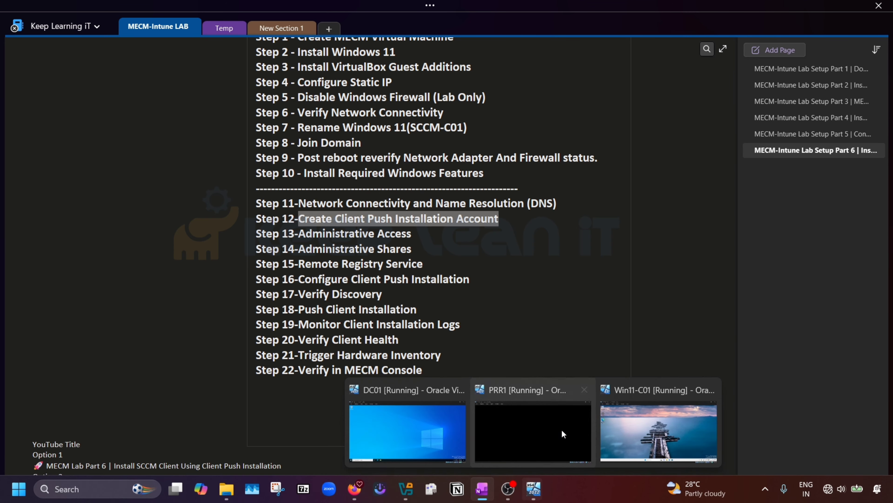
Step: Switch to the PRR1 VM, send Ctrl-Alt-Del and unlock it with the administrator password
{"action": "left_click", "coordinate": [555, 435]}
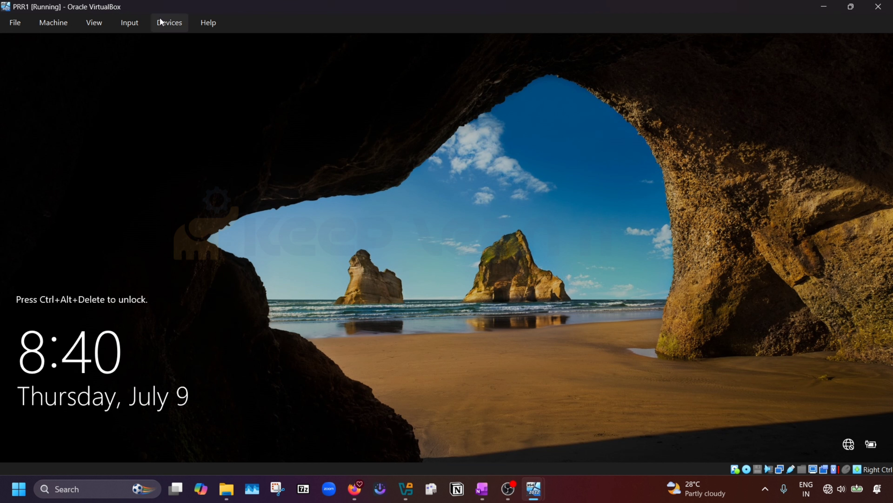
{"action": "left_click", "coordinate": [137, 27]}
{"action": "mouse_move", "coordinate": [149, 38]}
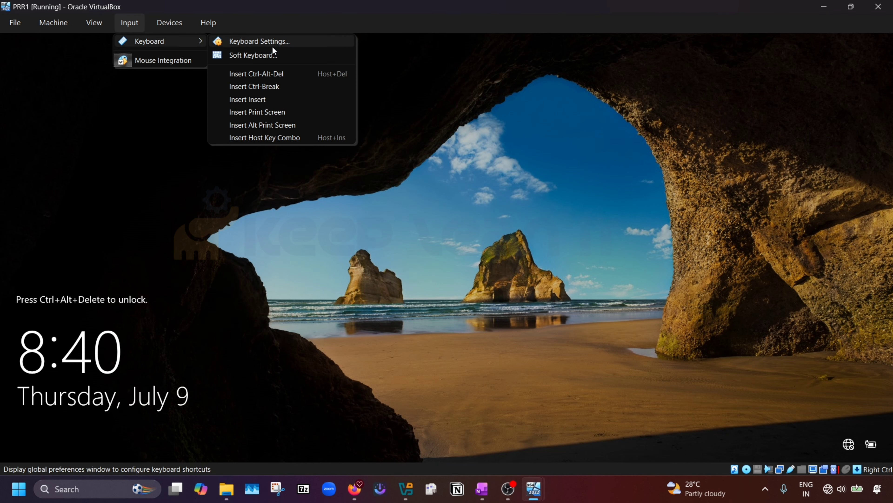
{"action": "left_click", "coordinate": [264, 74]}
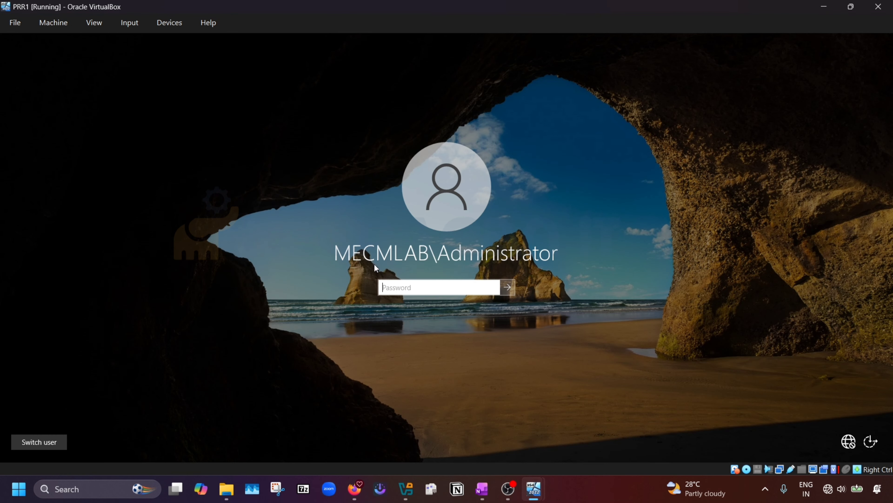
{"action": "type", "text": "Pword1"}
{"action": "key", "text": "Return"}
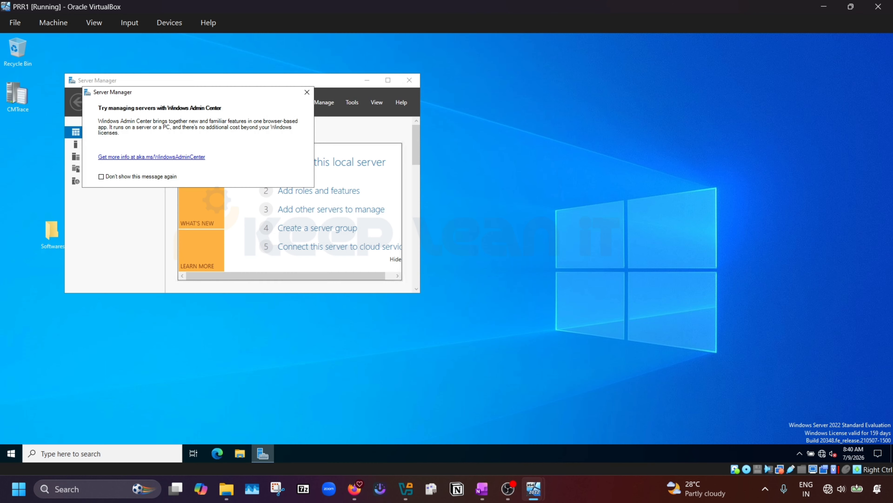
Step: Close Server Manager and launch the Configuration Manager console from a Start search for 'conso'
{"action": "left_click", "coordinate": [409, 80]}
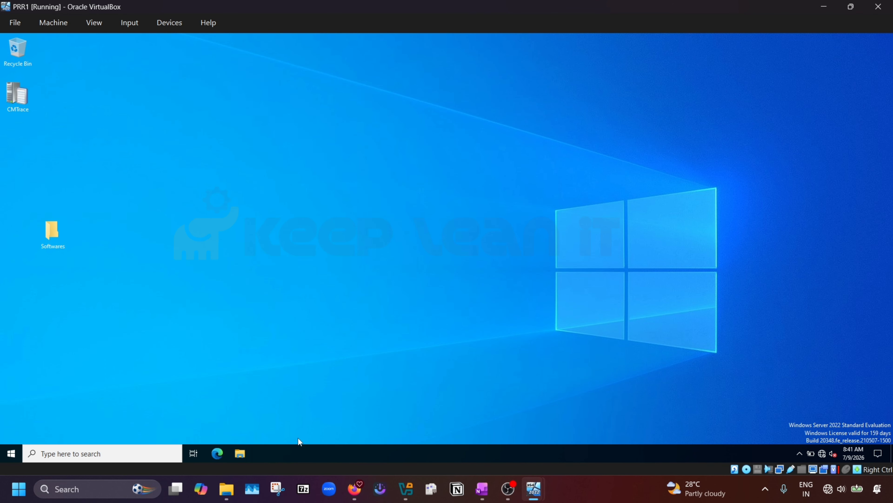
{"action": "left_click", "coordinate": [13, 453]}
{"action": "type", "text": "com"}
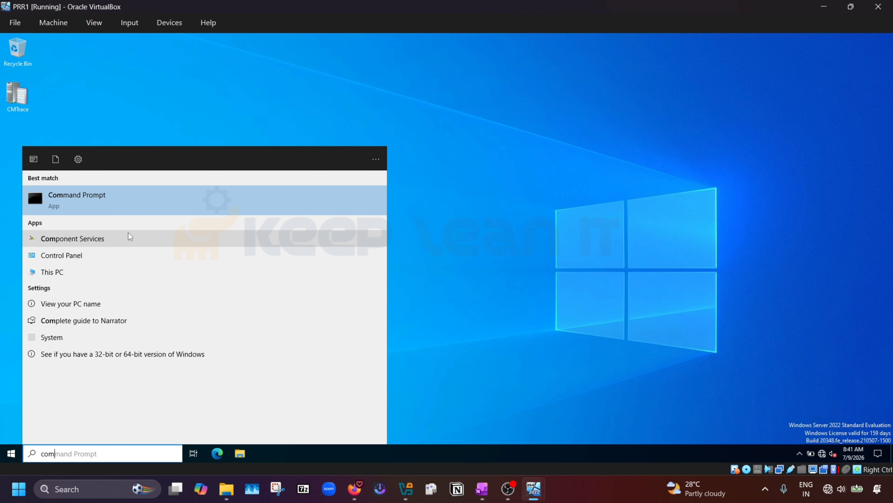
{"action": "key", "text": "BackSpace"}
{"action": "key", "text": "BackSpace"}
{"action": "key", "text": "BackSpace"}
{"action": "type", "text": "con"}
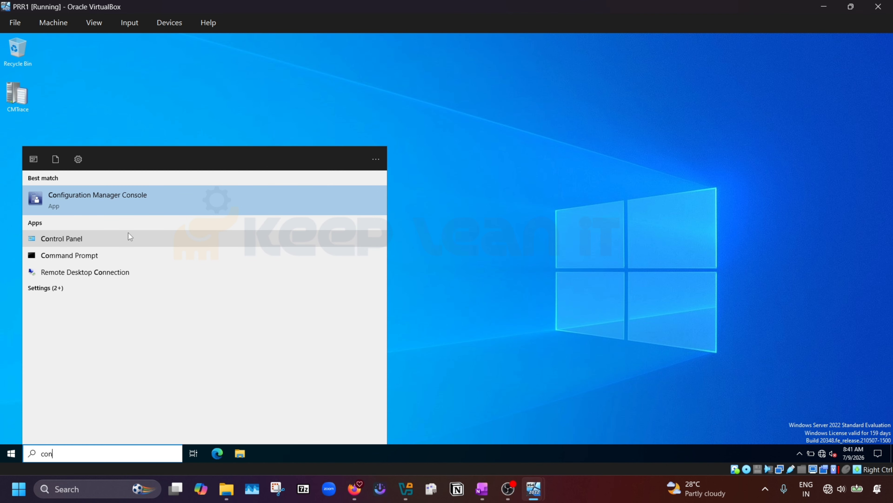
{"action": "type", "text": "so"}
{"action": "key", "text": "Return"}
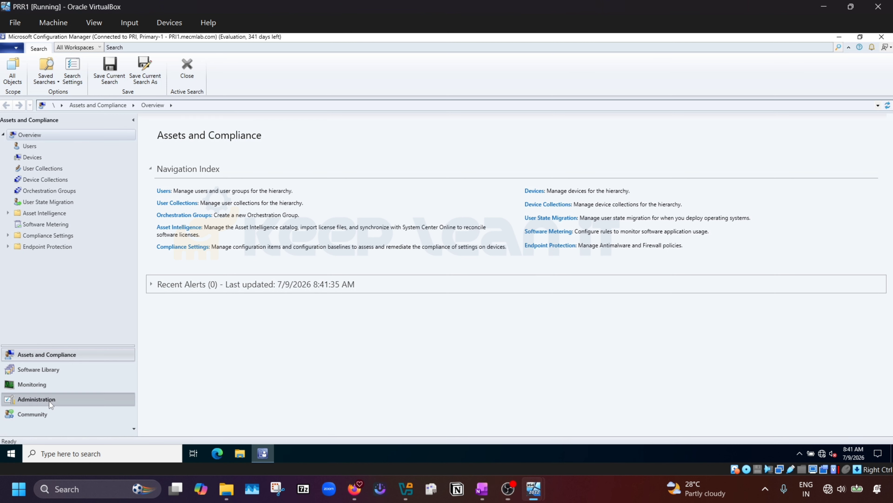
Step: Go to Administration > Site Configuration > Sites, select PRI - Primary-1 and show its Client Installation Settings
{"action": "left_click", "coordinate": [49, 400]}
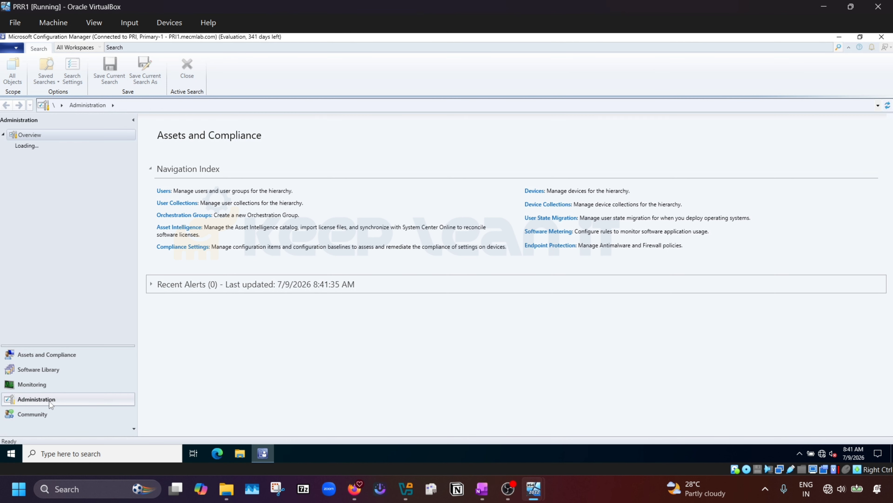
{"action": "left_click", "coordinate": [8, 179]}
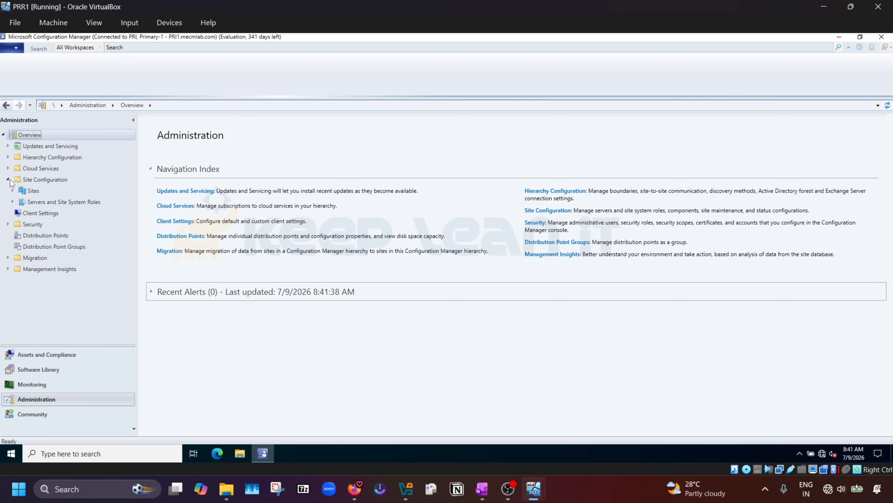
{"action": "left_click", "coordinate": [33, 191]}
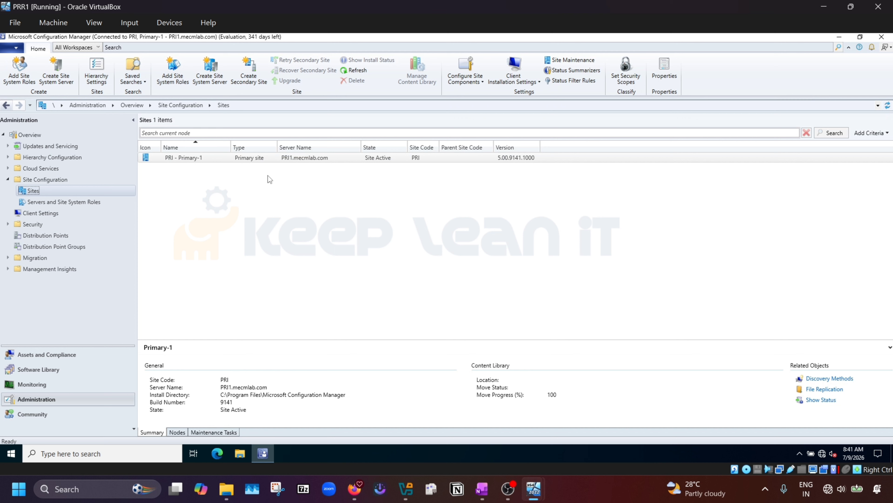
{"action": "left_click", "coordinate": [232, 160]}
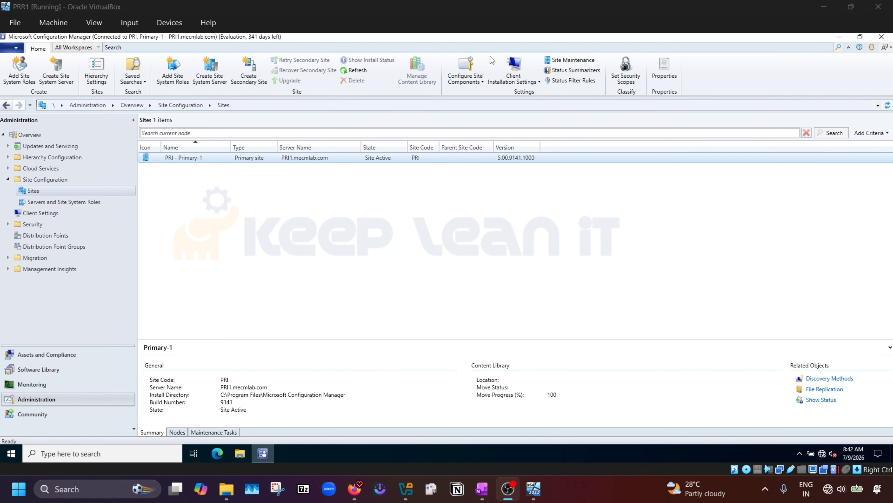
{"action": "left_click", "coordinate": [521, 65]}
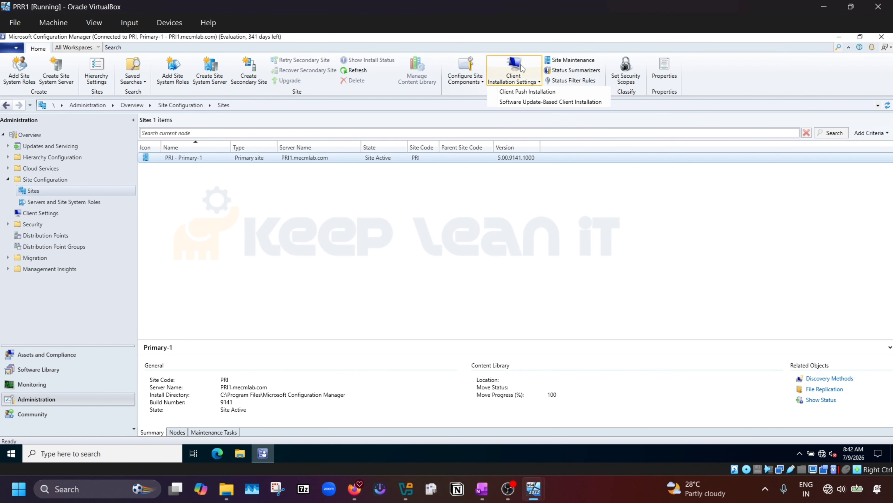
Step: In Client Push Installation properties, enable automatic site-wide push and view the Accounts tab
{"action": "left_click", "coordinate": [528, 92]}
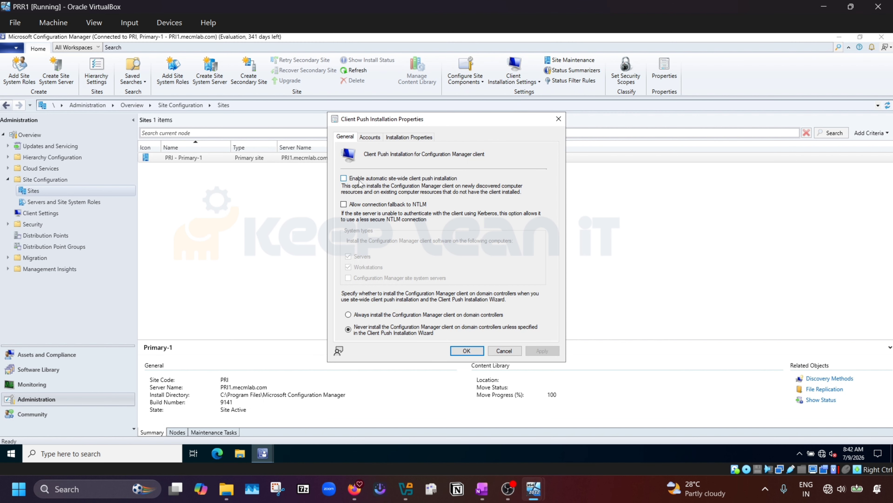
{"action": "left_click", "coordinate": [343, 179]}
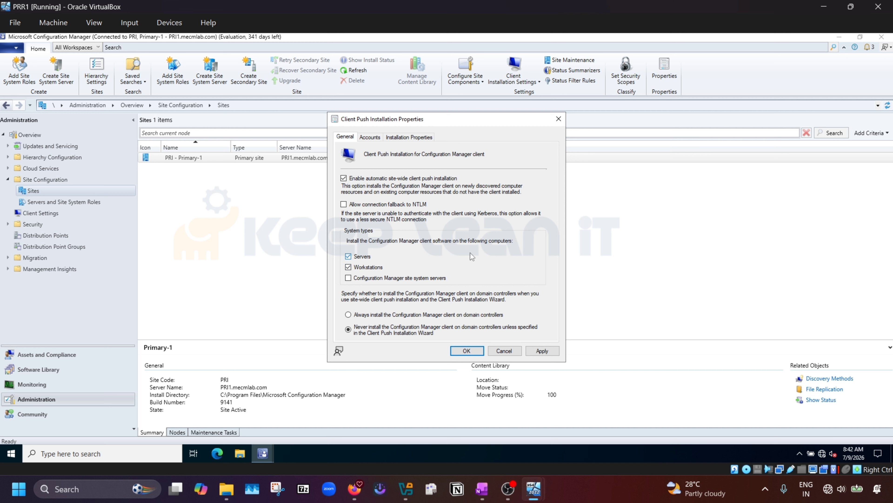
{"action": "left_click", "coordinate": [368, 139]}
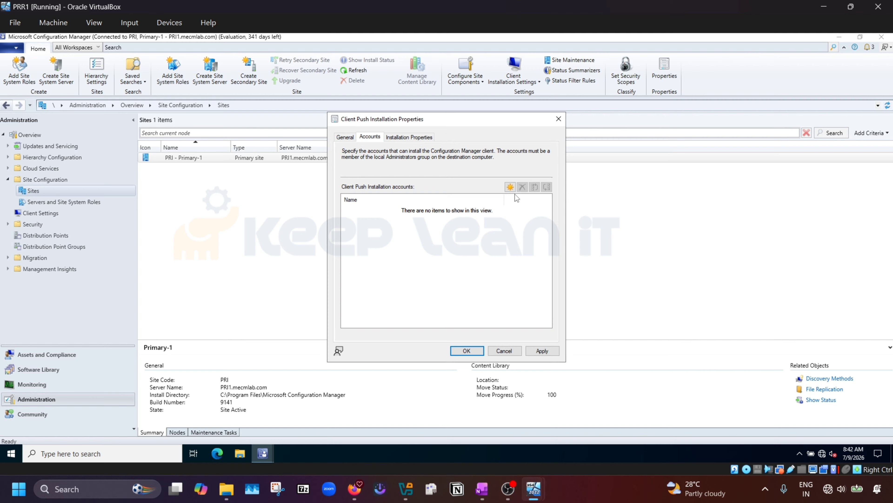
Step: Add a new push installation account, resolving the user to MECMLAB\Administrator in the domain directory
{"action": "left_click", "coordinate": [510, 187]}
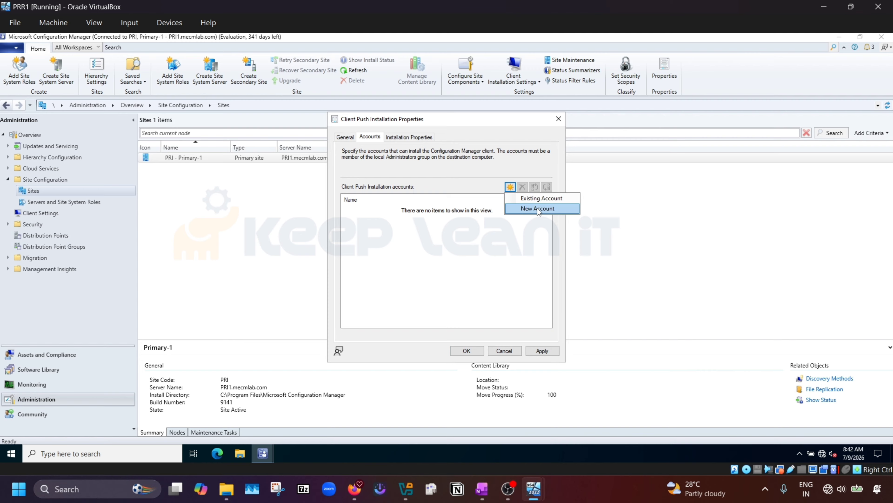
{"action": "left_click", "coordinate": [539, 200]}
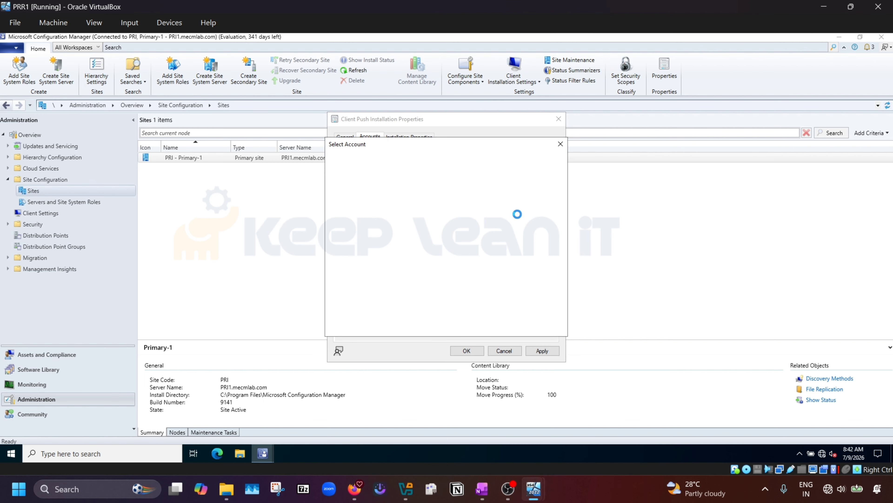
{"action": "left_click", "coordinate": [539, 328]}
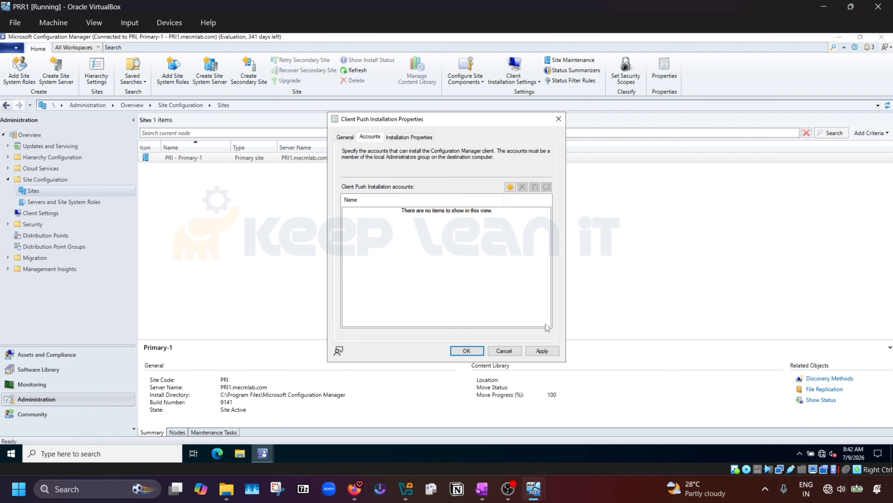
{"action": "left_click", "coordinate": [512, 188]}
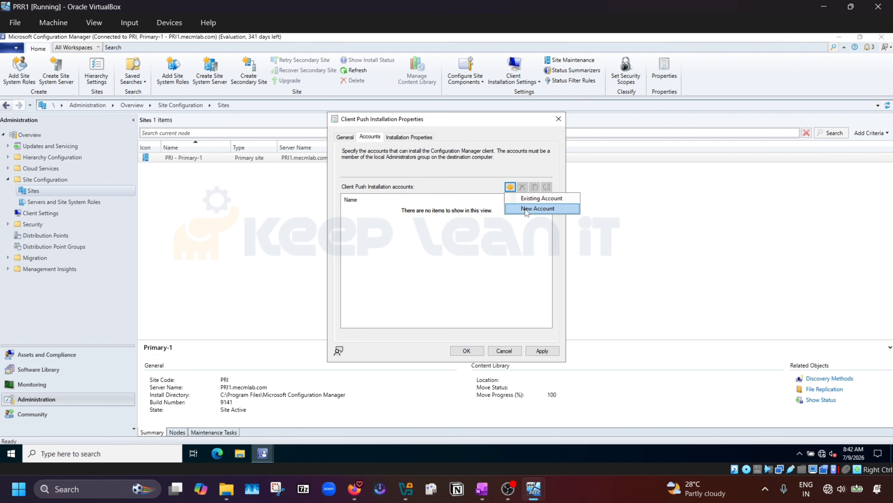
{"action": "left_click", "coordinate": [541, 208]}
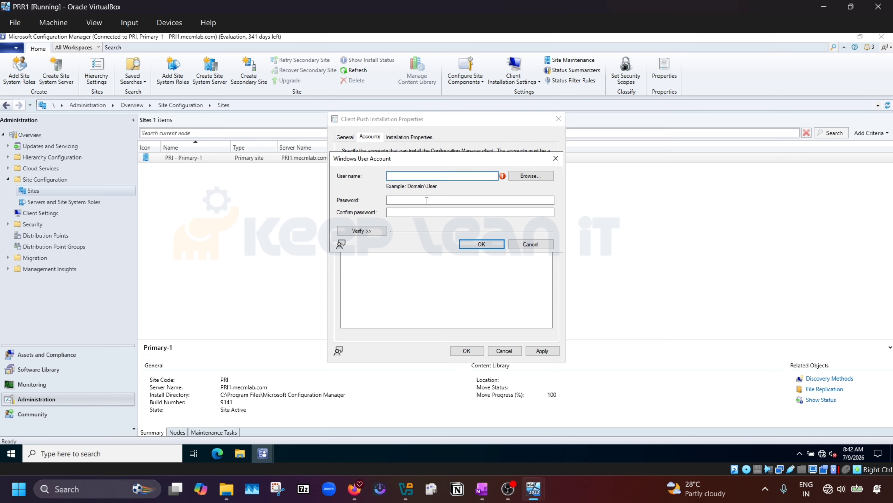
{"action": "left_click", "coordinate": [530, 176]}
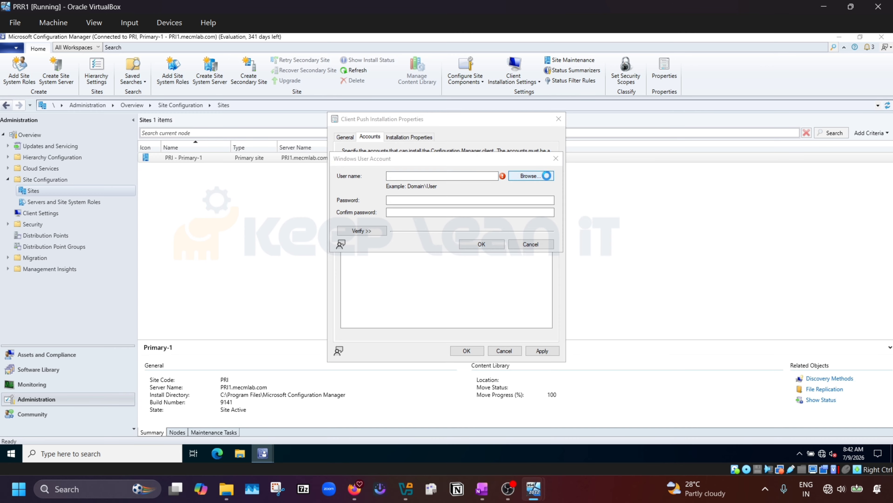
{"action": "type", "text": "Ad"}
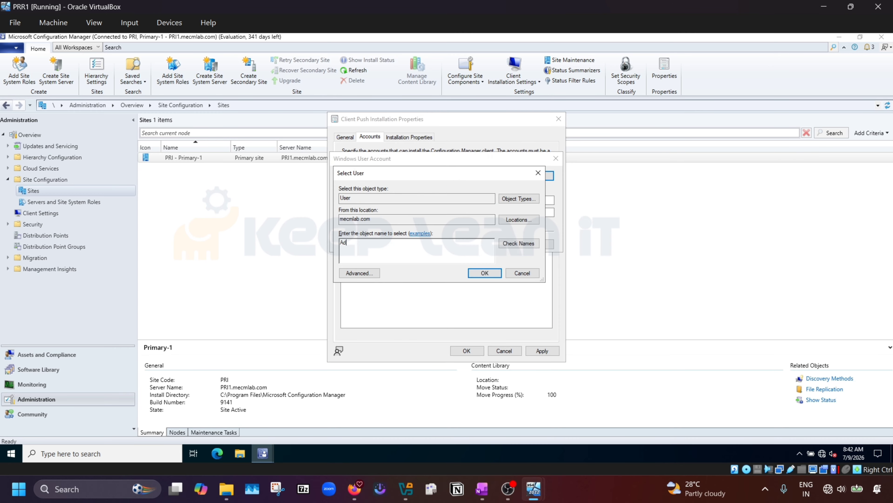
{"action": "left_click", "coordinate": [517, 244]}
{"action": "left_click", "coordinate": [445, 241]}
{"action": "key", "text": "BackSpace"}
{"action": "key", "text": "BackSpace"}
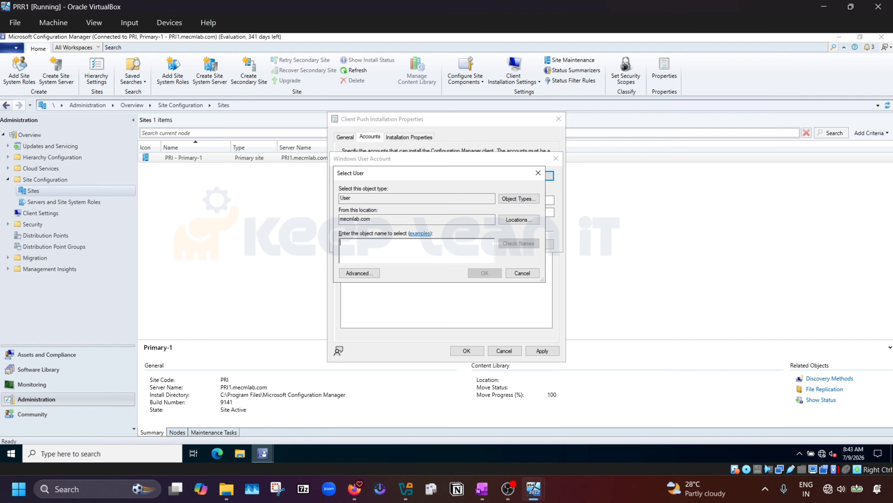
{"action": "type", "text": "admin"}
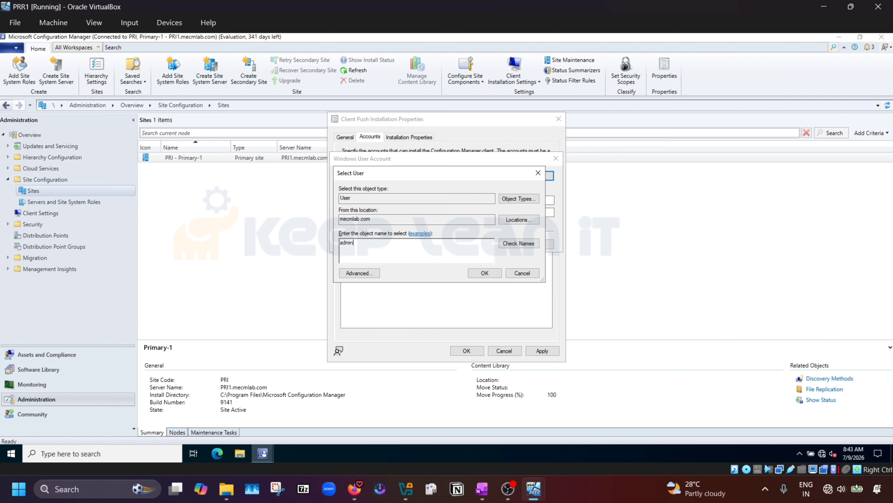
{"action": "key", "text": "Return"}
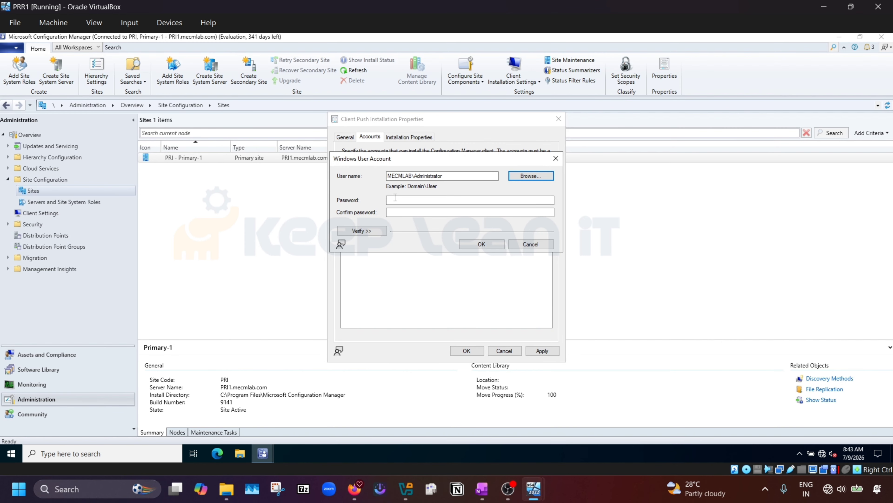
Step: Enter and confirm the account's password and save it to the push accounts list
{"action": "left_click", "coordinate": [409, 201]}
{"action": "type", "text": "•••"}
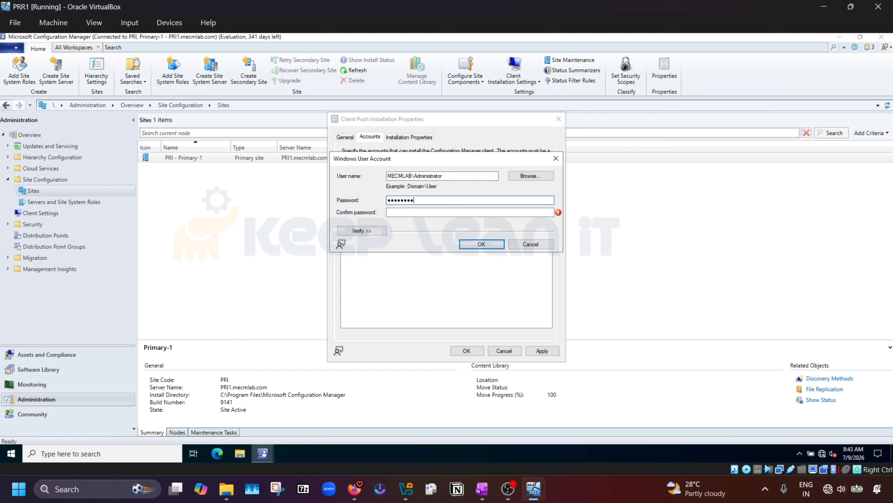
{"action": "key", "text": "Tab"}
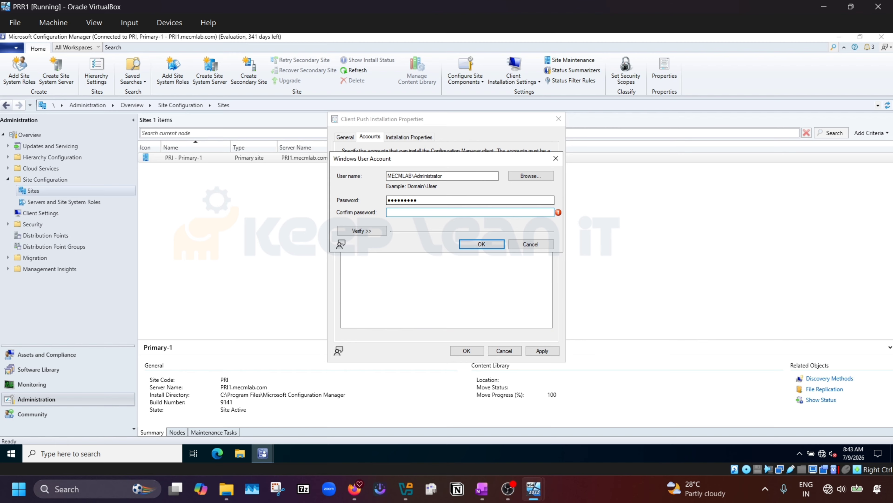
{"action": "type", "text": "••••••••••"}
{"action": "left_click", "coordinate": [473, 246]}
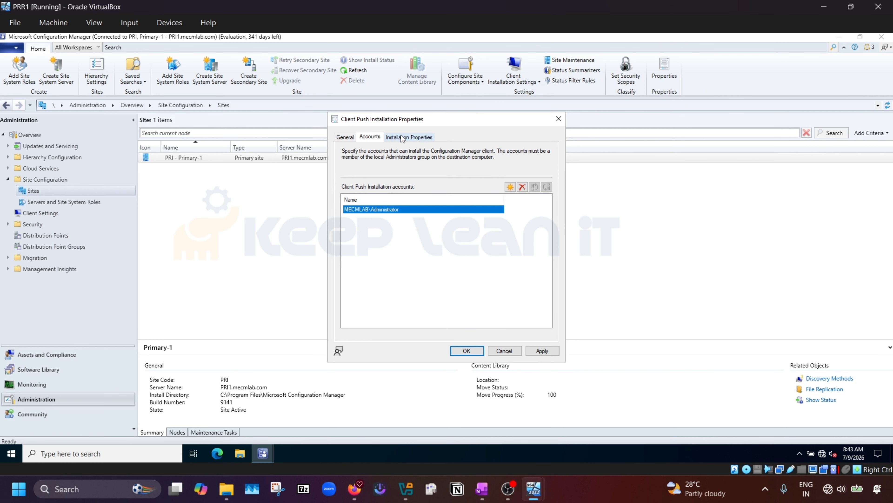
Step: Check the SMSSITECODE=PRI installation property, apply the client push settings, and close with OK
{"action": "left_click", "coordinate": [408, 137]}
{"action": "double_click", "coordinate": [403, 193]}
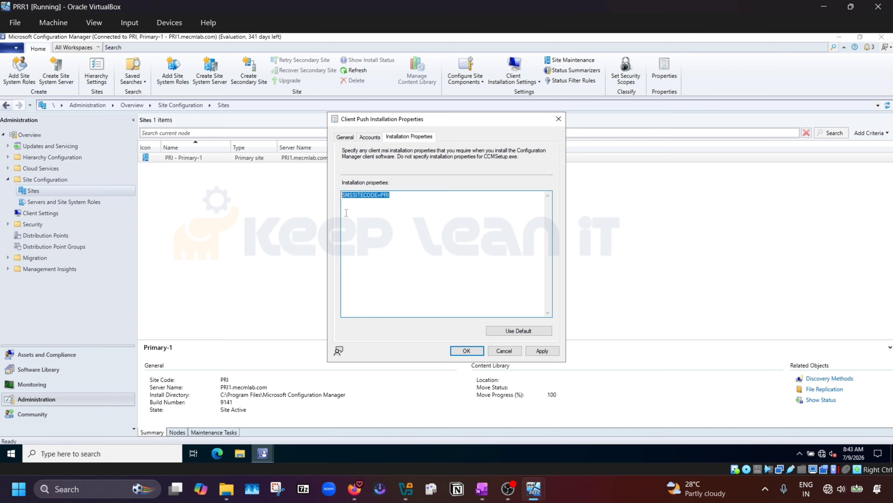
{"action": "left_click", "coordinate": [366, 138]}
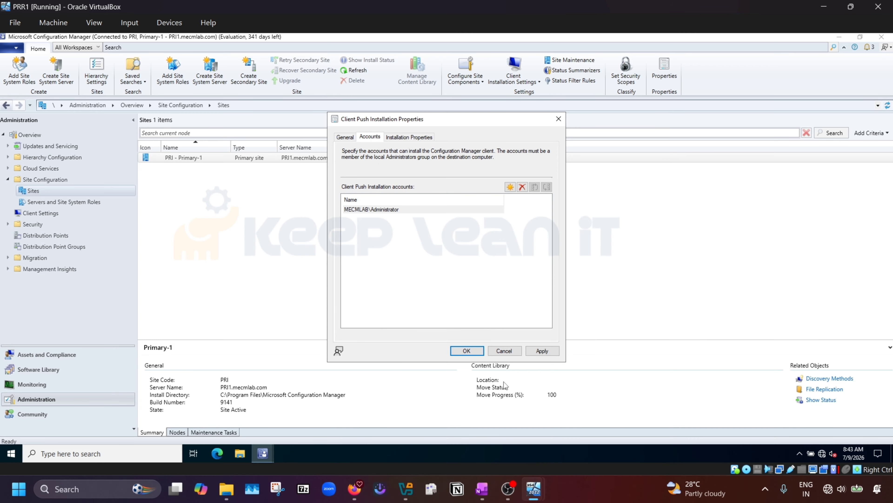
{"action": "left_click", "coordinate": [538, 352]}
{"action": "left_click", "coordinate": [347, 140]}
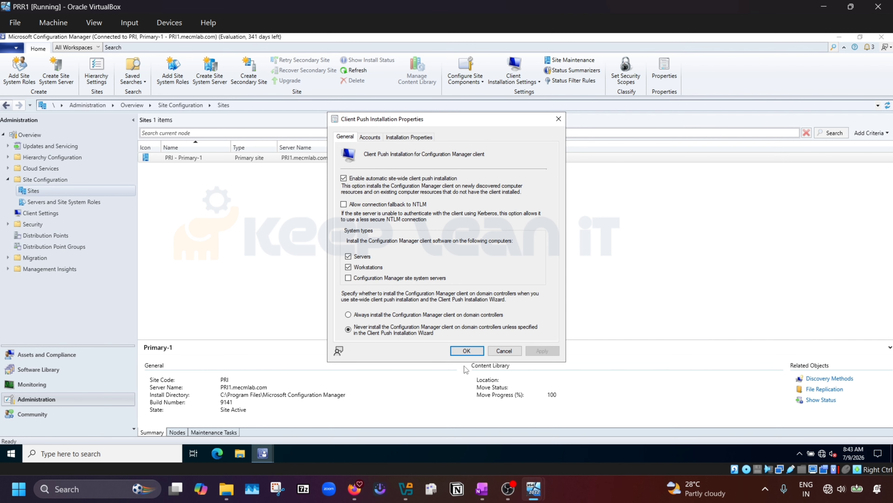
{"action": "left_click", "coordinate": [467, 352]}
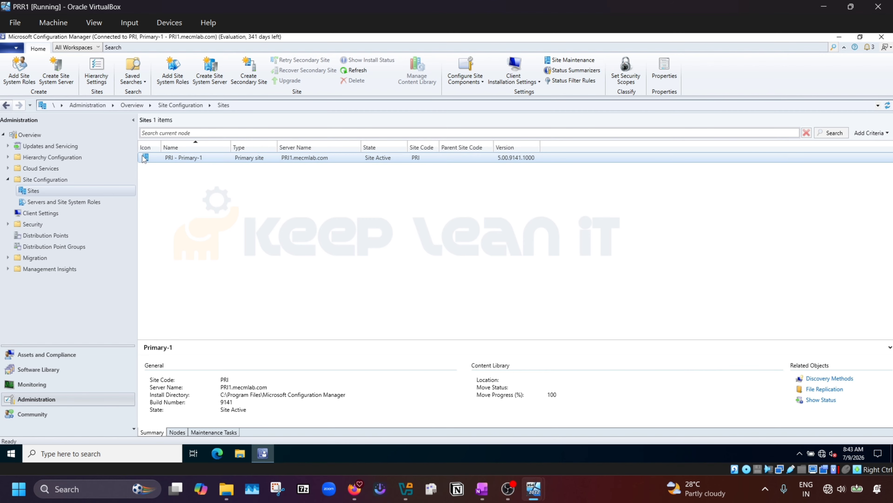
Step: Go to Software Library > Application Management > Packages and select the Configuration Manager Client Package
{"action": "left_click", "coordinate": [56, 366]}
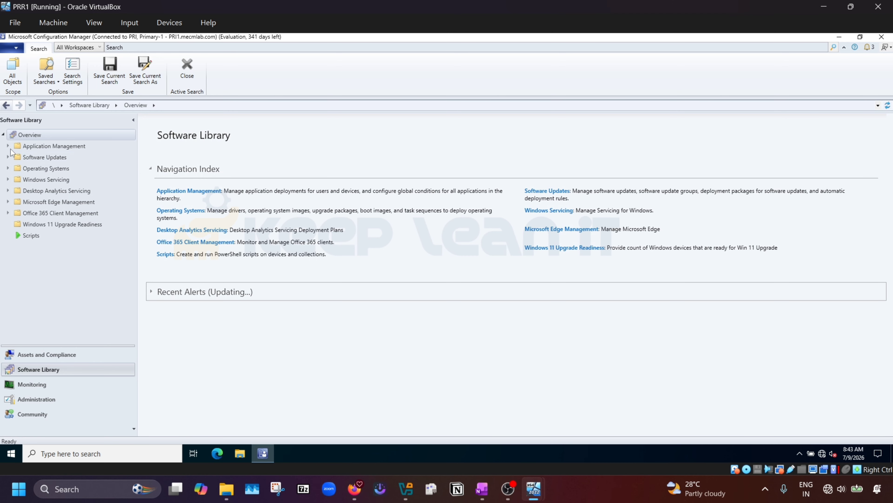
{"action": "left_click", "coordinate": [8, 146]}
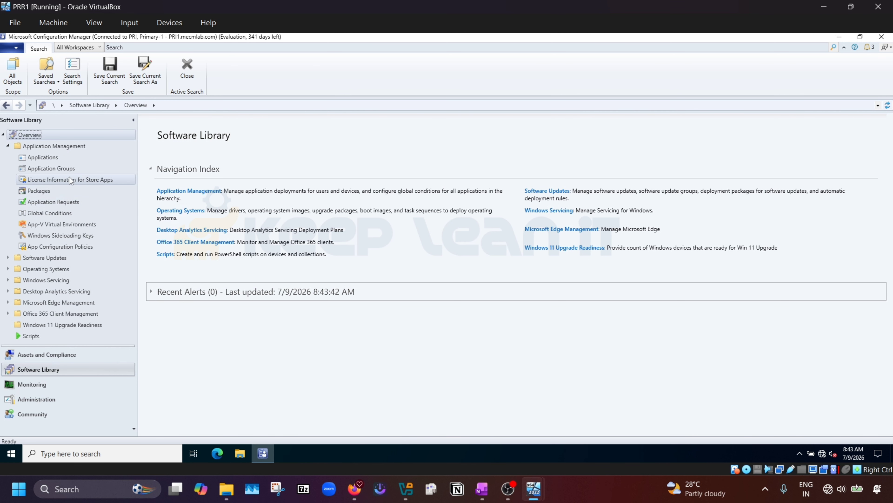
{"action": "left_click", "coordinate": [35, 194]}
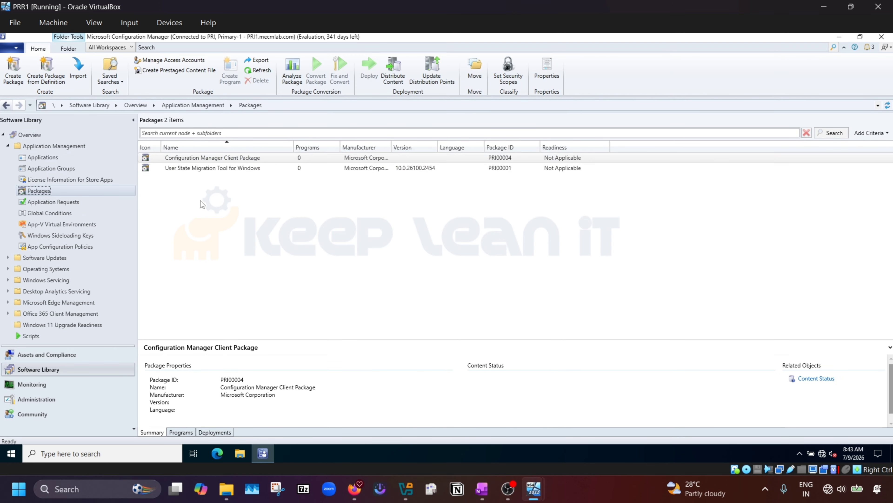
{"action": "left_click", "coordinate": [208, 157]}
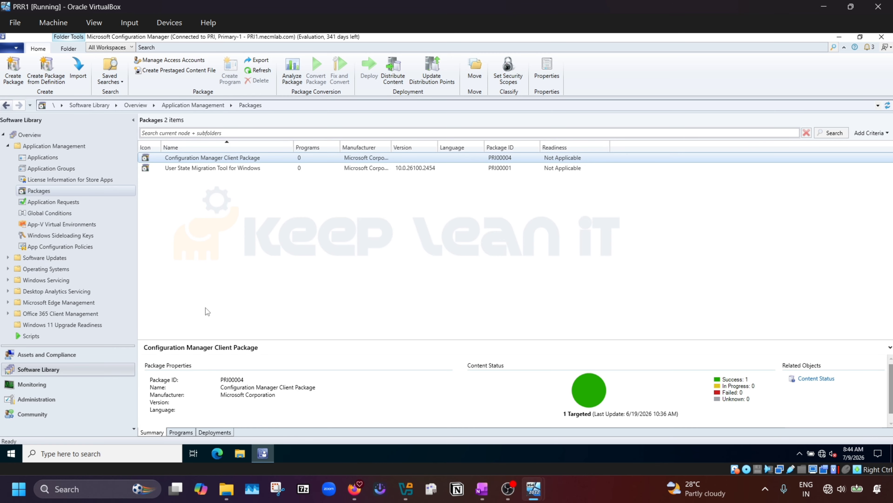
Step: Unlock DC01 with Insert Ctrl-Alt-Del and sign in with the account password
{"action": "mouse_move", "coordinate": [540, 491]}
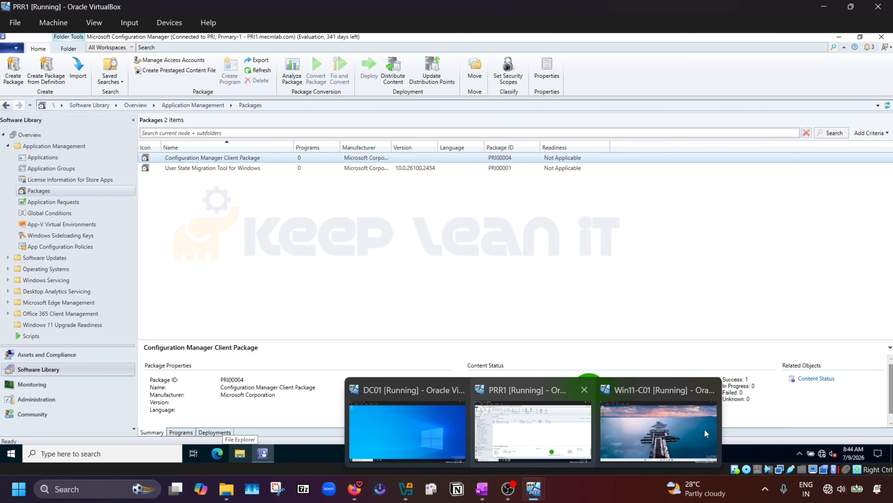
{"action": "mouse_move", "coordinate": [685, 432]}
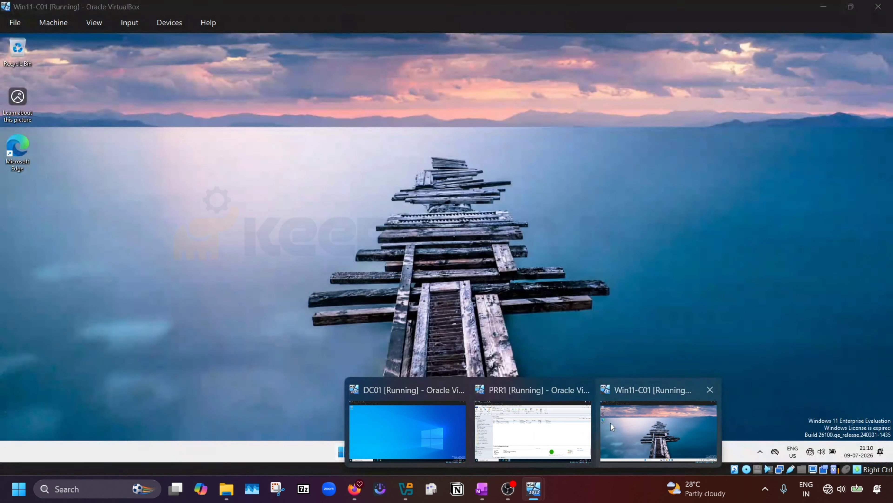
{"action": "mouse_move", "coordinate": [399, 436]}
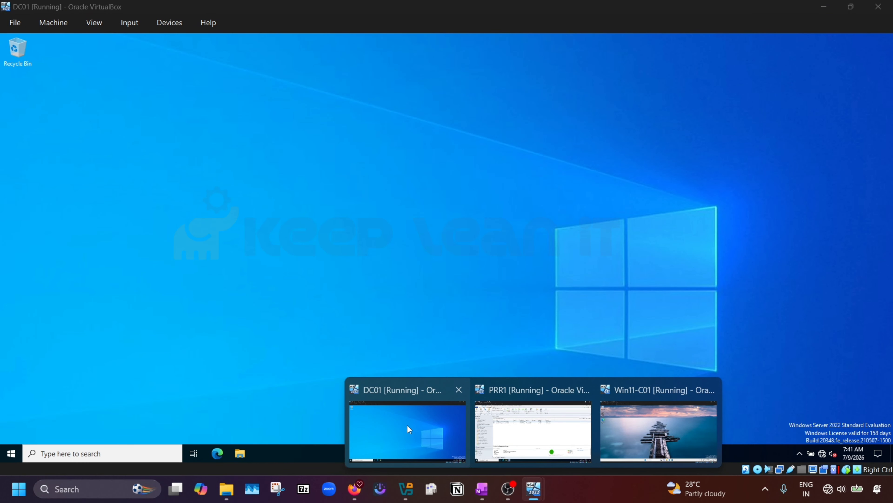
{"action": "mouse_move", "coordinate": [514, 430]}
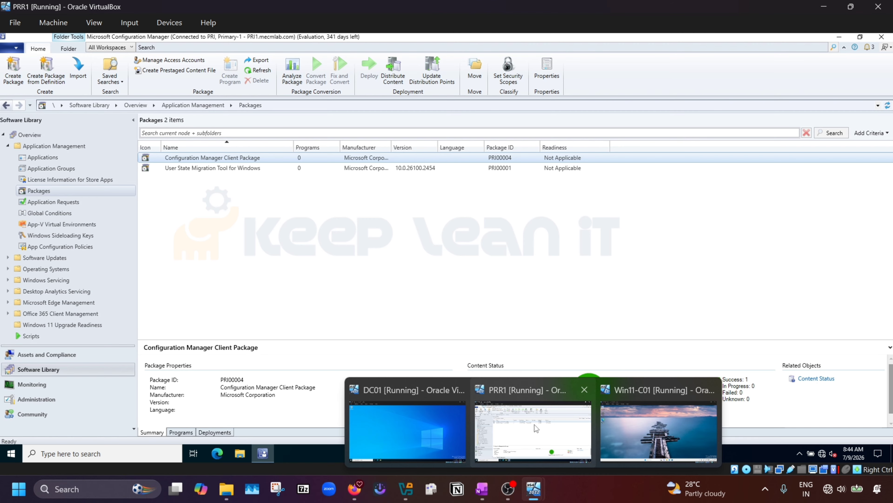
{"action": "mouse_move", "coordinate": [384, 421]}
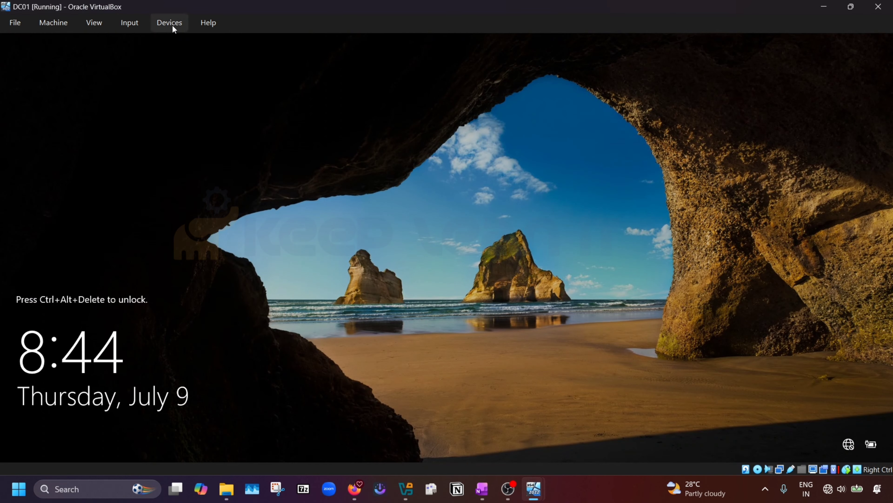
{"action": "left_click", "coordinate": [170, 23]}
{"action": "mouse_move", "coordinate": [130, 23]}
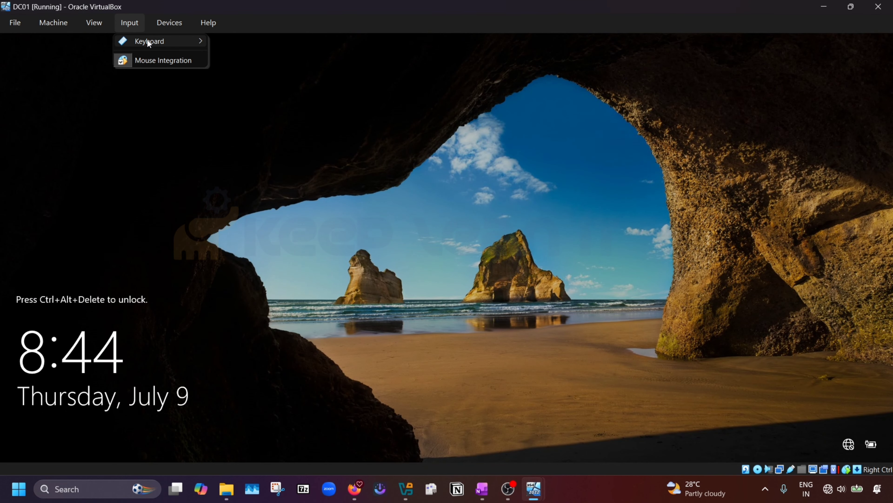
{"action": "mouse_move", "coordinate": [147, 40]}
{"action": "left_click", "coordinate": [265, 72]}
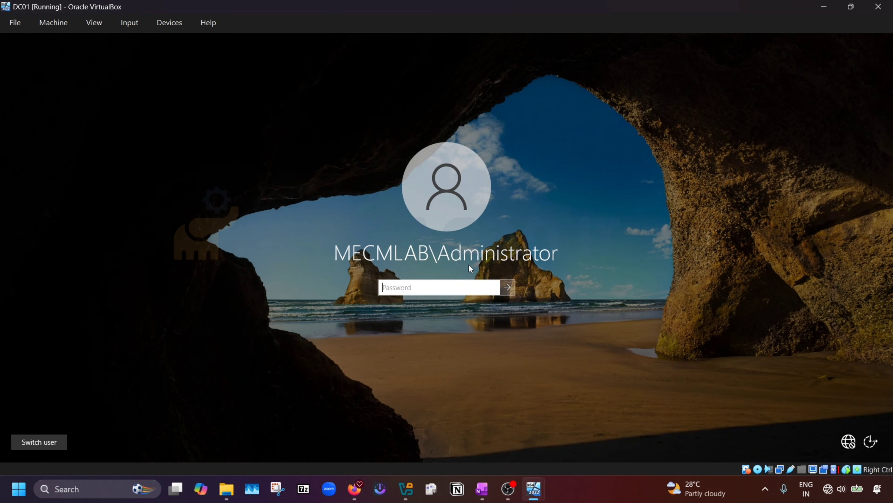
{"action": "type", "text": "•••••••••"}
{"action": "key", "text": "Return"}
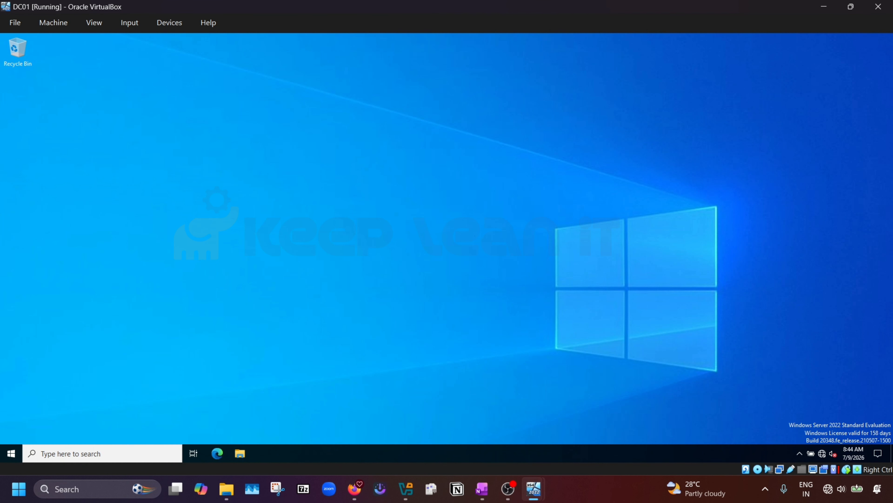
Step: Launch Active Directory Users and Computers from Windows Administrative Tools on DC01
{"action": "left_click", "coordinate": [13, 452]}
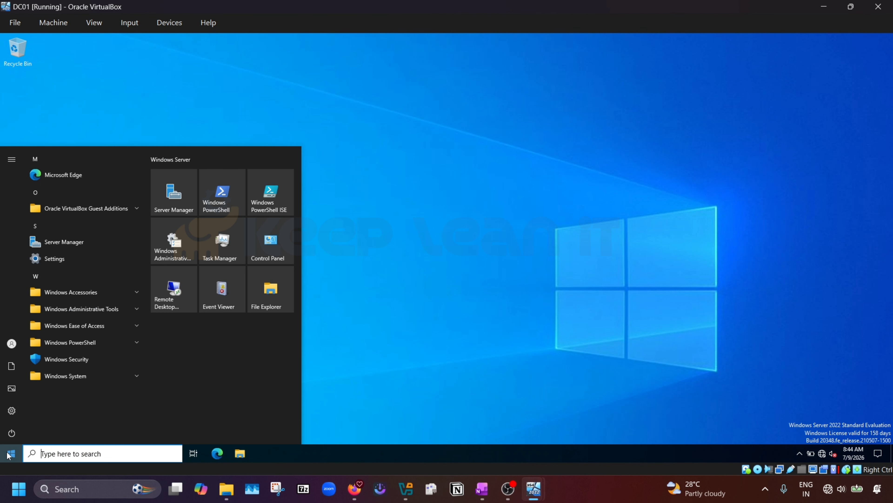
{"action": "left_click", "coordinate": [116, 309]}
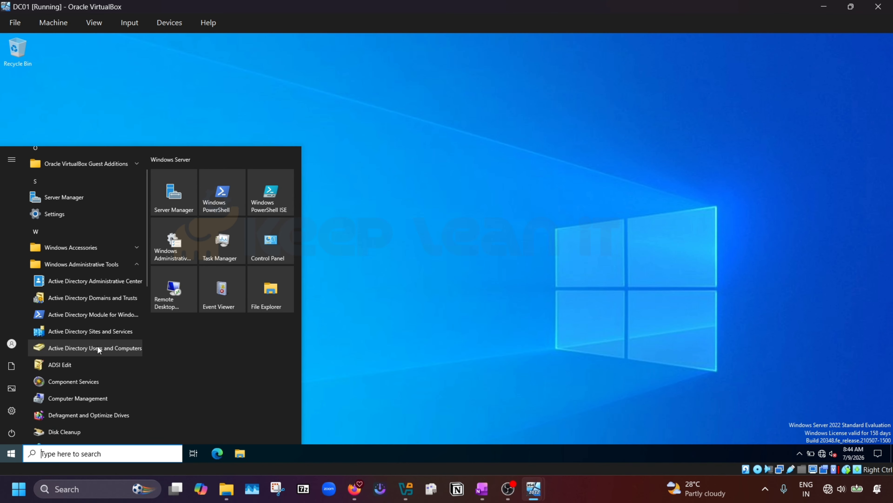
{"action": "left_click", "coordinate": [101, 348]}
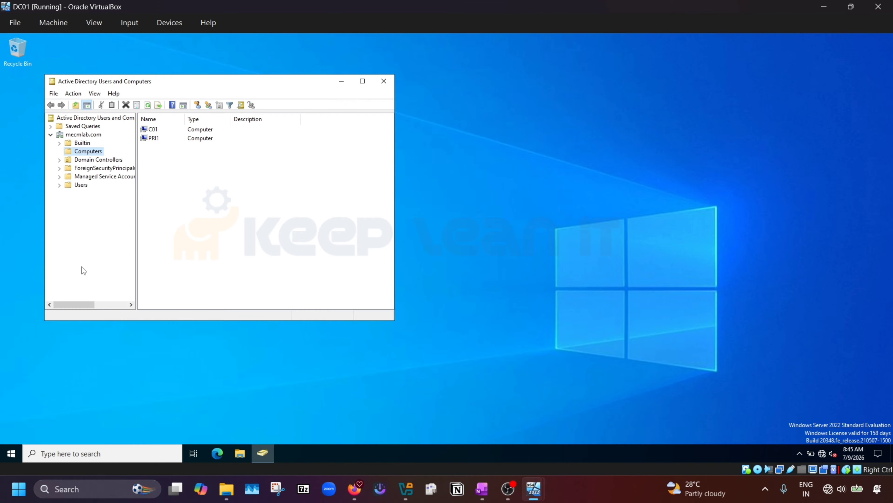
Step: Open C01's properties, review the Operating System, Member Of and Delegation tabs, then cancel
{"action": "left_click", "coordinate": [151, 132]}
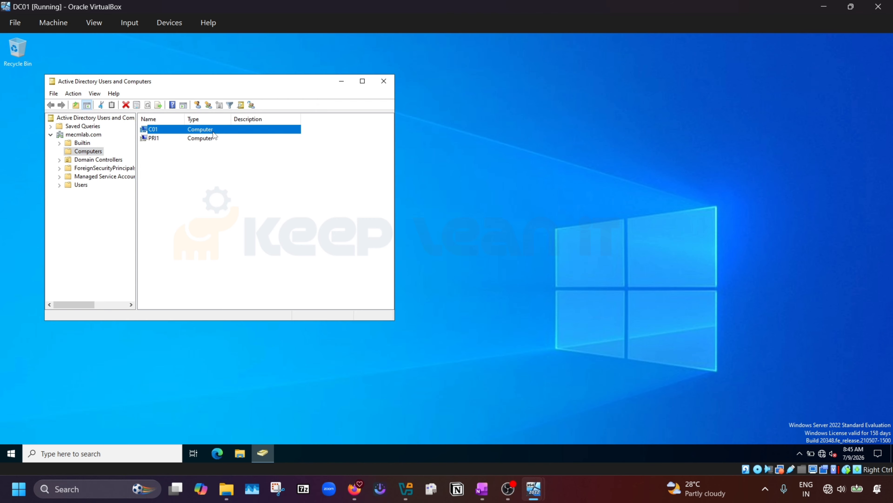
{"action": "right_click", "coordinate": [201, 129]}
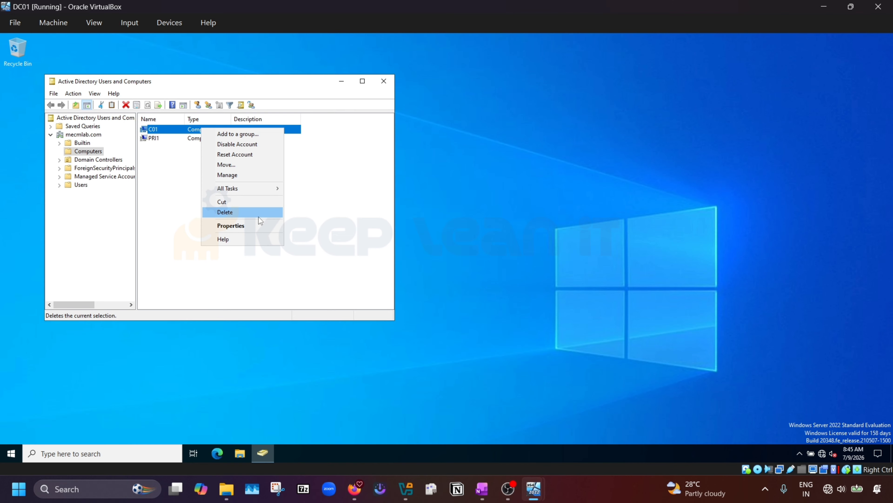
{"action": "left_click", "coordinate": [231, 226]}
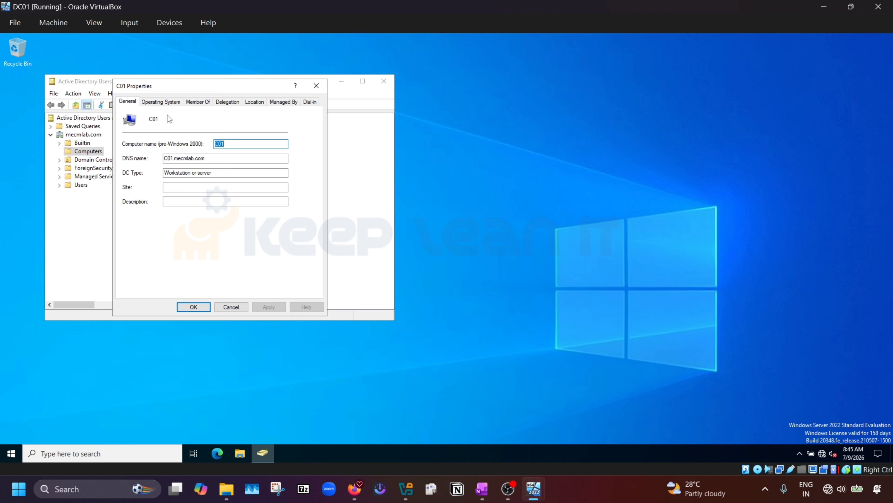
{"action": "left_click", "coordinate": [162, 102]}
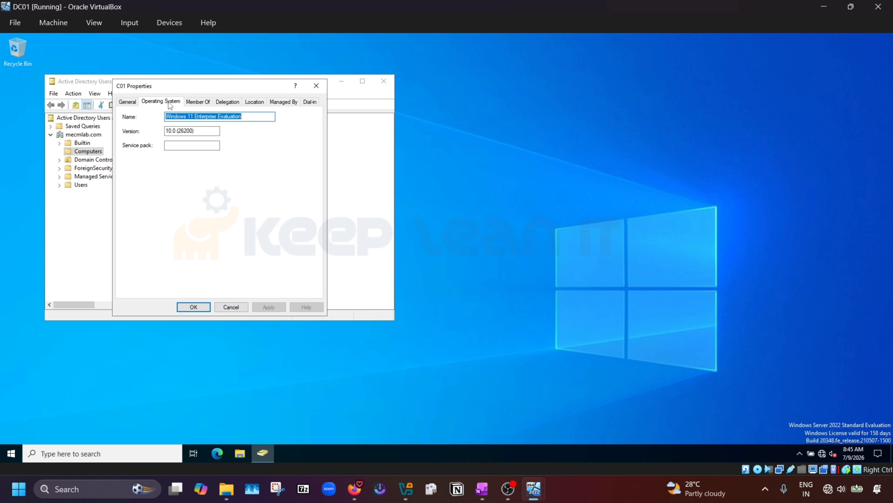
{"action": "left_click", "coordinate": [194, 102]}
{"action": "left_click", "coordinate": [225, 101]}
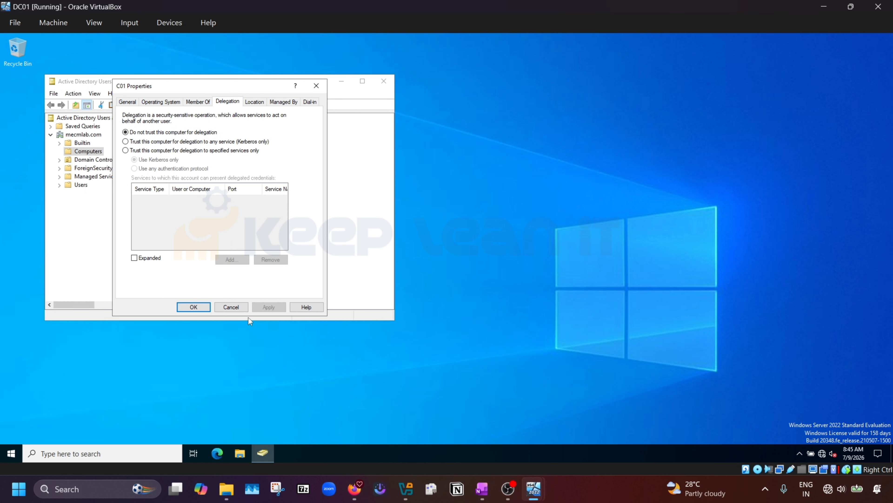
{"action": "left_click", "coordinate": [238, 309]}
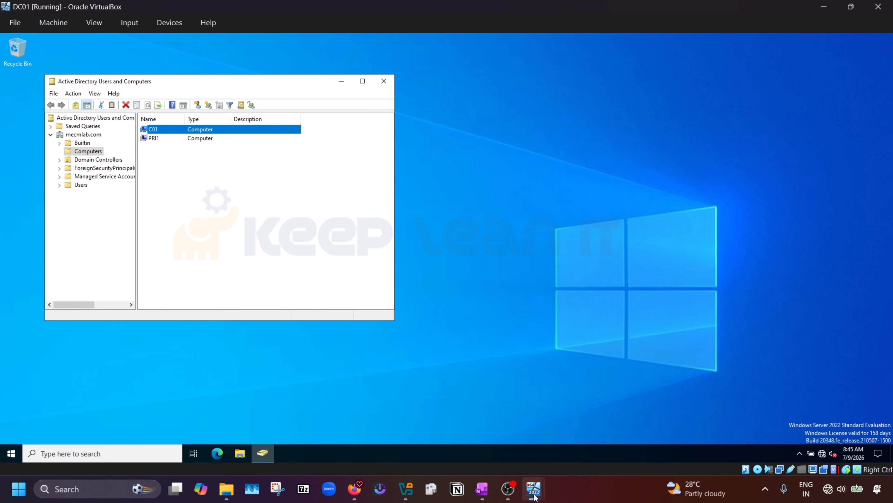
Step: Minimize the DC01 VM window to get back to the PRR1 VM
{"action": "mouse_move", "coordinate": [534, 488]}
{"action": "mouse_move", "coordinate": [539, 439]}
{"action": "left_click", "coordinate": [408, 431]}
{"action": "left_click", "coordinate": [823, 6]}
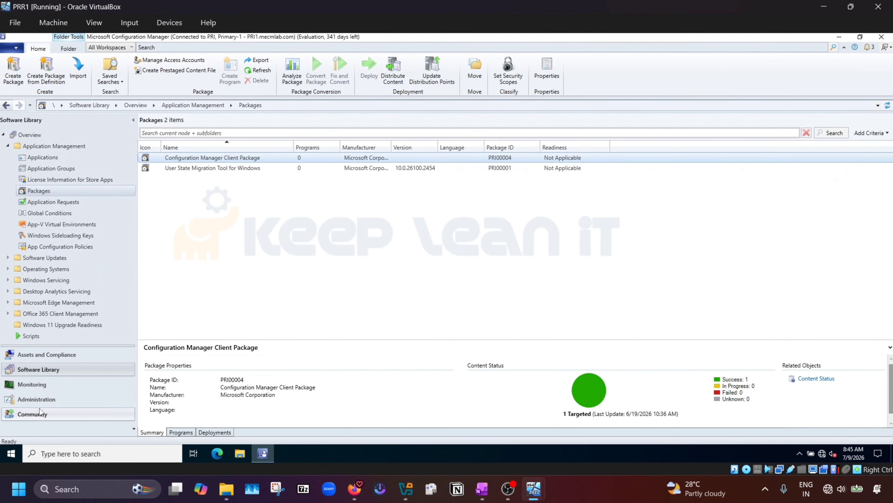
Step: Open Assets and Compliance > Devices and inspect the DC01 and PRI1 entries
{"action": "left_click", "coordinate": [41, 355]}
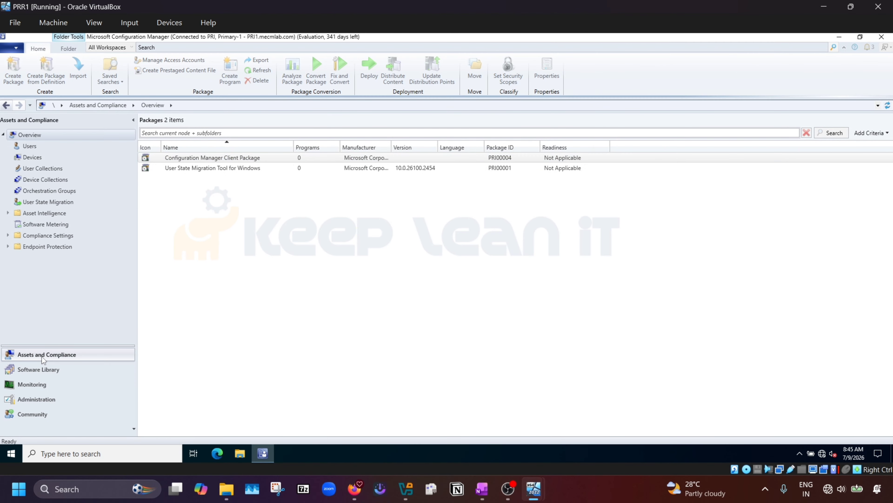
{"action": "left_click", "coordinate": [39, 158]}
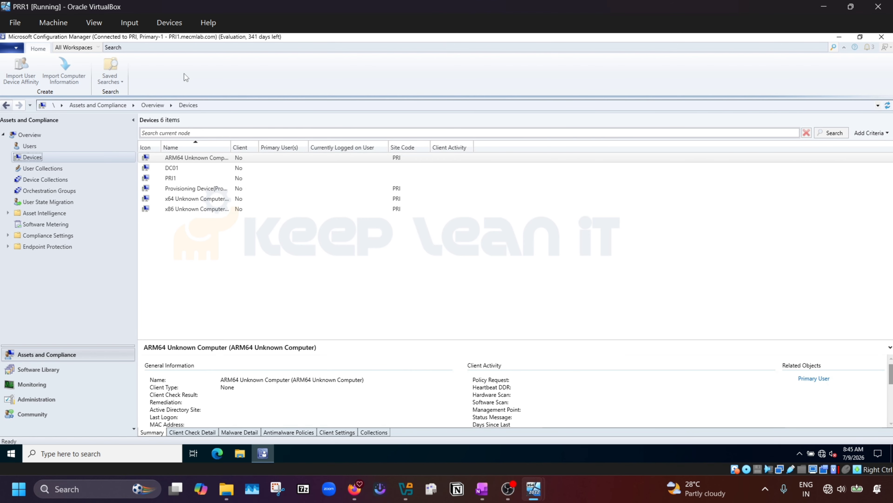
{"action": "left_click", "coordinate": [171, 169]}
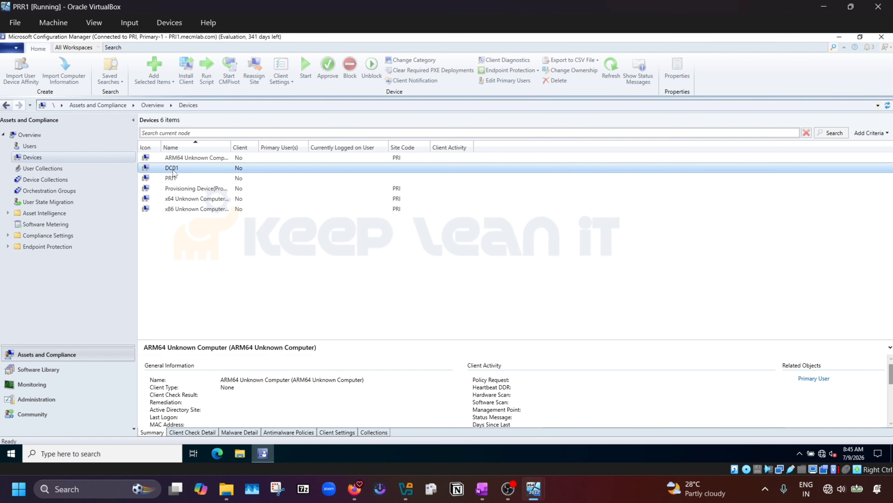
{"action": "left_click", "coordinate": [173, 180]}
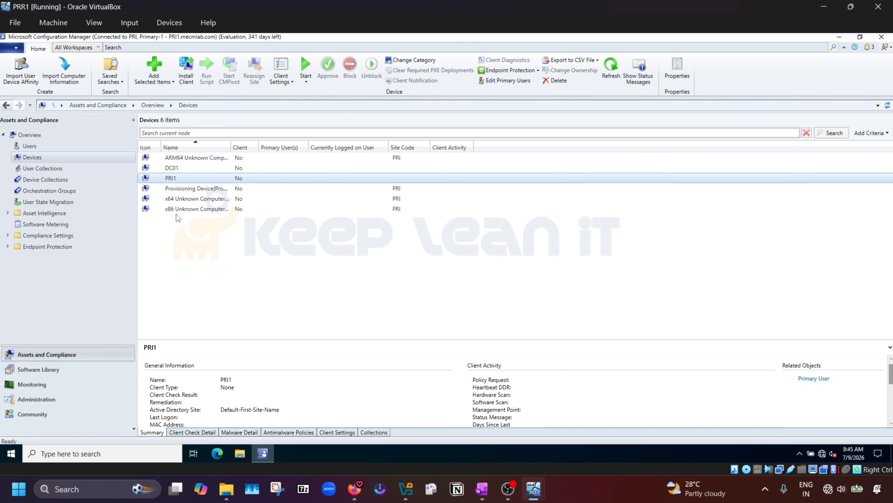
{"action": "left_click", "coordinate": [41, 183]}
{"action": "left_click", "coordinate": [40, 159]}
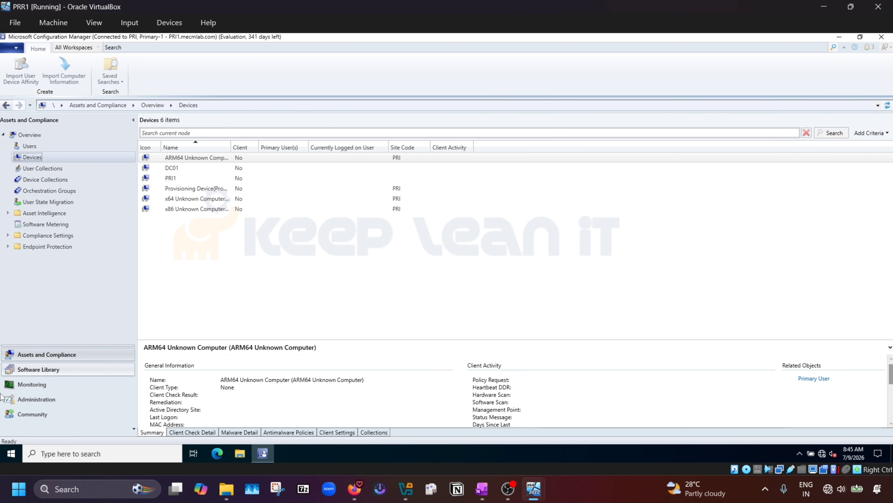
Step: Run Full Discovery Now on Active Directory System Discovery, confirm it, then go back to Devices
{"action": "left_click", "coordinate": [37, 399]}
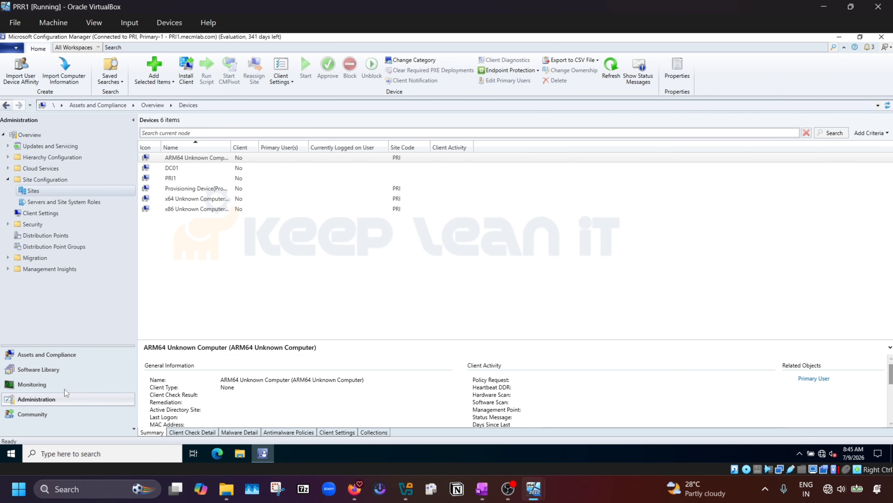
{"action": "left_click", "coordinate": [8, 158]}
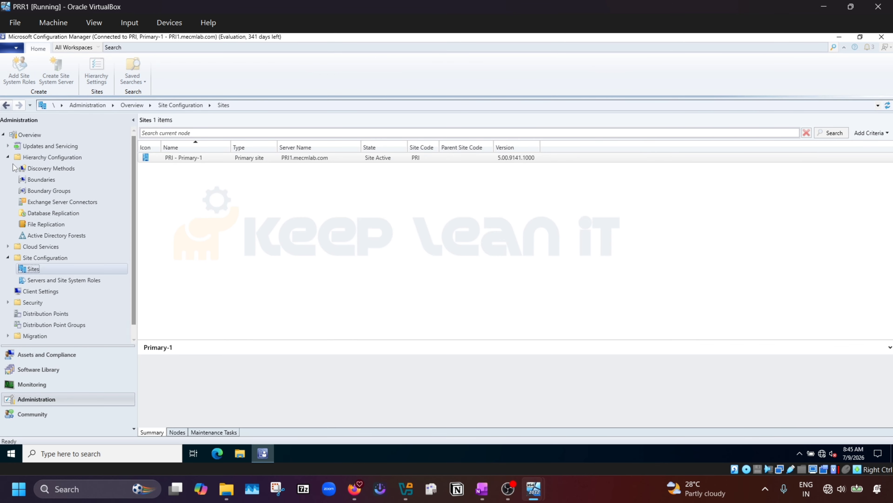
{"action": "left_click", "coordinate": [51, 168]}
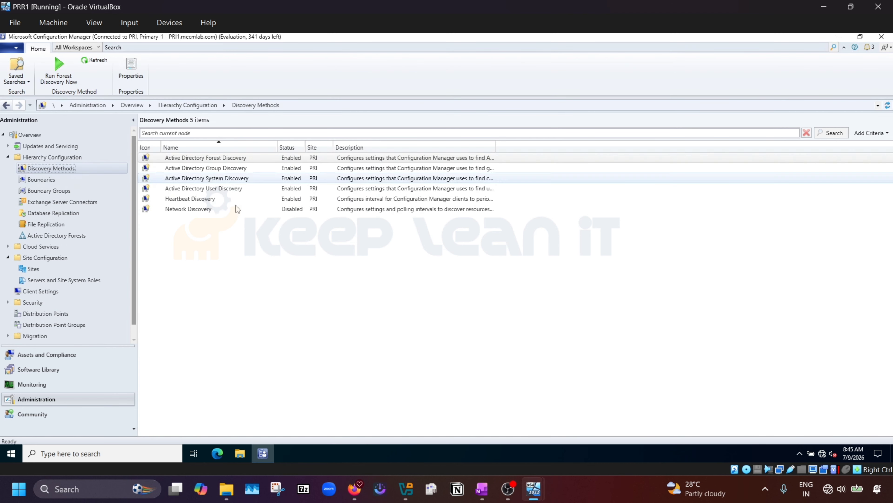
{"action": "left_click", "coordinate": [226, 177]}
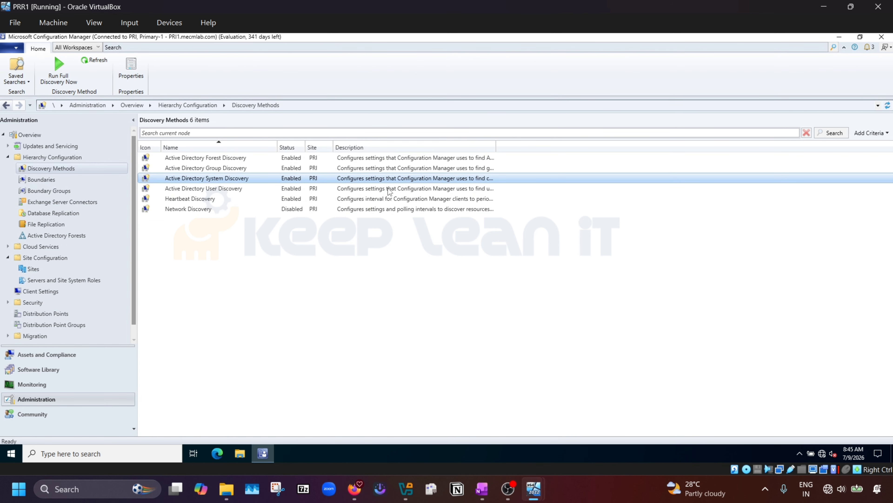
{"action": "left_click", "coordinate": [63, 70]}
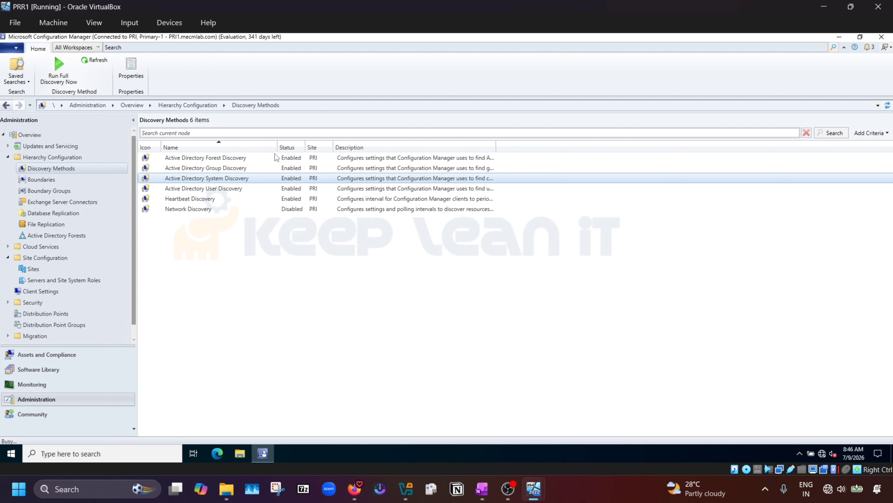
{"action": "left_click", "coordinate": [470, 278]}
{"action": "left_click", "coordinate": [60, 355]}
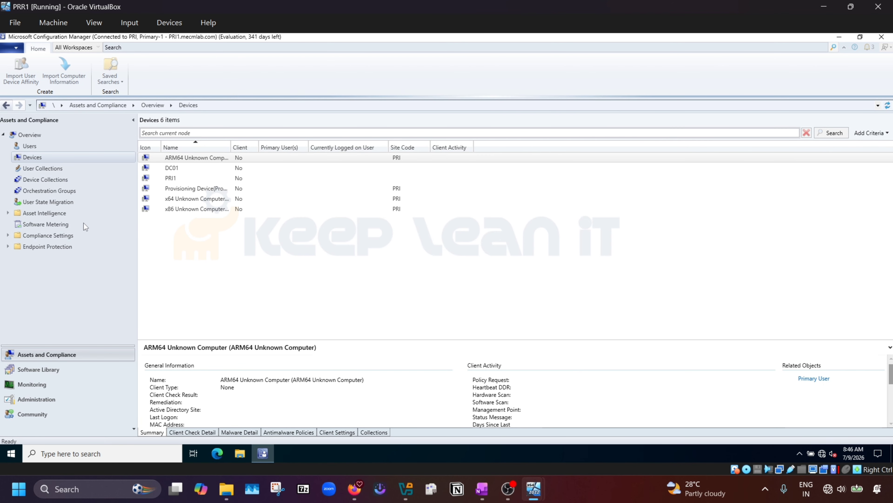
Step: Open adsysdis.log from the Configuration Manager Logs folder
{"action": "left_click", "coordinate": [37, 168]}
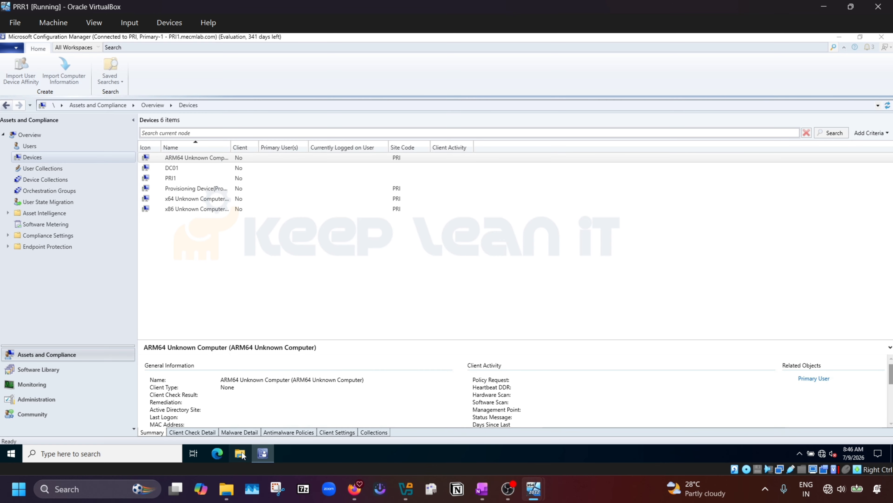
{"action": "key", "text": "super+e"}
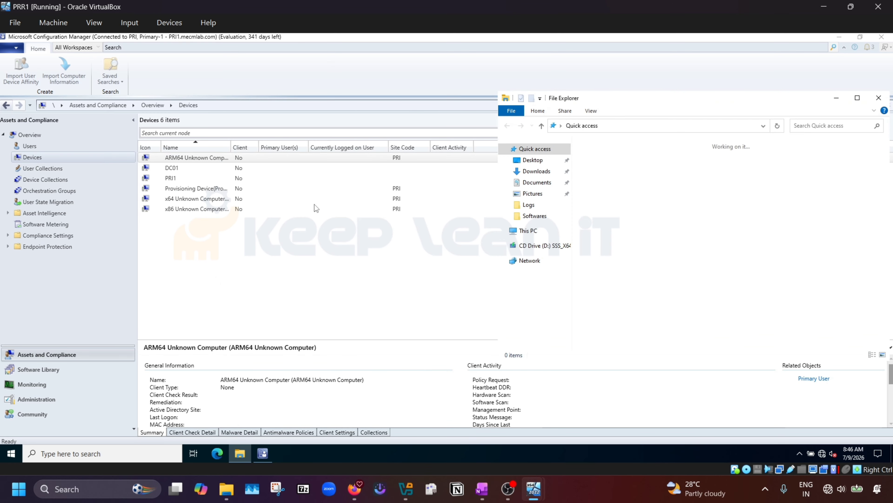
{"action": "double_click", "coordinate": [622, 229]}
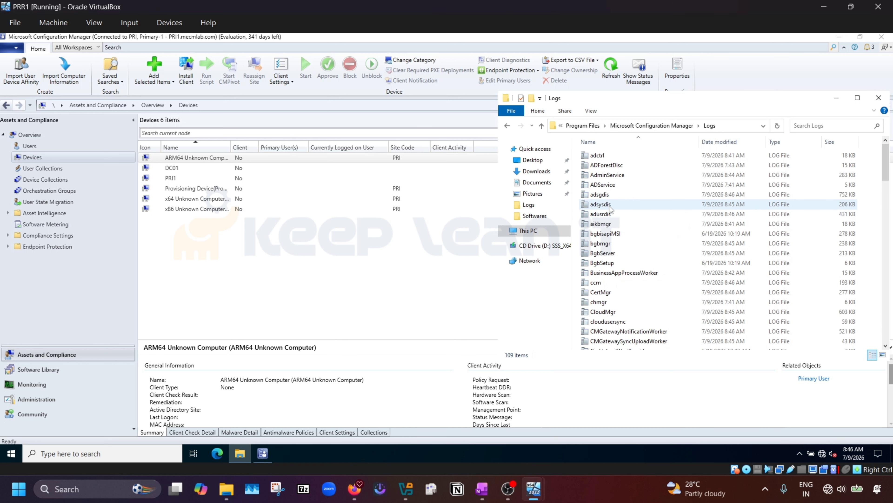
{"action": "double_click", "coordinate": [610, 208]}
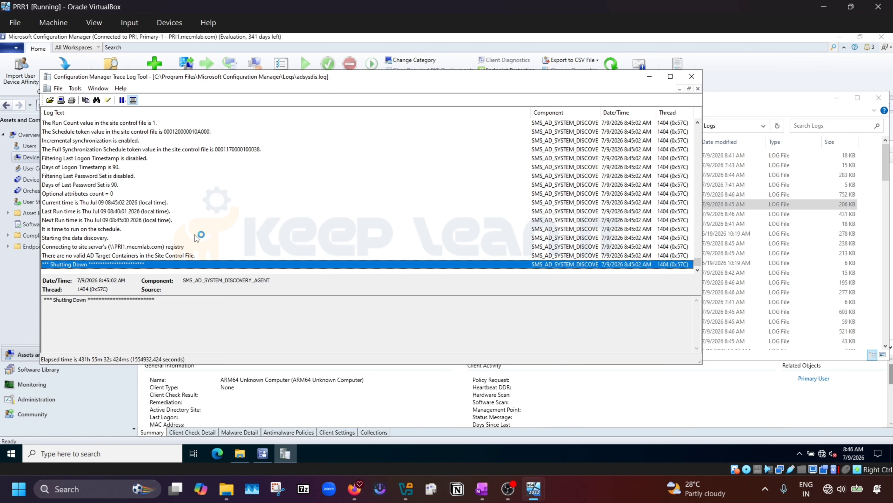
Step: Read the Inbox source and Days of Last Password Set entries in the log
{"action": "scroll", "coordinate": [180, 219], "scroll_direction": "up", "scroll_amount": 1}
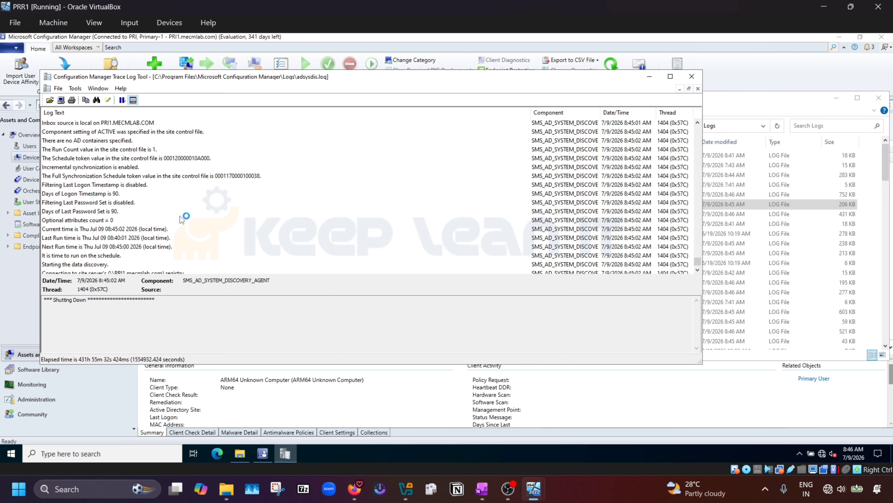
{"action": "scroll", "coordinate": [180, 215], "scroll_direction": "up", "scroll_amount": 1}
{"action": "left_click", "coordinate": [125, 150]}
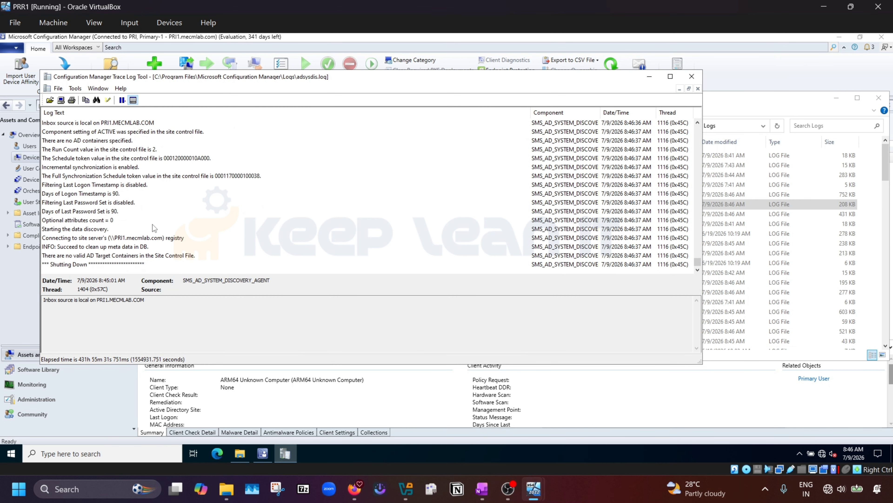
{"action": "scroll", "coordinate": [134, 214], "scroll_direction": "up", "scroll_amount": 2}
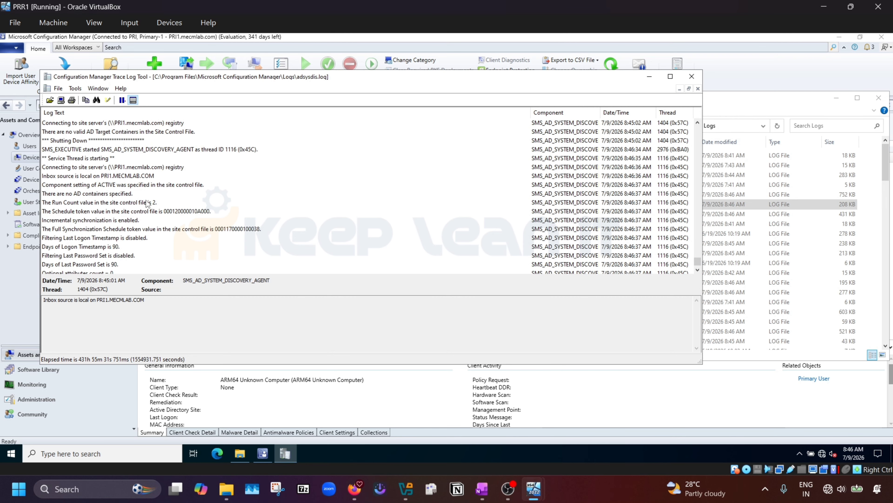
{"action": "scroll", "coordinate": [147, 203], "scroll_direction": "down", "scroll_amount": 2}
{"action": "left_click", "coordinate": [120, 213]}
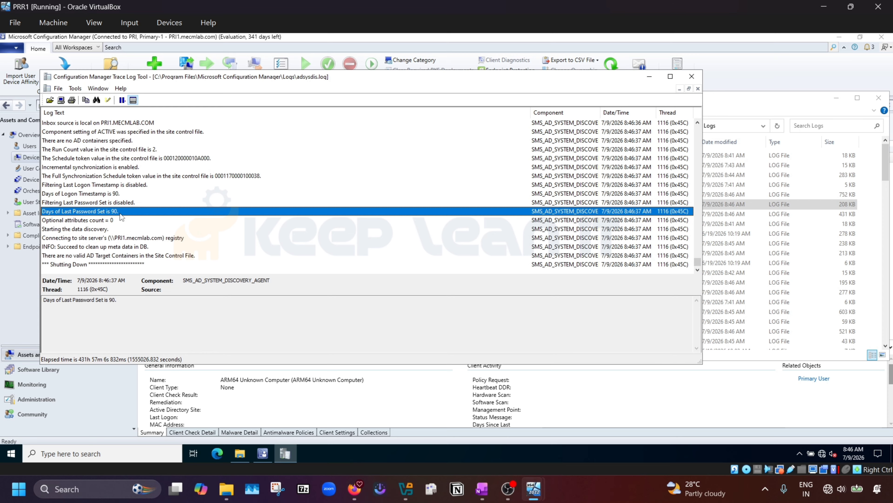
Step: Search the log for 'c1' and dismiss the no-matches message
{"action": "key", "text": "ctrl+f"}
{"action": "type", "text": "c"}
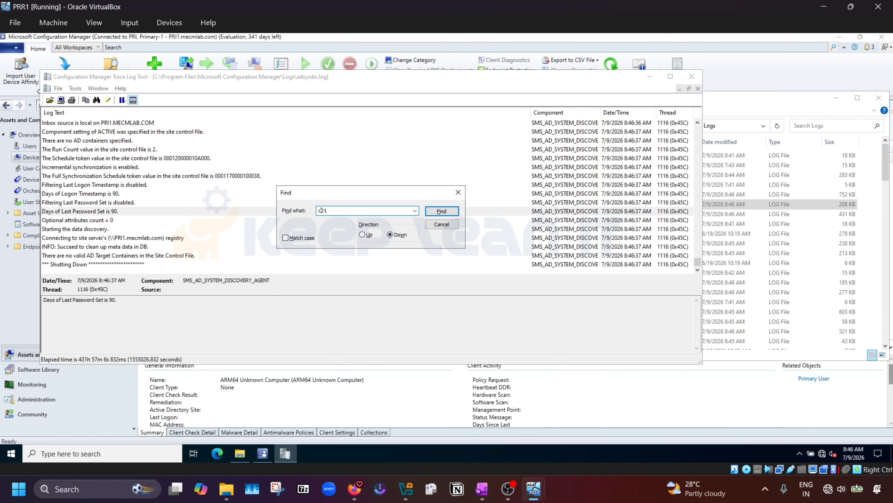
{"action": "type", "text": "1"}
{"action": "key", "text": "Return"}
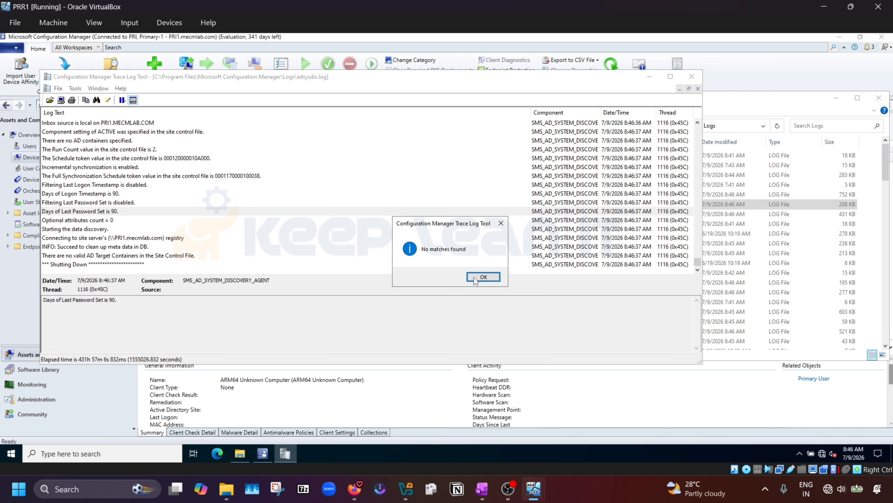
{"action": "left_click", "coordinate": [474, 278]}
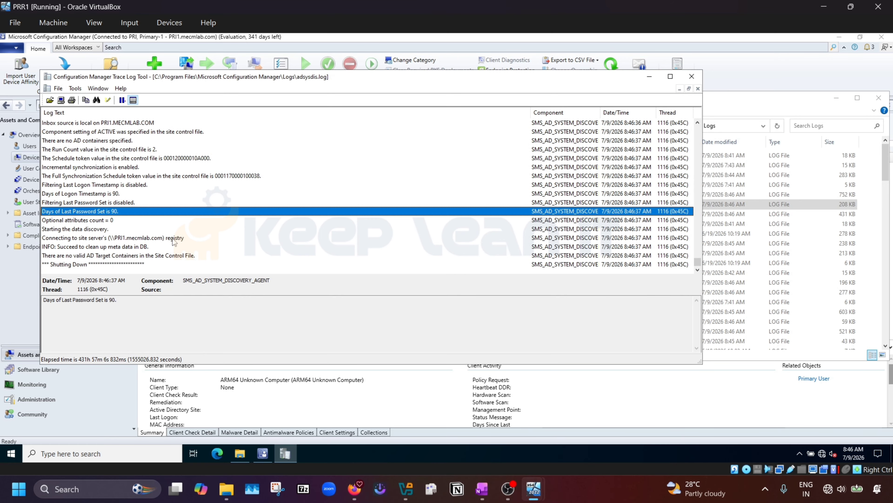
{"action": "scroll", "coordinate": [172, 242], "scroll_direction": "up", "scroll_amount": 10}
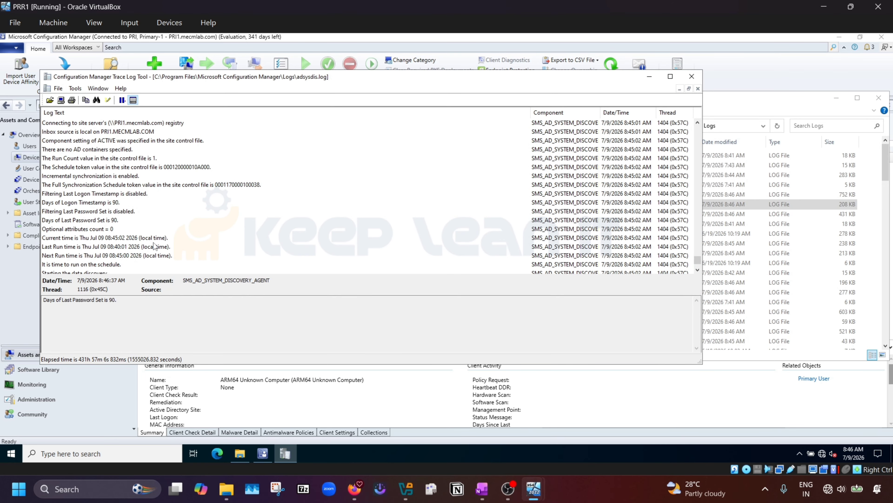
{"action": "scroll", "coordinate": [154, 242], "scroll_direction": "down", "scroll_amount": 3}
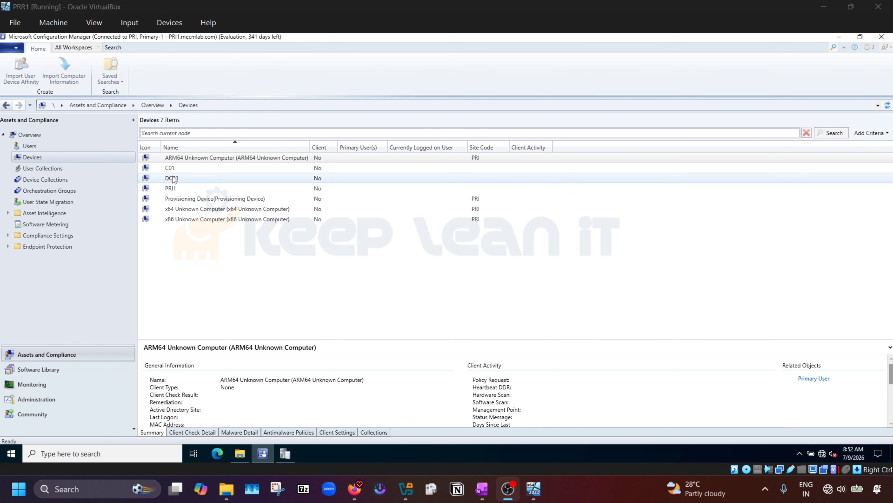
Step: Select C01, confirm the CMTrace line recording CN=C01's discovery, then close CMTrace
{"action": "left_click", "coordinate": [173, 169]}
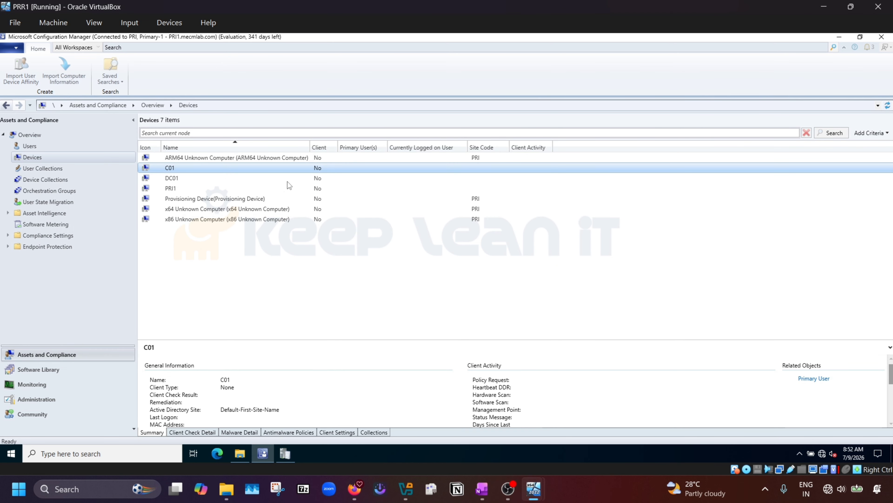
{"action": "left_click", "coordinate": [285, 456]}
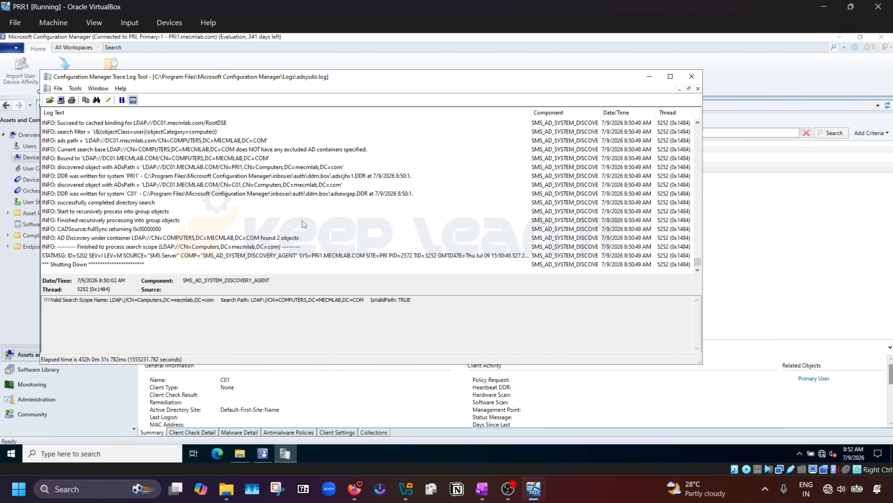
{"action": "left_click", "coordinate": [232, 186]}
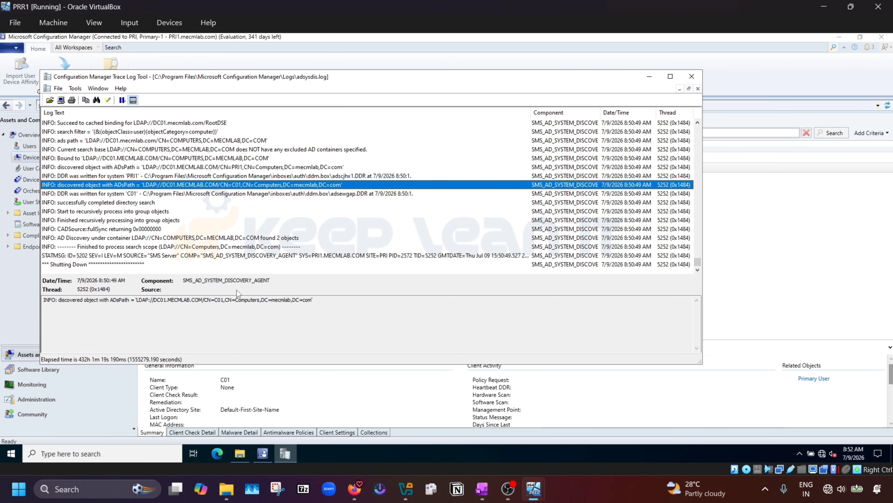
{"action": "left_click_drag", "start_coordinate": [228, 300], "coordinate": [205, 296]}
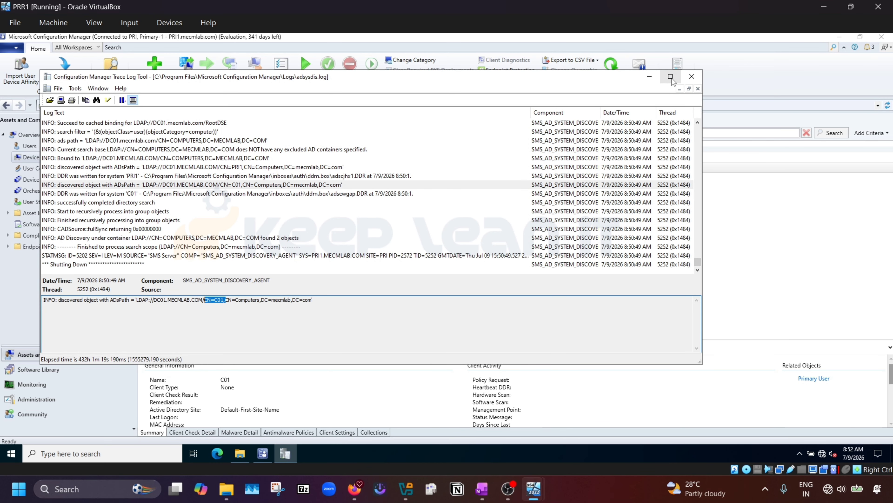
{"action": "left_click", "coordinate": [691, 76]}
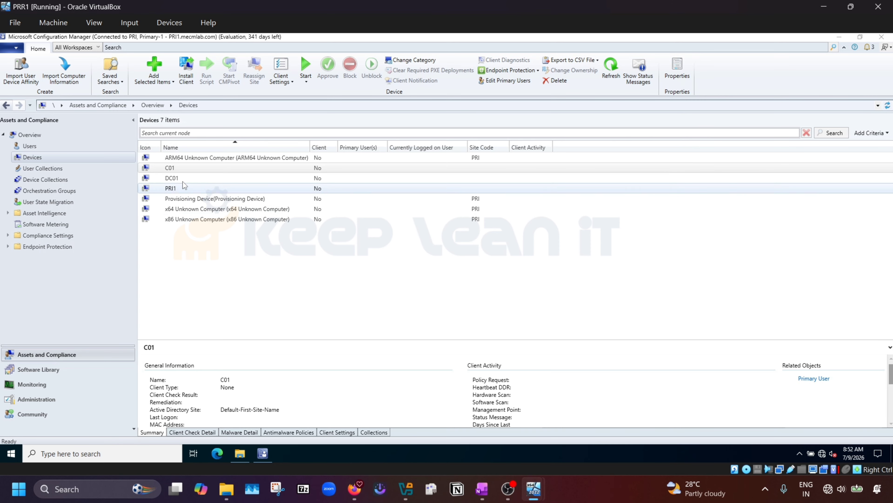
Step: Click through the C01, PRI1 and DC01 device details, ending on C01
{"action": "left_click", "coordinate": [177, 168]}
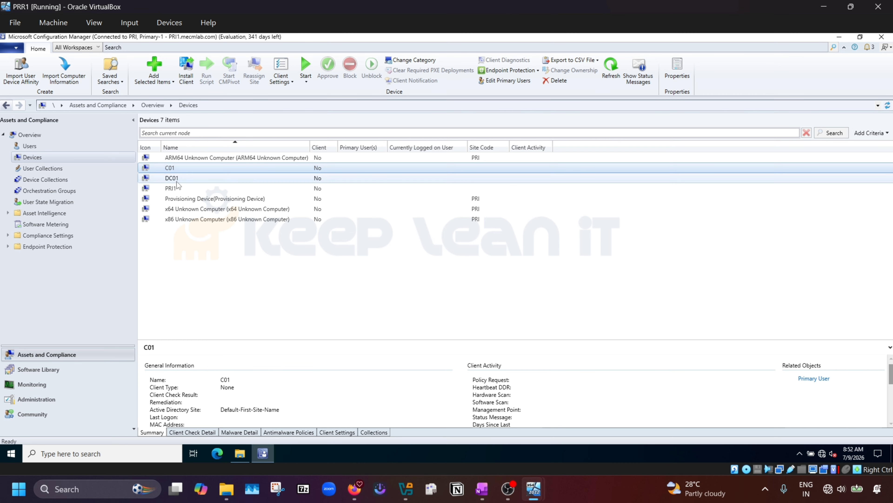
{"action": "left_click", "coordinate": [174, 190]}
{"action": "left_click", "coordinate": [174, 179]}
{"action": "left_click", "coordinate": [172, 169]}
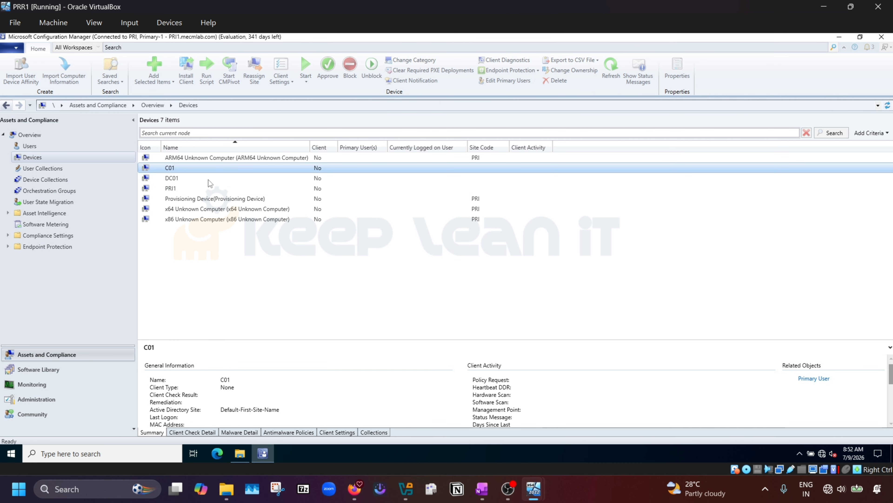
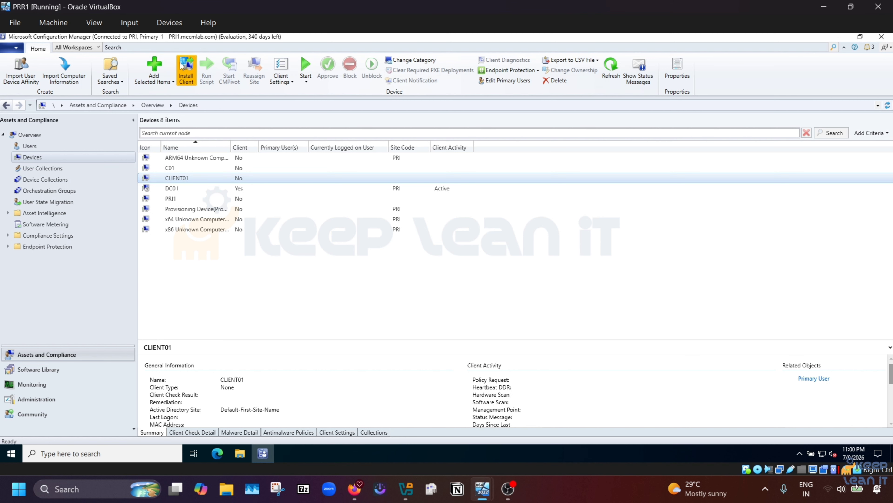
Step: Run the Install Client wizard on CLIENT01 with 'Always install the client software' ticked
{"action": "left_click", "coordinate": [188, 68]}
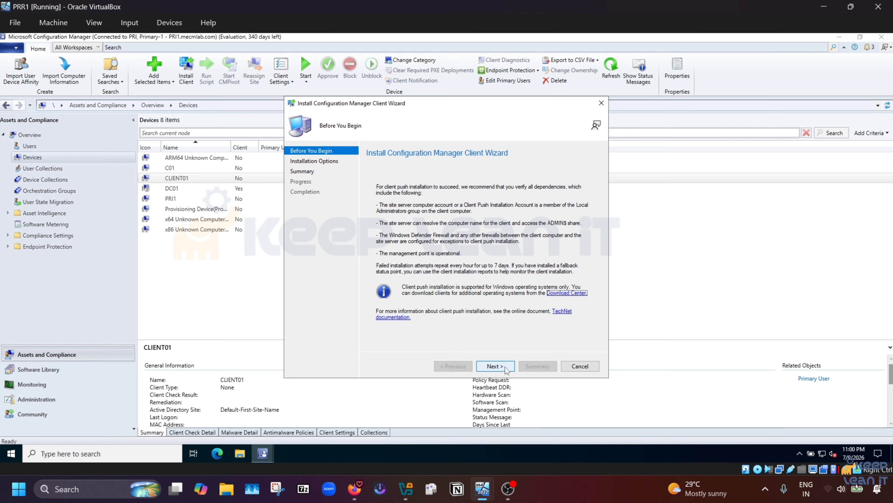
{"action": "left_click", "coordinate": [506, 370]}
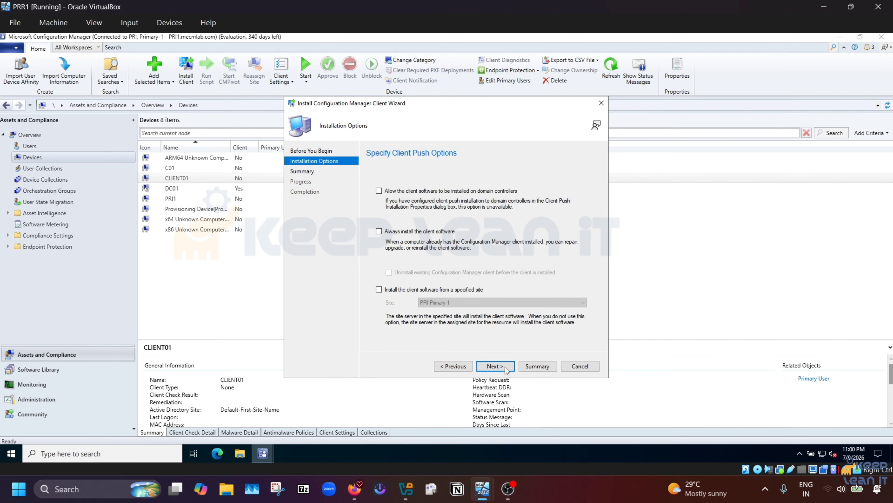
{"action": "left_click", "coordinate": [378, 231]}
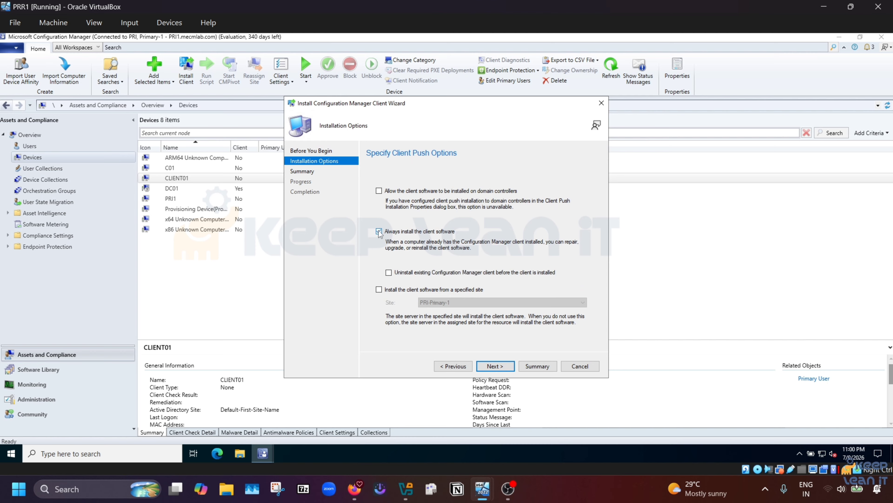
{"action": "left_click", "coordinate": [496, 366]}
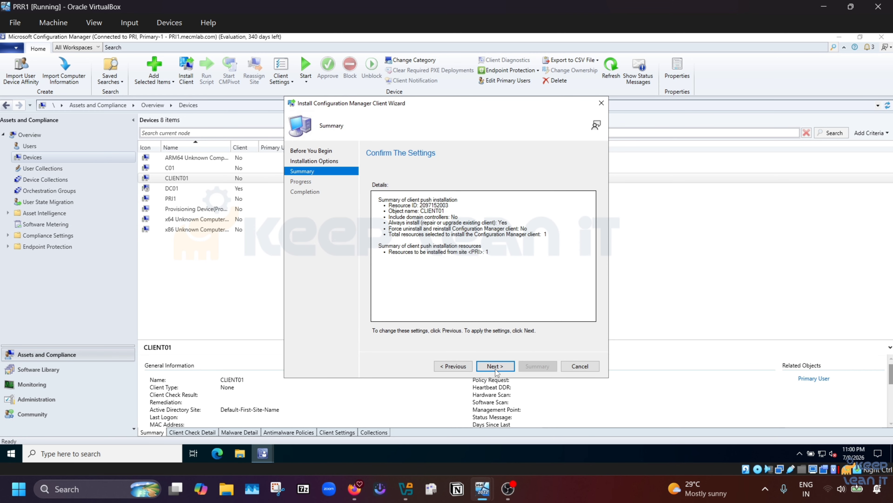
{"action": "left_click", "coordinate": [495, 366]}
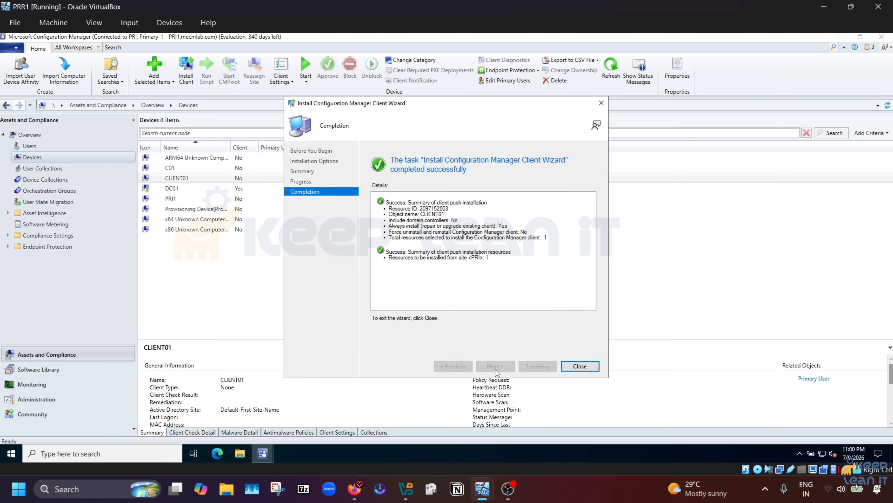
Step: Close the wizard and open ccm.log from the Logs folder in CMTrace to review the Begin Processing line
{"action": "left_click", "coordinate": [585, 368]}
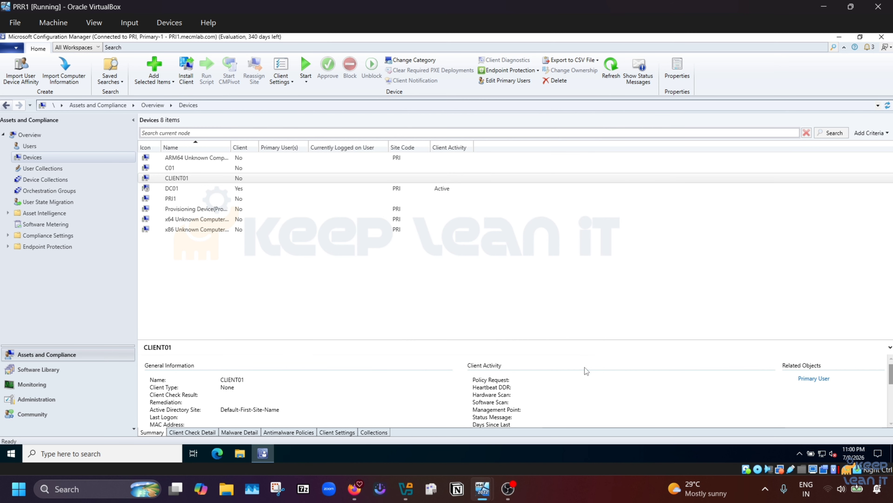
{"action": "left_click", "coordinate": [240, 454]}
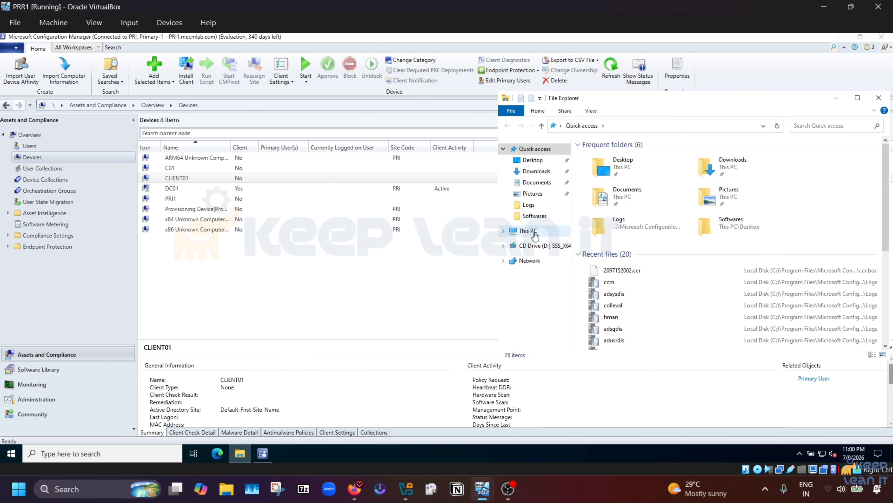
{"action": "left_click", "coordinate": [530, 205]}
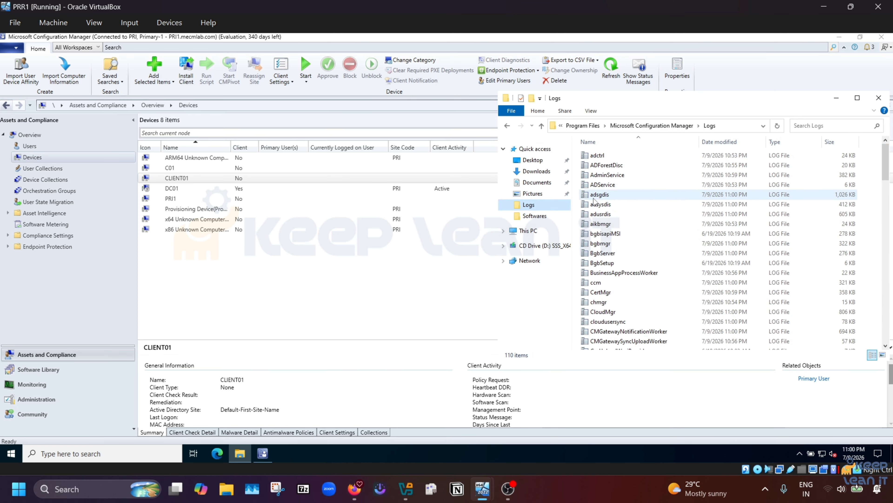
{"action": "double_click", "coordinate": [606, 282]}
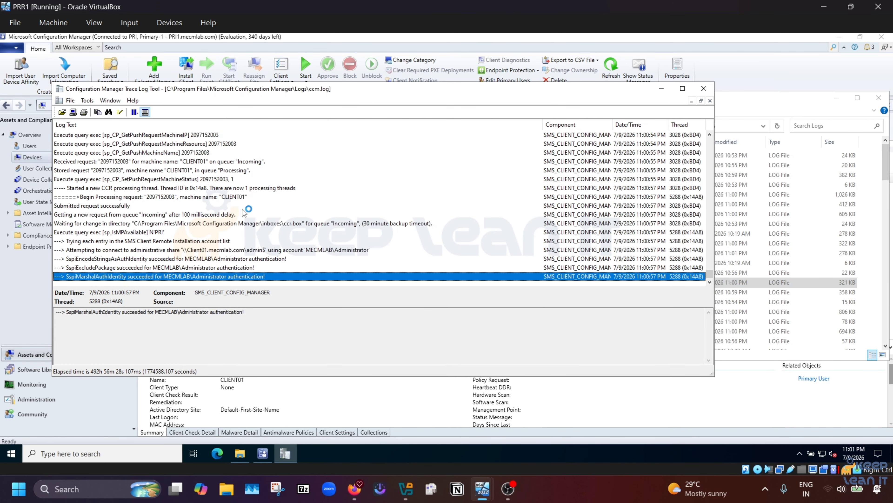
{"action": "left_click", "coordinate": [233, 197]}
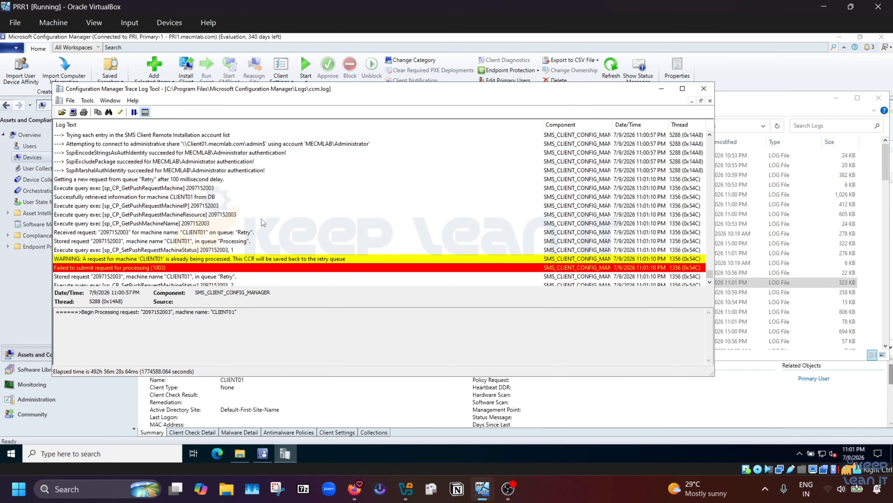
{"action": "scroll", "coordinate": [263, 221], "scroll_direction": "up", "scroll_amount": 1}
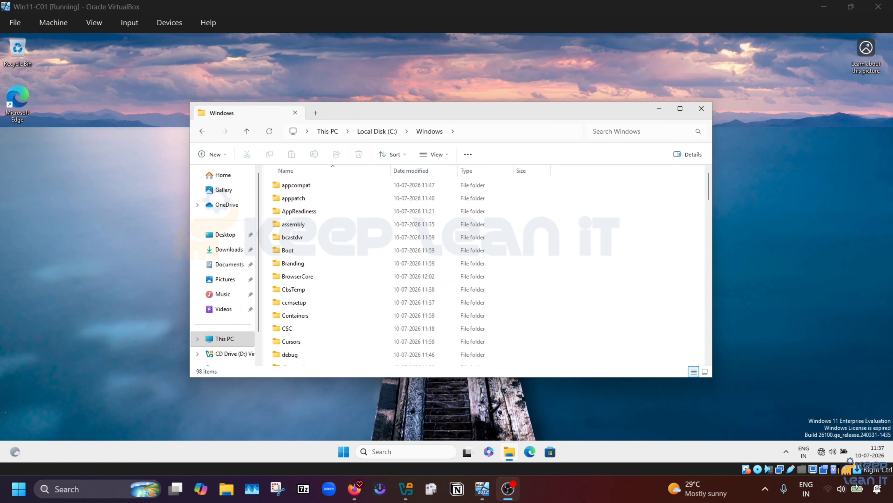
Step: On Win11-C01, open C:\Windows\ccmsetup\Logs\ccmsetup.log, granting folder access, then close it
{"action": "left_click", "coordinate": [305, 305]}
{"action": "left_click", "coordinate": [305, 307]}
{"action": "double_click", "coordinate": [305, 307]}
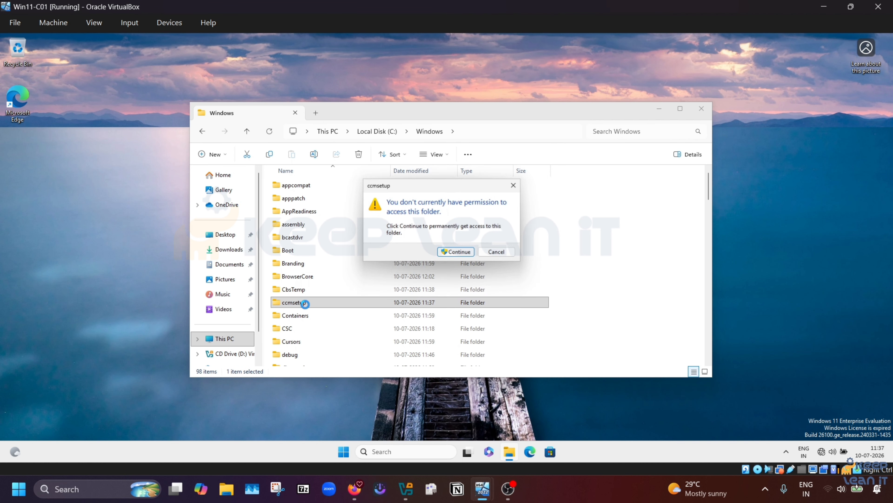
{"action": "left_click", "coordinate": [469, 254]}
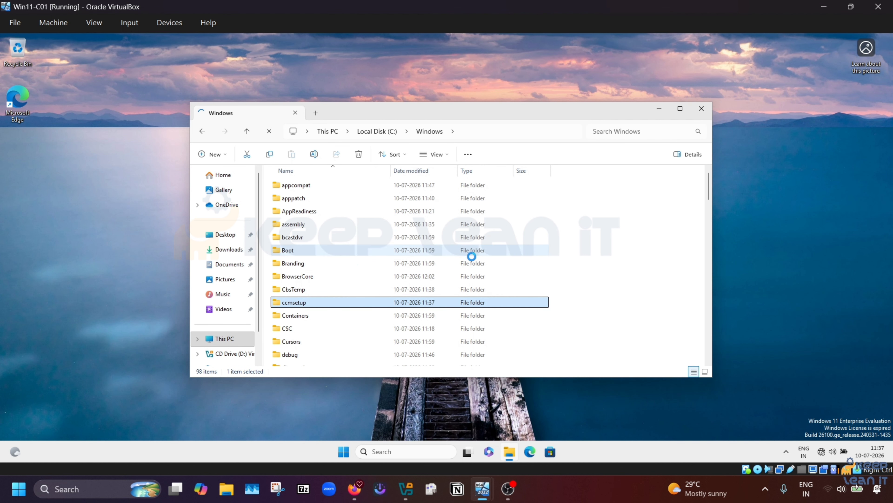
{"action": "double_click", "coordinate": [331, 199]}
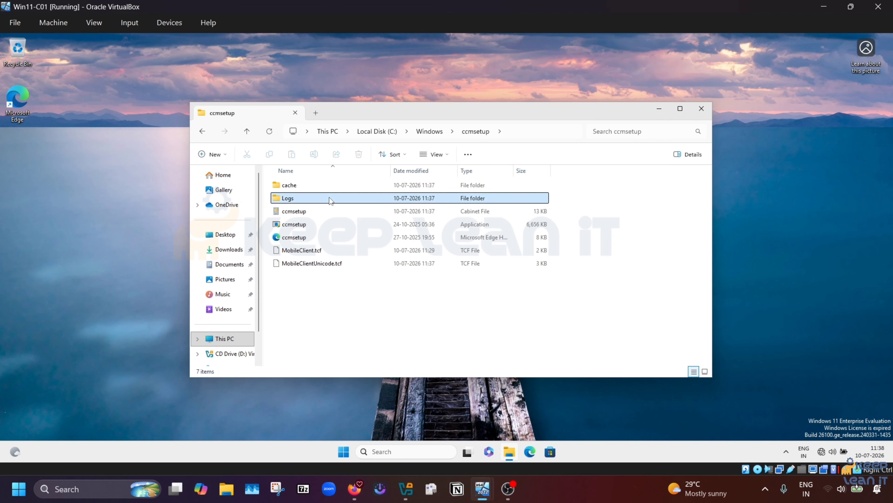
{"action": "double_click", "coordinate": [306, 186]}
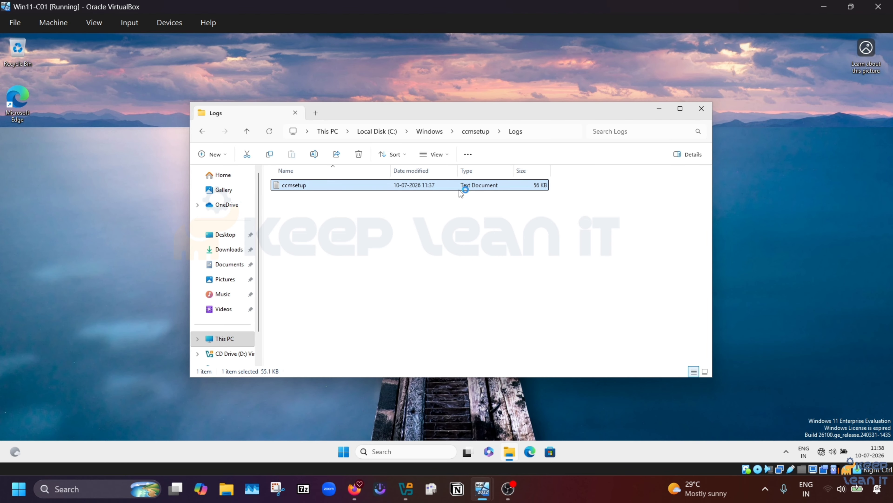
{"action": "left_click", "coordinate": [730, 114]}
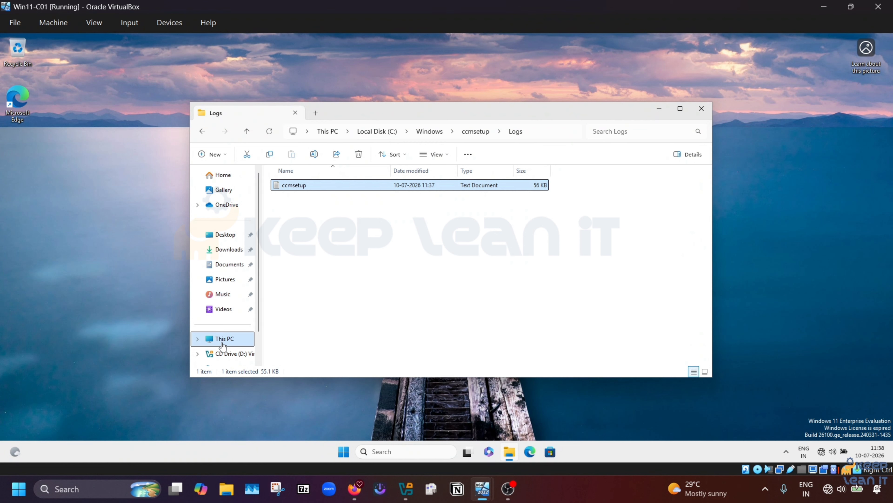
Step: Try opening \\PRI\c$ from Run, dismiss the network error, and switch to the PRR1 VM
{"action": "left_click", "coordinate": [345, 453]}
{"action": "right_click", "coordinate": [344, 452]}
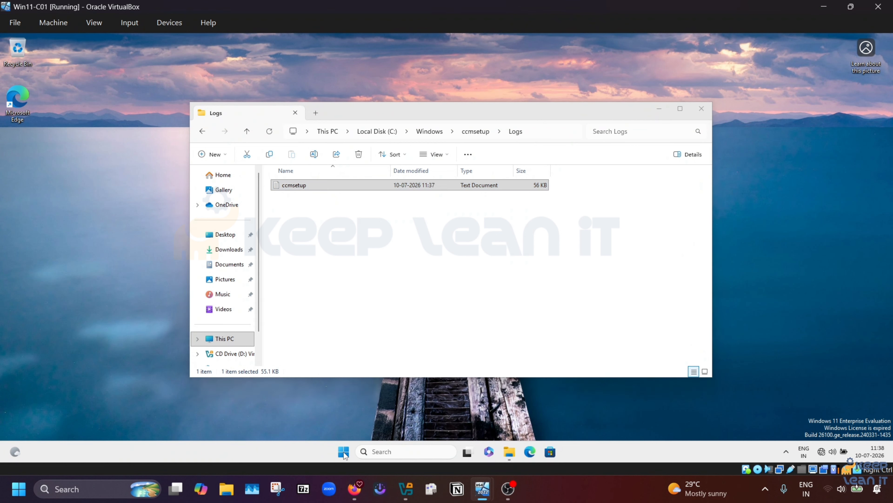
{"action": "left_click", "coordinate": [309, 394]}
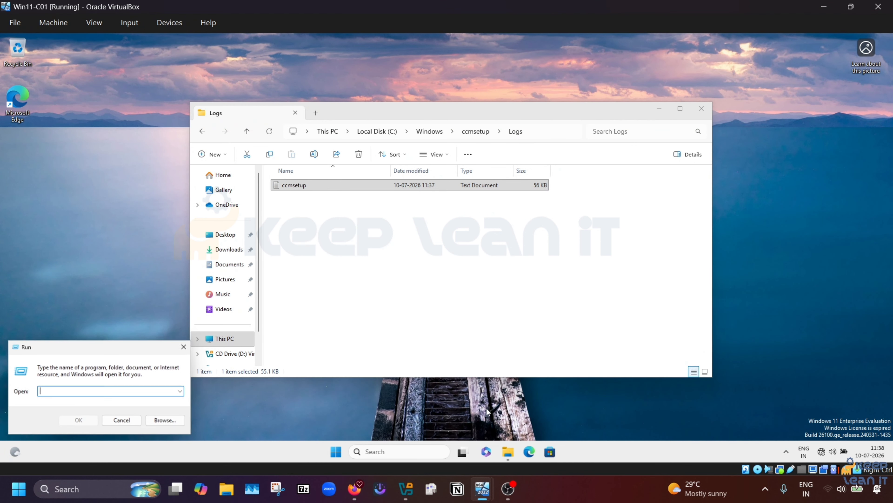
{"action": "type", "text": "\\PRI\\c$"}
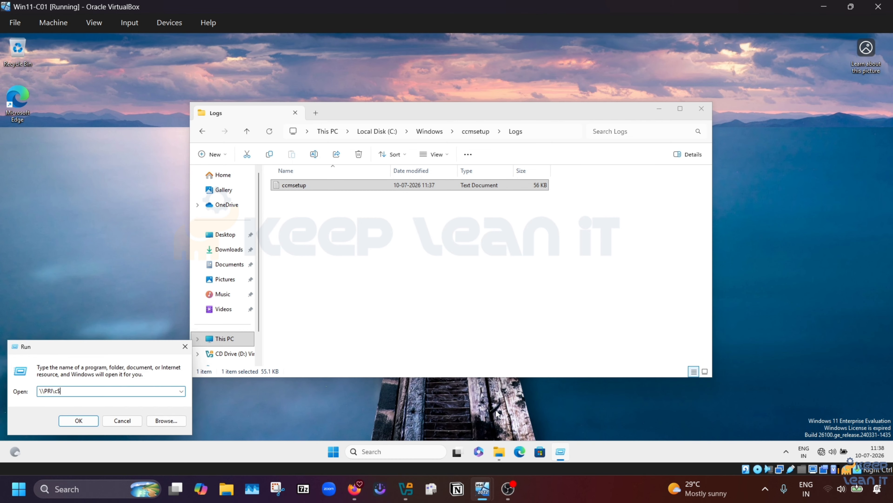
{"action": "key", "text": "Return"}
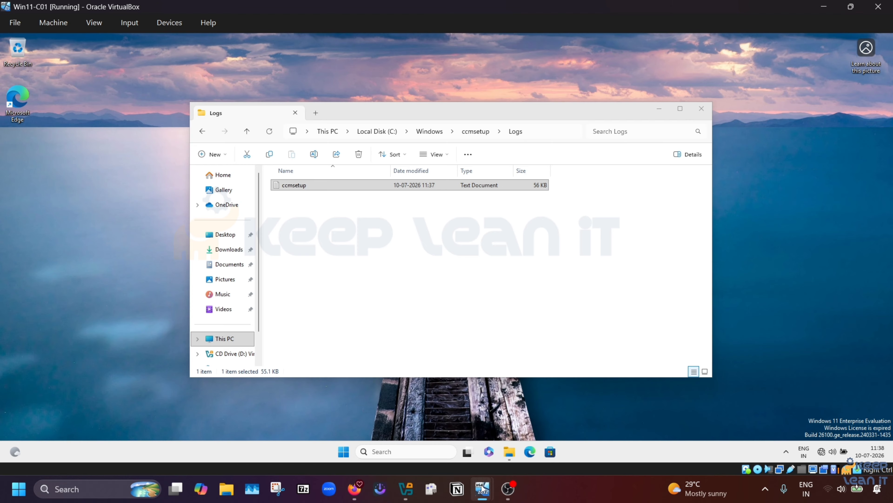
{"action": "mouse_move", "coordinate": [482, 489]}
{"action": "left_click", "coordinate": [511, 450]}
{"action": "left_click", "coordinate": [607, 431]}
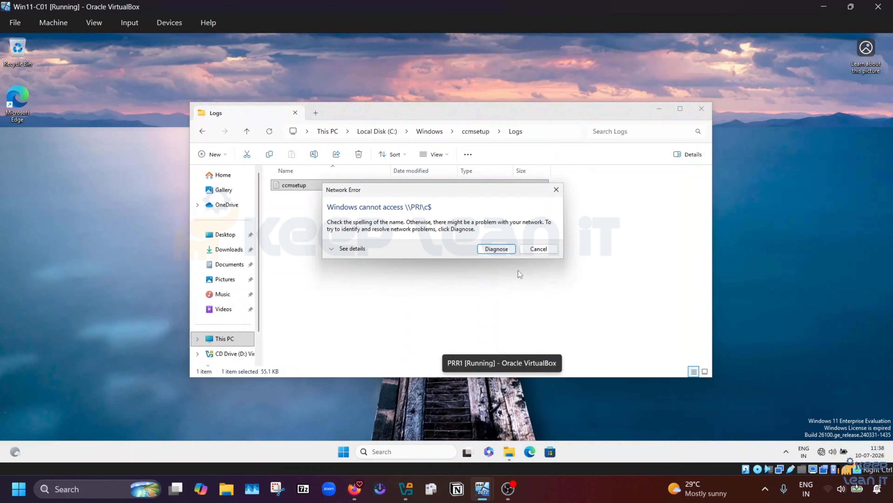
{"action": "left_click", "coordinate": [541, 251]}
{"action": "mouse_move", "coordinate": [494, 494]}
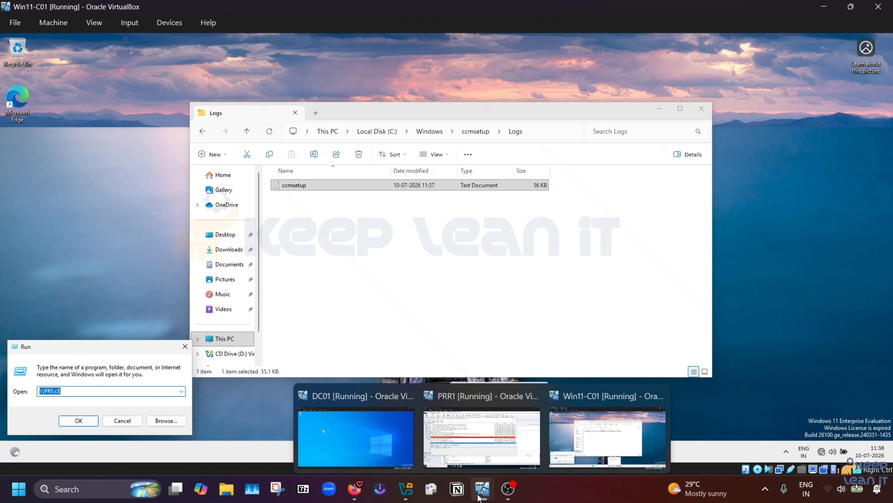
{"action": "left_click", "coordinate": [506, 451]}
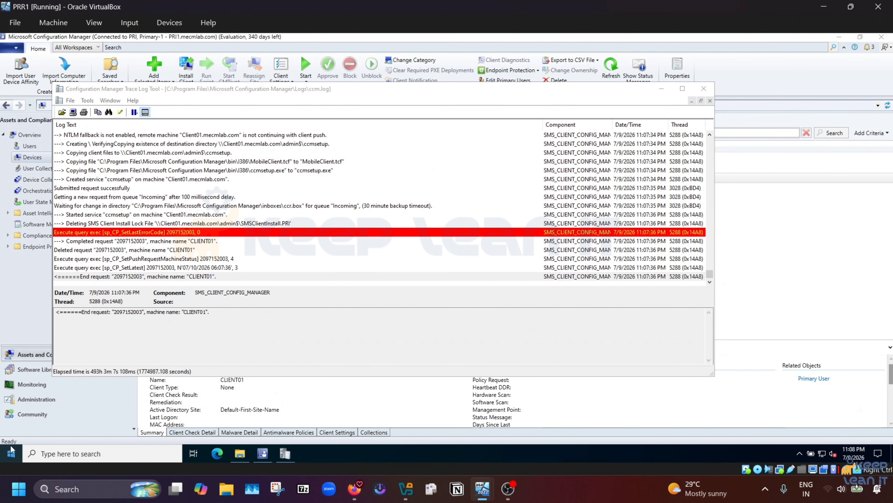
Step: Open the \\Client01\c$ share from the Run prompt
{"action": "right_click", "coordinate": [9, 454]}
{"action": "left_click", "coordinate": [28, 407]}
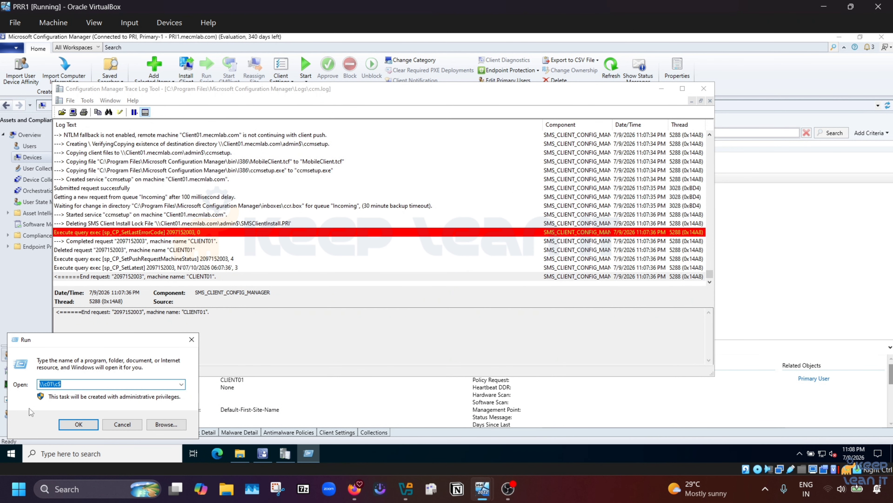
{"action": "type", "text": "\\\\Client01\\c$"}
{"action": "key", "text": "Return"}
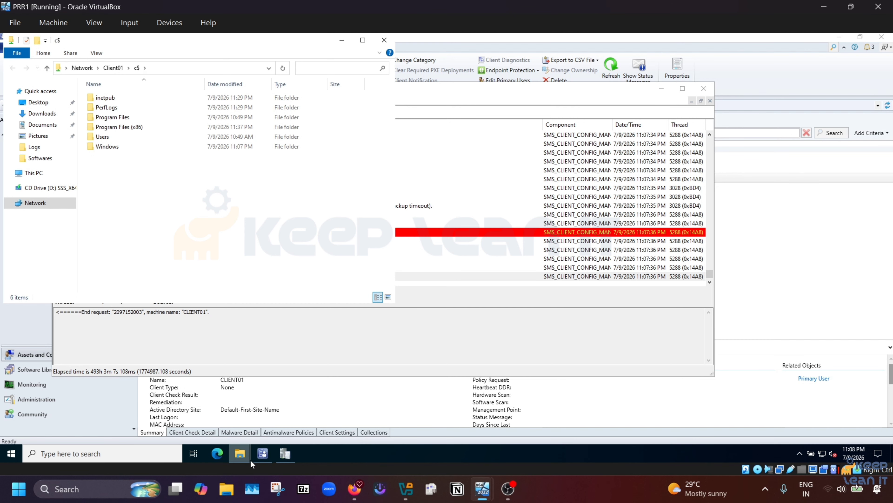
Step: Select cmtrace in the Configuration Manager tools folder and paste it into Client01's C$ share
{"action": "key", "text": "super"}
{"action": "mouse_move", "coordinate": [250, 458]}
{"action": "left_click", "coordinate": [216, 416]}
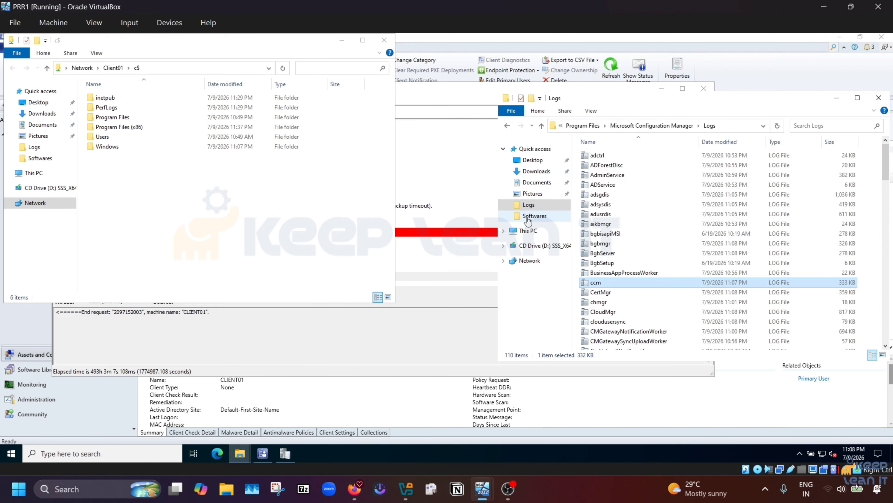
{"action": "left_click", "coordinate": [652, 130]}
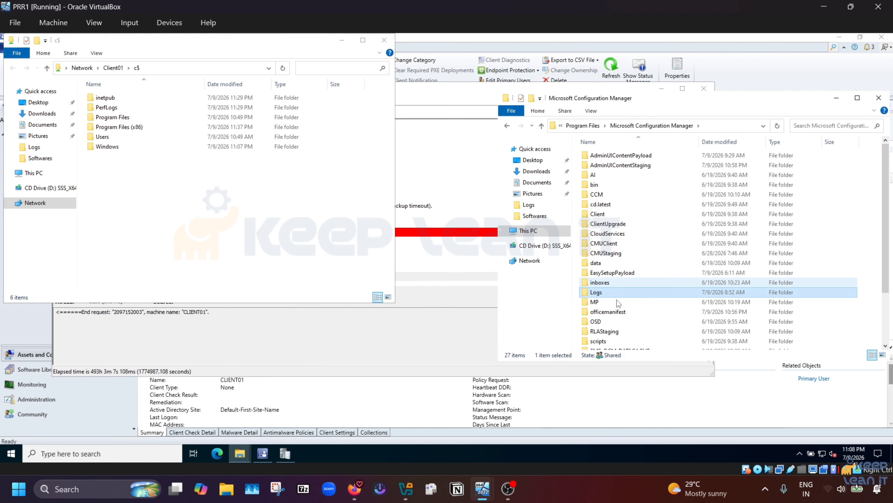
{"action": "scroll", "coordinate": [605, 336], "scroll_direction": "down", "scroll_amount": 3}
{"action": "double_click", "coordinate": [598, 315]}
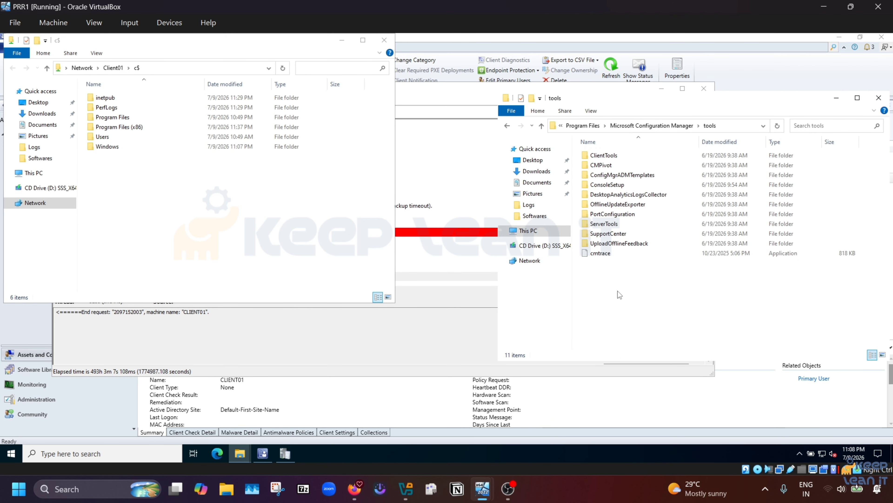
{"action": "left_click", "coordinate": [605, 254]}
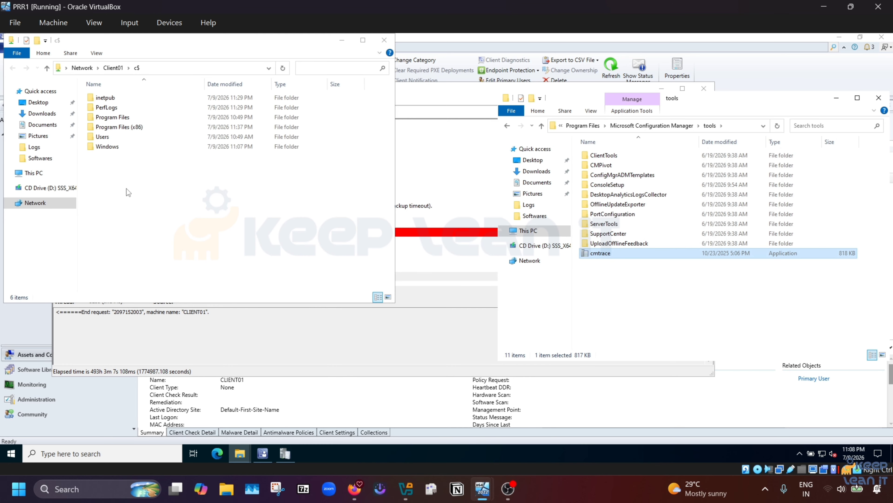
{"action": "left_click", "coordinate": [130, 203]}
{"action": "key", "text": "ctrl+v"}
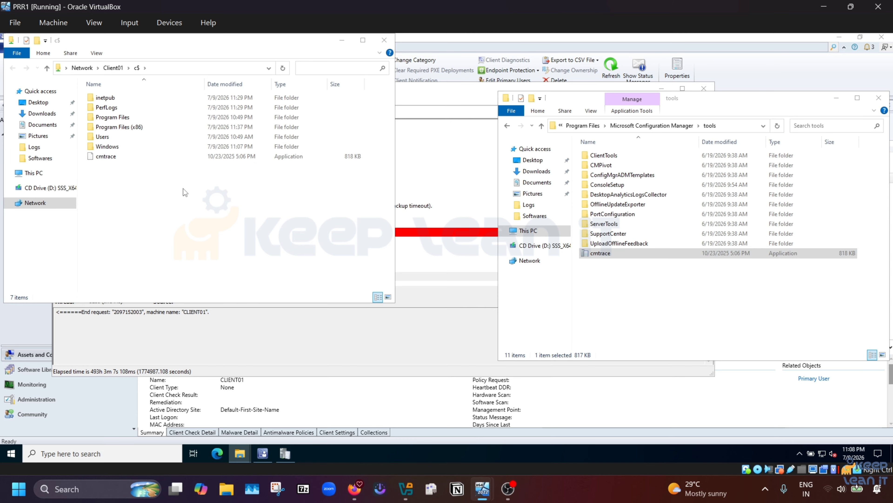
Step: Test-launch cmtrace on the server, declining to make it the default log viewer
{"action": "mouse_move", "coordinate": [498, 496]}
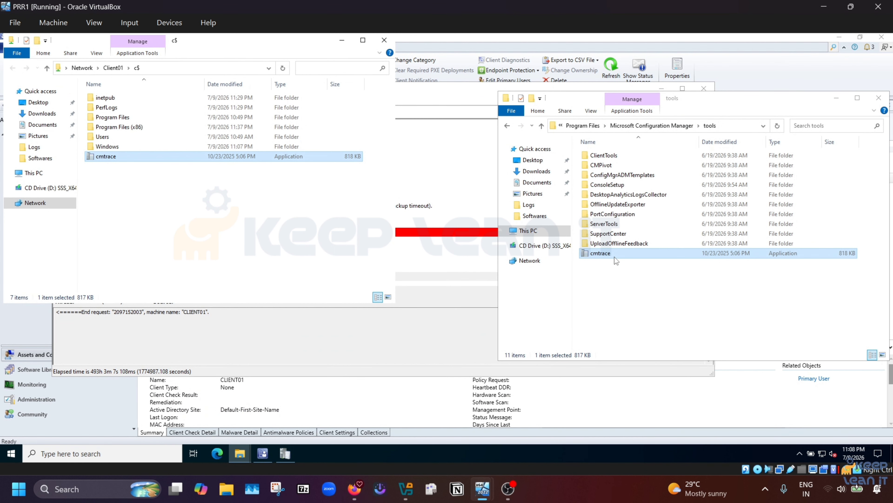
{"action": "double_click", "coordinate": [614, 254]}
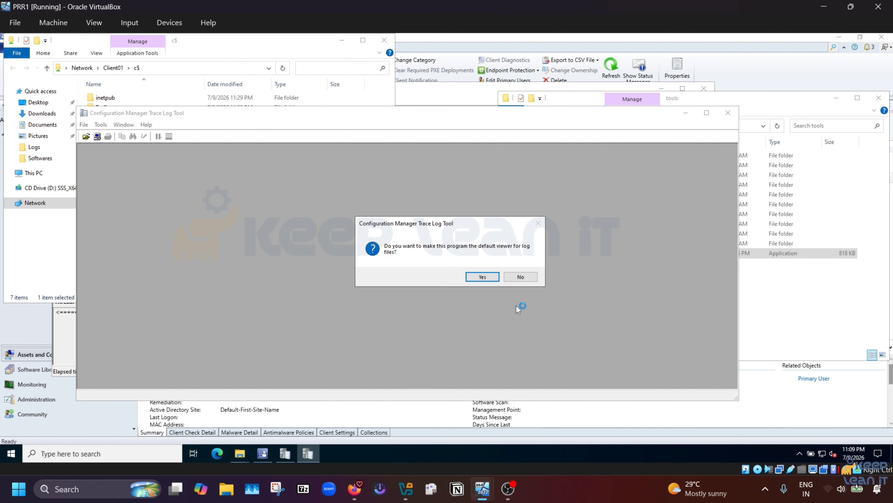
{"action": "left_click", "coordinate": [520, 277]}
Step: On Win11-C01, run cmtrace from C:, set it as default log viewer, and close it
{"action": "left_click", "coordinate": [824, 7]}
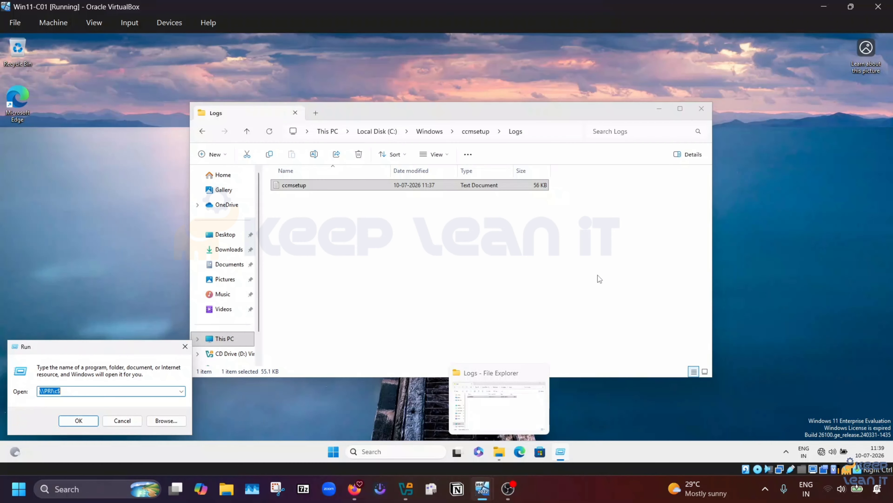
{"action": "left_click", "coordinate": [225, 338]}
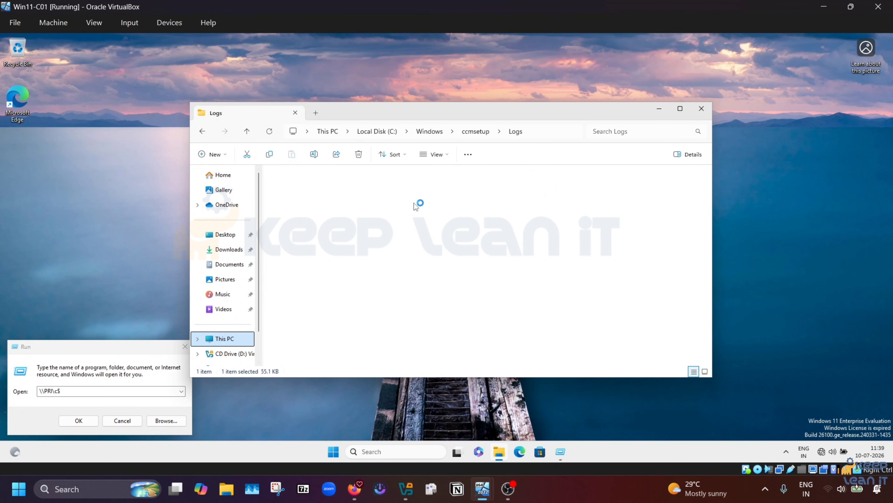
{"action": "double_click", "coordinate": [339, 200]}
{"action": "left_click", "coordinate": [295, 263]}
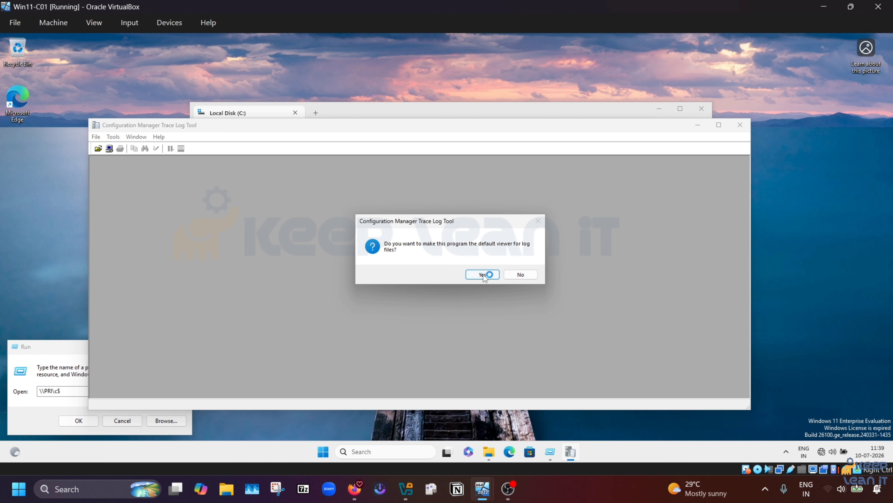
{"action": "left_click", "coordinate": [481, 274]}
{"action": "left_click", "coordinate": [740, 124]}
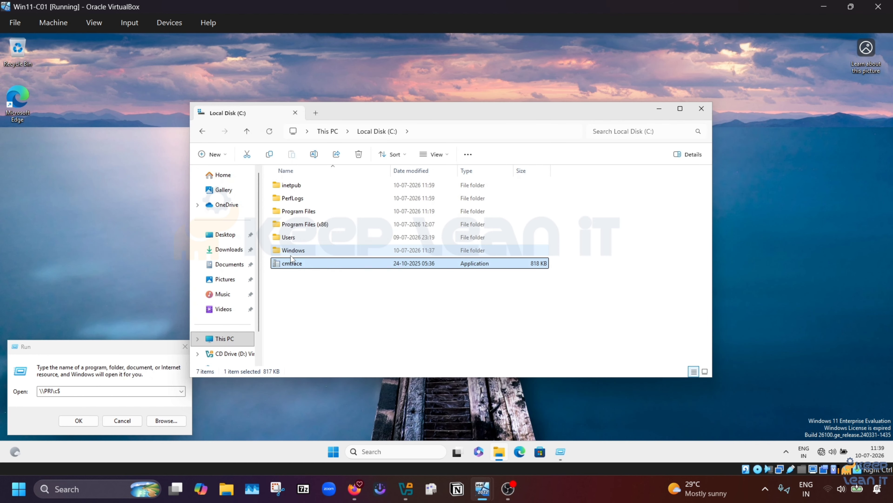
Step: Open C:\Windows\ccmsetup\Logs\ccmsetup.log with the Configuration Manager Trace Log Tool
{"action": "double_click", "coordinate": [291, 250]}
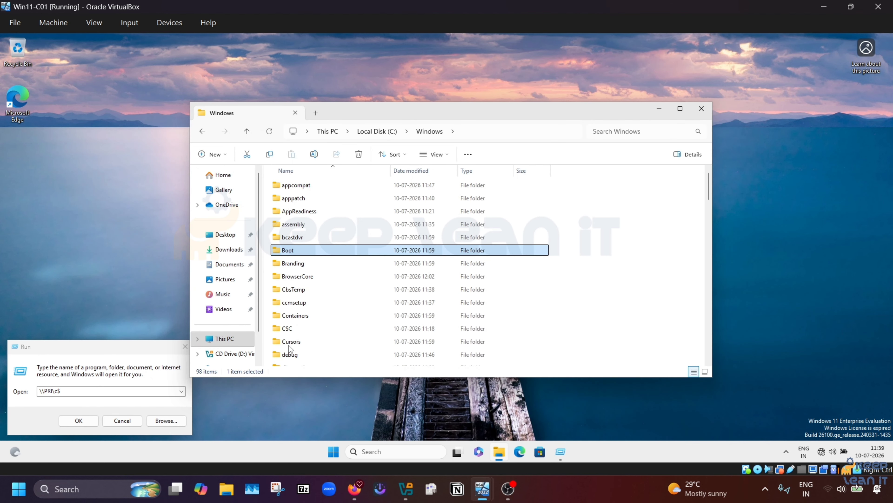
{"action": "double_click", "coordinate": [294, 305]}
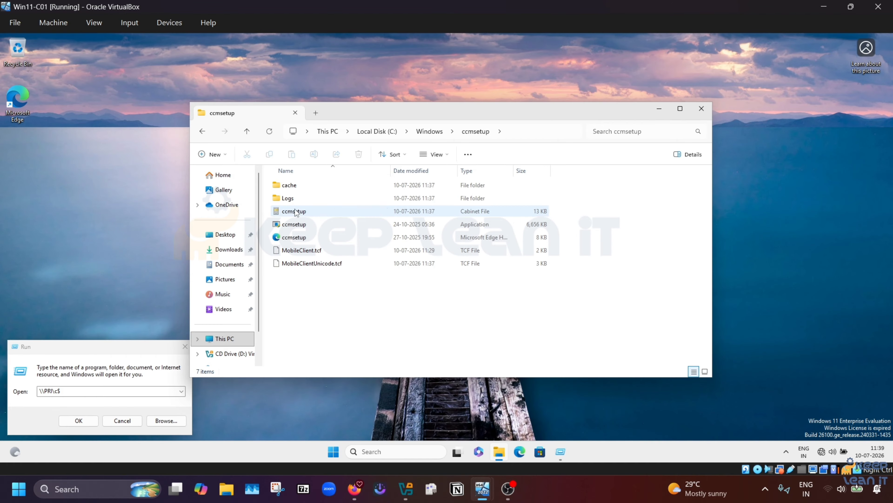
{"action": "double_click", "coordinate": [289, 198]}
{"action": "left_click", "coordinate": [321, 185]}
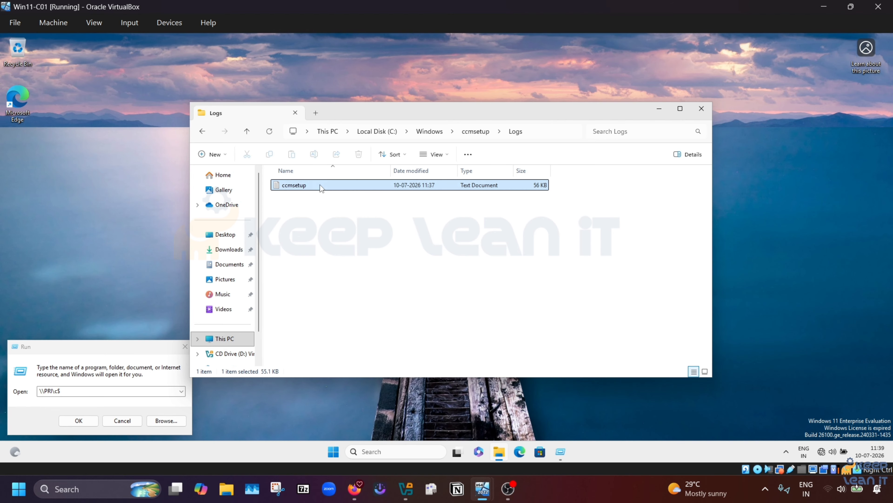
{"action": "right_click", "coordinate": [374, 184]}
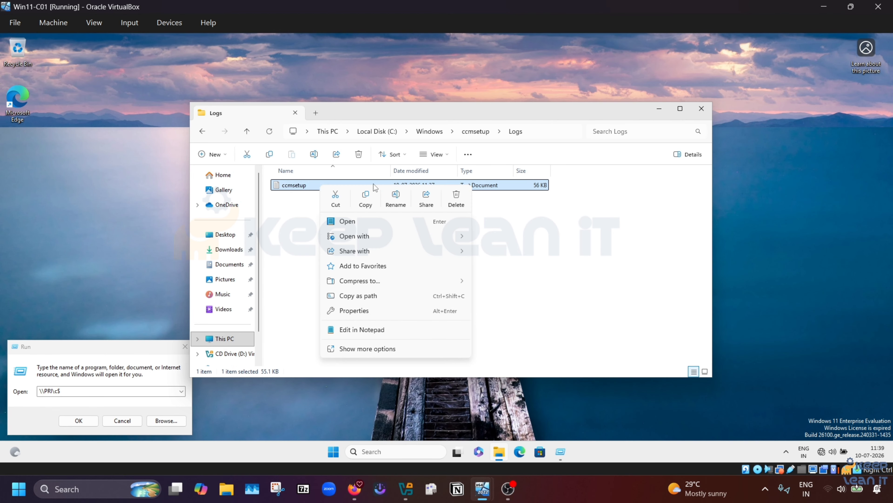
{"action": "mouse_move", "coordinate": [371, 238]}
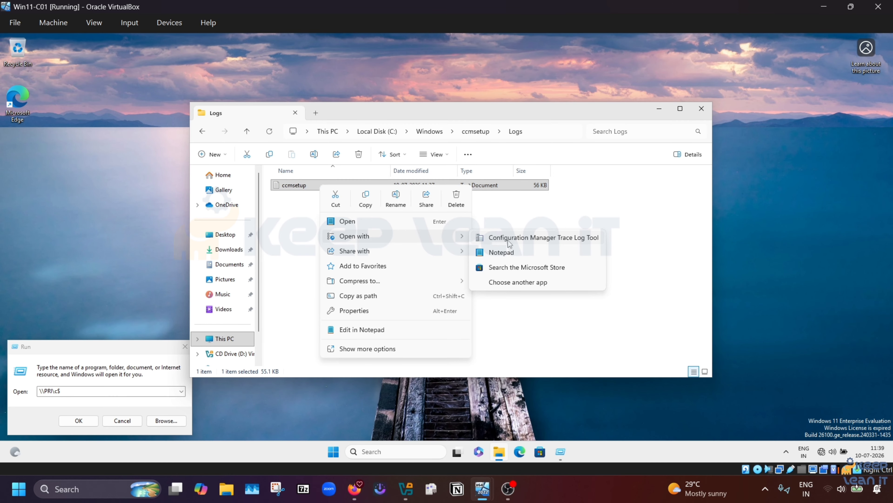
{"action": "left_click", "coordinate": [509, 238]}
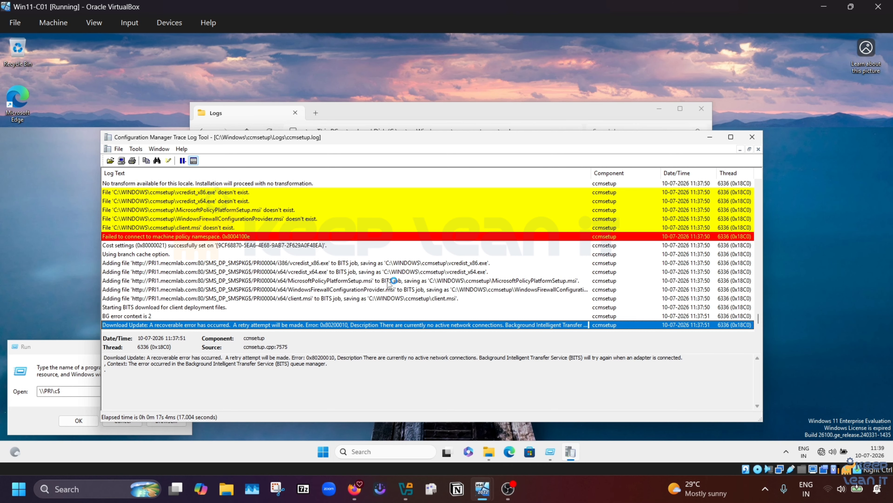
Step: Scroll the log and inspect the 'Failed to connect to machine policy namespace' 0x8004100e errors
{"action": "scroll", "coordinate": [427, 283], "scroll_direction": "up", "scroll_amount": 10}
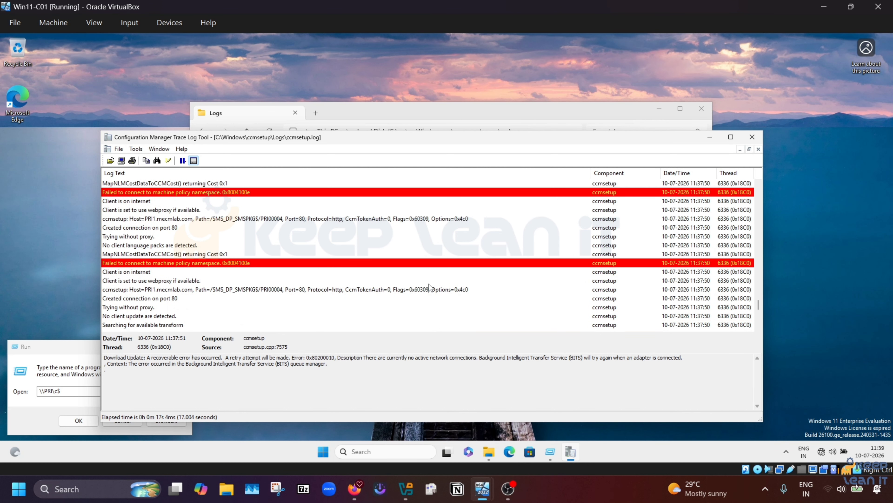
{"action": "scroll", "coordinate": [429, 283], "scroll_direction": "up", "scroll_amount": 10}
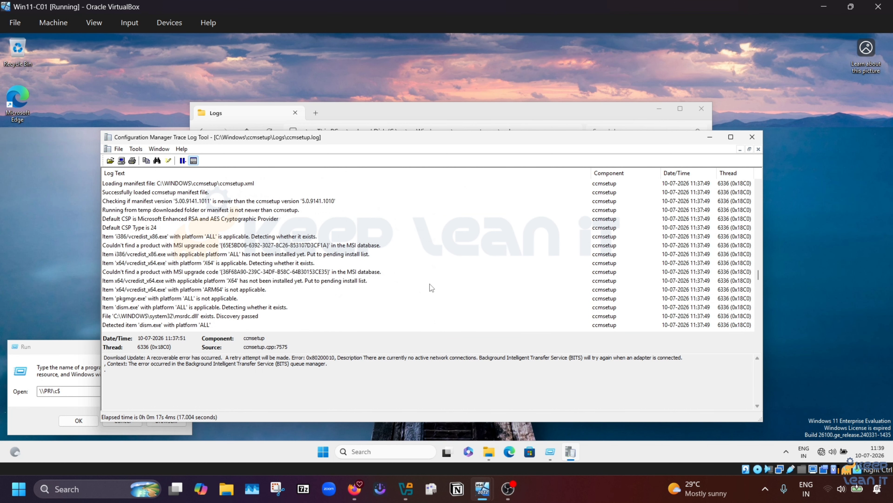
{"action": "scroll", "coordinate": [430, 284], "scroll_direction": "up", "scroll_amount": 12}
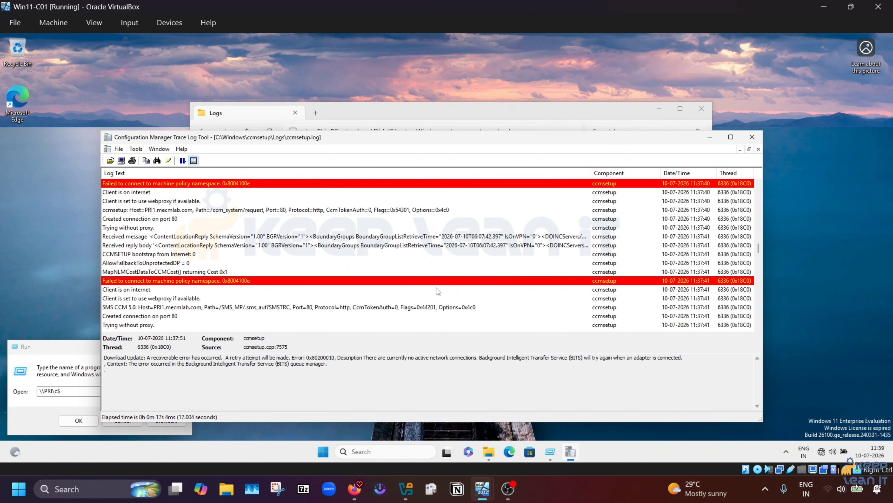
{"action": "scroll", "coordinate": [437, 289], "scroll_direction": "up", "scroll_amount": 10}
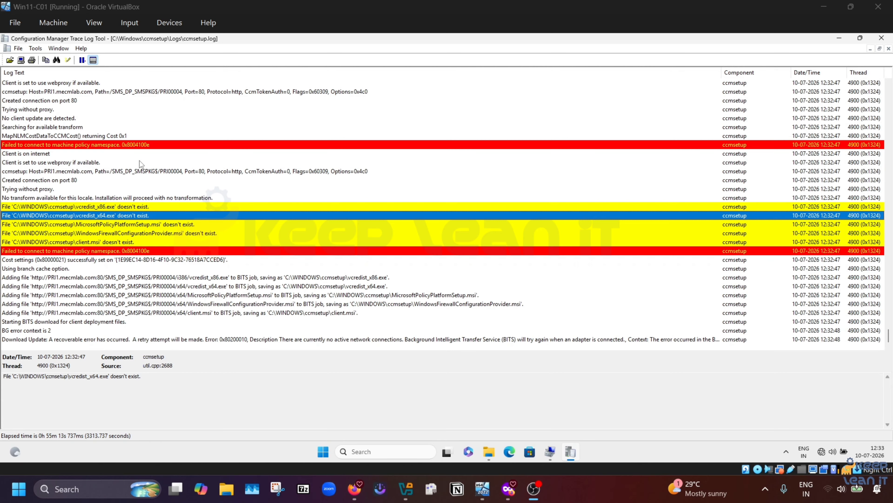
{"action": "left_click", "coordinate": [144, 145]}
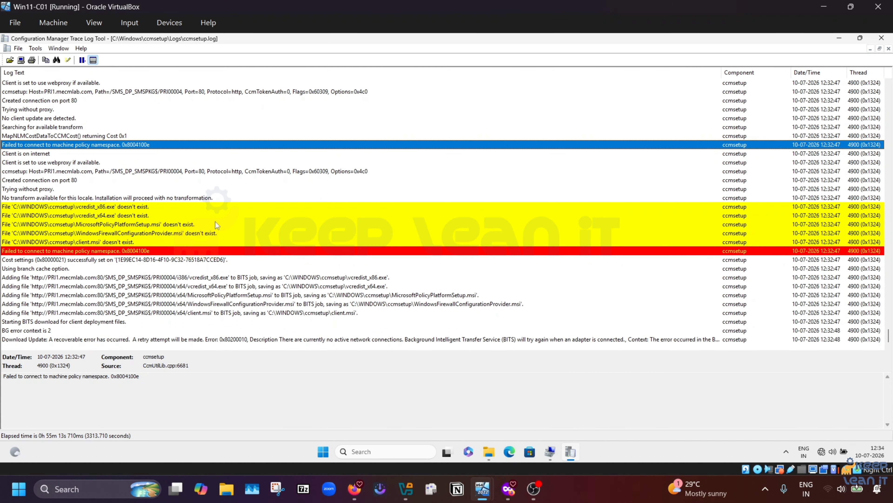
{"action": "scroll", "coordinate": [215, 222], "scroll_direction": "up", "scroll_amount": 6}
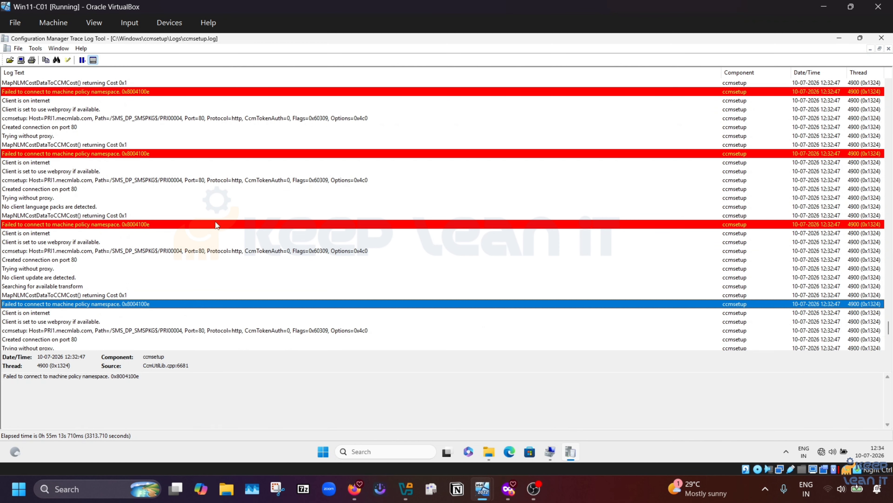
{"action": "scroll", "coordinate": [216, 223], "scroll_direction": "up", "scroll_amount": 4}
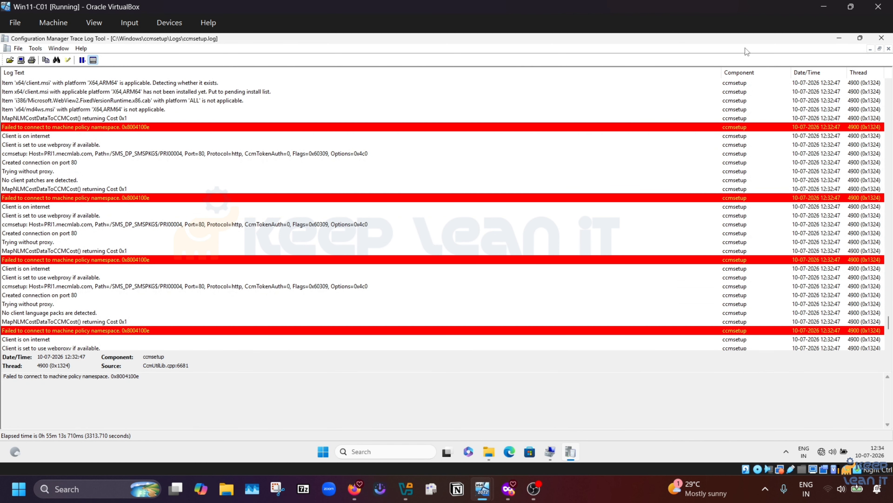
Step: Minimize CMTrace and open the Administrators group in Computer Management, selecting the Administrator member
{"action": "left_click", "coordinate": [839, 38]}
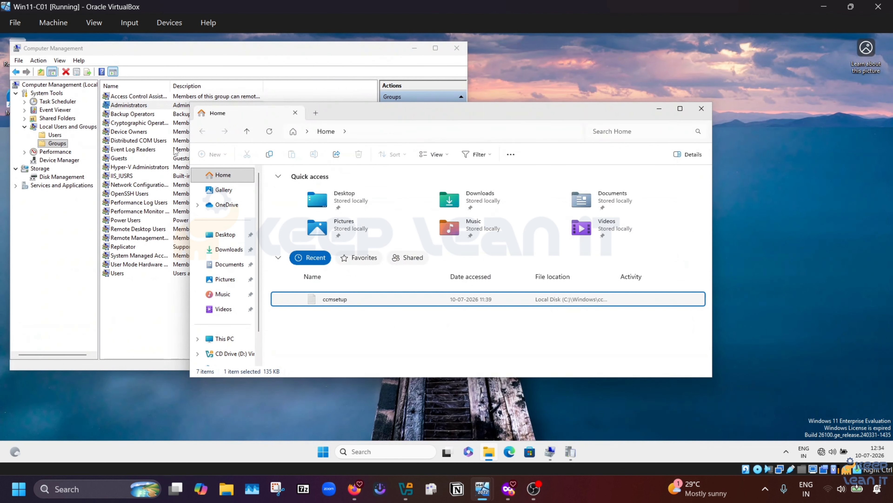
{"action": "left_click", "coordinate": [53, 145]}
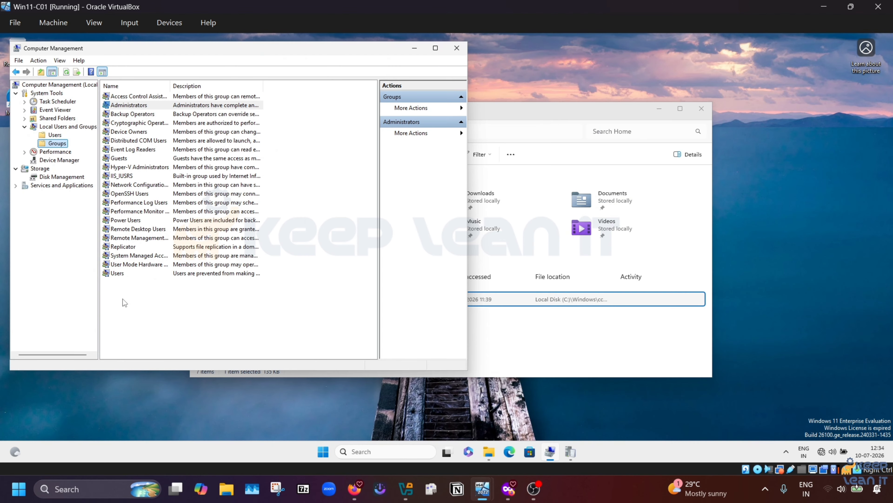
{"action": "double_click", "coordinate": [142, 105]}
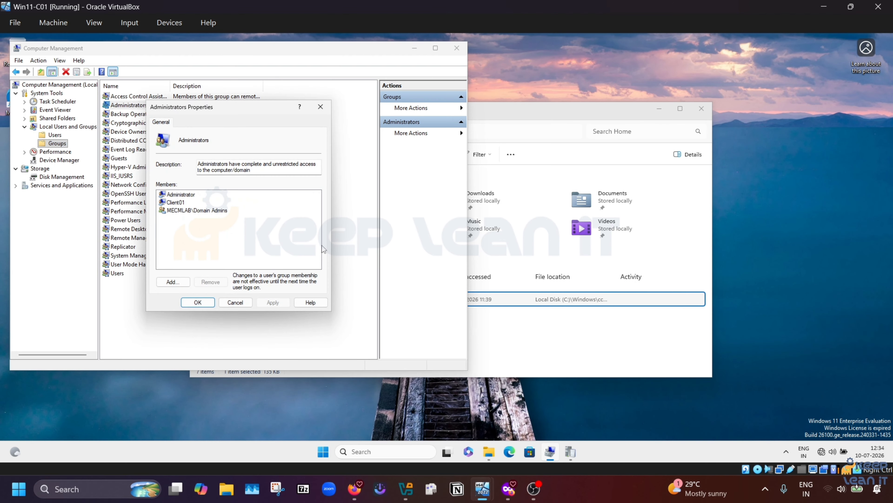
{"action": "left_click", "coordinate": [181, 195]}
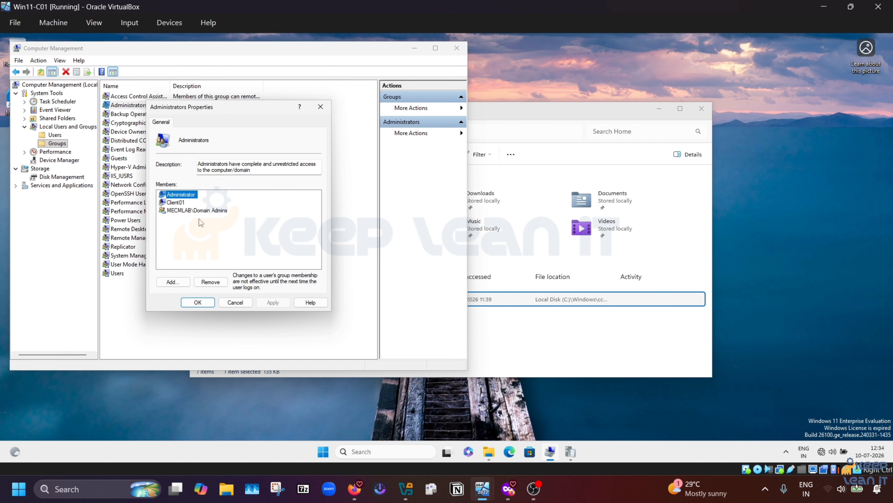
Step: Switch to the PRR1 server, sign in with the account password, and return to the console
{"action": "mouse_move", "coordinate": [492, 484]}
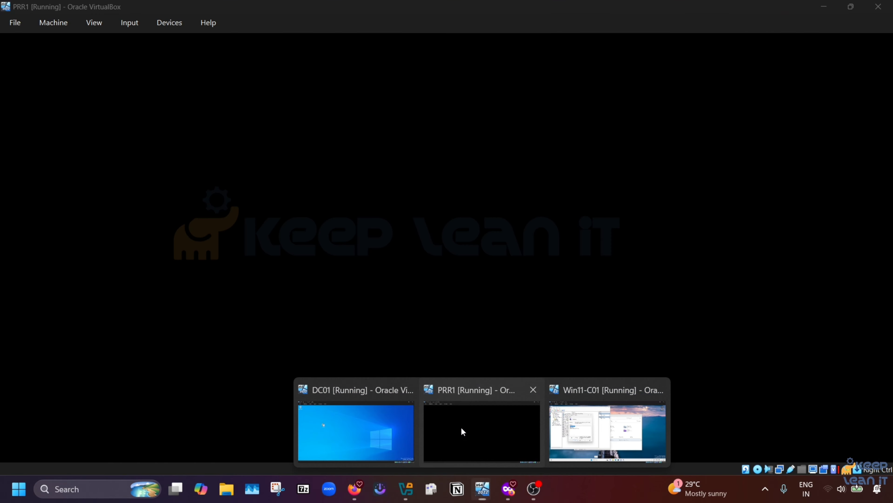
{"action": "left_click", "coordinate": [461, 427]}
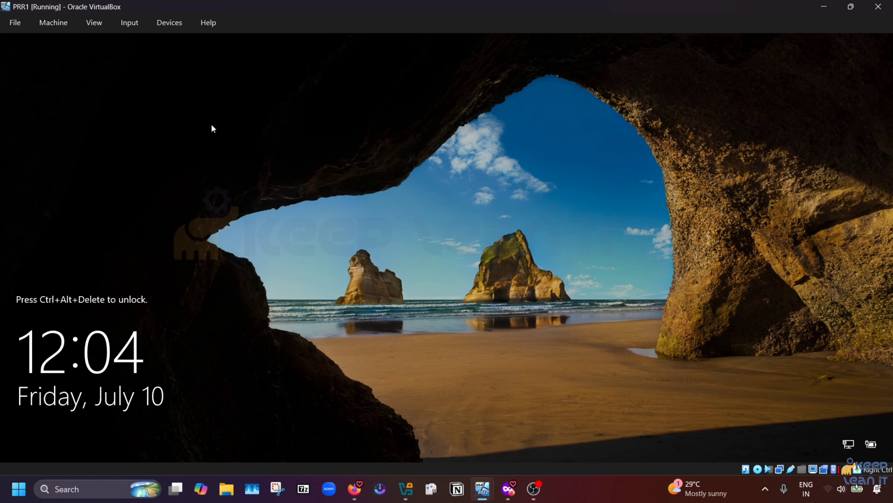
{"action": "key", "text": "ctrl+alt+Delete"}
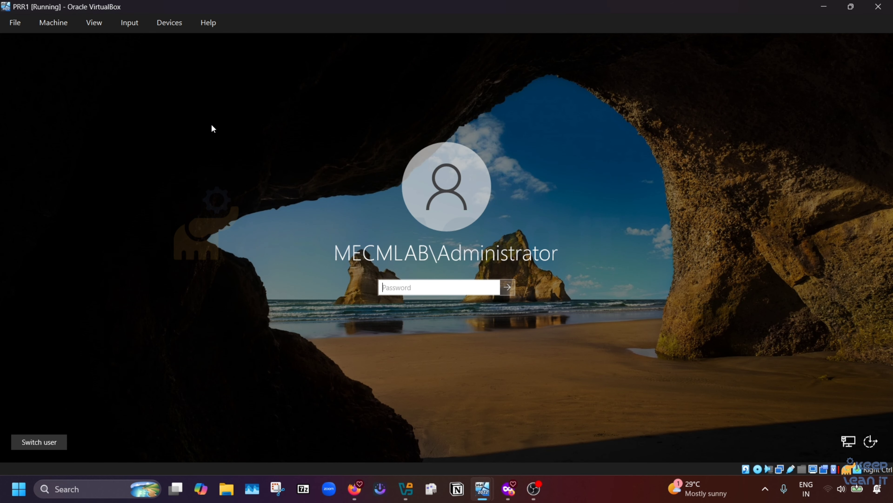
{"action": "type", "text": "•••••••"}
{"action": "key", "text": "Return"}
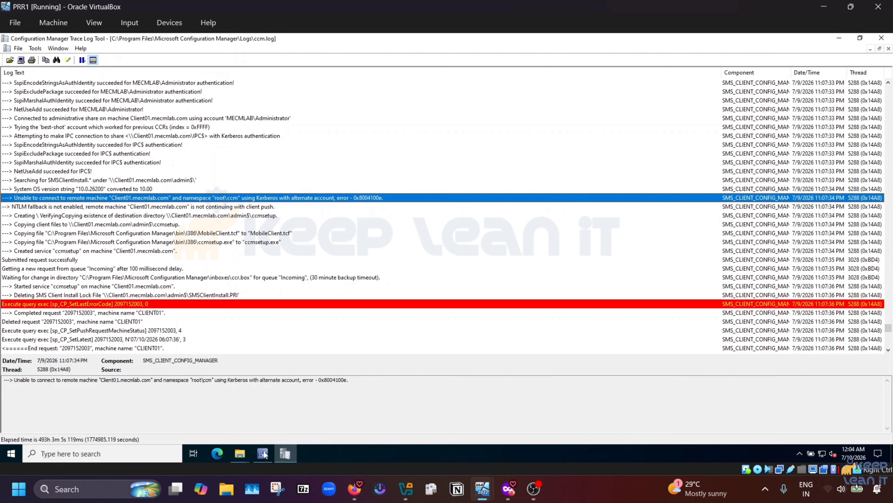
{"action": "left_click", "coordinate": [264, 453]}
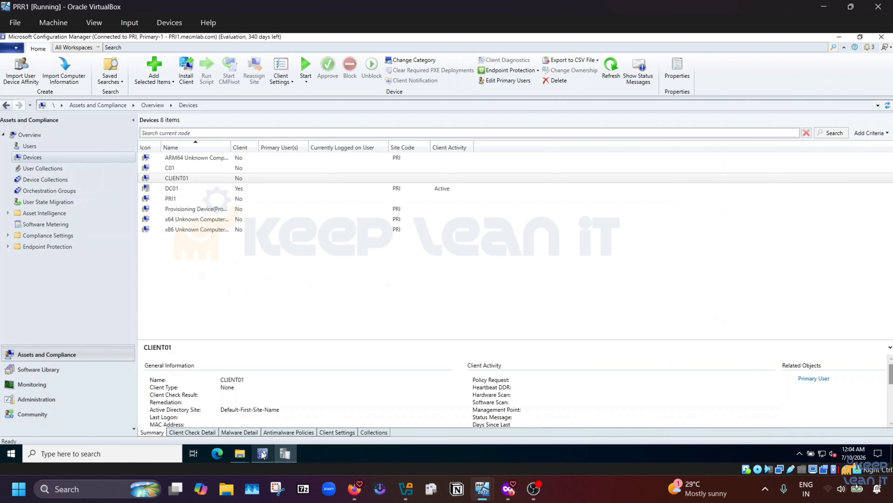
Step: Open Client Push Installation properties for PRI - Primary-1 and review the Accounts tab
{"action": "left_click", "coordinate": [46, 399]}
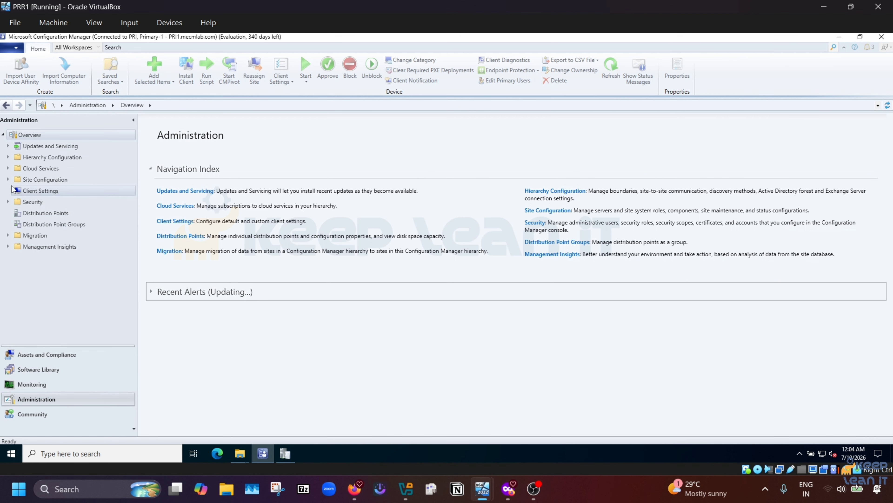
{"action": "left_click", "coordinate": [8, 179]}
{"action": "left_click", "coordinate": [33, 190]}
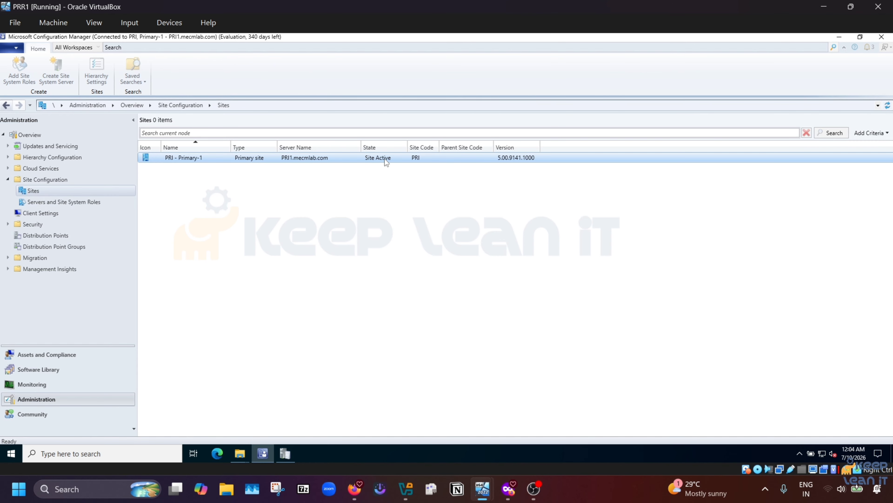
{"action": "left_click", "coordinate": [385, 159]}
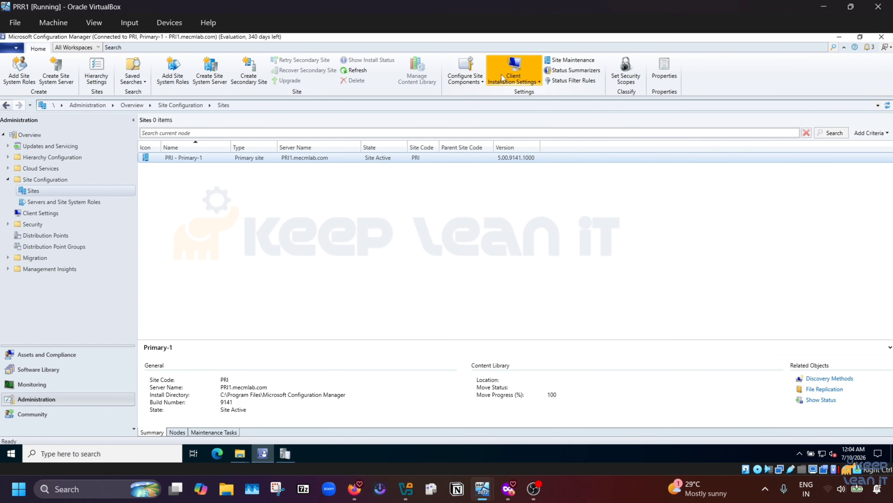
{"action": "left_click", "coordinate": [501, 74]}
{"action": "left_click", "coordinate": [517, 94]}
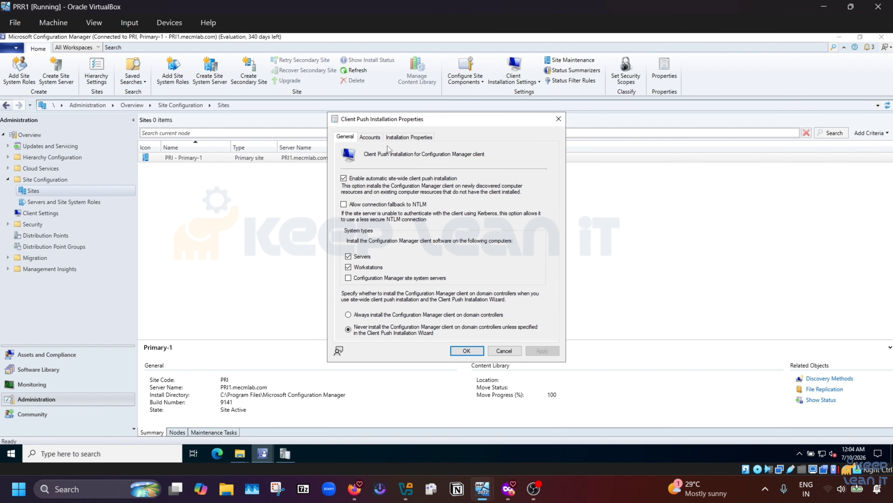
{"action": "left_click", "coordinate": [370, 136]}
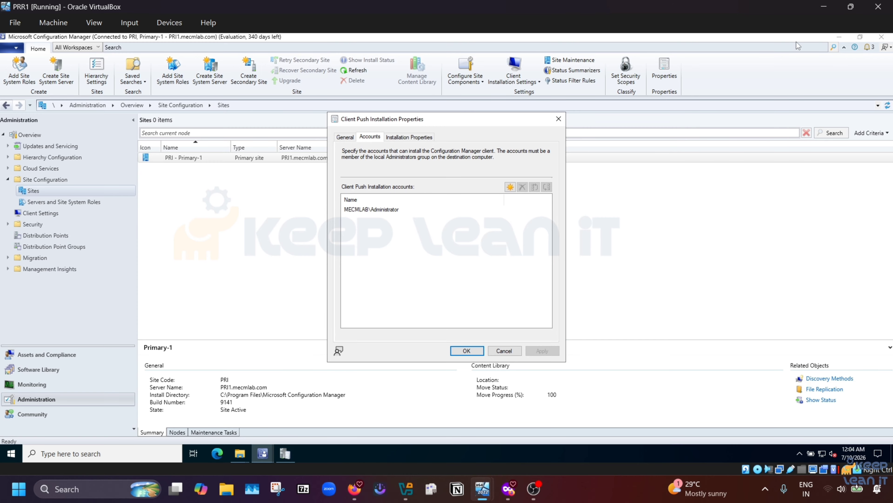
{"action": "left_click", "coordinate": [825, 7]}
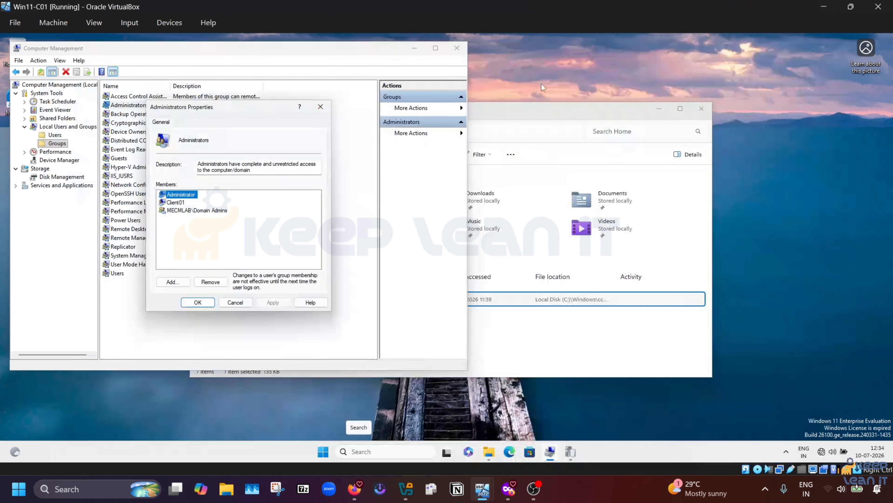
Step: Add MECMLAB\Administrator to the local Administrators group via Check Names, then Apply and OK
{"action": "left_click", "coordinate": [220, 235]}
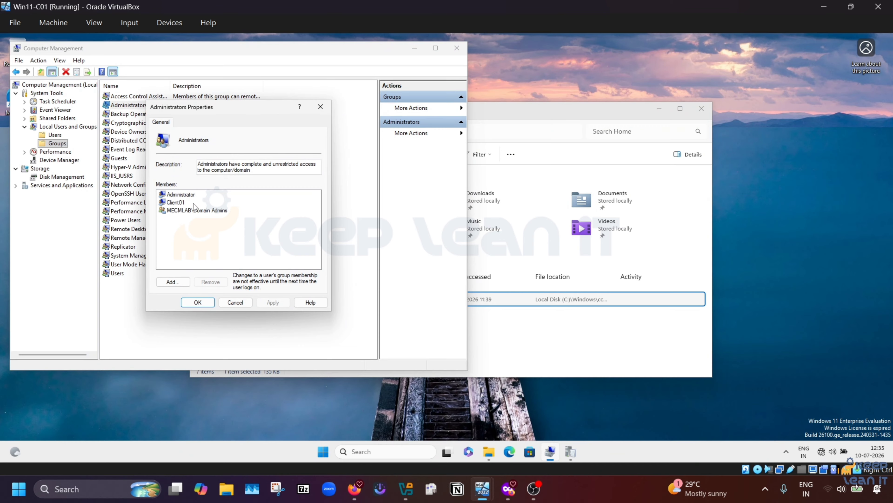
{"action": "left_click", "coordinate": [184, 194]}
{"action": "left_click", "coordinate": [172, 281]}
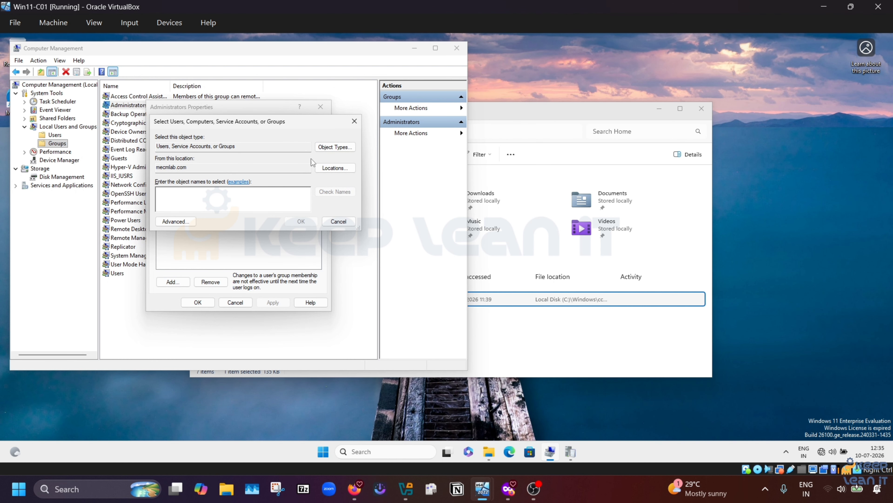
{"action": "left_click", "coordinate": [337, 147]}
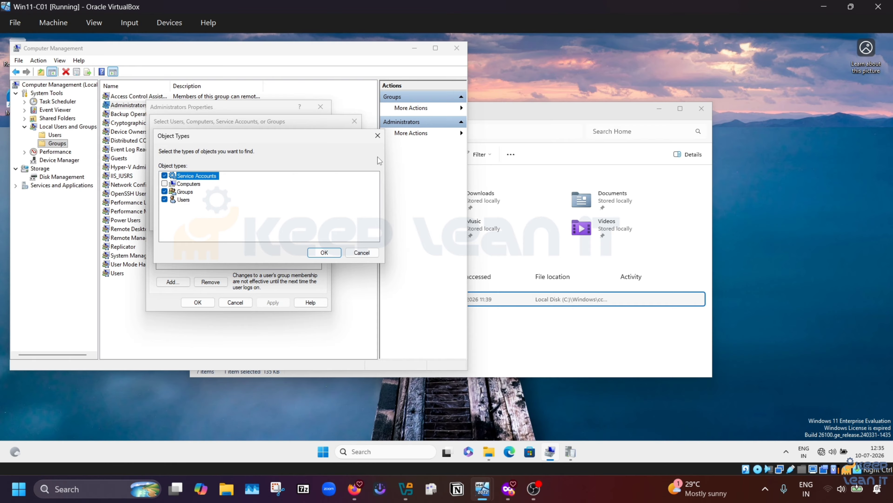
{"action": "left_click", "coordinate": [378, 136]}
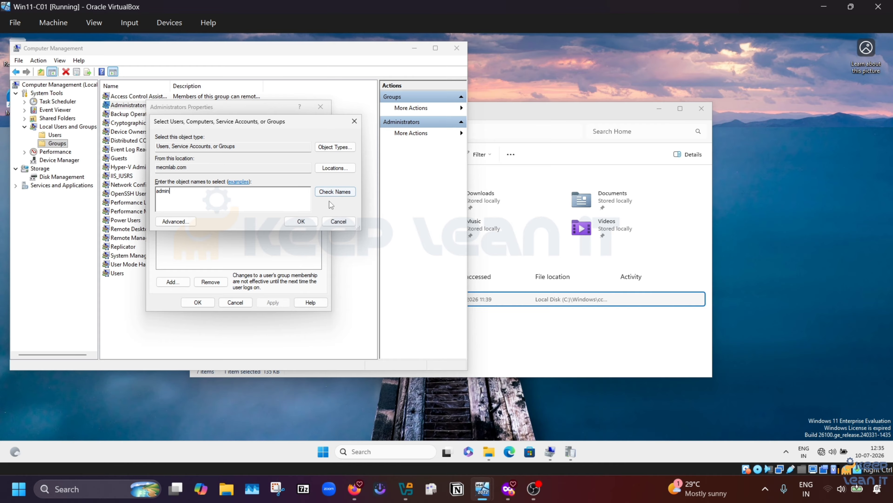
{"action": "left_click", "coordinate": [334, 192]}
{"action": "left_click", "coordinate": [305, 223]}
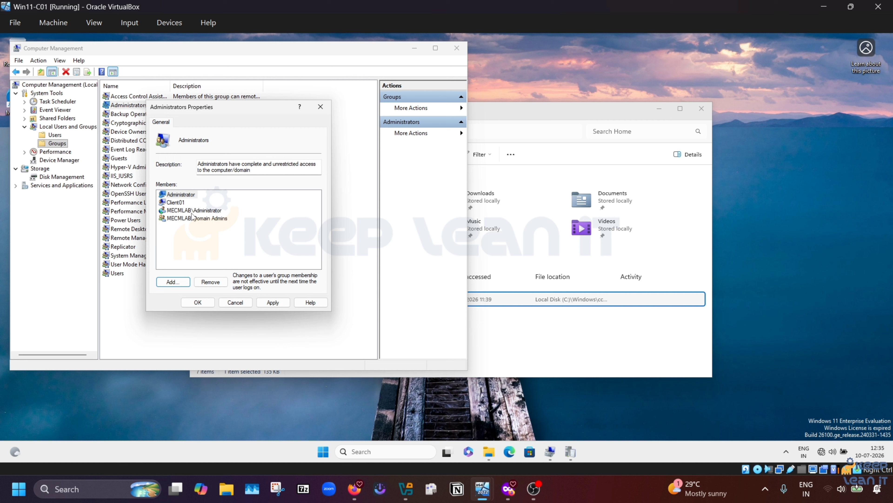
{"action": "left_click", "coordinate": [192, 212]}
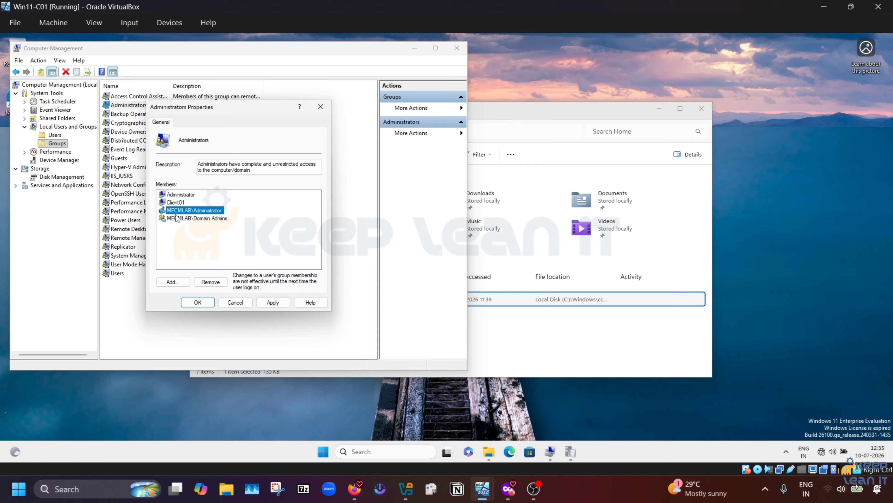
{"action": "left_click", "coordinate": [278, 301]}
{"action": "left_click", "coordinate": [198, 302]}
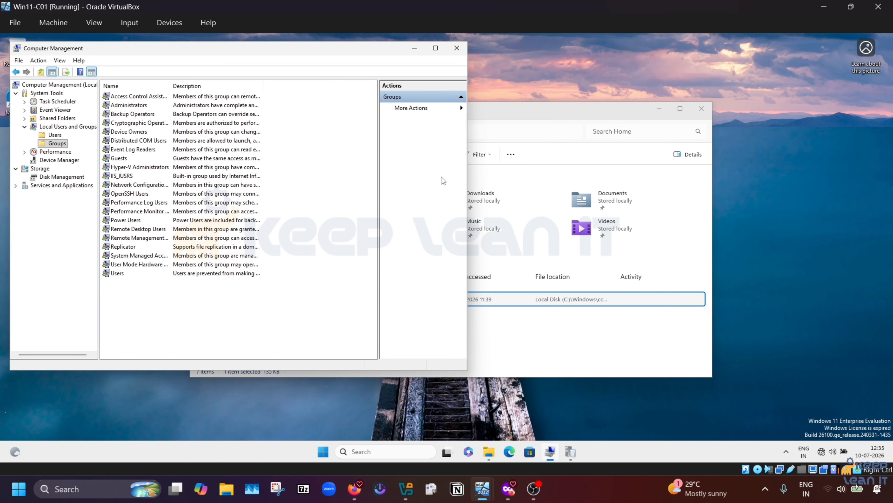
Step: Minimize Computer Management, switch to PRR1, and cancel the client push properties
{"action": "left_click", "coordinate": [415, 48]}
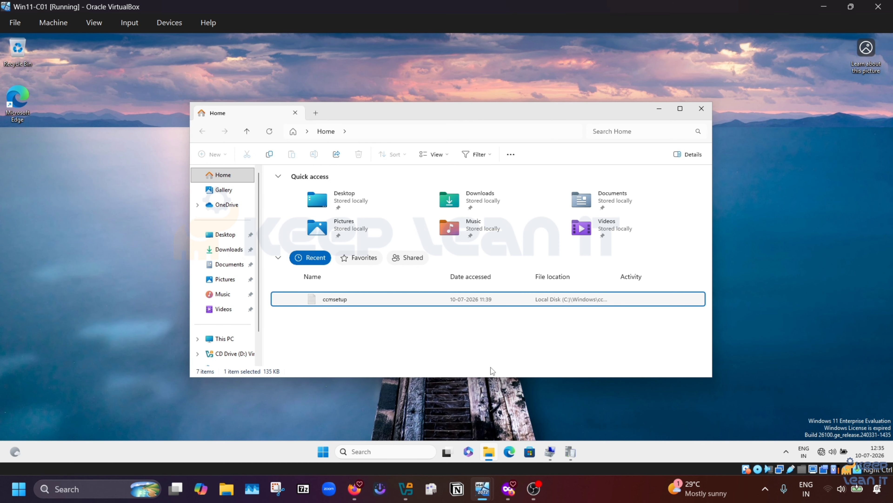
{"action": "mouse_move", "coordinate": [482, 488]}
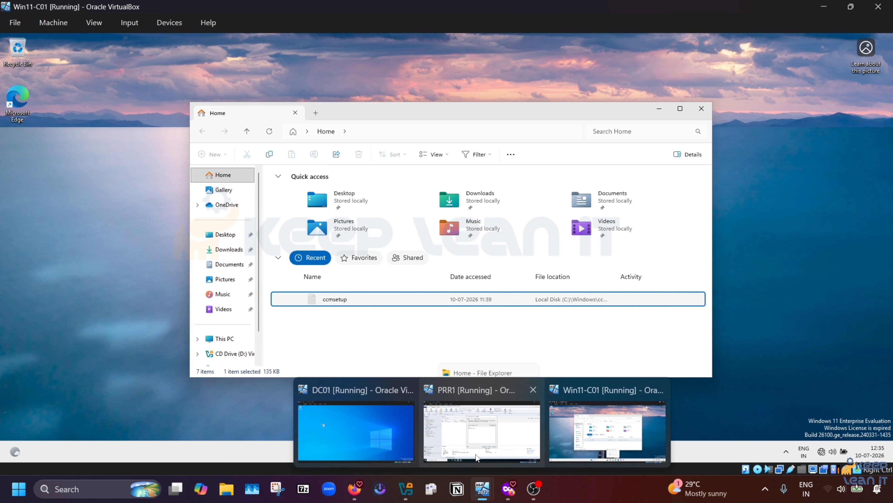
{"action": "mouse_move", "coordinate": [479, 434]}
{"action": "left_click", "coordinate": [451, 431]}
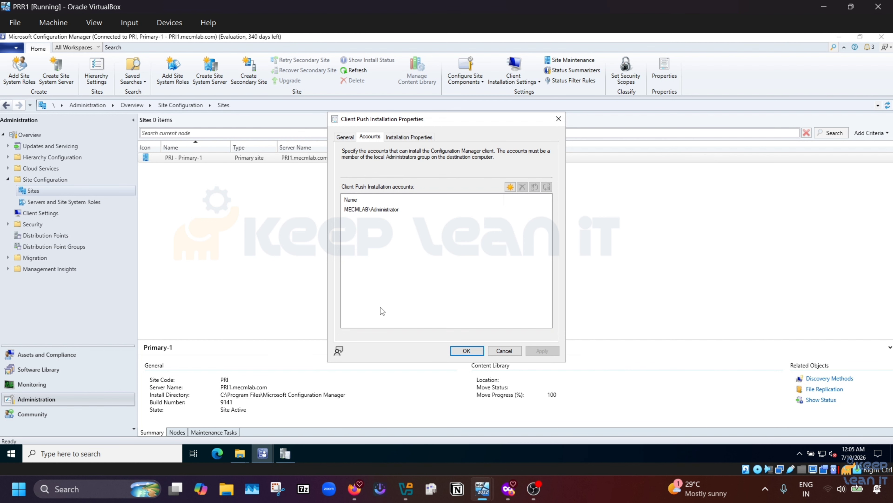
{"action": "left_click", "coordinate": [510, 352]}
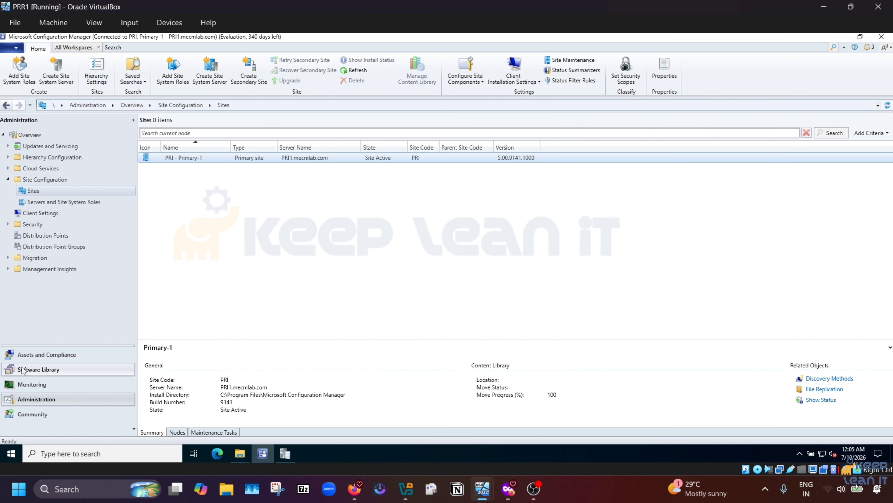
Step: From Assets and Compliance > Devices, install the client on C01 with always-install enabled
{"action": "left_click", "coordinate": [39, 355]}
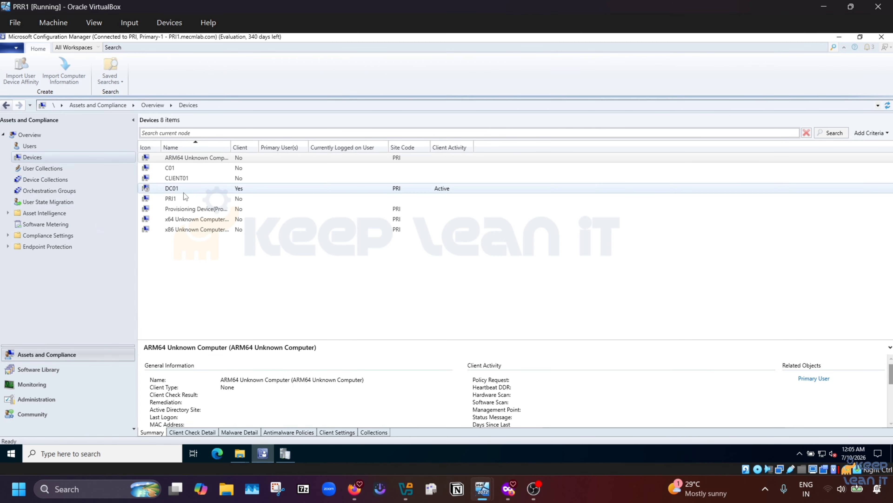
{"action": "left_click", "coordinate": [177, 169]}
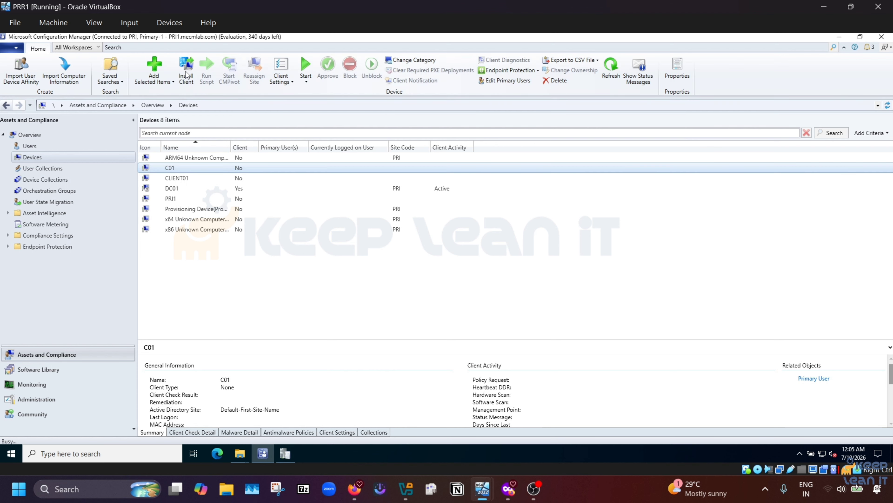
{"action": "left_click", "coordinate": [186, 74]}
{"action": "left_click", "coordinate": [494, 366]}
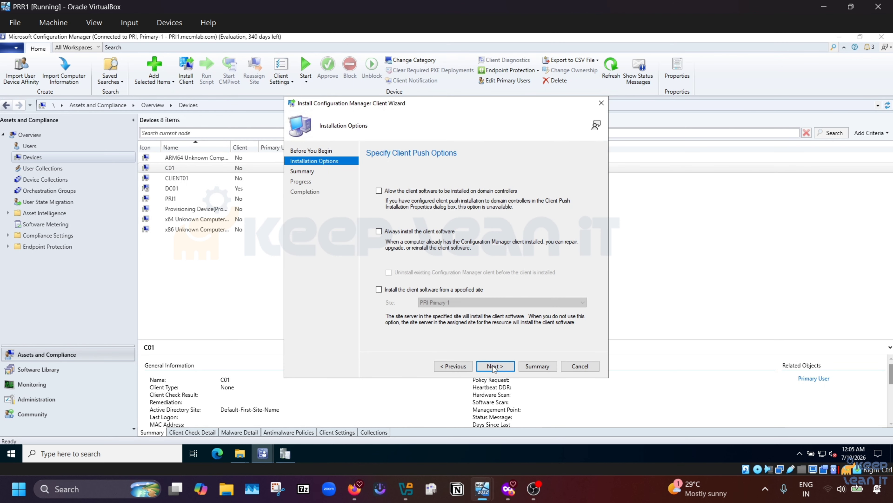
{"action": "left_click", "coordinate": [420, 233]}
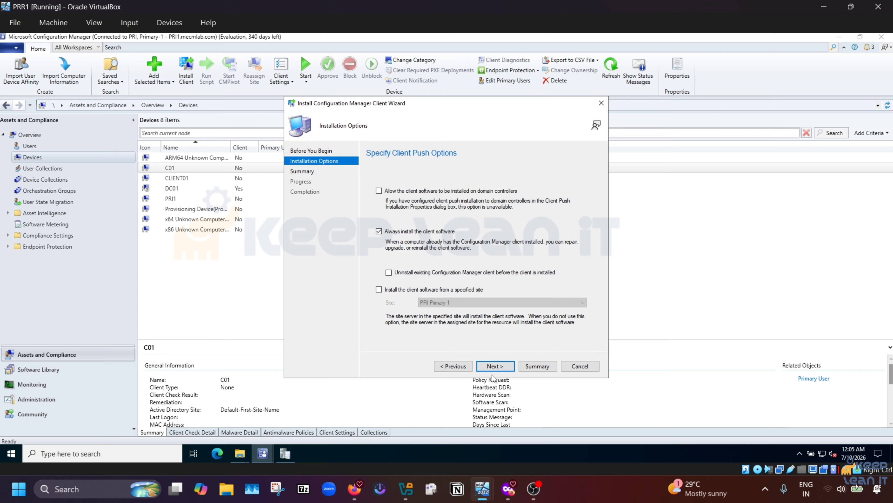
{"action": "left_click", "coordinate": [499, 366]}
{"action": "left_click", "coordinate": [500, 366]}
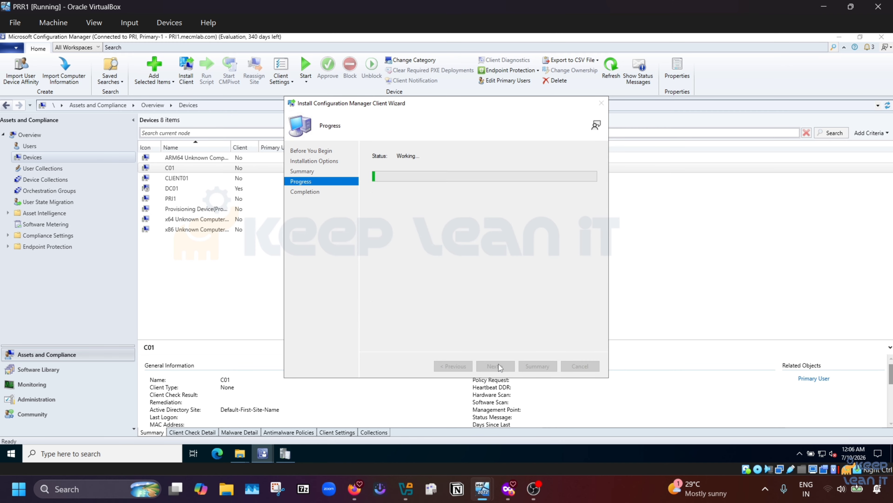
{"action": "left_click", "coordinate": [585, 366]}
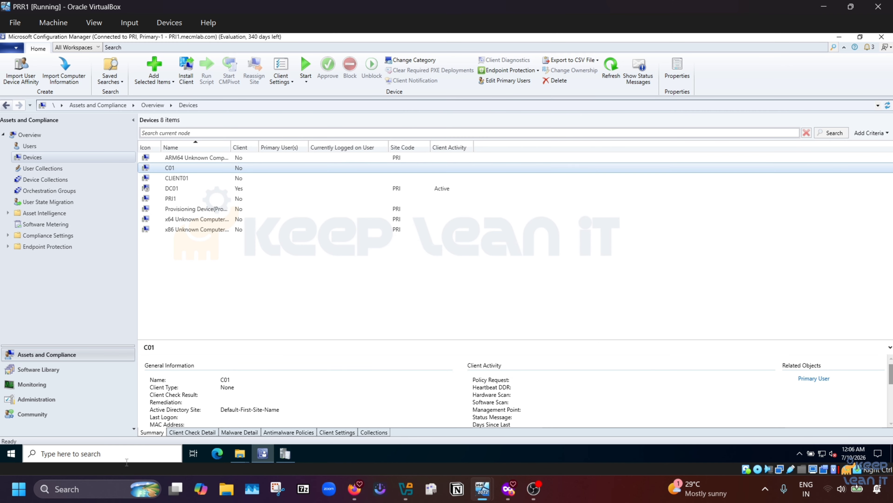
Step: In ccm.log, inspect C01's 'Attempting to connect to administrative share' line and the latest 'Waiting for change' entry
{"action": "mouse_move", "coordinate": [239, 454]}
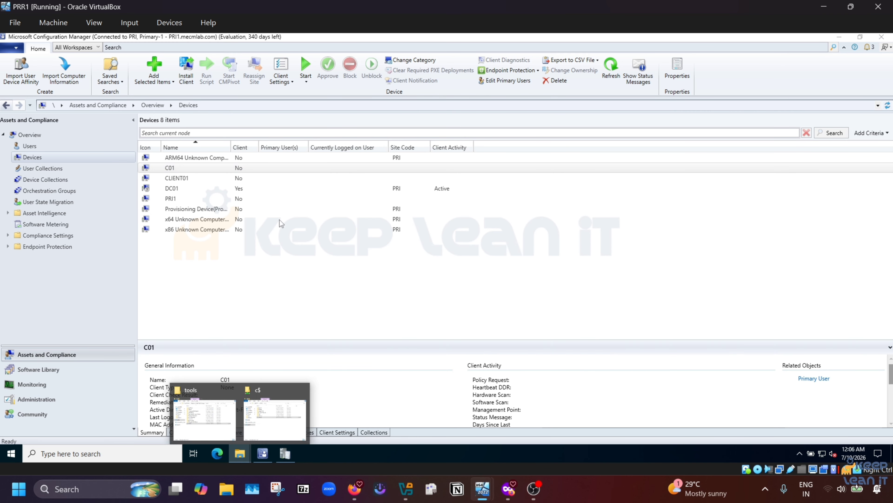
{"action": "left_click", "coordinate": [290, 455]}
{"action": "left_click", "coordinate": [231, 171]}
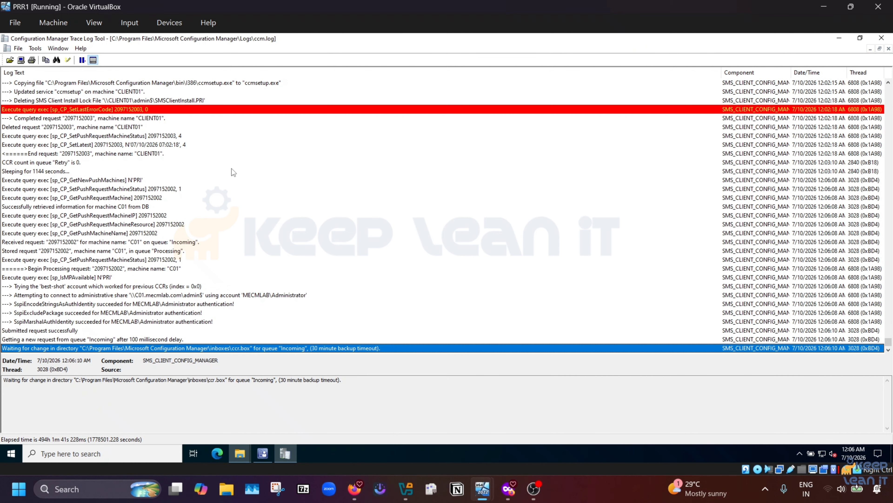
{"action": "left_click", "coordinate": [141, 297]}
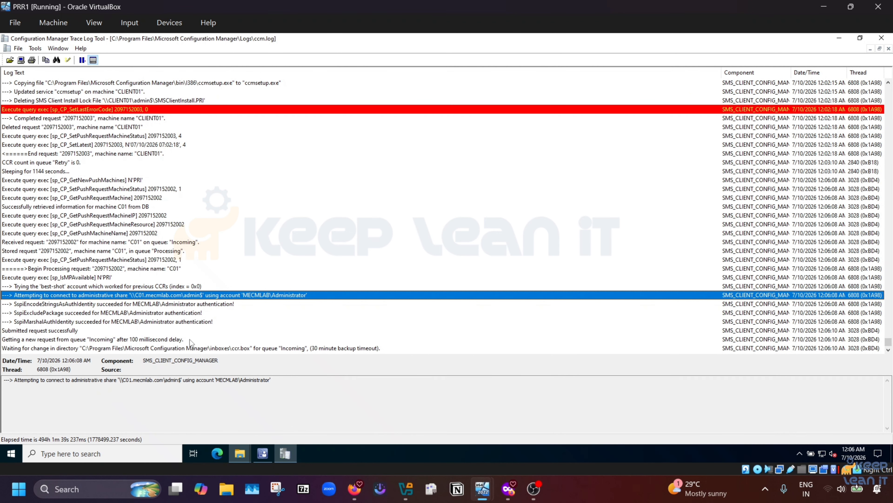
{"action": "left_click", "coordinate": [189, 348]}
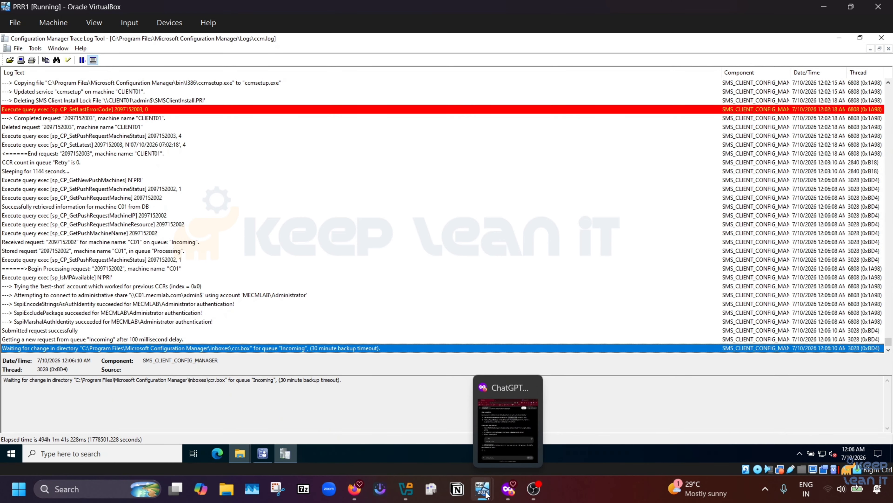
{"action": "mouse_move", "coordinate": [485, 492]}
{"action": "left_click", "coordinate": [510, 426]}
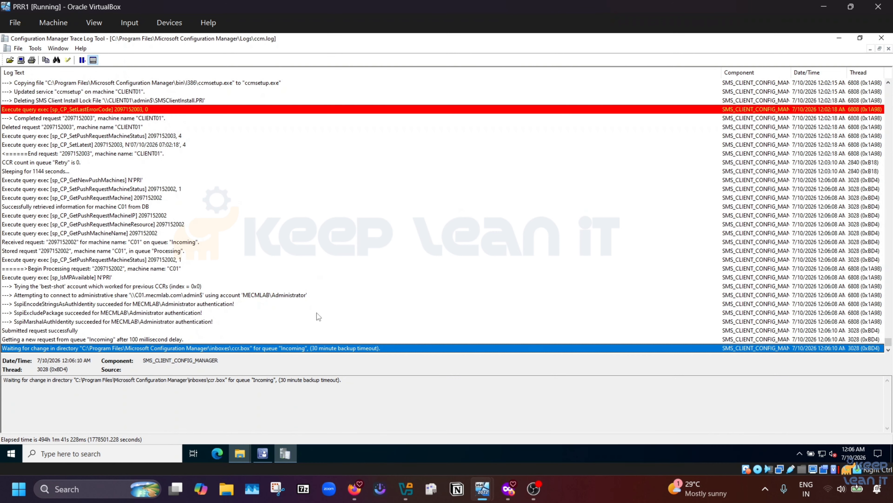
Step: Open Win11-C01's recent ccmsetup.log in the Configuration Manager Trace Log Tool, maximized
{"action": "left_click", "coordinate": [825, 7]}
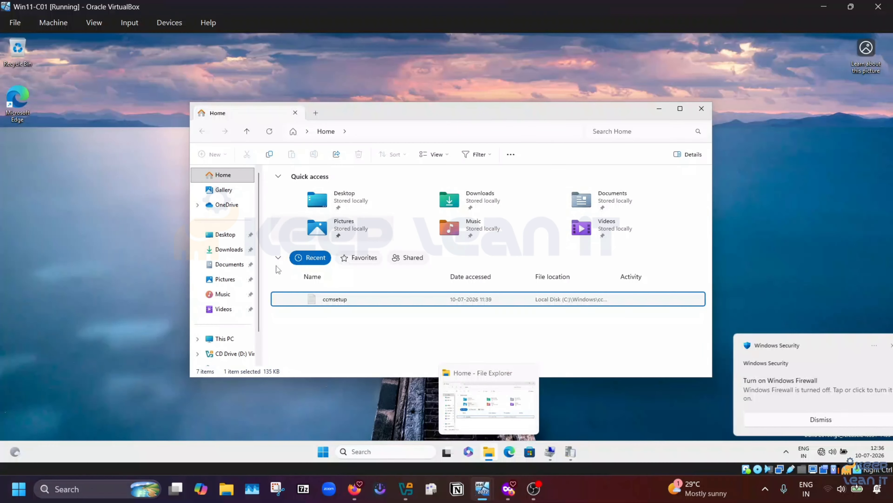
{"action": "right_click", "coordinate": [339, 303]}
{"action": "mouse_move", "coordinate": [377, 148]}
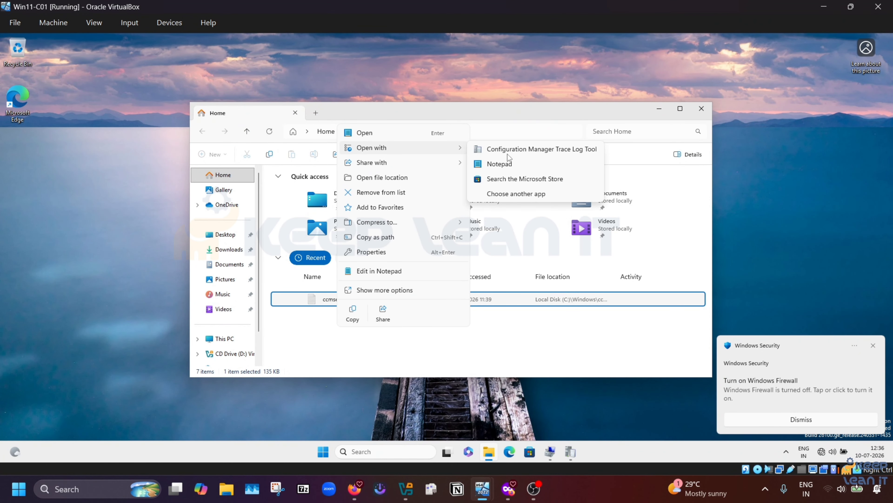
{"action": "left_click", "coordinate": [508, 152]}
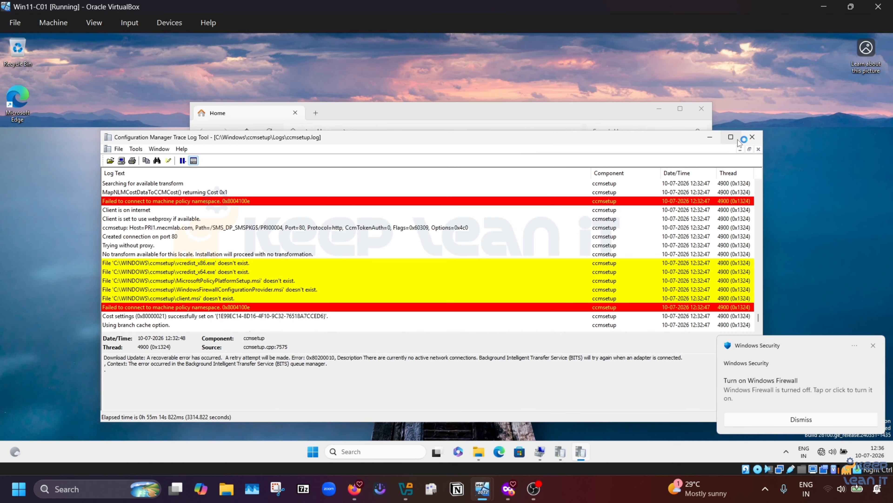
{"action": "left_click", "coordinate": [731, 137]}
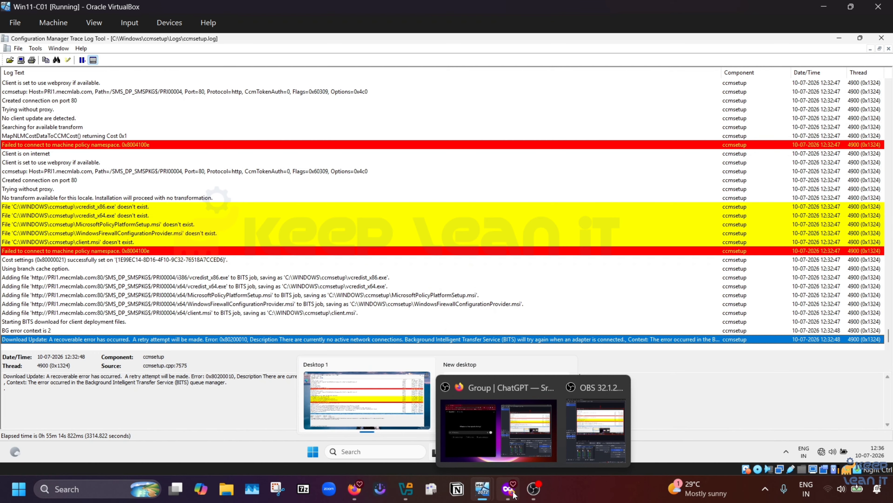
Step: Switch to the PRR1 server VM and inspect the 'Connecting to the server' log entry
{"action": "mouse_move", "coordinate": [487, 494]}
{"action": "left_click", "coordinate": [469, 436]}
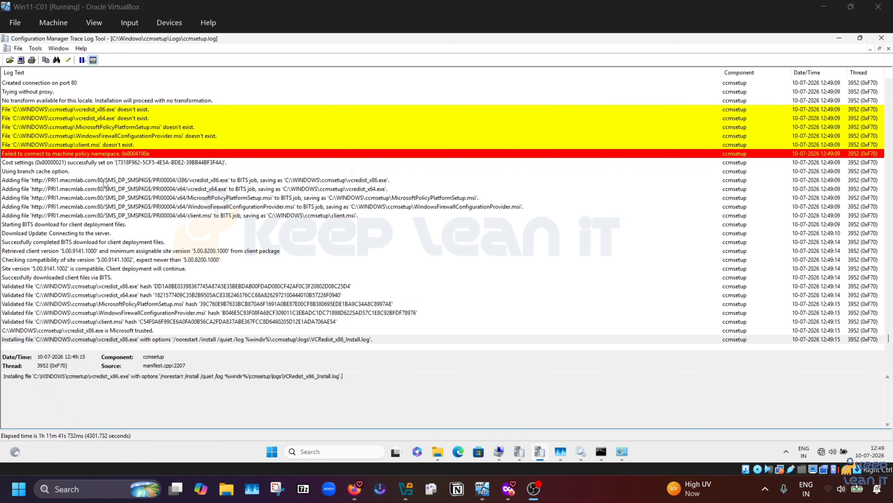
{"action": "left_click", "coordinate": [104, 234]}
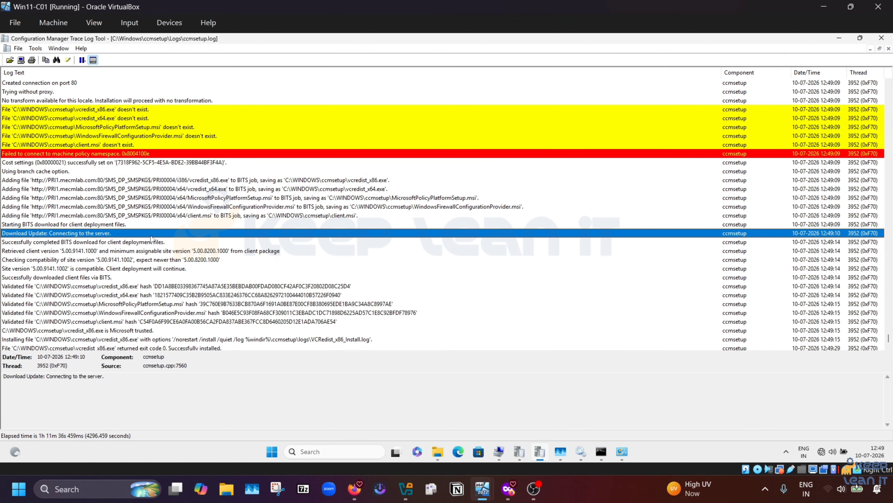
Step: Review the Ethernet adapter's IPv4 settings (10.10.10.5, DNS 10.10.10.1), then close the dialogs unchanged
{"action": "mouse_move", "coordinate": [621, 452]}
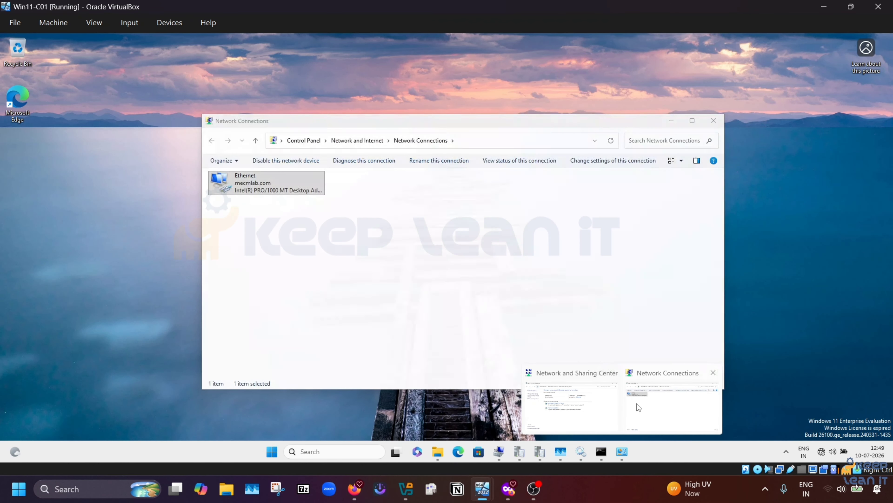
{"action": "left_click", "coordinate": [637, 403]}
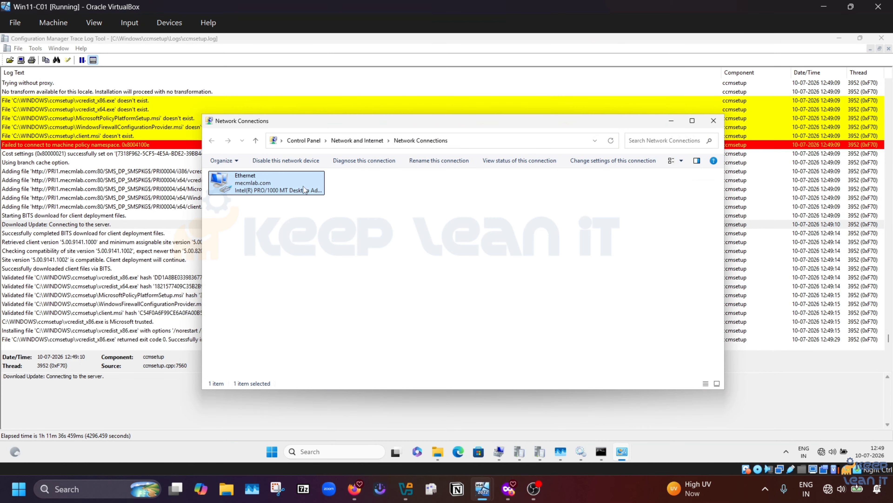
{"action": "double_click", "coordinate": [303, 185]}
{"action": "left_click", "coordinate": [405, 320]}
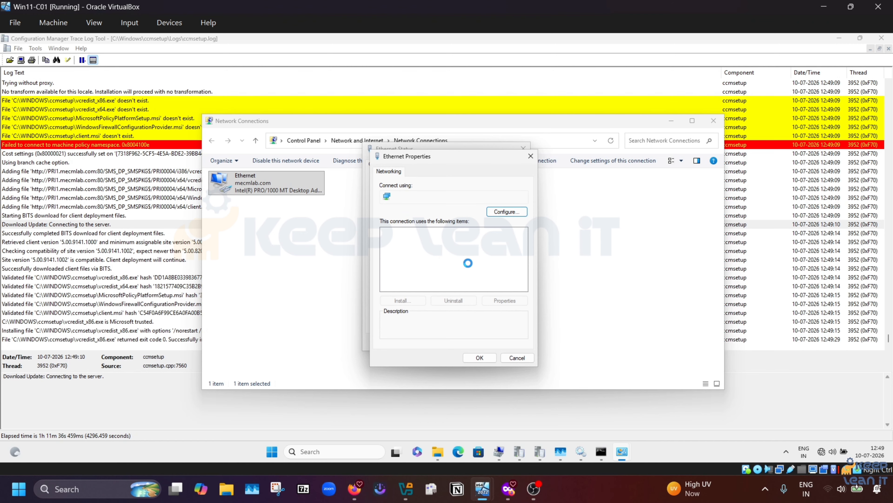
{"action": "double_click", "coordinate": [471, 255]}
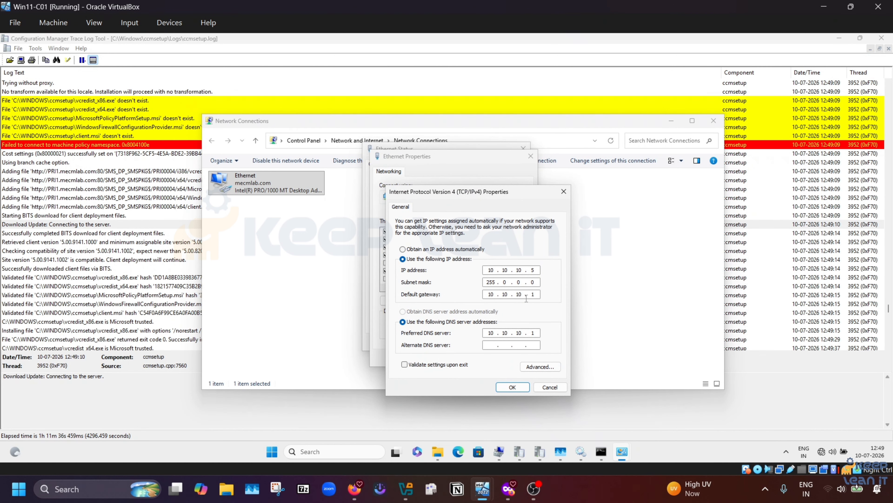
{"action": "left_click", "coordinate": [550, 387]}
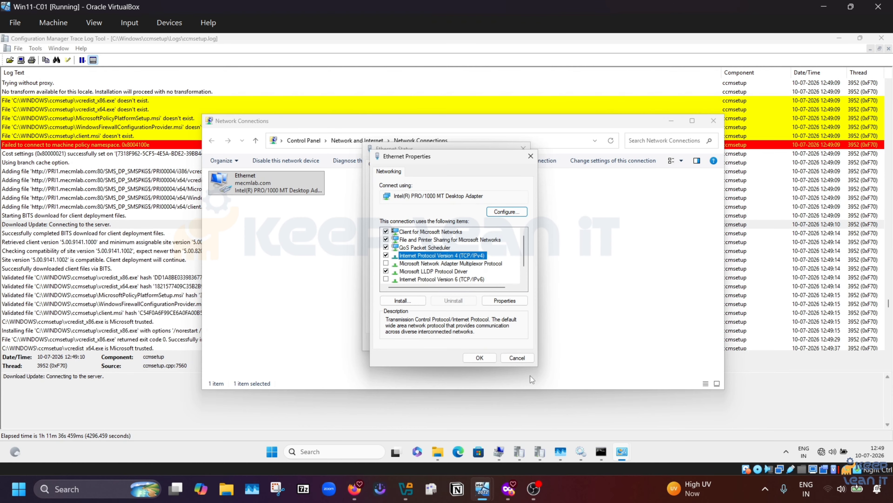
{"action": "left_click", "coordinate": [520, 358]}
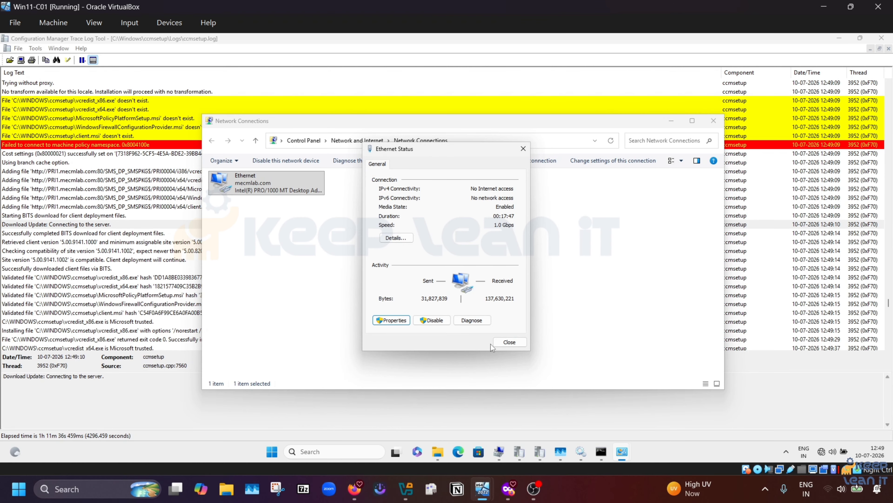
{"action": "left_click", "coordinate": [512, 342]}
Step: Follow ccmsetup.log to its final line, select the return code 0 message, and close the tool
{"action": "left_click", "coordinate": [709, 121]}
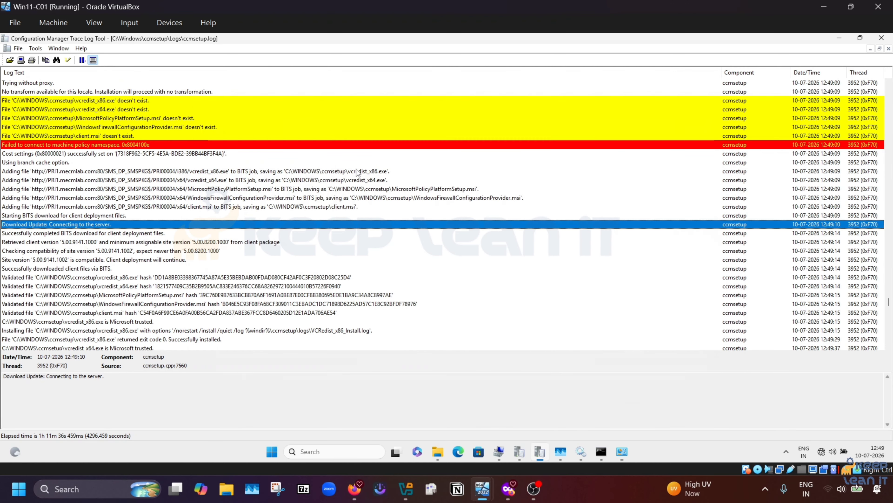
{"action": "left_click", "coordinate": [327, 241]}
{"action": "key", "text": "End"}
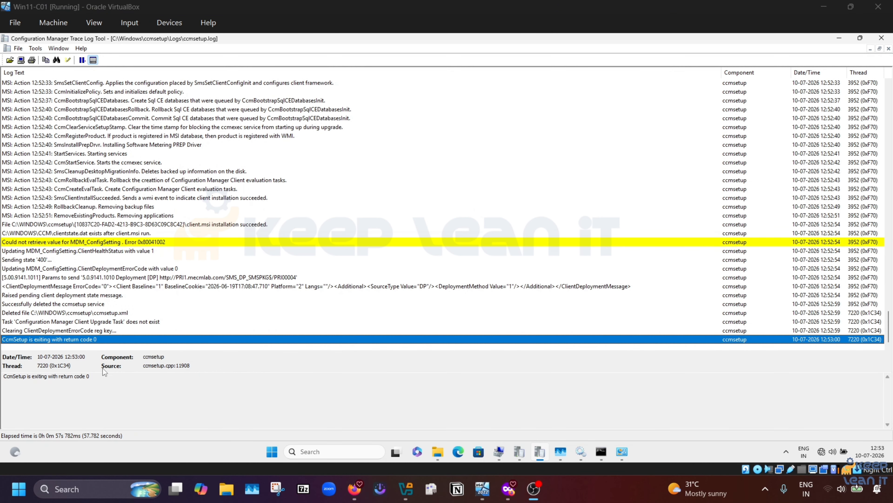
{"action": "left_click_drag", "start_coordinate": [95, 377], "coordinate": [2, 376]}
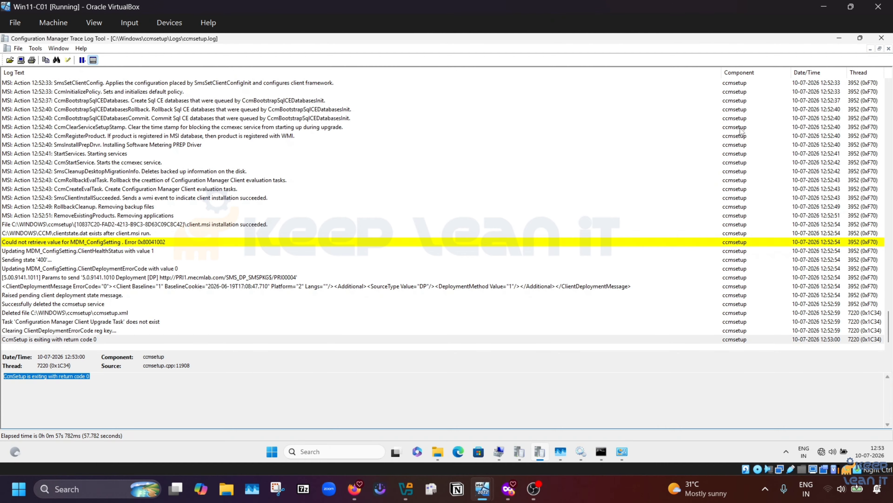
{"action": "left_click", "coordinate": [882, 38]}
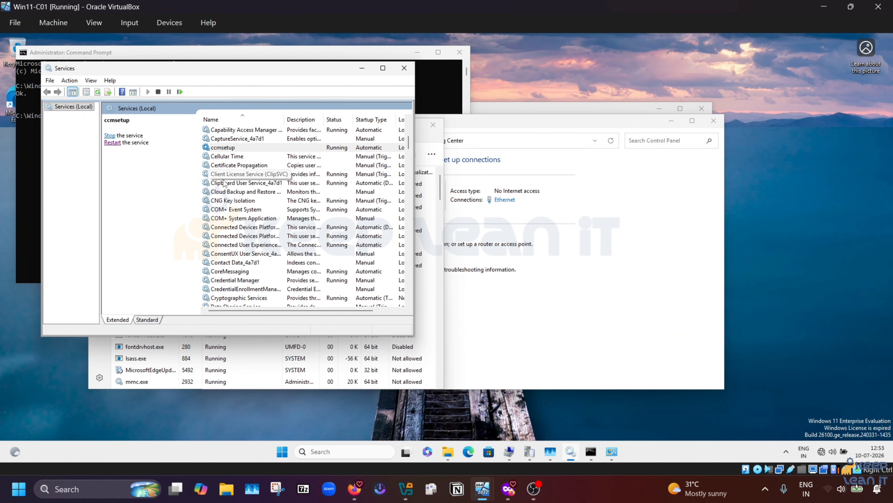
Step: Check the ccmsetup service's status and refresh the Services list
{"action": "left_click", "coordinate": [225, 157]}
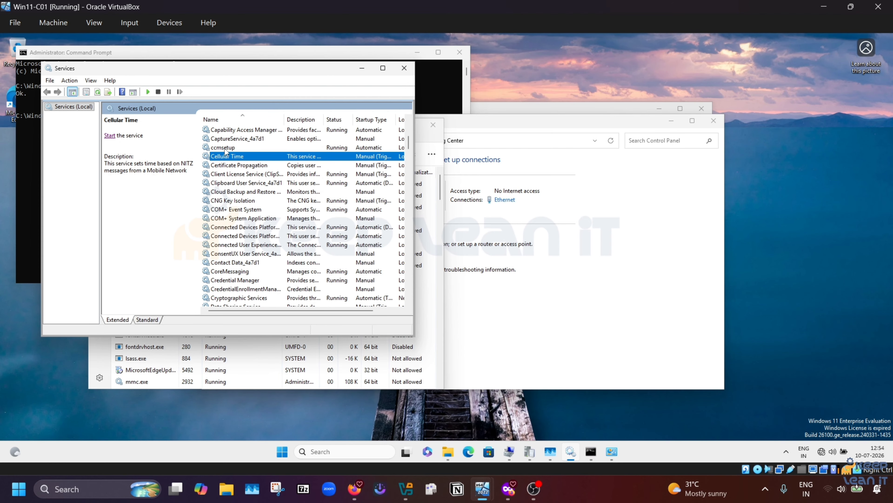
{"action": "left_click", "coordinate": [226, 149]}
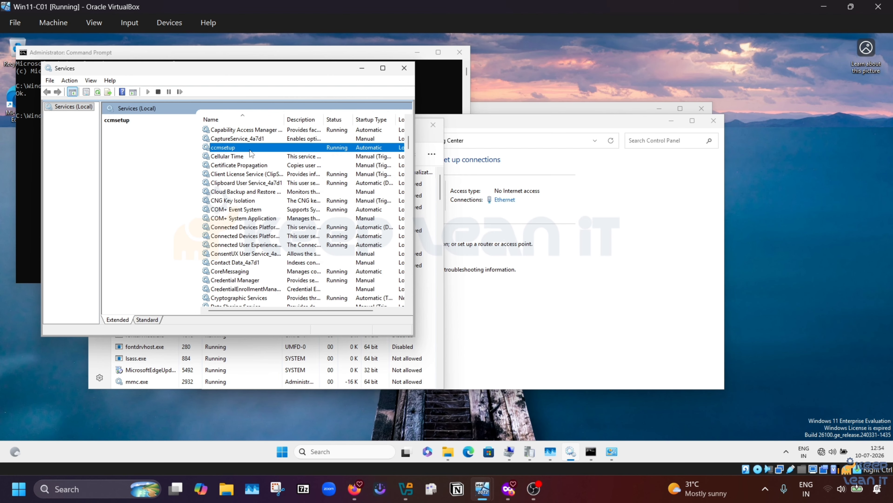
{"action": "right_click", "coordinate": [228, 158]}
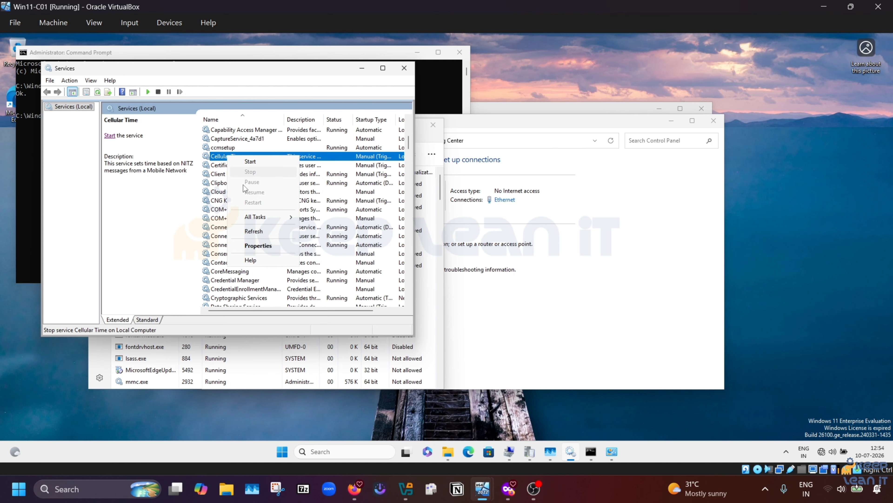
{"action": "left_click", "coordinate": [251, 231]}
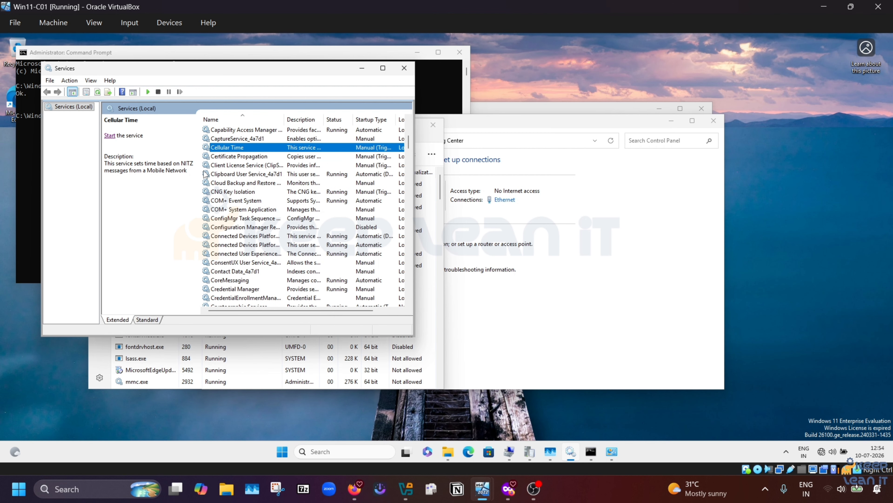
Step: Maximize Services, jump to SMS Agent Host by typing 'sms', and open File Explorer
{"action": "left_click", "coordinate": [383, 68]}
{"action": "left_click", "coordinate": [212, 214]}
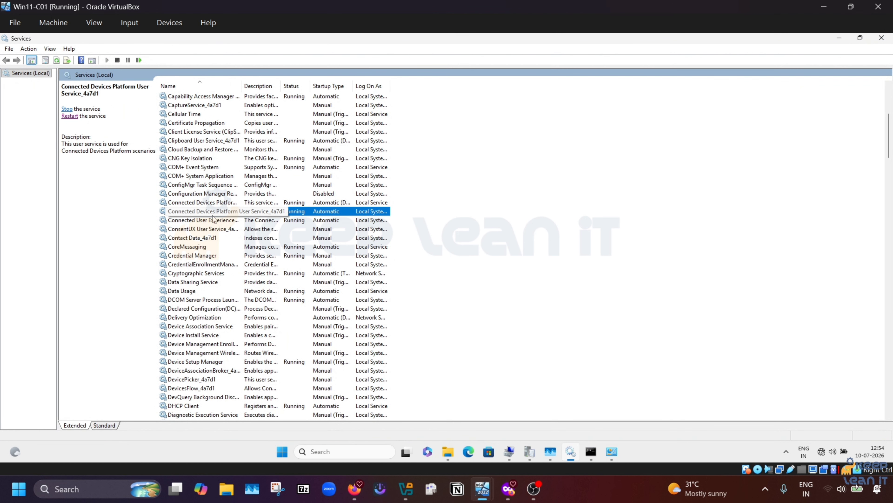
{"action": "type", "text": "sms"}
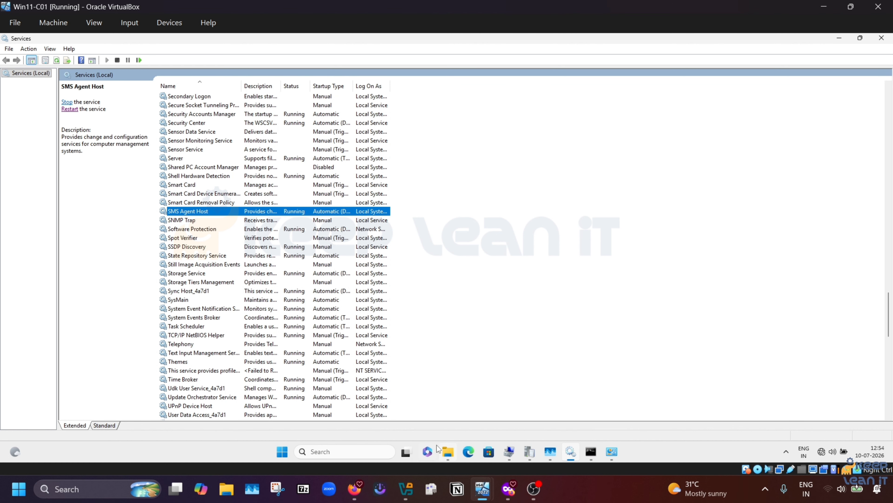
{"action": "left_click", "coordinate": [448, 452]}
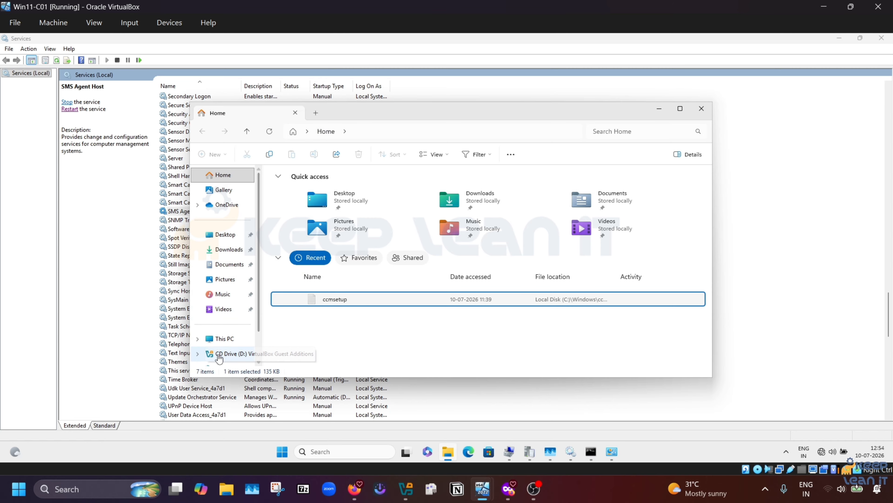
Step: Browse to C:\Windows\CCM\Logs and maximize the folder window
{"action": "left_click", "coordinate": [225, 339]}
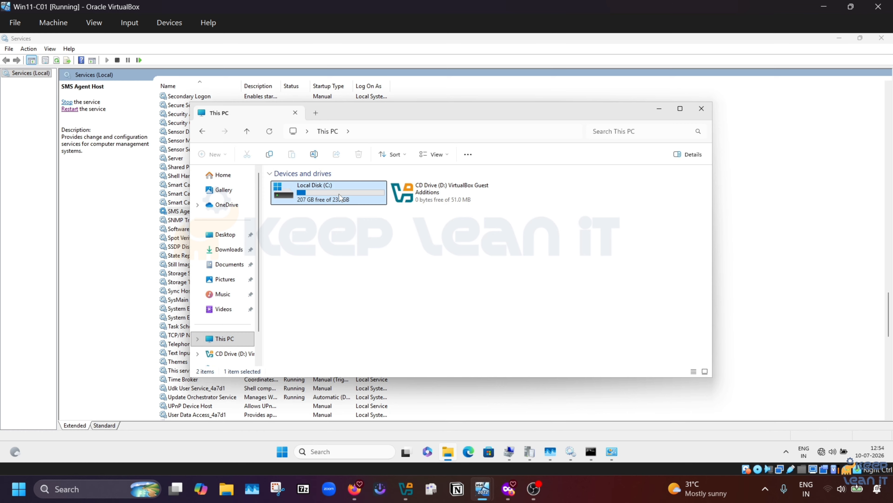
{"action": "double_click", "coordinate": [339, 197]}
{"action": "left_click", "coordinate": [300, 252]}
{"action": "double_click", "coordinate": [300, 252]}
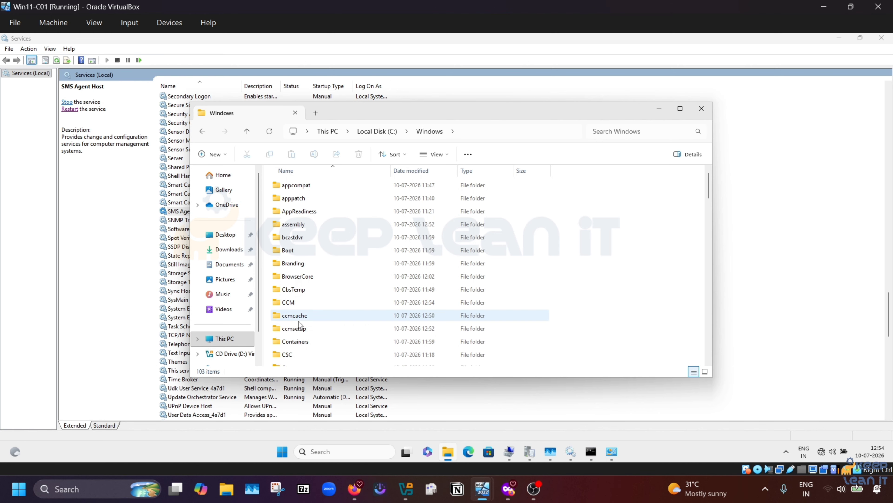
{"action": "double_click", "coordinate": [292, 303]}
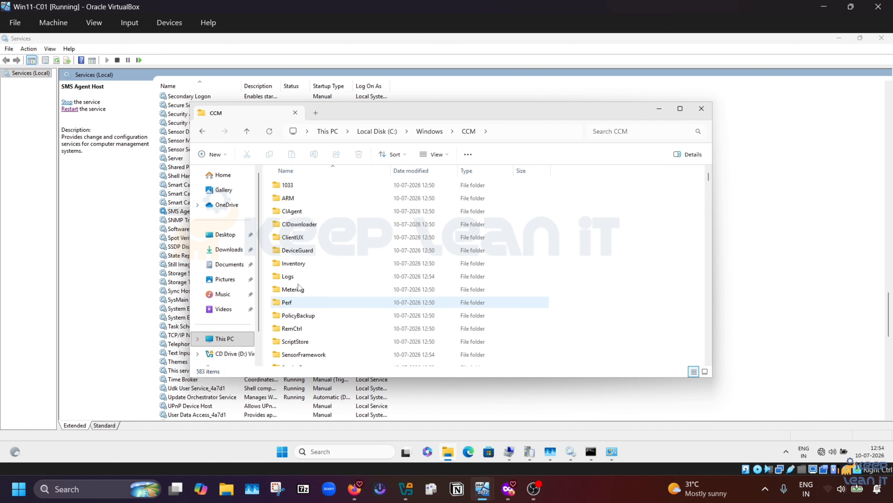
{"action": "double_click", "coordinate": [292, 275]}
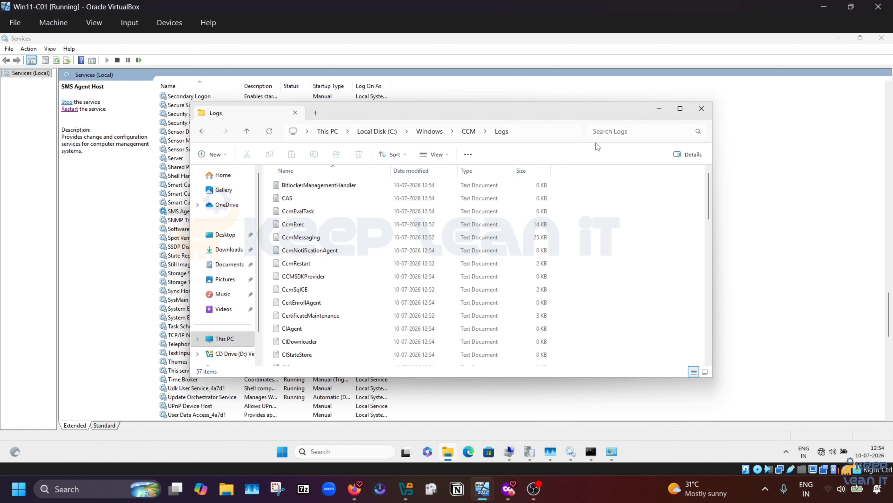
{"action": "left_click", "coordinate": [680, 109]}
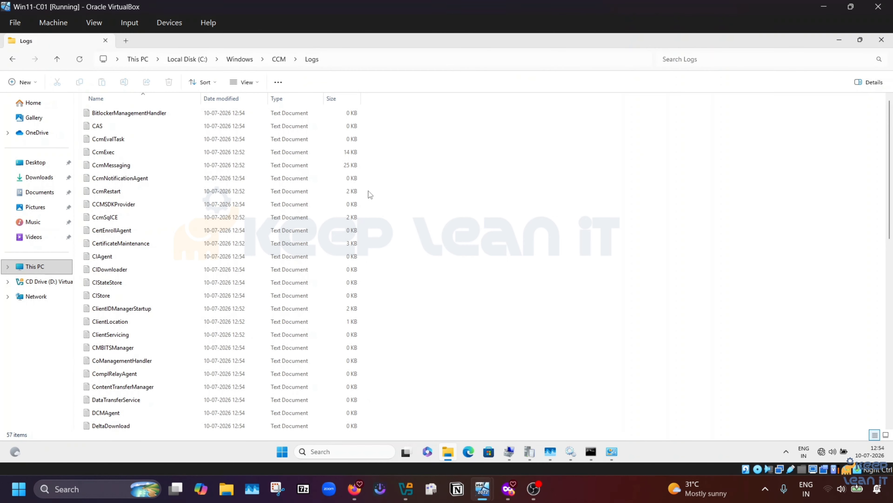
Step: Open the CCMSDKProvider log, confirm SMS Agent Host is Running, and close Services
{"action": "double_click", "coordinate": [189, 204]}
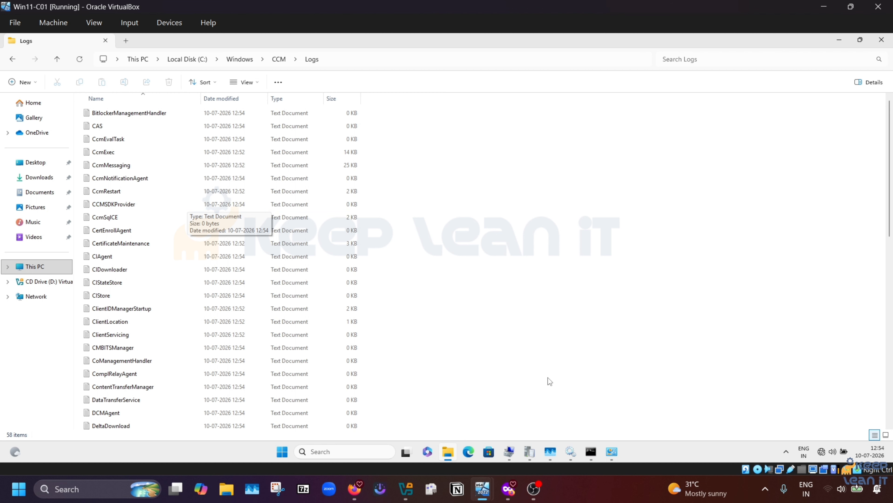
{"action": "left_click", "coordinate": [568, 436]}
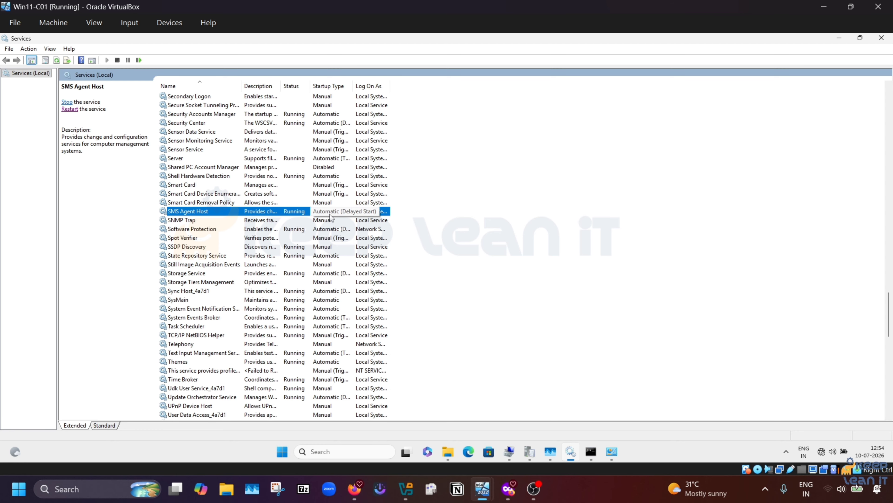
{"action": "left_click", "coordinate": [882, 38]}
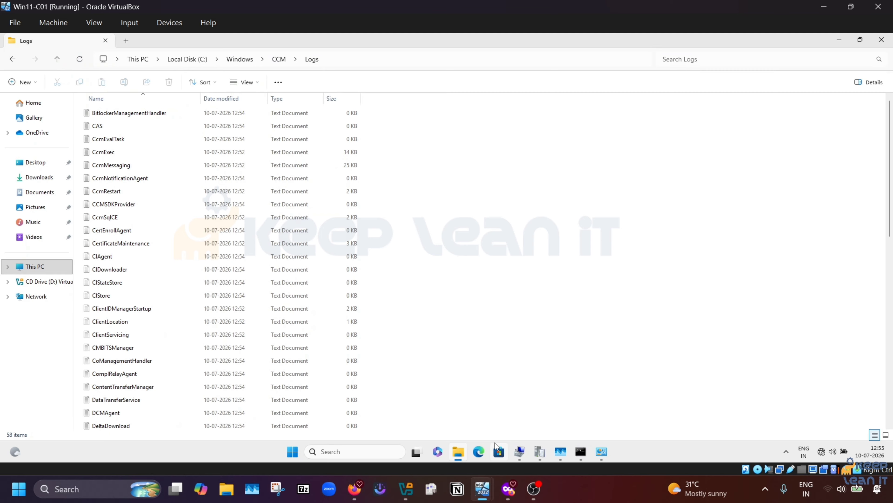
Step: Open Configuration Manager client properties from Control Panel's System and Security and center the dialog
{"action": "left_click", "coordinate": [292, 451]}
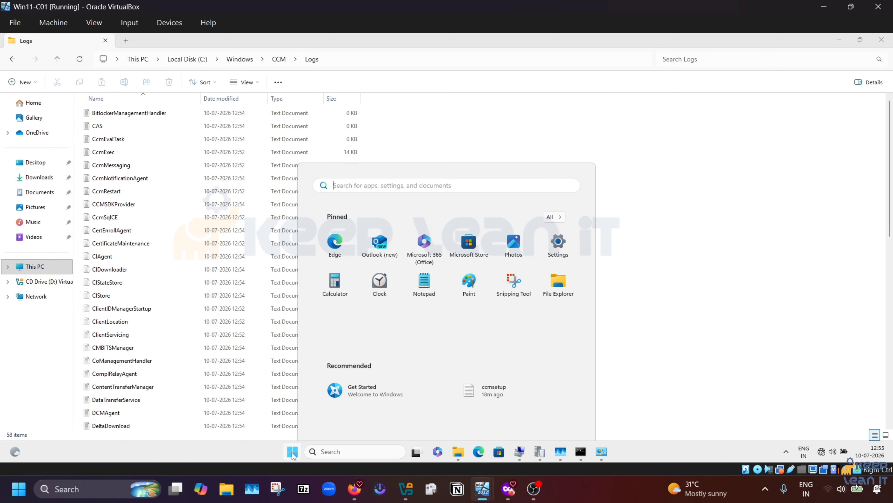
{"action": "left_click", "coordinate": [601, 451]}
{"action": "left_click", "coordinate": [227, 166]}
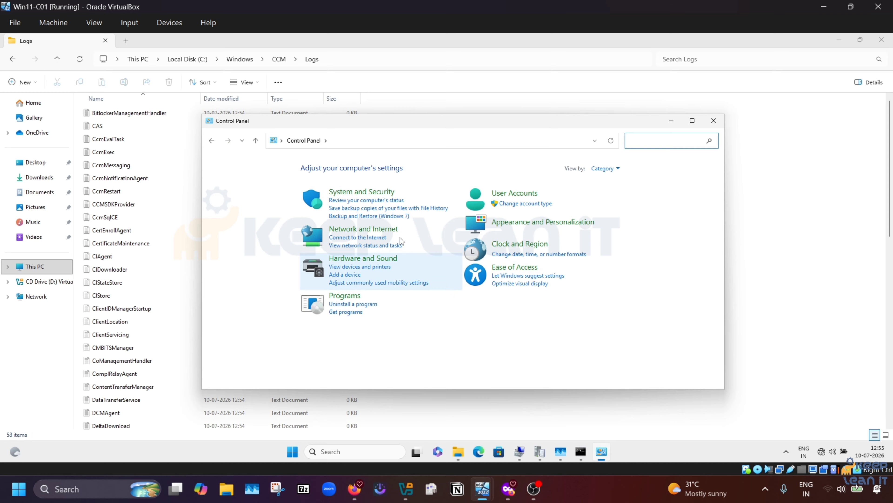
{"action": "left_click", "coordinate": [369, 193]}
{"action": "scroll", "coordinate": [432, 285], "scroll_direction": "down", "scroll_amount": 1}
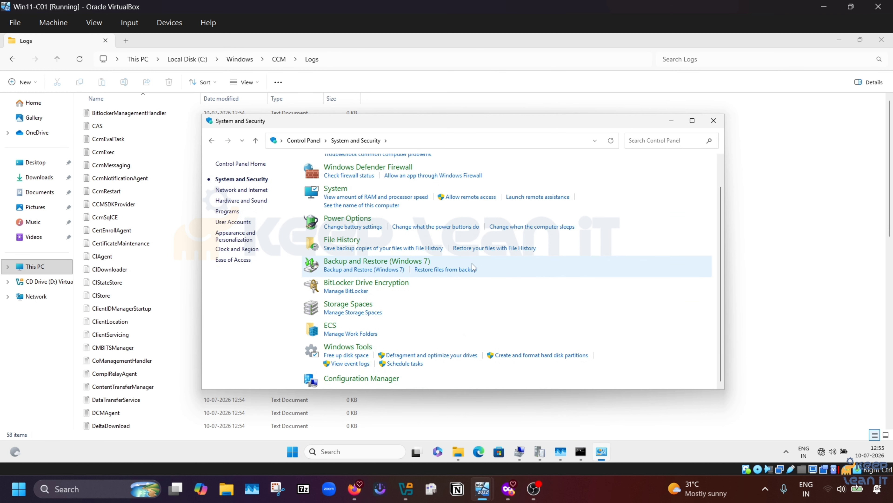
{"action": "left_click", "coordinate": [360, 380]}
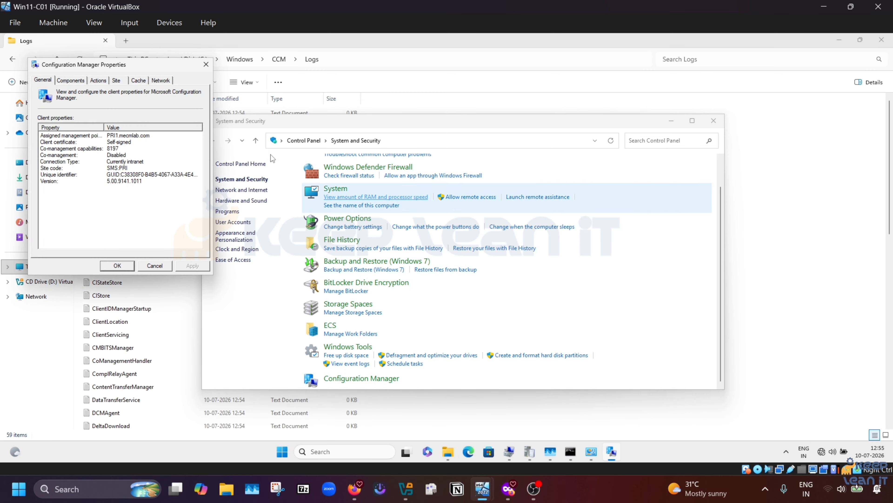
{"action": "left_click_drag", "start_coordinate": [175, 67], "coordinate": [626, 154]}
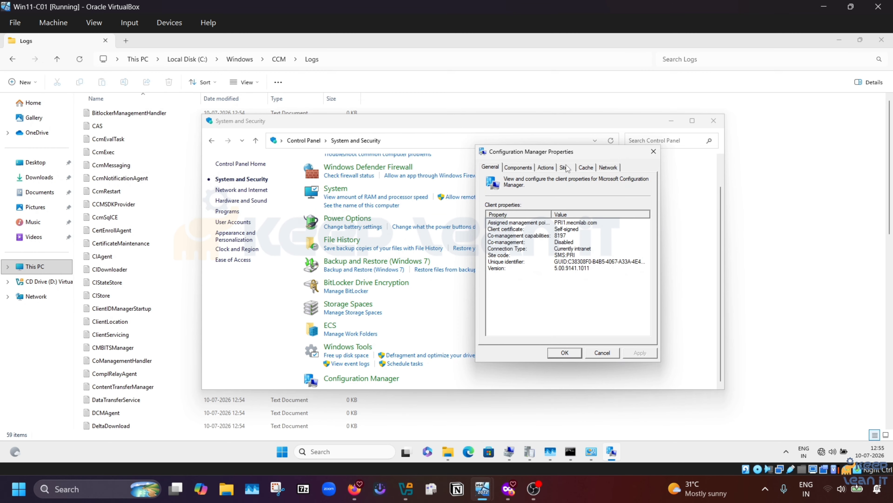
Step: On the Actions tab, select the Machine Policy and User Policy Retrieval & Evaluation Cycles
{"action": "left_click", "coordinate": [545, 167]}
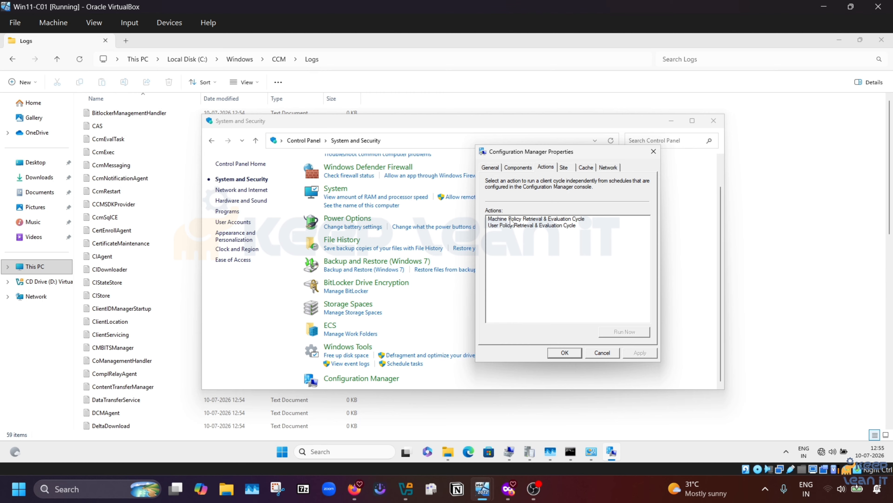
{"action": "left_click", "coordinate": [518, 221]}
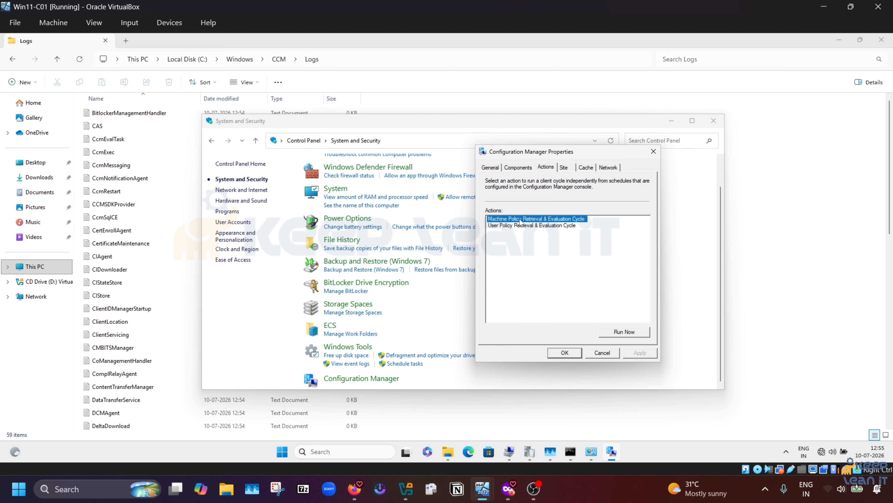
{"action": "left_click", "coordinate": [522, 225]}
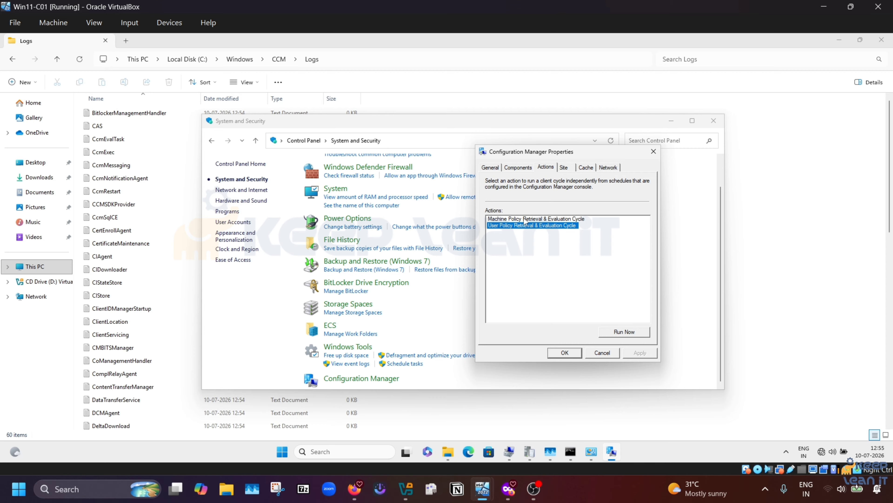
{"action": "left_click", "coordinate": [525, 219]}
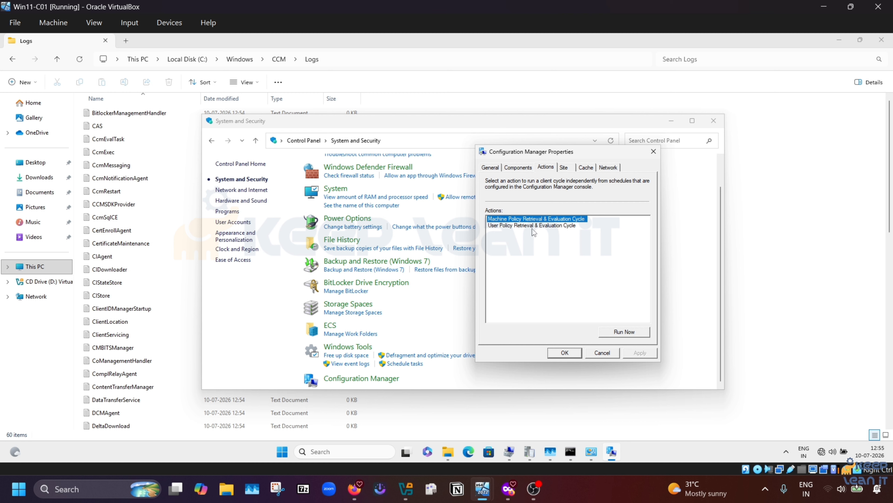
{"action": "left_click", "coordinate": [530, 225]}
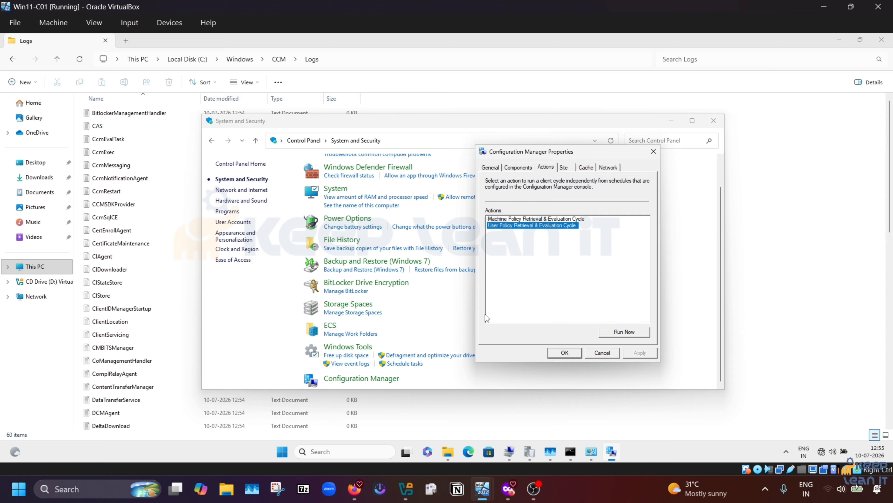
{"action": "left_click", "coordinate": [544, 220]}
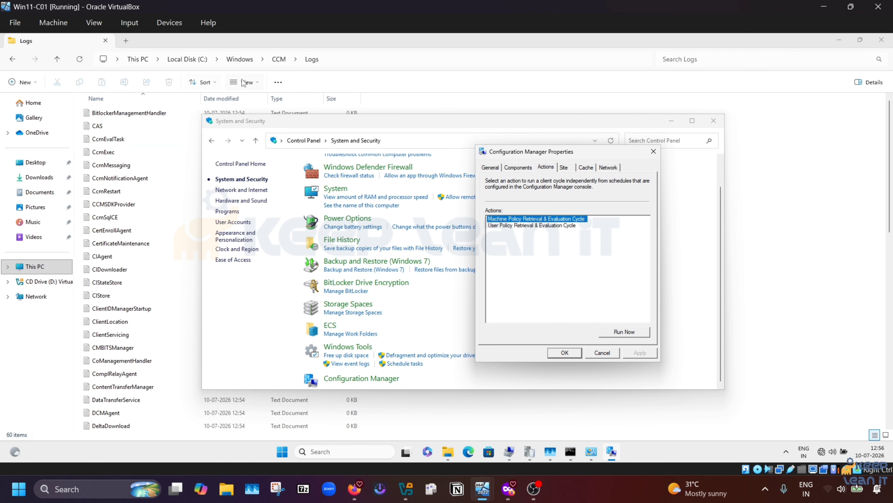
{"action": "left_click", "coordinate": [104, 217]}
Step: Open ClientIDManagerStartup.log in the Configuration Manager Trace Log Tool, maximized
{"action": "scroll", "coordinate": [148, 313], "scroll_direction": "down", "scroll_amount": 1}
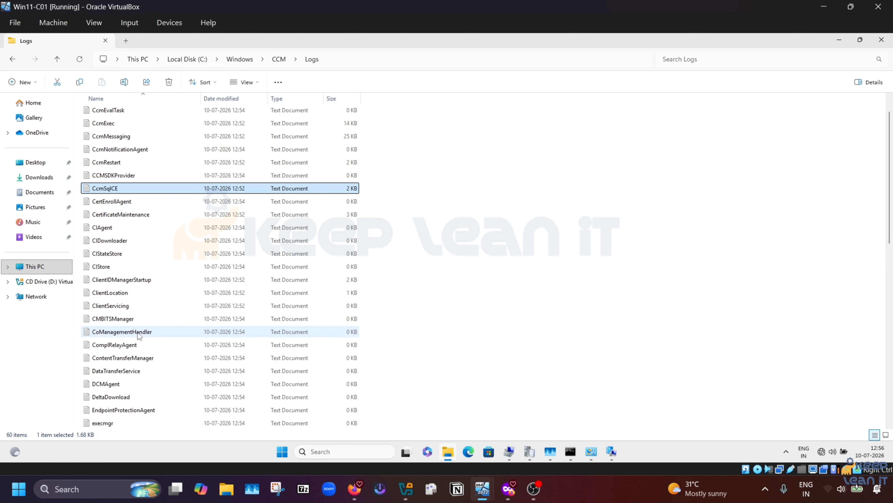
{"action": "scroll", "coordinate": [154, 362], "scroll_direction": "down", "scroll_amount": 1}
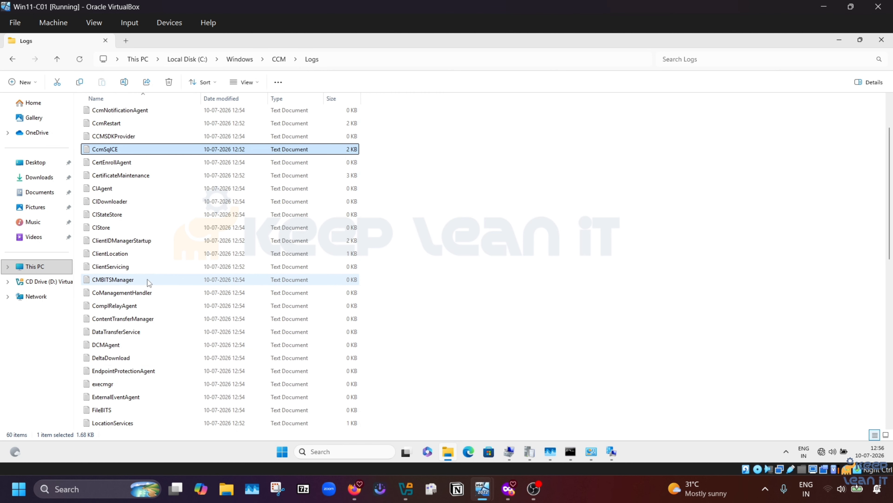
{"action": "scroll", "coordinate": [146, 288], "scroll_direction": "up", "scroll_amount": 2}
{"action": "left_click", "coordinate": [135, 309]}
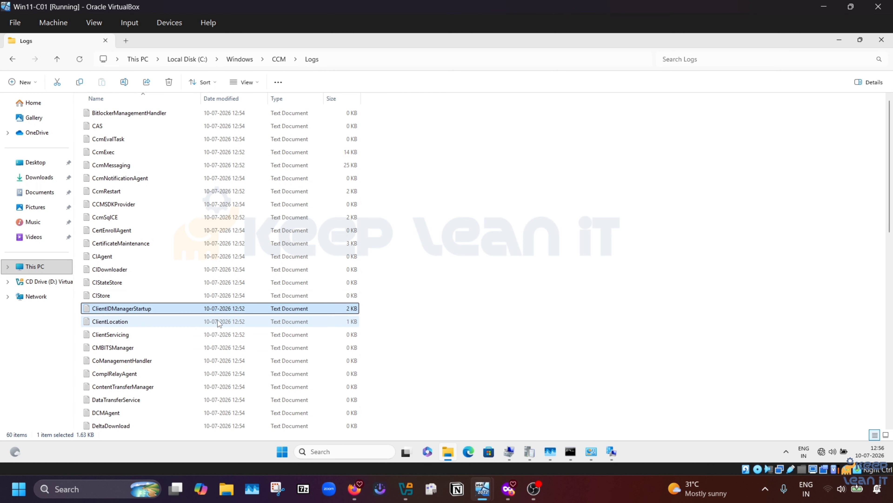
{"action": "right_click", "coordinate": [163, 312]}
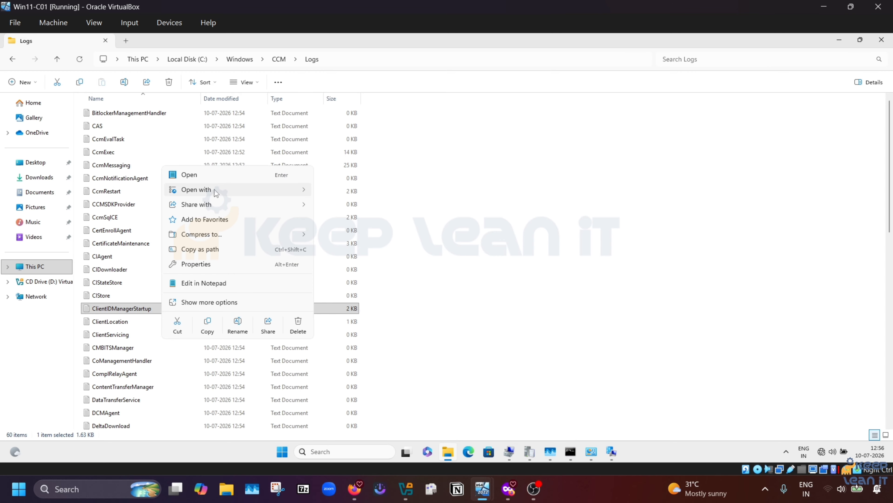
{"action": "mouse_move", "coordinate": [214, 189]}
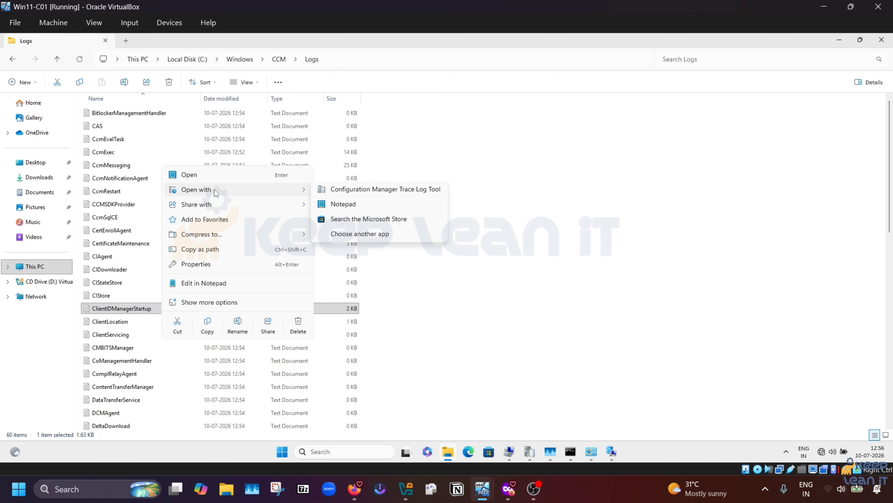
{"action": "left_click", "coordinate": [400, 192]}
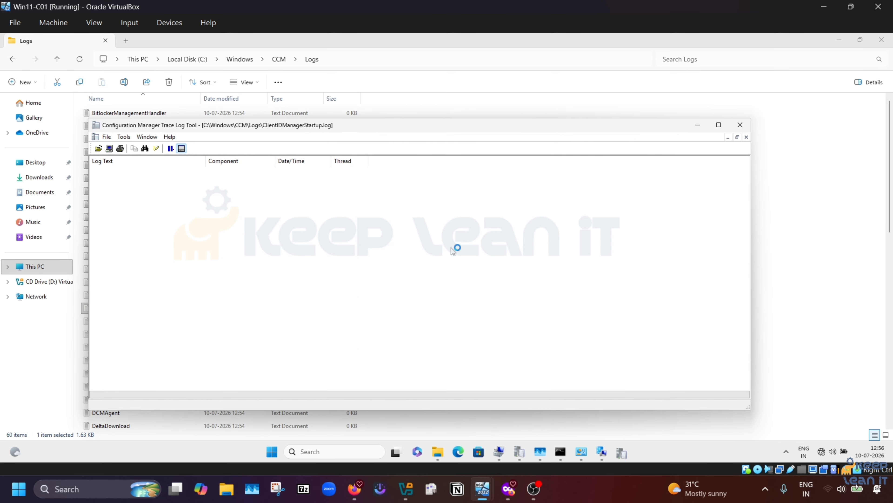
{"action": "left_click", "coordinate": [719, 125]}
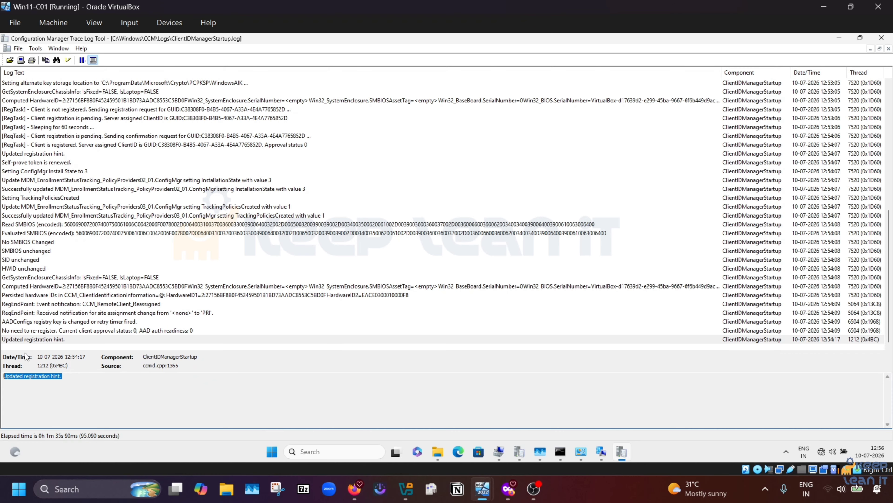
Step: Search the log for 'registrati' to find the registration request entry and select the client GUID
{"action": "left_click", "coordinate": [36, 331]}
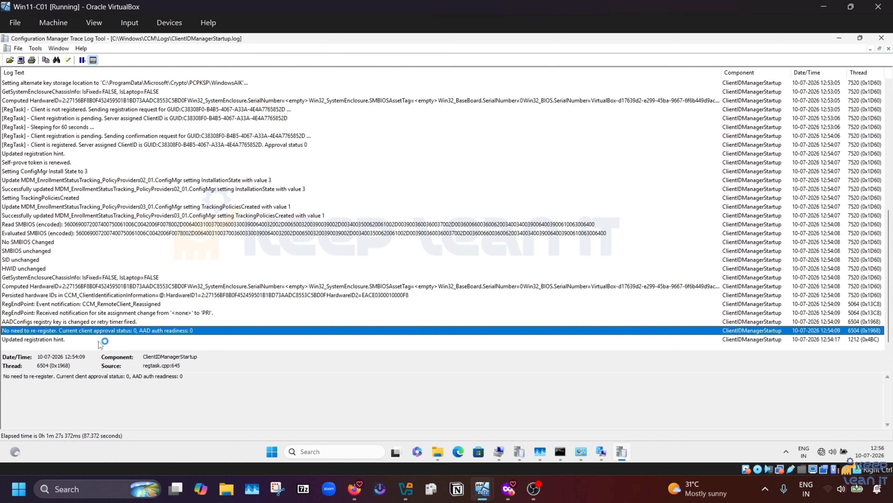
{"action": "left_click", "coordinate": [187, 232]}
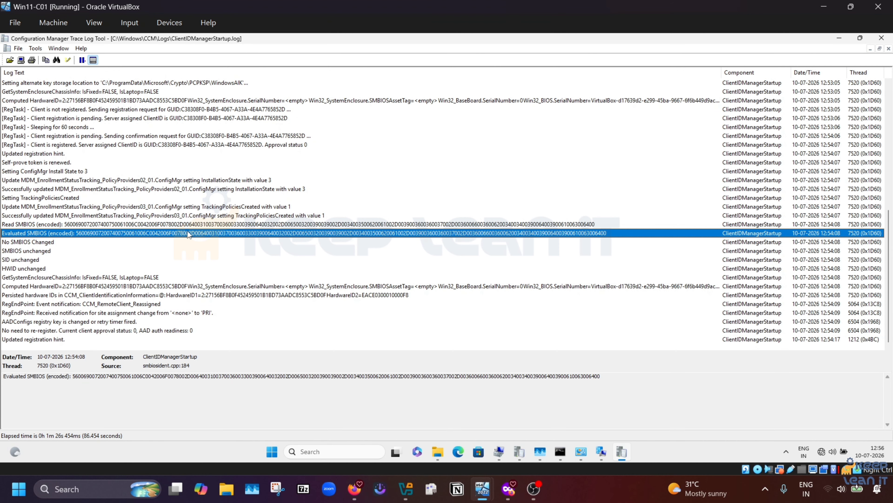
{"action": "key", "text": "ctrl+f"}
{"action": "type", "text": "r"}
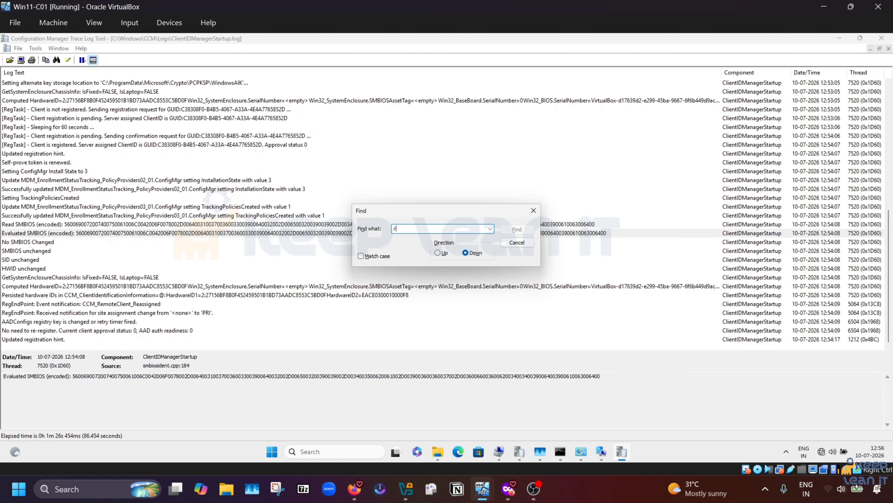
{"action": "type", "text": "egistration"}
{"action": "key", "text": "Return"}
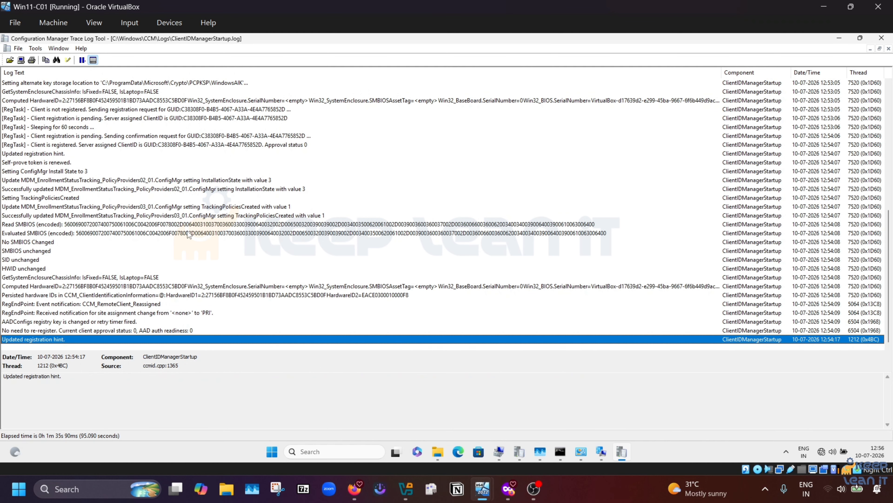
{"action": "key", "text": "F3"}
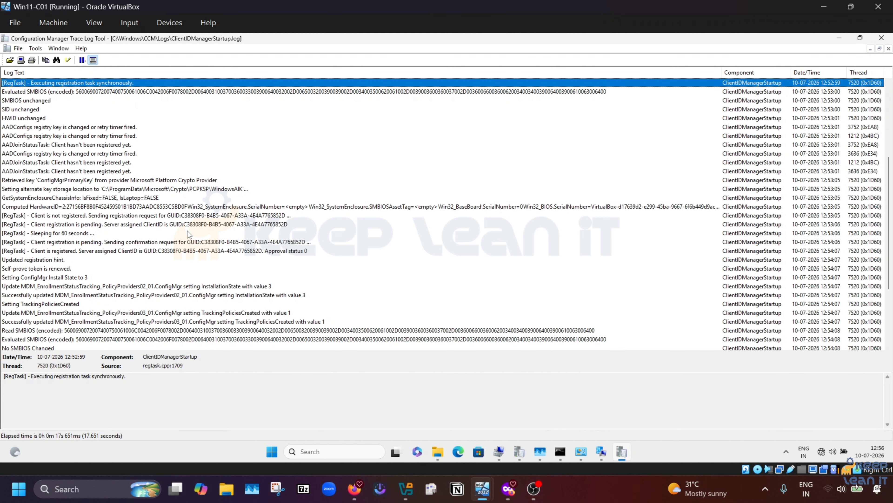
{"action": "key", "text": "F3"}
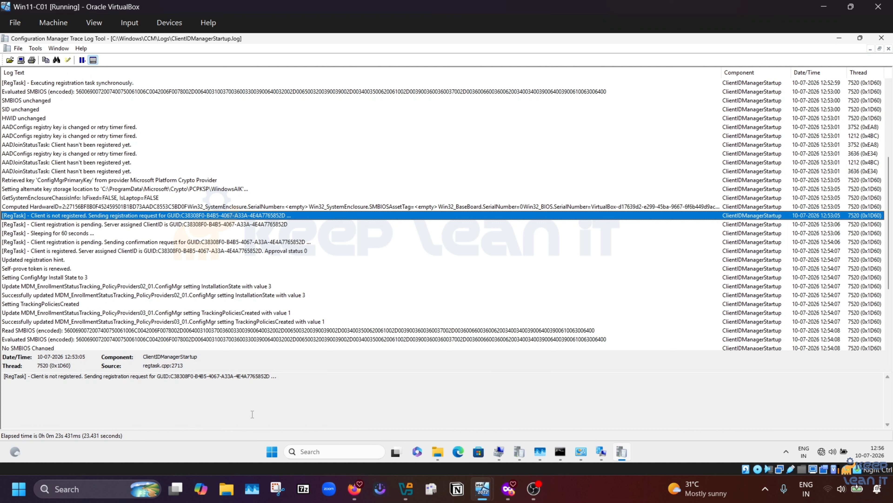
{"action": "left_click_drag", "start_coordinate": [271, 376], "coordinate": [169, 375]}
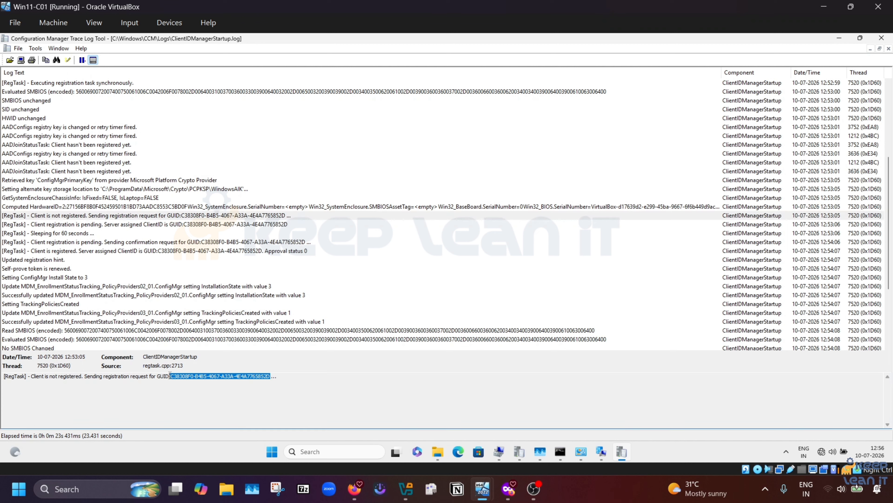
Step: Check the client's unique identifier and version 5.00.9141.1011, then bring ClientIDManagerStartup.log back in front
{"action": "left_click", "coordinate": [601, 451]}
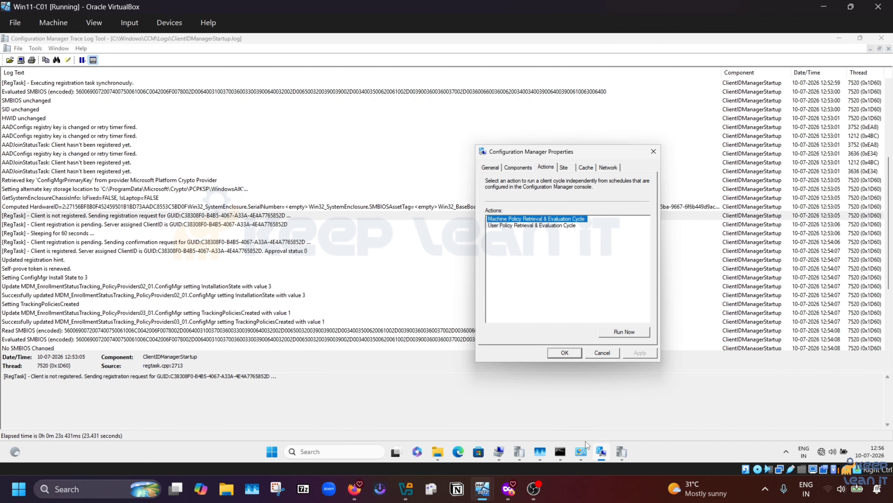
{"action": "left_click", "coordinate": [490, 167]}
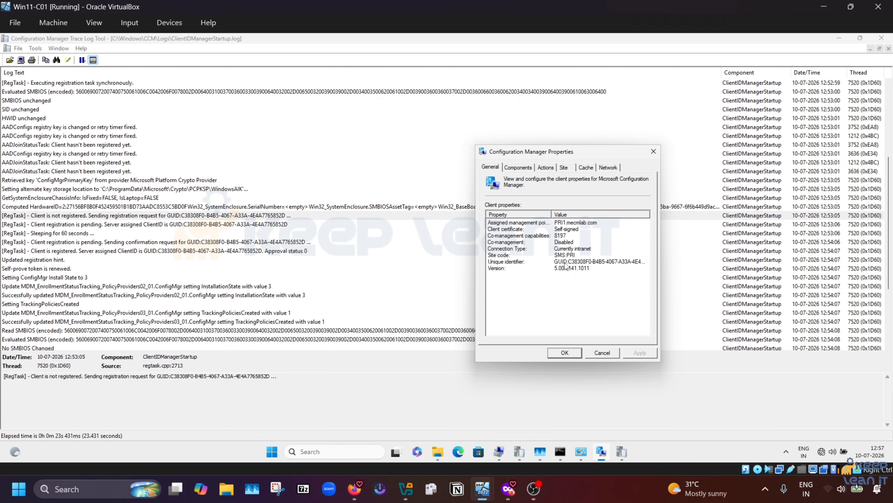
{"action": "left_click", "coordinate": [589, 262]}
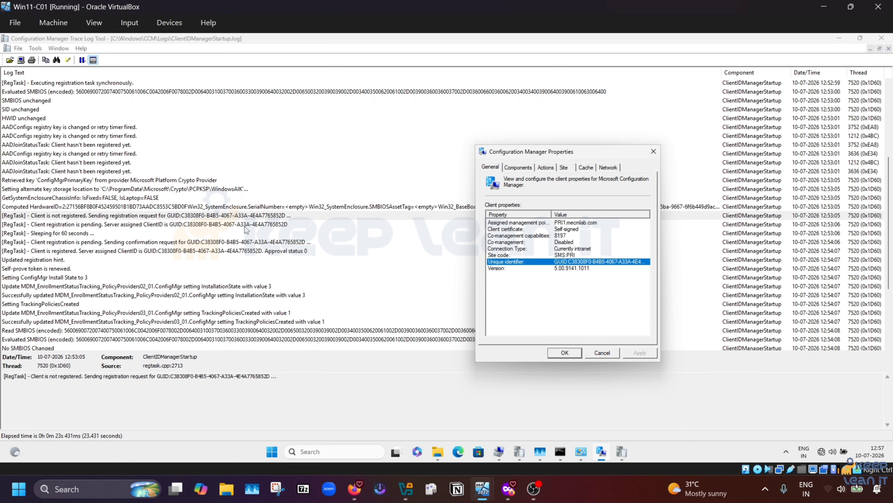
{"action": "left_click", "coordinate": [241, 214]}
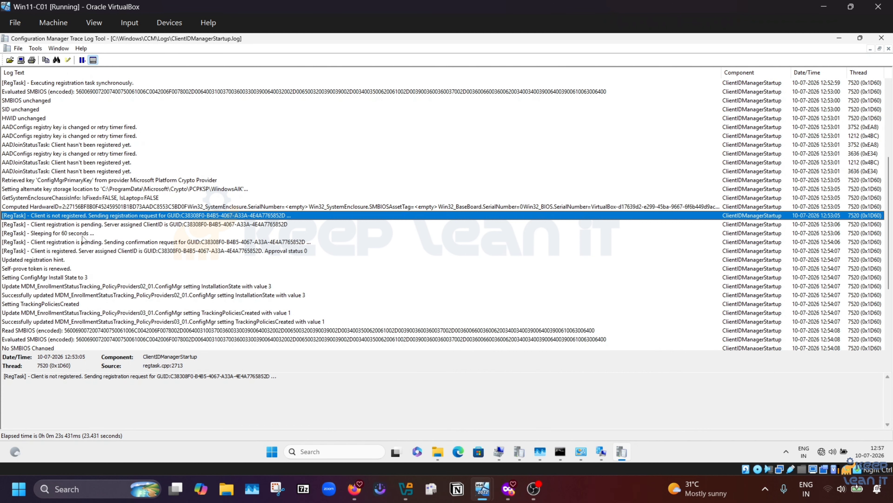
{"action": "key", "text": "Down"}
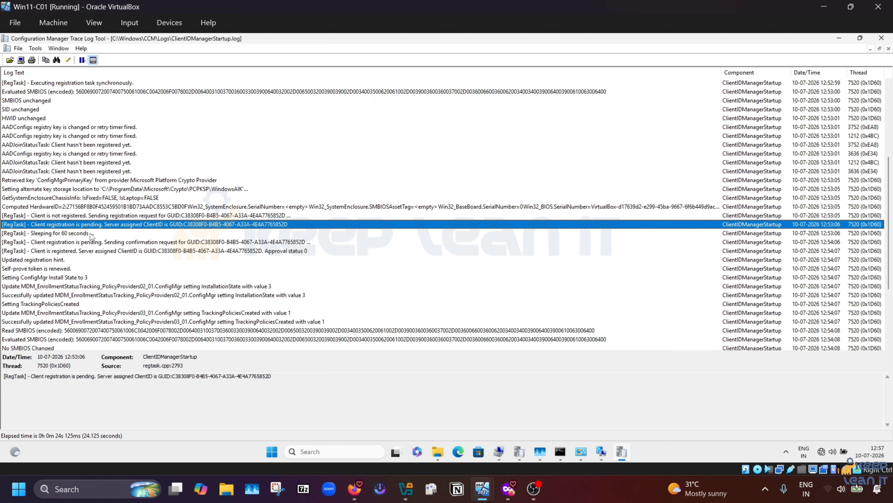
{"action": "left_click", "coordinate": [79, 216]}
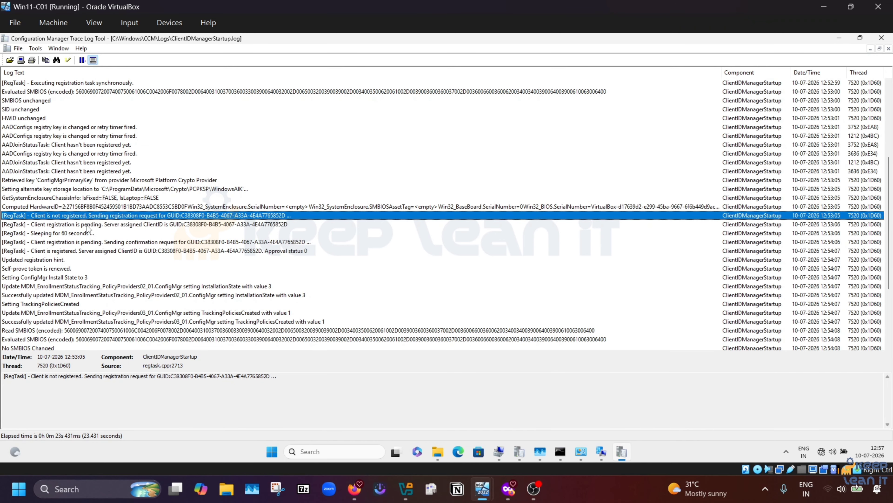
{"action": "left_click", "coordinate": [87, 225]}
{"action": "left_click", "coordinate": [95, 243]}
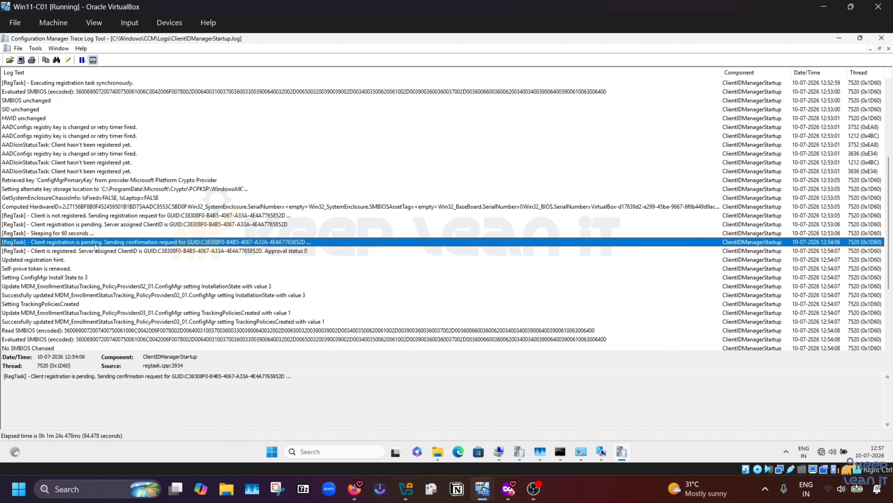
{"action": "left_click", "coordinate": [105, 259]}
{"action": "left_click", "coordinate": [100, 251]}
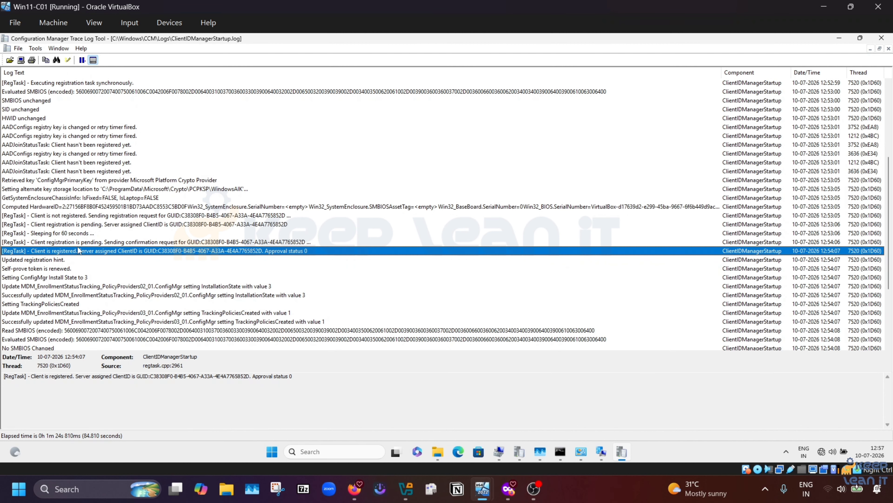
{"action": "key", "text": "Down"}
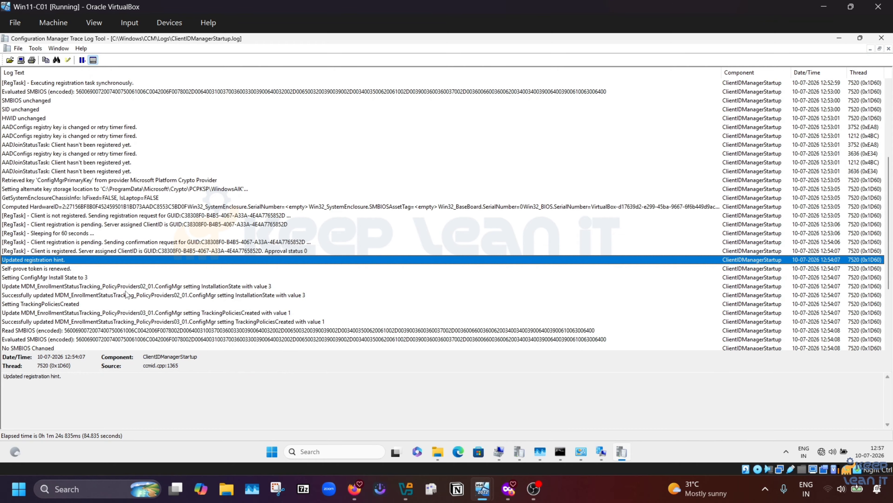
{"action": "key", "text": "End"}
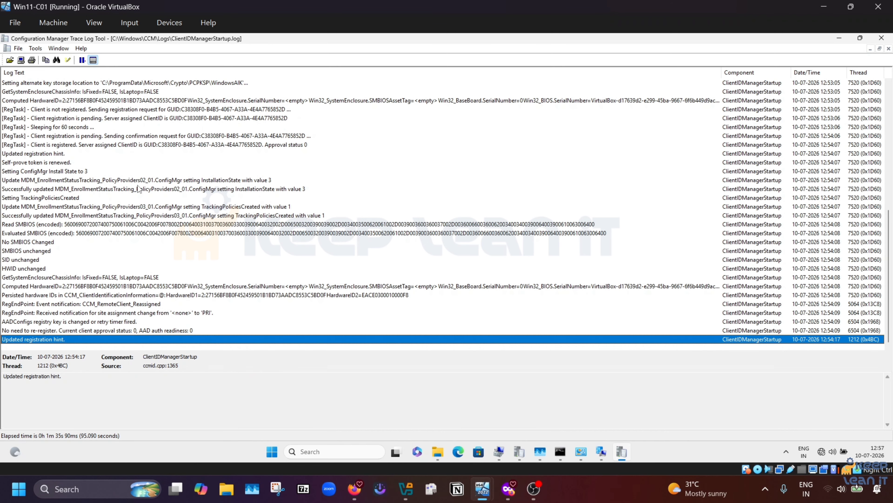
{"action": "key", "text": "F3"}
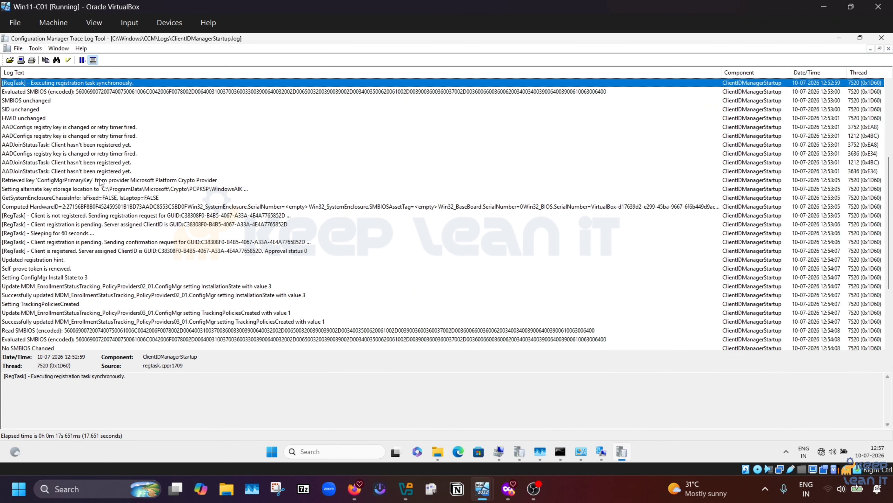
{"action": "key", "text": "F3"}
{"action": "scroll", "coordinate": [146, 315], "scroll_direction": "down", "scroll_amount": 4}
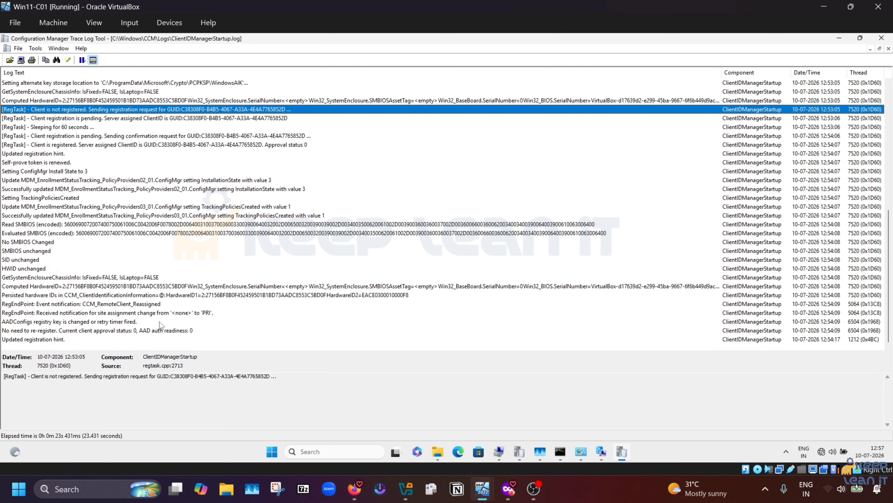
{"action": "left_click", "coordinate": [31, 313]}
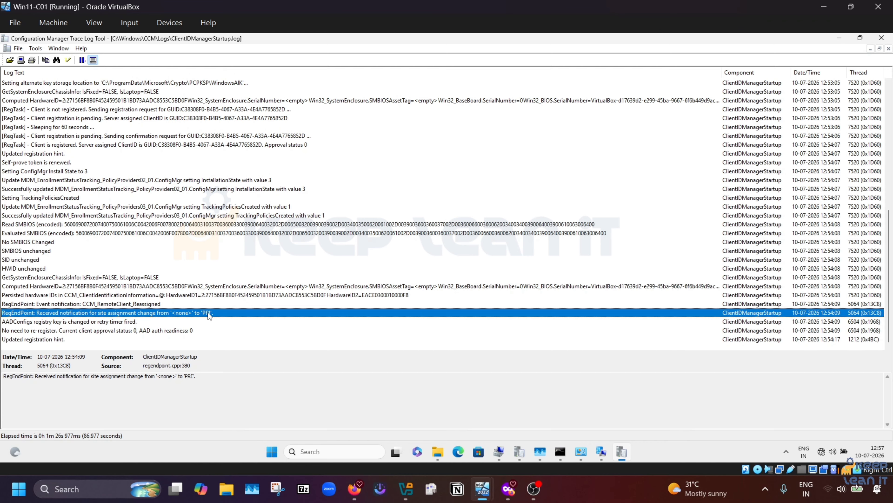
{"action": "left_click", "coordinate": [601, 453]}
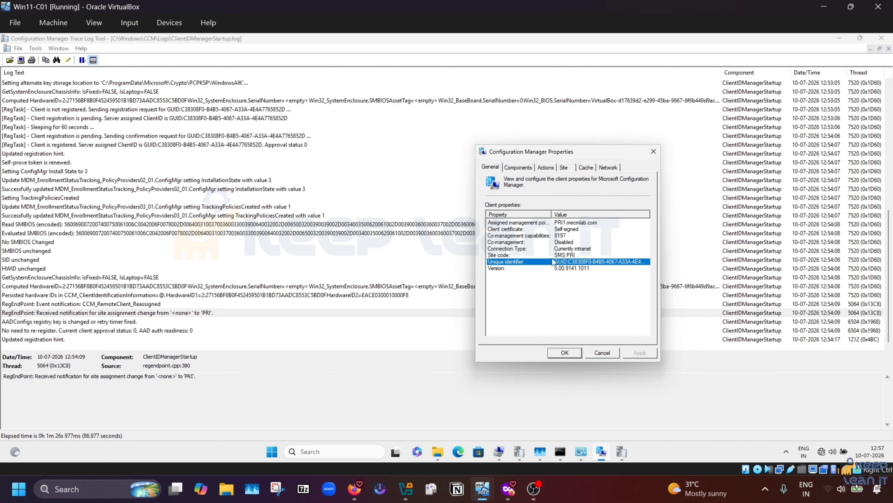
{"action": "left_click", "coordinate": [567, 255]}
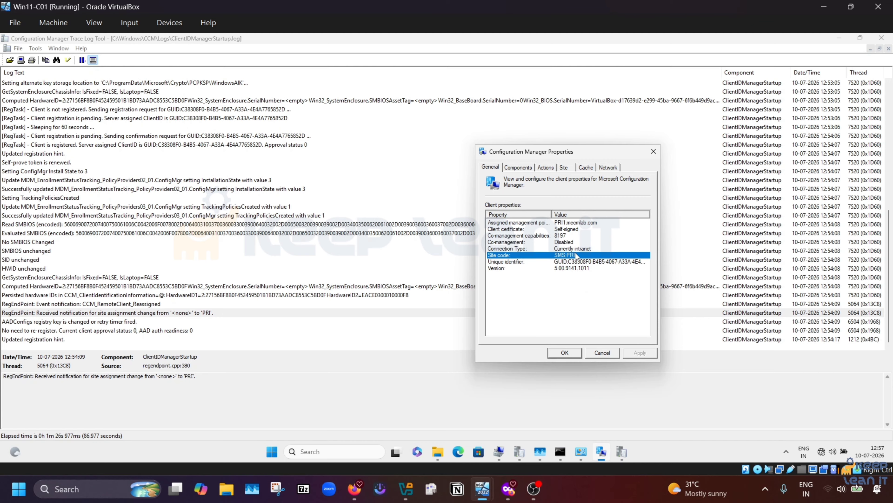
{"action": "left_click", "coordinate": [547, 169]}
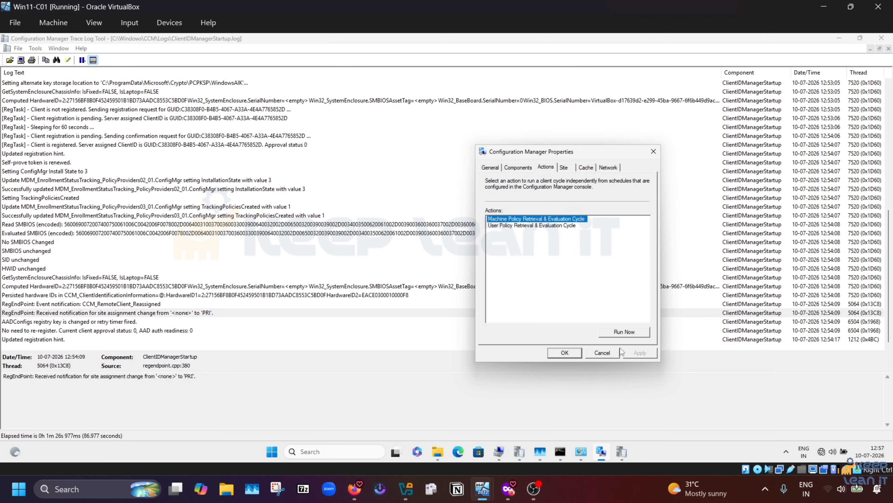
{"action": "left_click", "coordinate": [602, 352]}
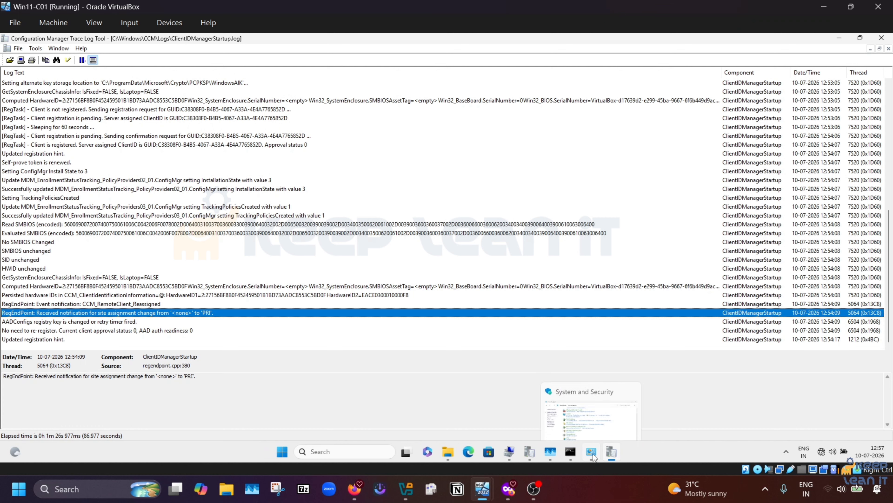
{"action": "left_click", "coordinate": [592, 450]}
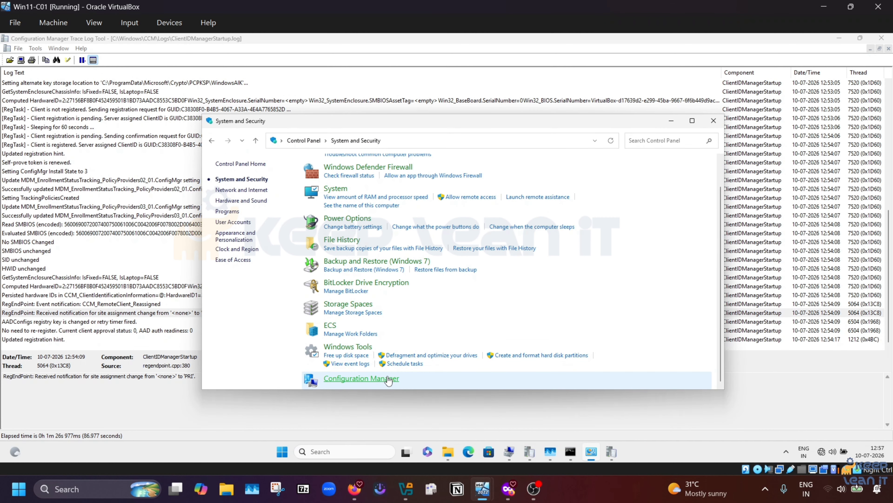
{"action": "left_click", "coordinate": [361, 378]}
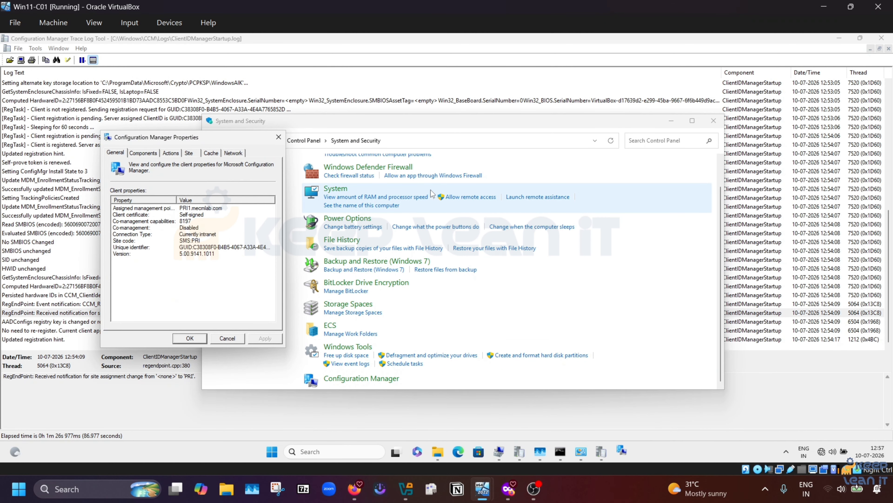
{"action": "left_click", "coordinate": [171, 152]}
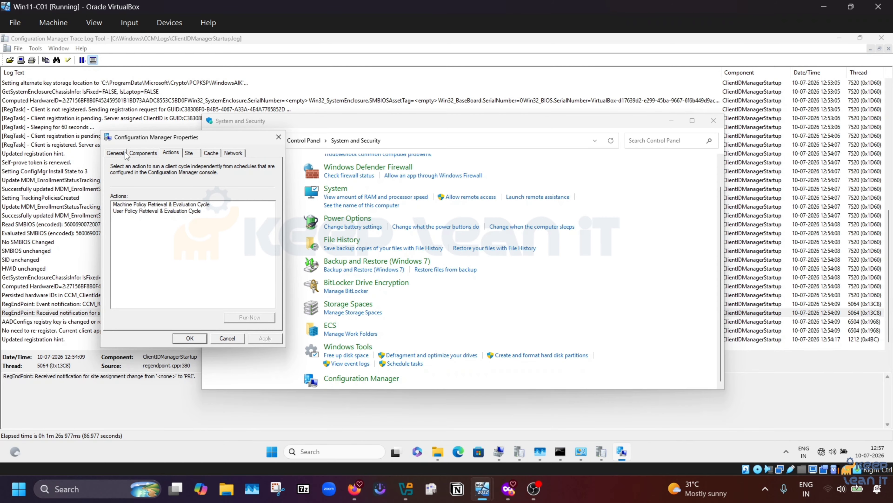
{"action": "left_click", "coordinate": [116, 155]}
{"action": "left_click_drag", "start_coordinate": [225, 141], "coordinate": [428, 142]}
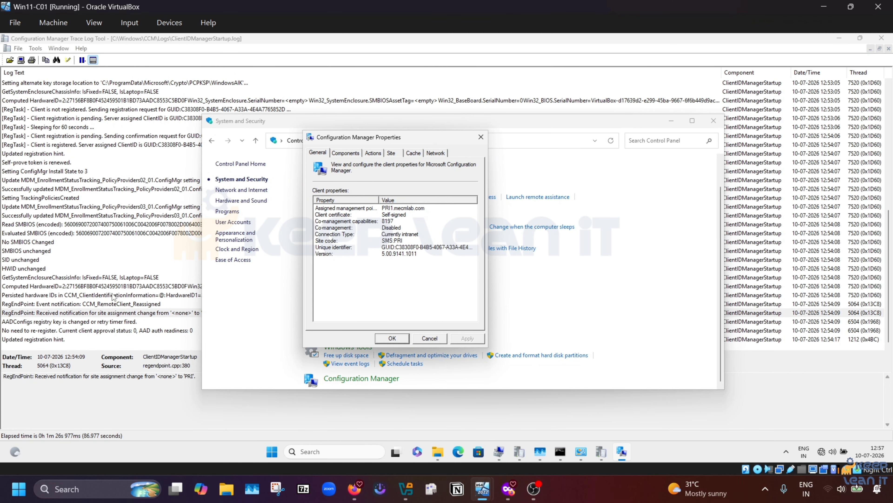
{"action": "left_click", "coordinate": [92, 316]}
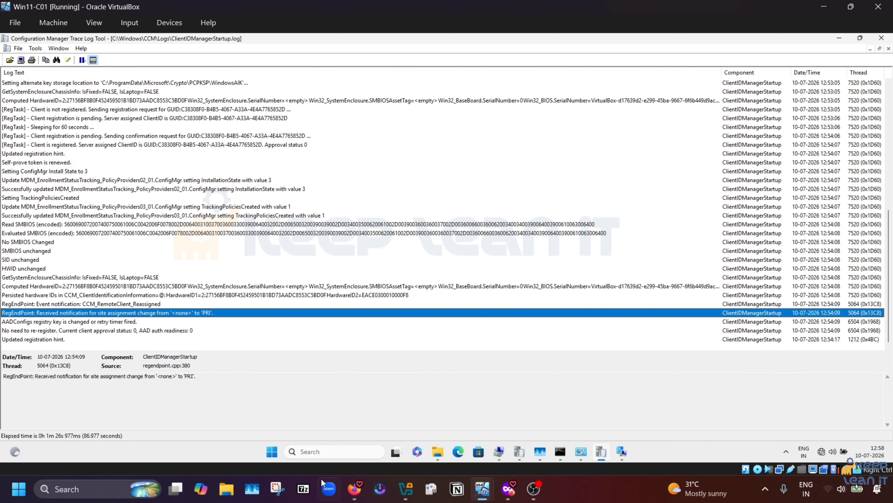
Step: Bring the CCM Logs folder forward, refresh its listing, and start a Start search with 's'
{"action": "left_click", "coordinate": [438, 451]}
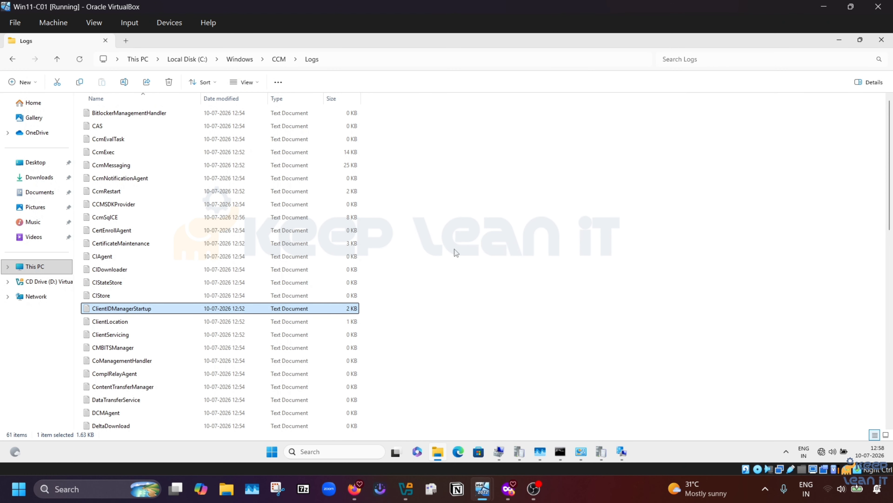
{"action": "right_click", "coordinate": [452, 190]}
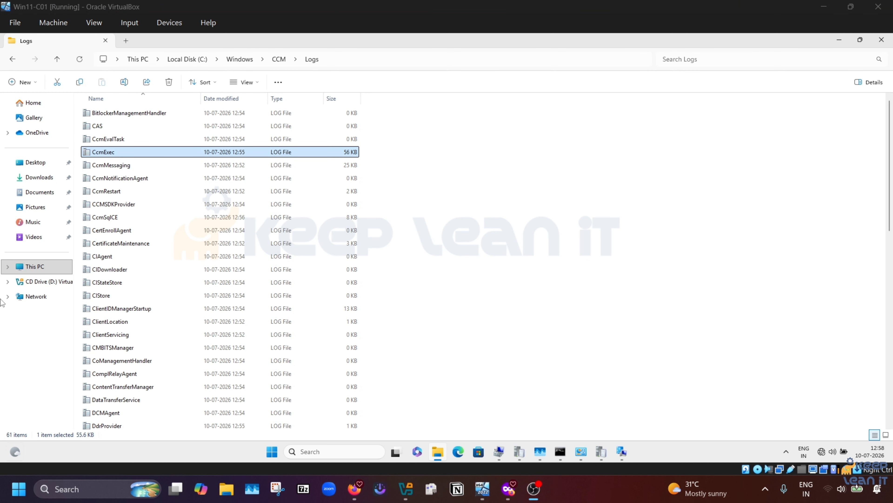
{"action": "left_click", "coordinate": [268, 455]}
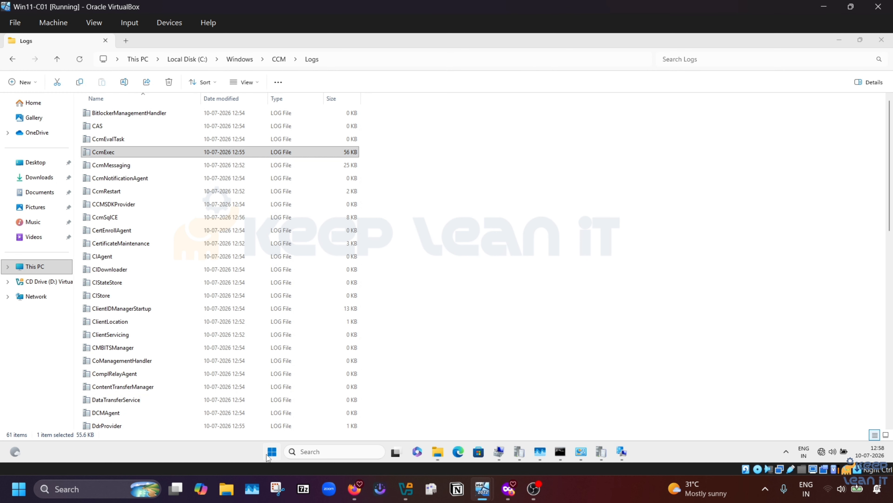
{"action": "type", "text": "sof"}
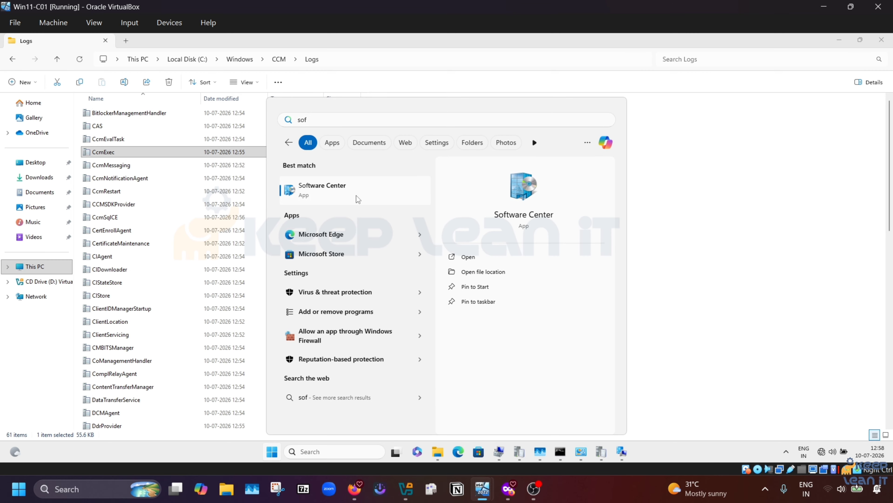
Step: Launch Software Center and browse Applications, Updates, Operating Systems, Installation status, Device compliance and Options
{"action": "left_click", "coordinate": [358, 199]}
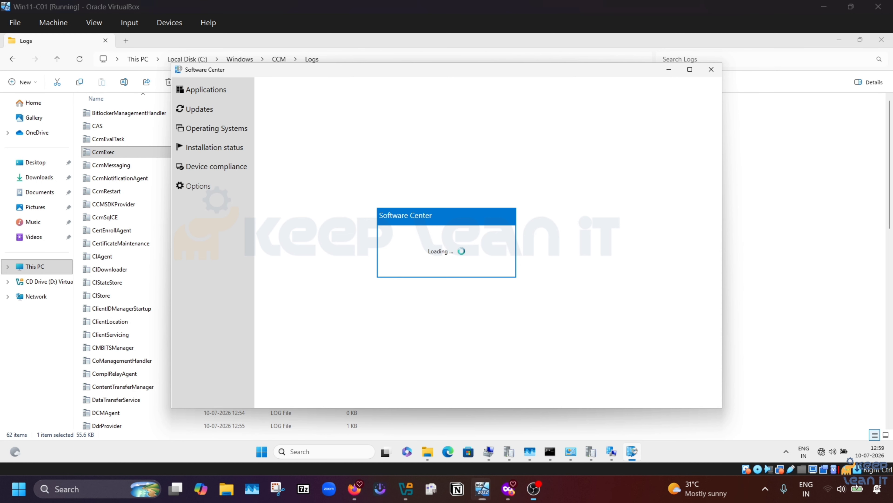
{"action": "left_click", "coordinate": [192, 145]}
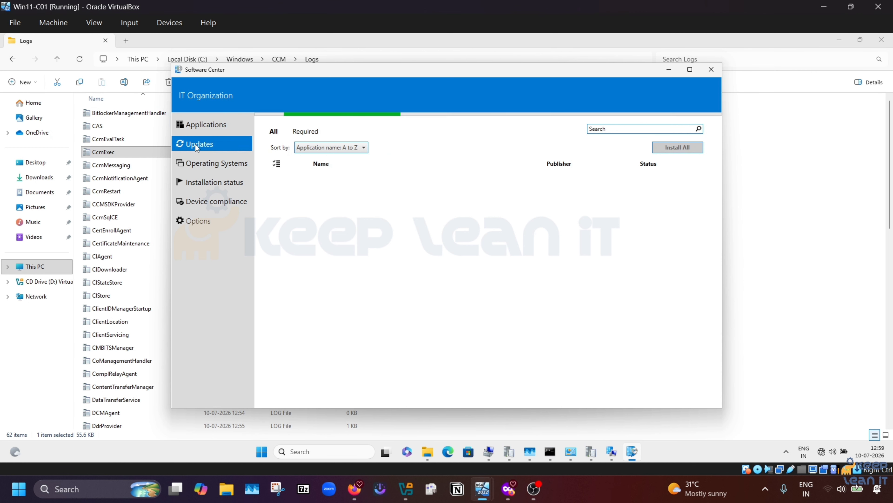
{"action": "left_click", "coordinate": [217, 162]}
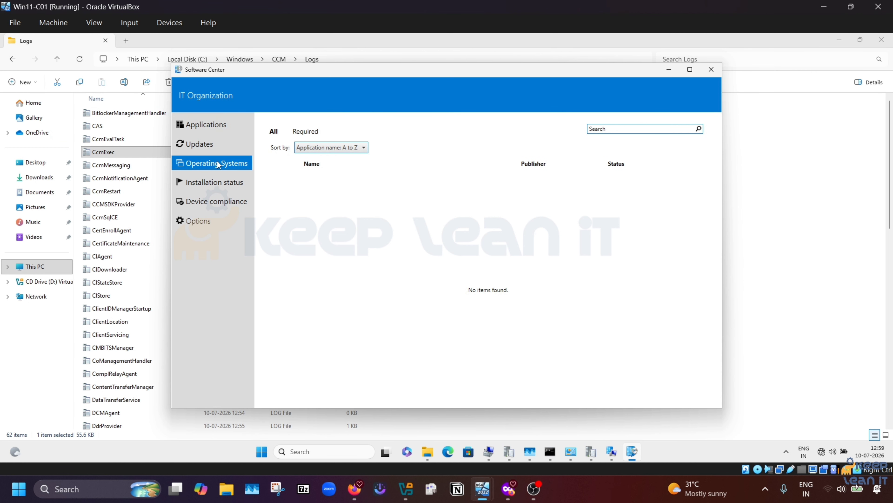
{"action": "left_click", "coordinate": [206, 125]}
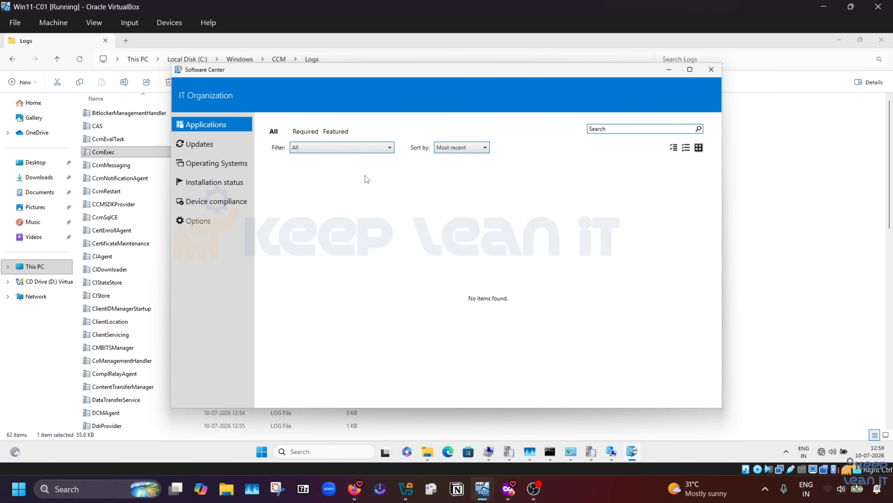
{"action": "left_click", "coordinate": [199, 144]}
{"action": "left_click", "coordinate": [215, 164]}
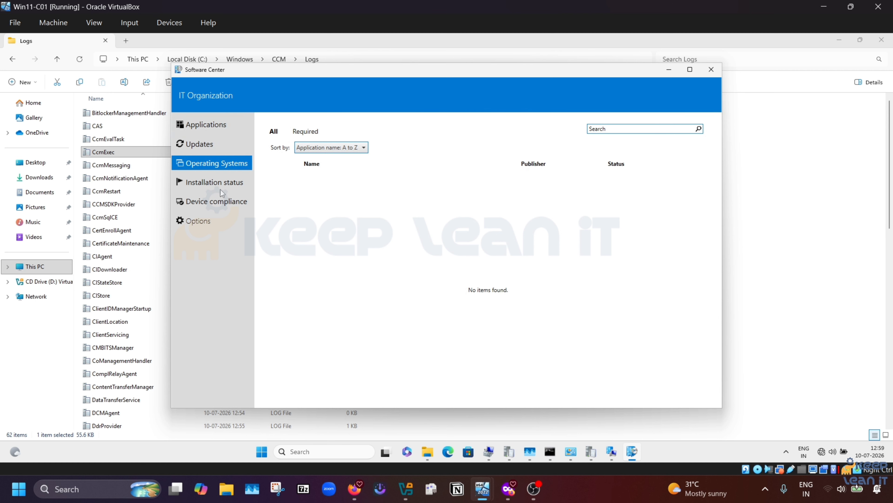
{"action": "left_click", "coordinate": [210, 185]}
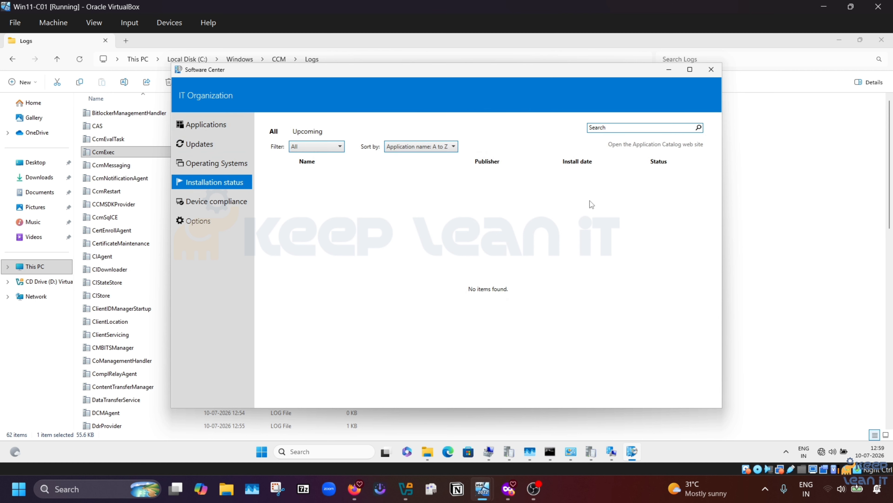
{"action": "left_click", "coordinate": [222, 205]}
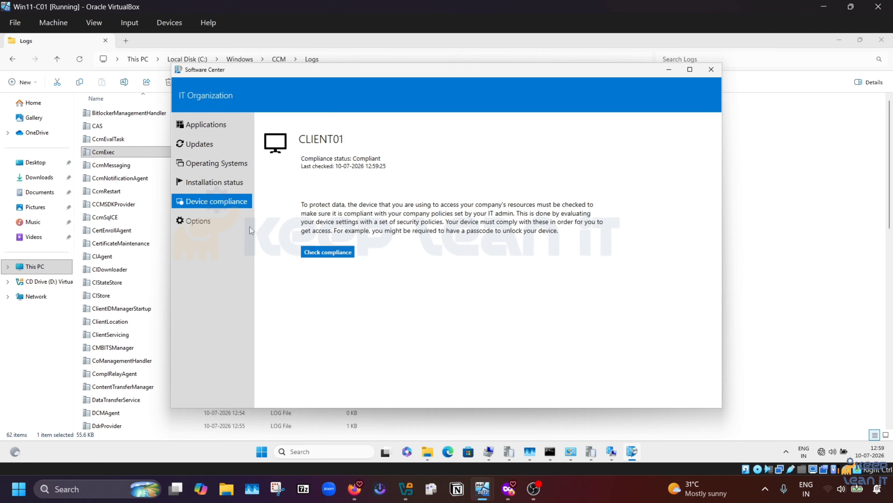
{"action": "left_click", "coordinate": [193, 221]}
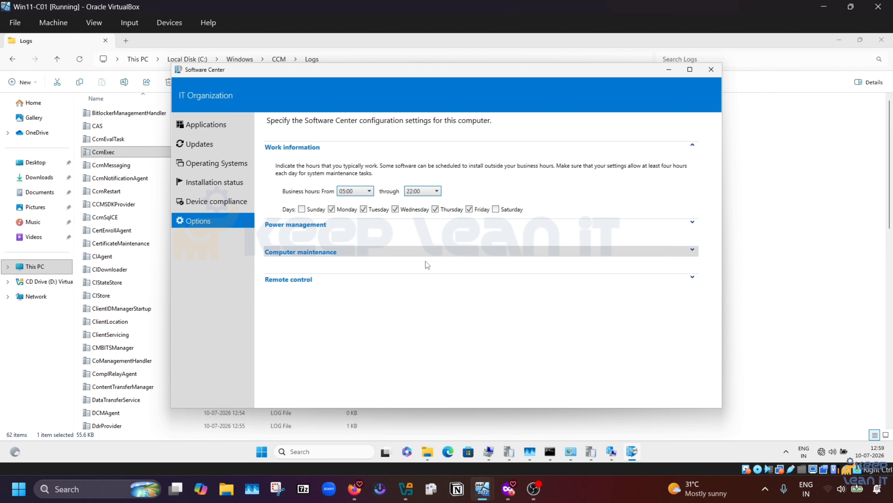
Step: Close Software Center, then review the Configuration Manager client's General and Actions tabs and close it
{"action": "left_click", "coordinate": [711, 71]}
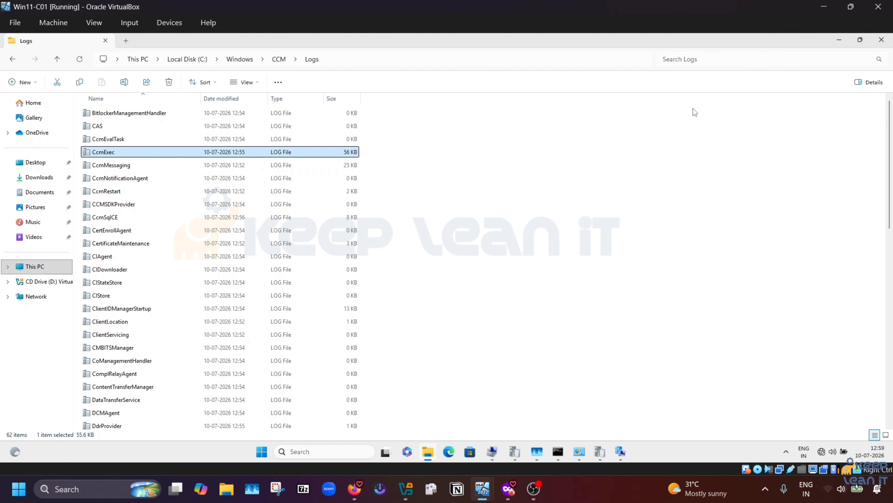
{"action": "right_click", "coordinate": [510, 147]}
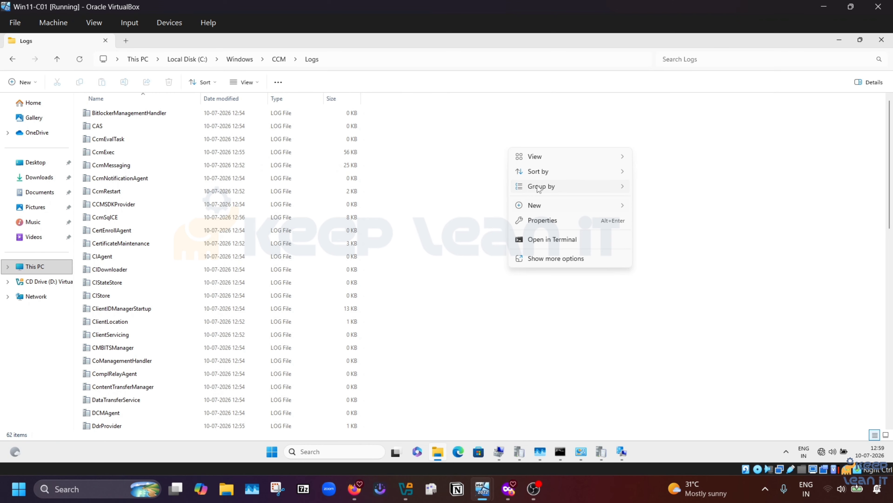
{"action": "left_click", "coordinate": [444, 192]}
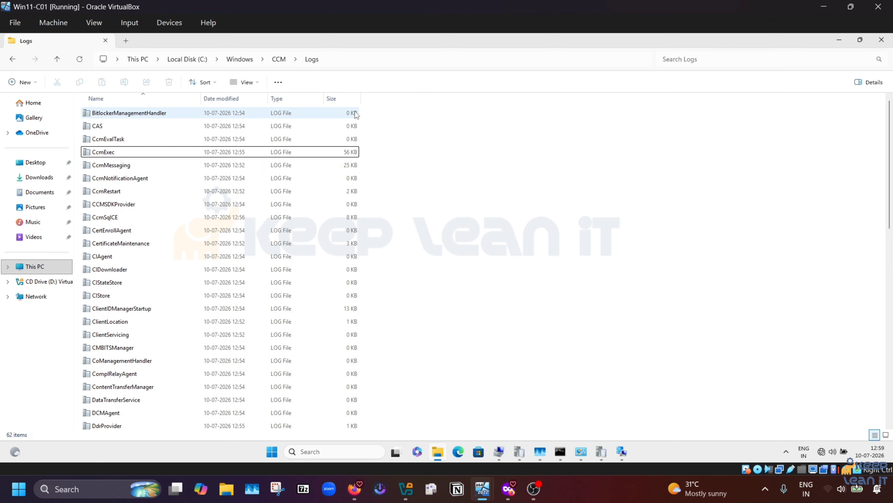
{"action": "left_click", "coordinate": [622, 451]}
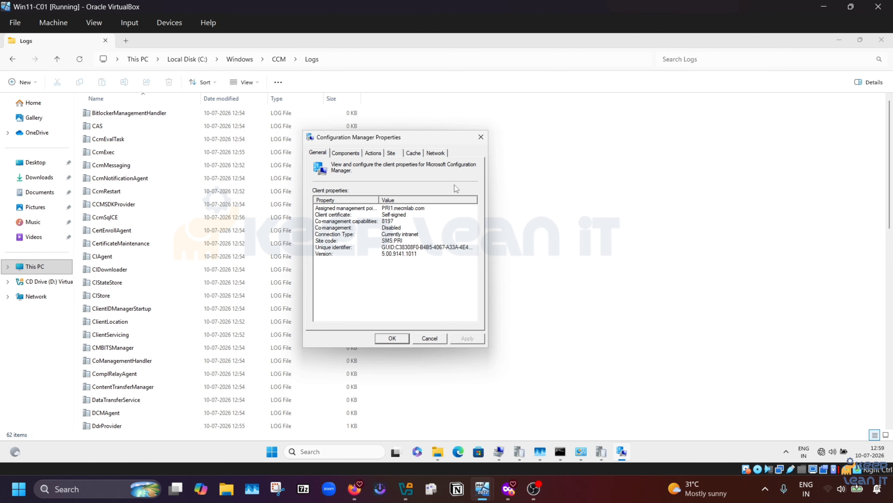
{"action": "left_click", "coordinate": [481, 140]}
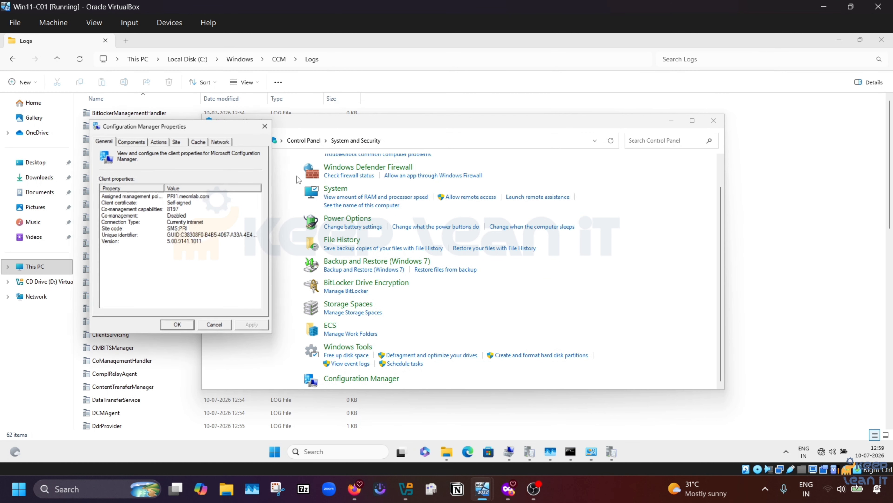
{"action": "left_click", "coordinate": [159, 141]}
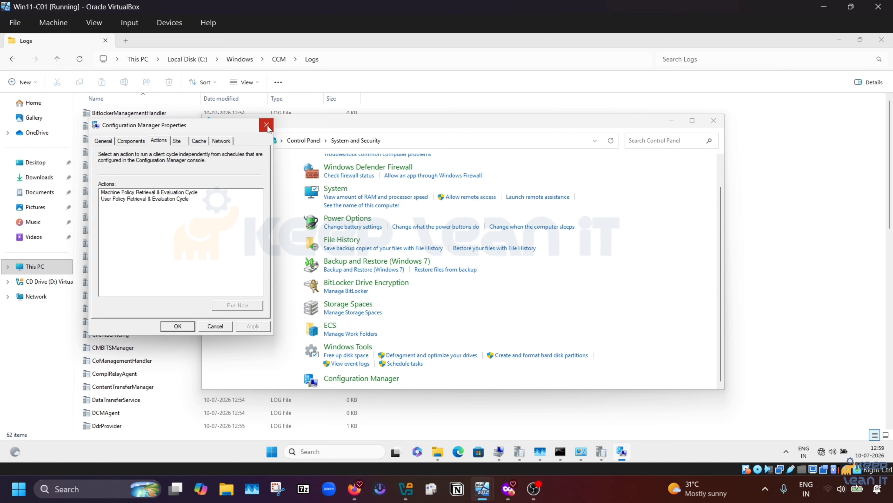
{"action": "left_click", "coordinate": [262, 130]}
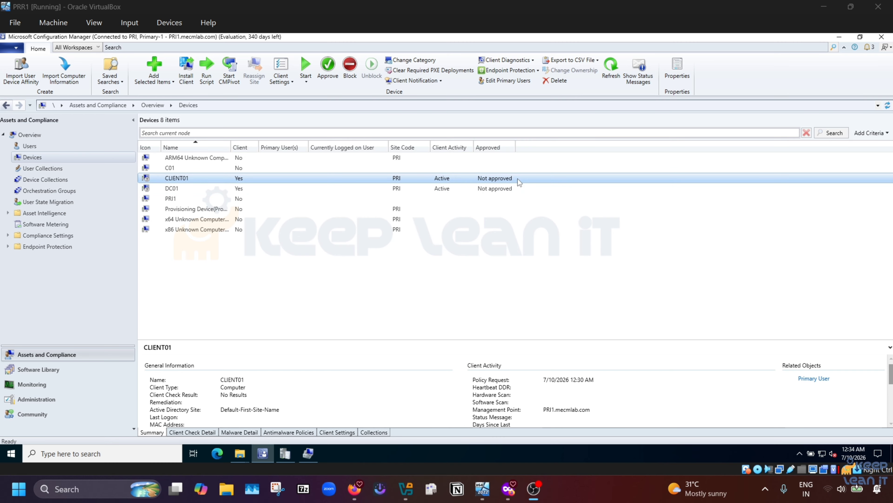
Step: For site PRI - Primary-1, check the Hierarchy Settings' client approval and conflicting-records options, then confirm with OK
{"action": "left_click", "coordinate": [49, 394]}
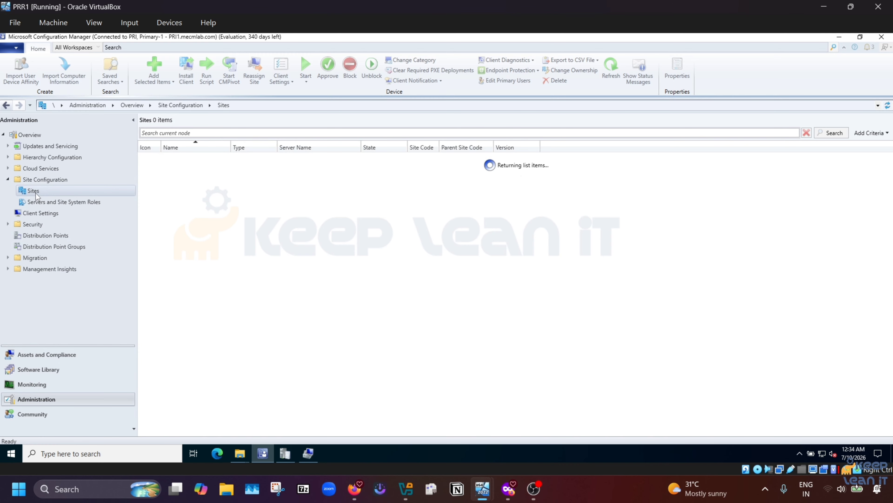
{"action": "left_click", "coordinate": [180, 157]}
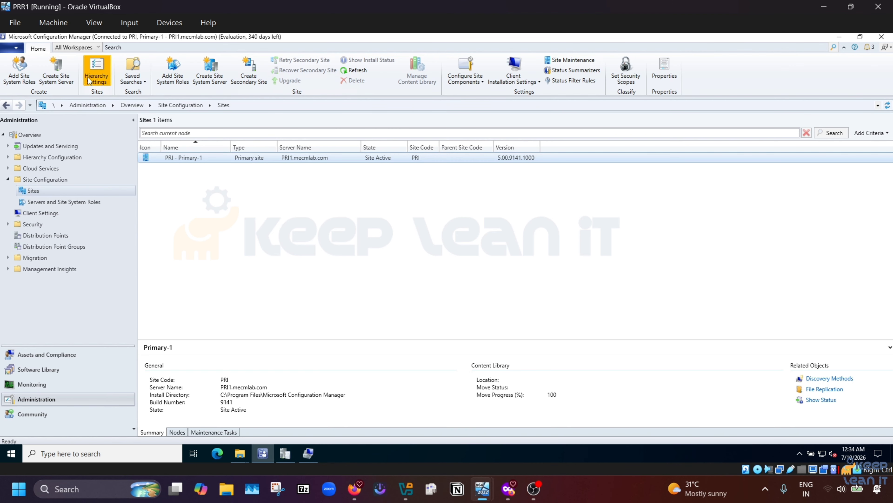
{"action": "left_click", "coordinate": [97, 69]}
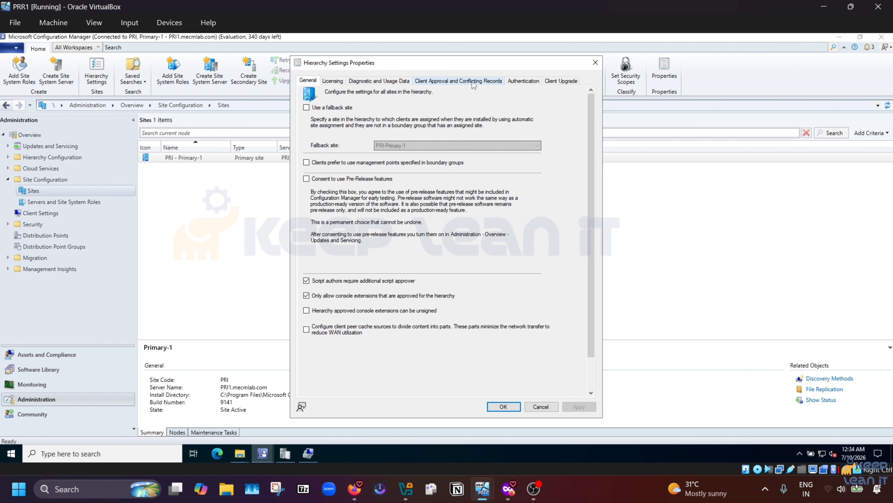
{"action": "left_click", "coordinate": [440, 80]}
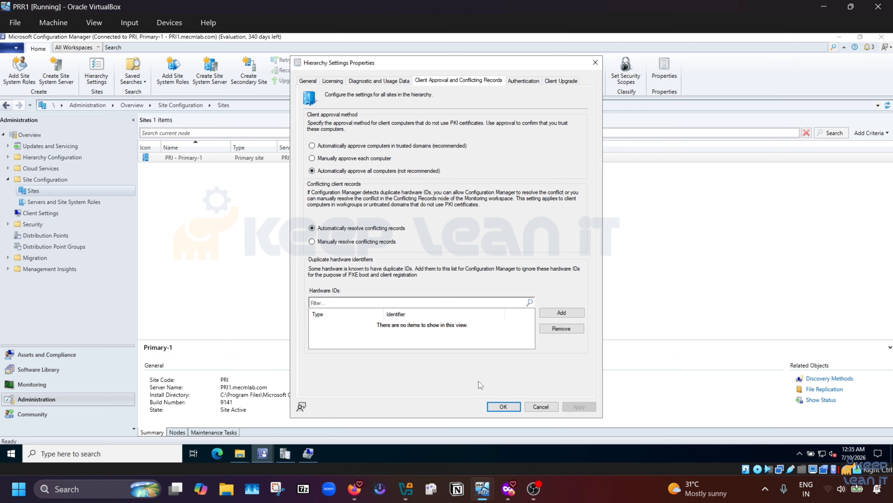
{"action": "left_click", "coordinate": [509, 406]}
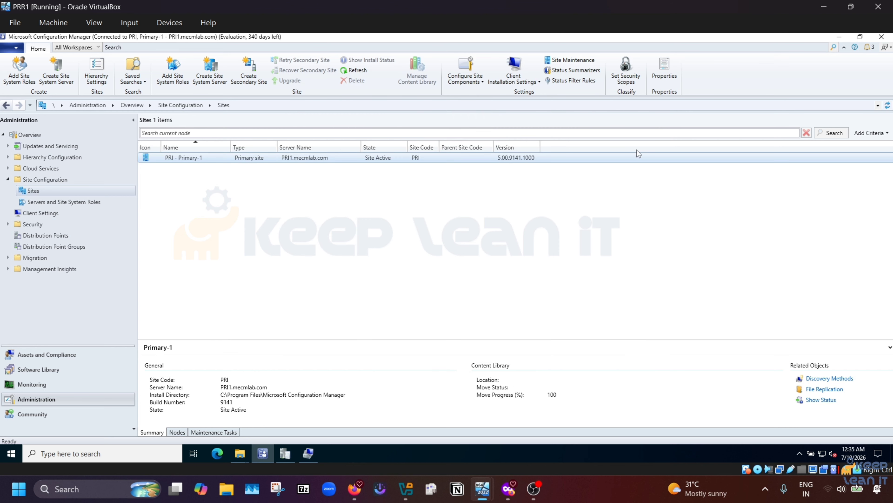
Step: On Win11-C01, reopen Configuration Manager properties' Actions with Machine Policy Retrieval & Evaluation Cycle selected
{"action": "left_click", "coordinate": [827, 8]}
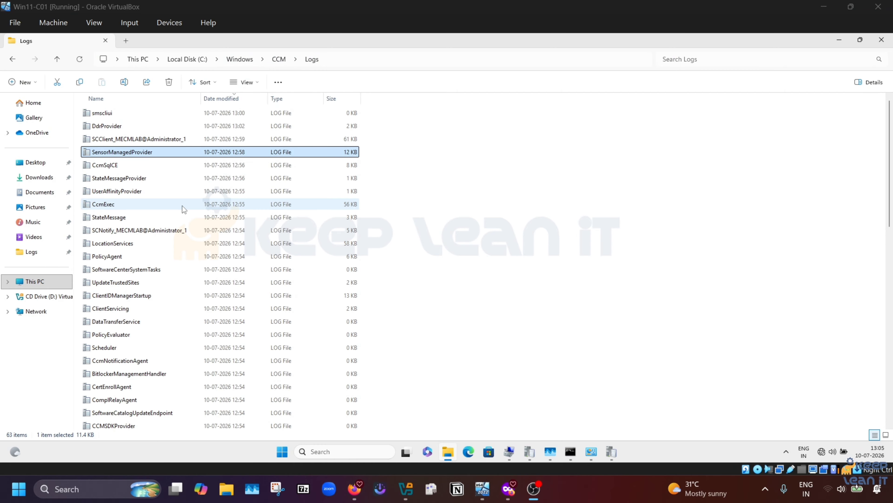
{"action": "left_click", "coordinate": [590, 451]}
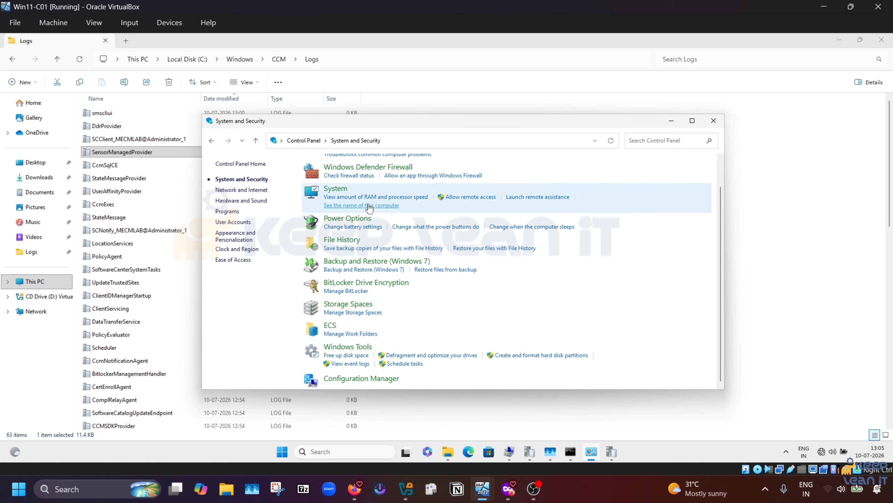
{"action": "left_click", "coordinate": [370, 385]}
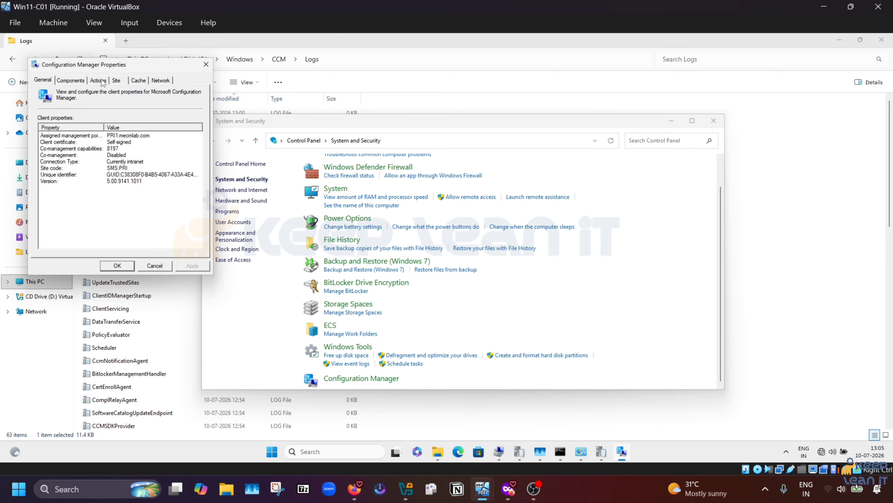
{"action": "left_click", "coordinate": [100, 81]}
{"action": "left_click", "coordinate": [110, 132]}
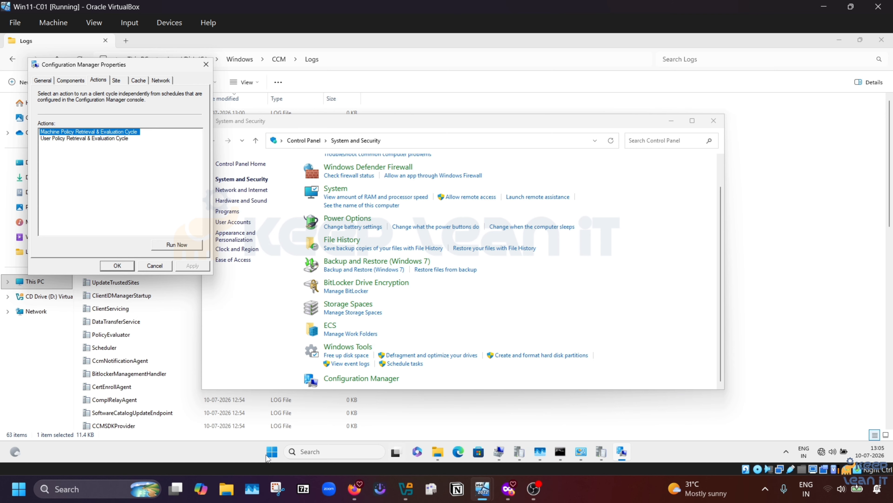
Step: Search 'services' from Start and launch the Services console
{"action": "left_click", "coordinate": [273, 455]}
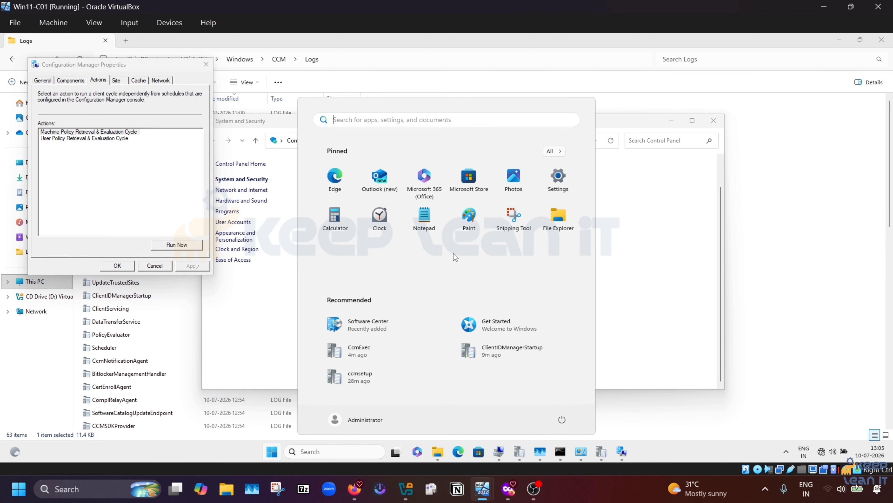
{"action": "type", "text": "services"}
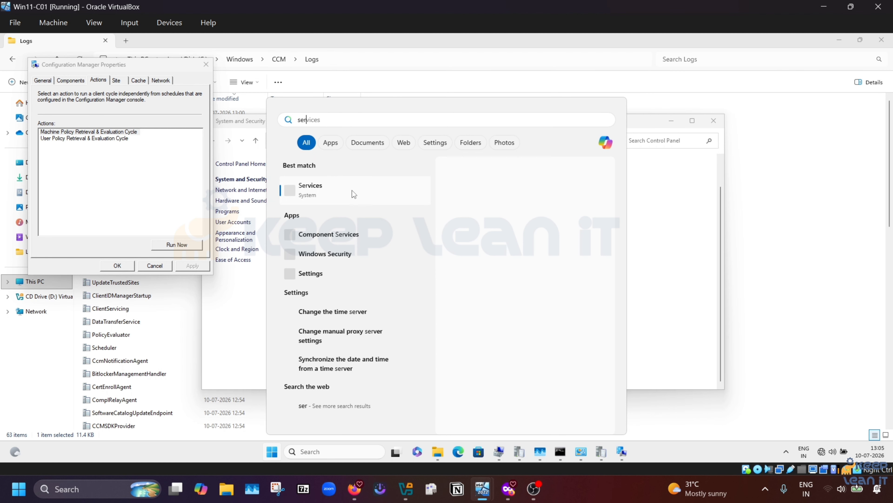
{"action": "left_click", "coordinate": [314, 197]}
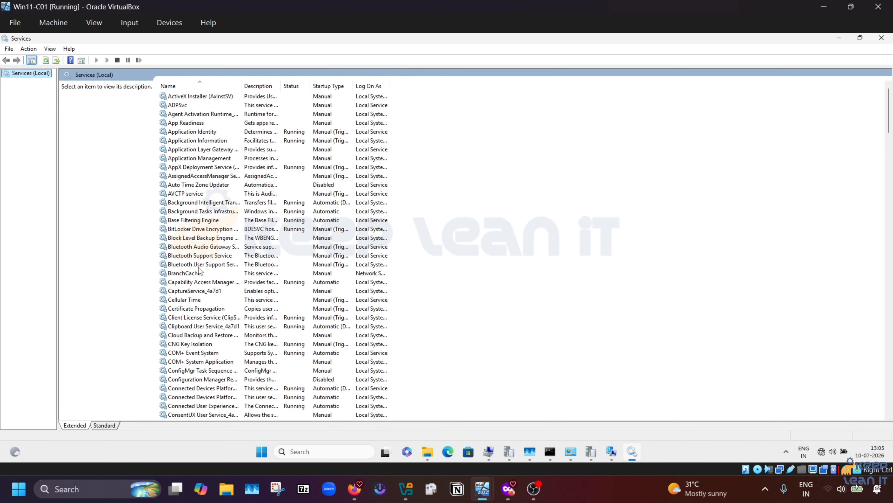
Step: Restart the SMS Agent Host service, then minimize Services
{"action": "left_click", "coordinate": [196, 267]}
{"action": "type", "text": "sms"}
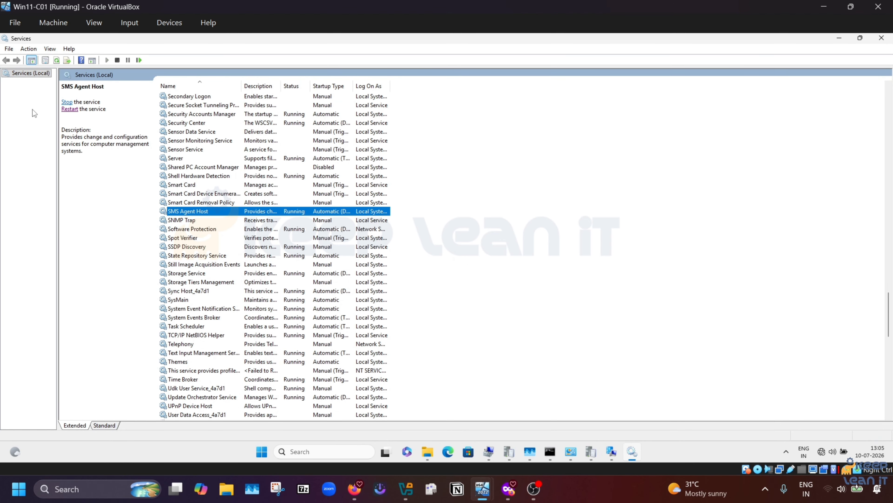
{"action": "left_click", "coordinate": [71, 109]}
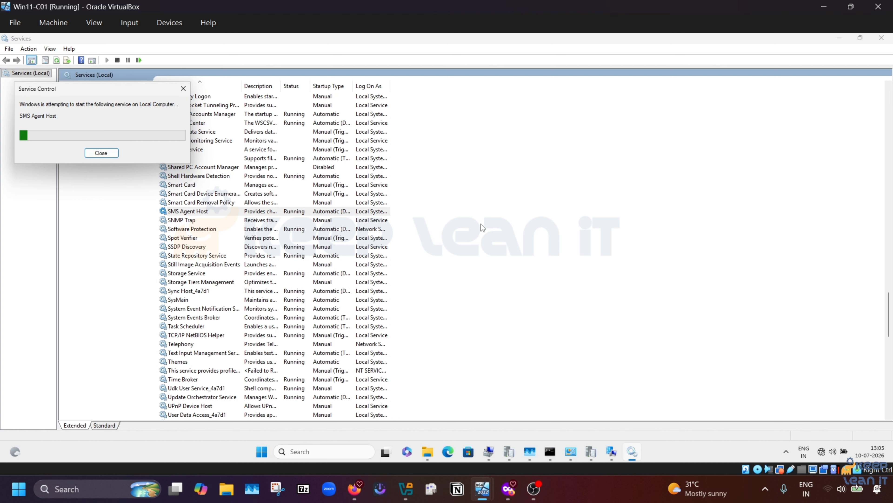
{"action": "left_click", "coordinate": [840, 38]}
Step: Sort the CCM Logs folder by name and select ClientIDManagerStartup.log
{"action": "left_click", "coordinate": [138, 322]}
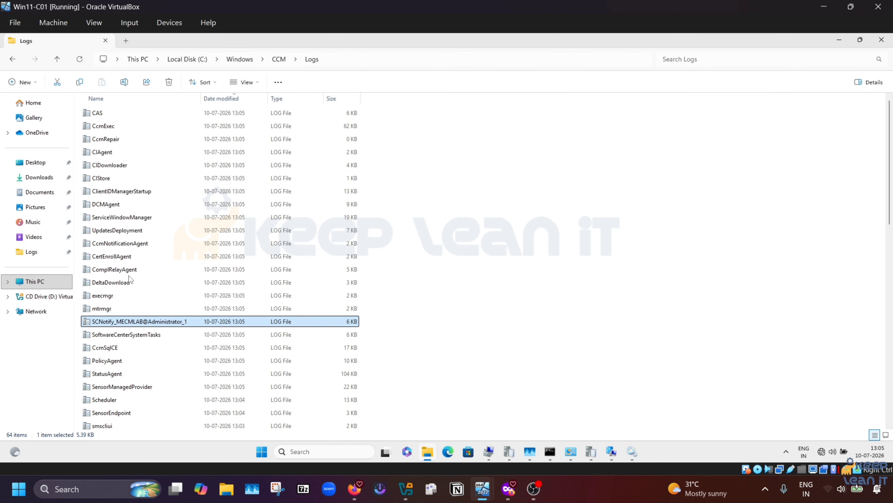
{"action": "left_click", "coordinate": [127, 206]}
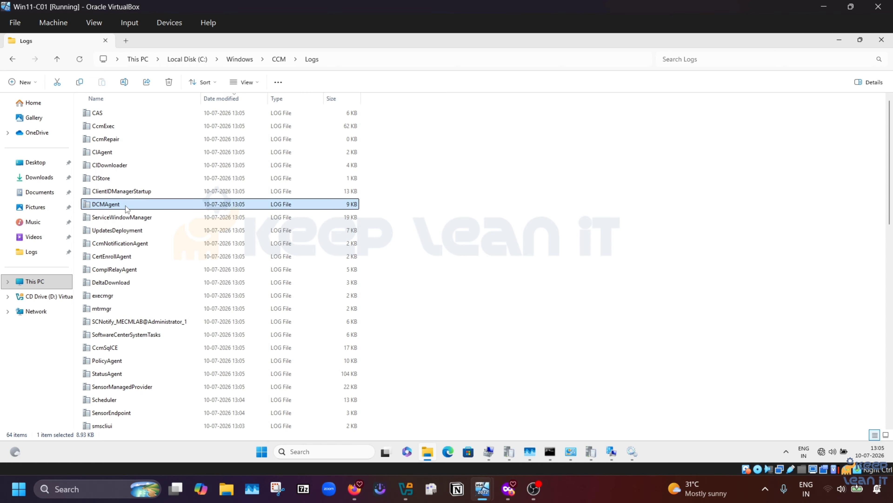
{"action": "type", "text": "cl"}
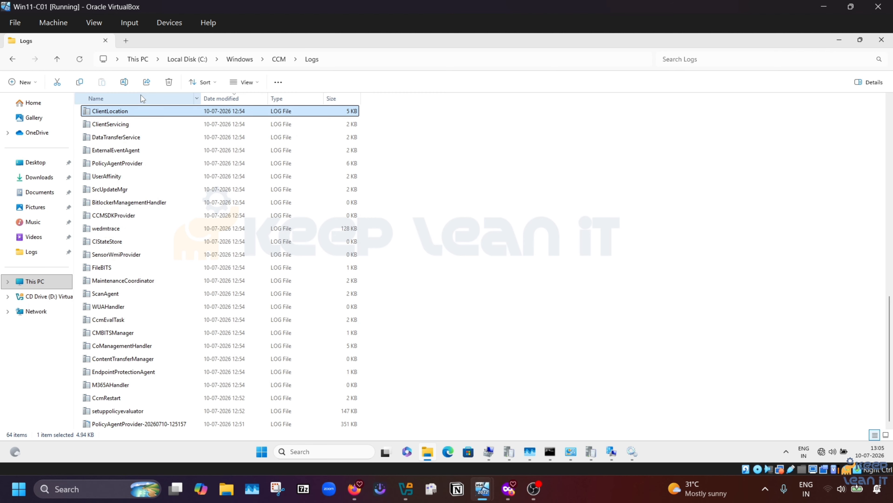
{"action": "left_click", "coordinate": [142, 99]}
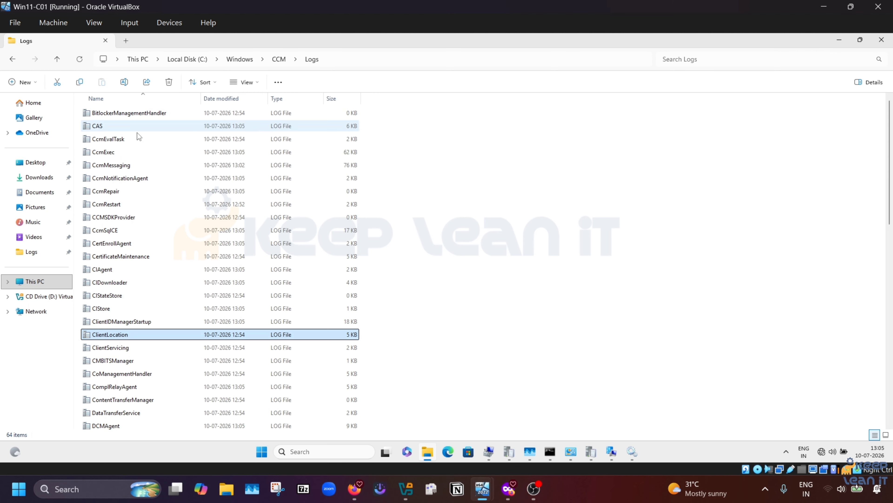
{"action": "left_click", "coordinate": [136, 321]}
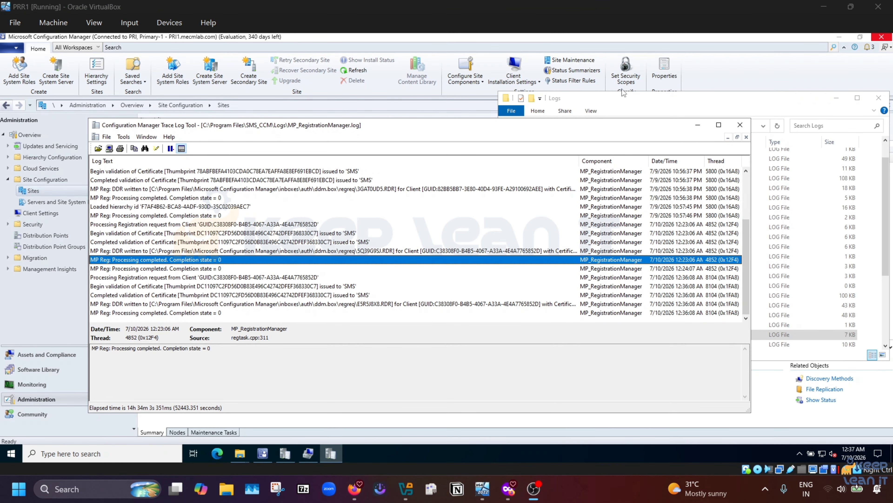
Step: Open MP_RegistrationManager.log from C:\Program Files\SMS_CCM\Logs in CMTrace
{"action": "left_click", "coordinate": [739, 125]}
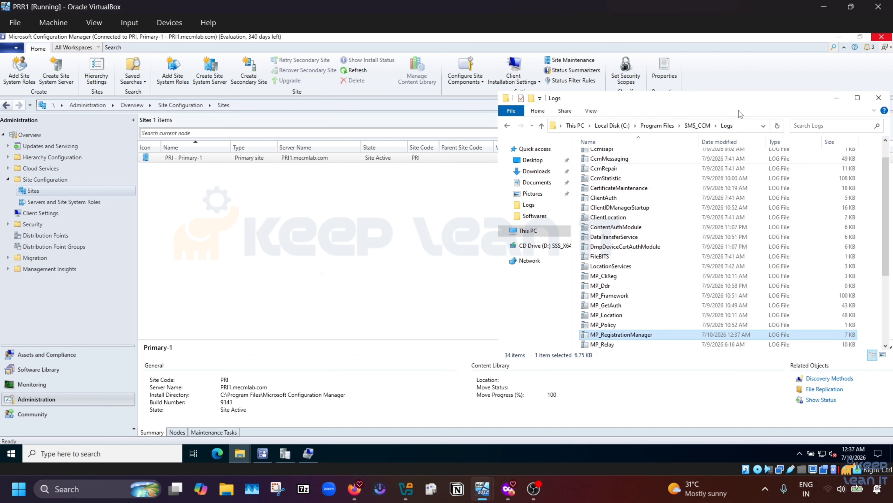
{"action": "left_click", "coordinate": [612, 126]}
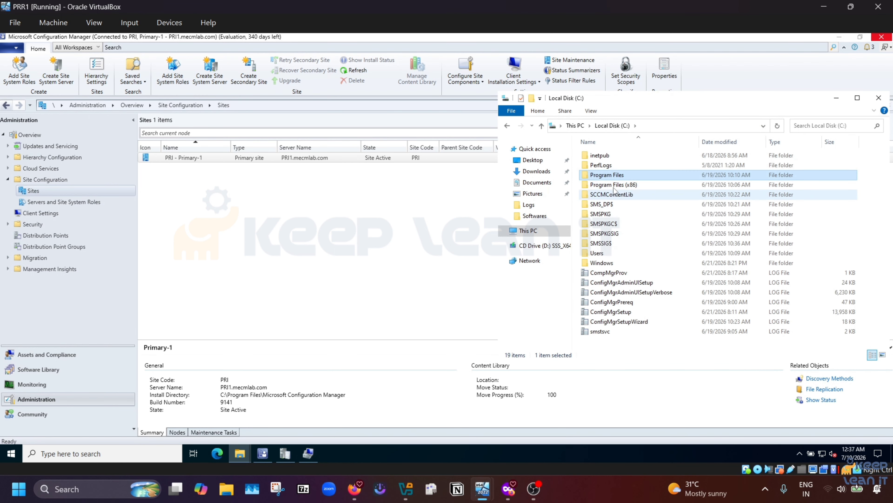
{"action": "double_click", "coordinate": [614, 175]}
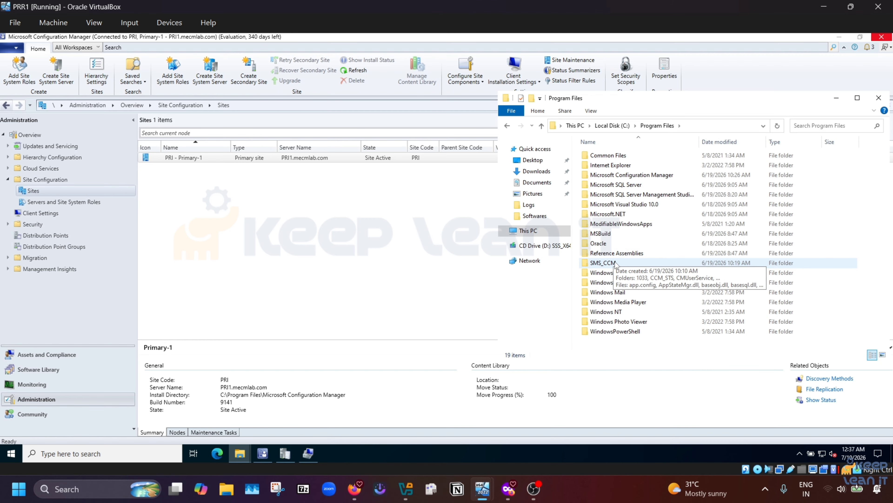
{"action": "double_click", "coordinate": [615, 264]}
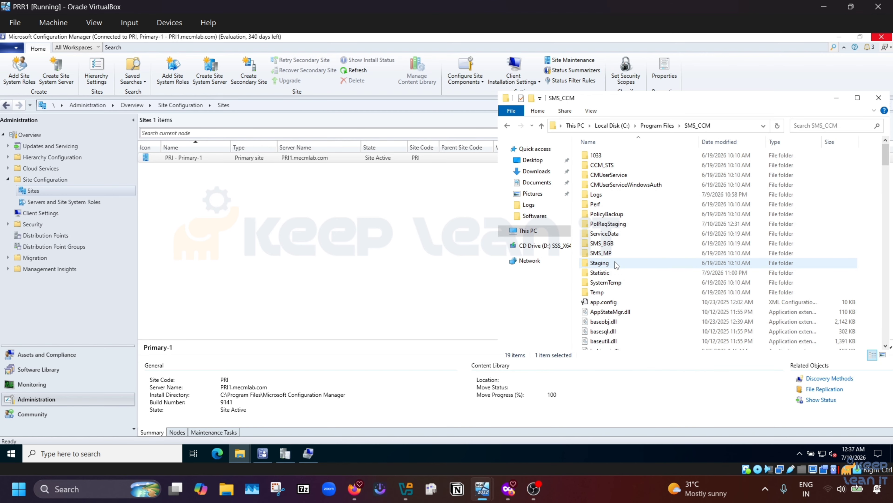
{"action": "double_click", "coordinate": [601, 195]}
{"action": "scroll", "coordinate": [636, 302], "scroll_direction": "down", "scroll_amount": 2}
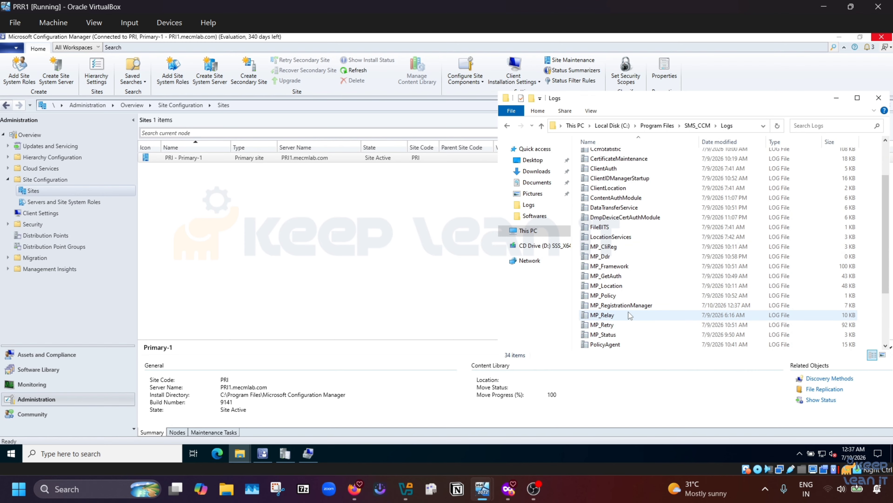
{"action": "double_click", "coordinate": [623, 305]}
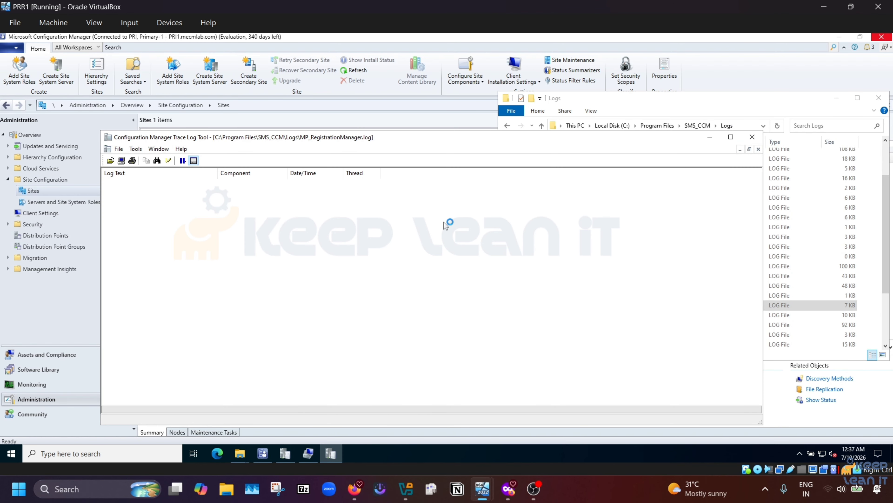
Step: Maximize the log, inspect the client's registration, DDR written and processing-completed entries, then close it
{"action": "left_click", "coordinate": [730, 136]}
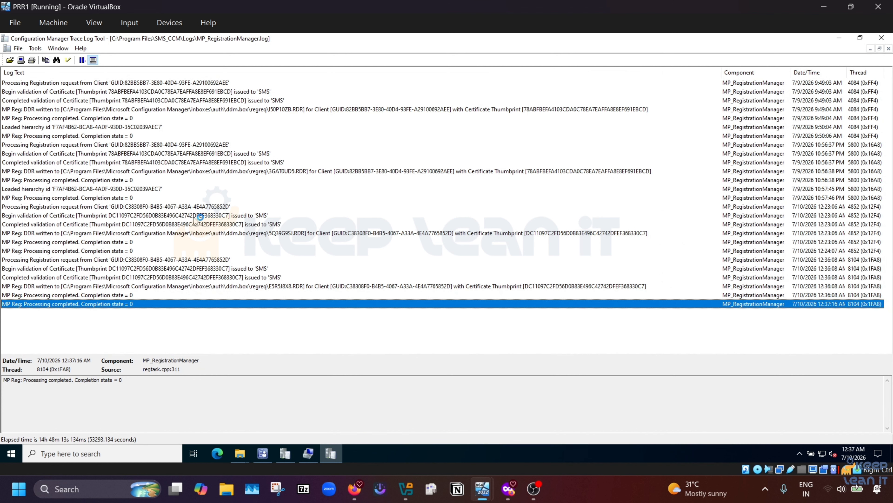
{"action": "left_click", "coordinate": [162, 207]}
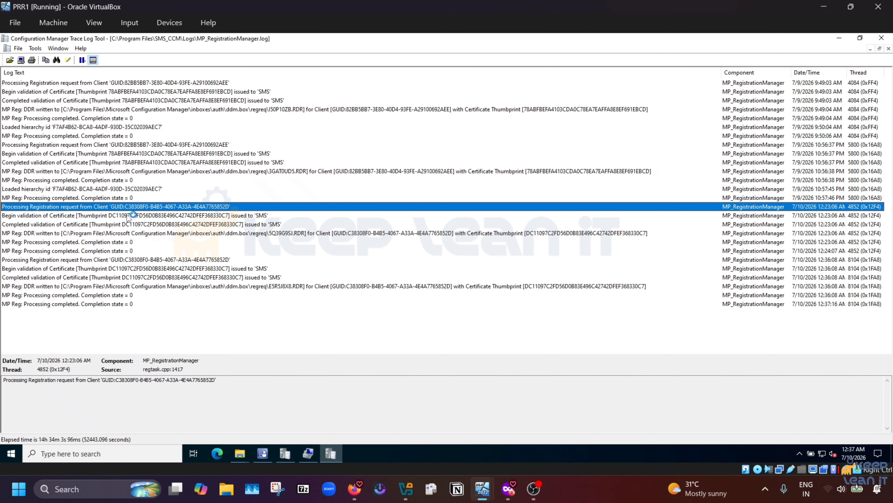
{"action": "left_click", "coordinate": [89, 246]}
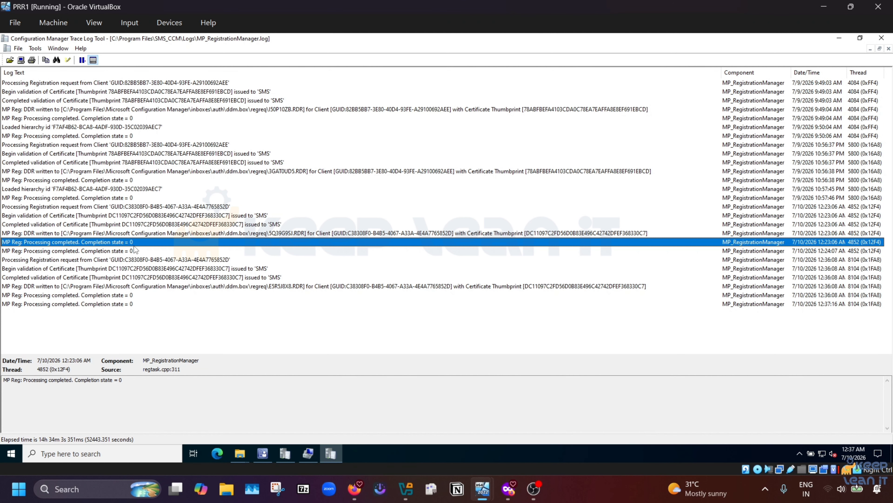
{"action": "left_click", "coordinate": [373, 233]}
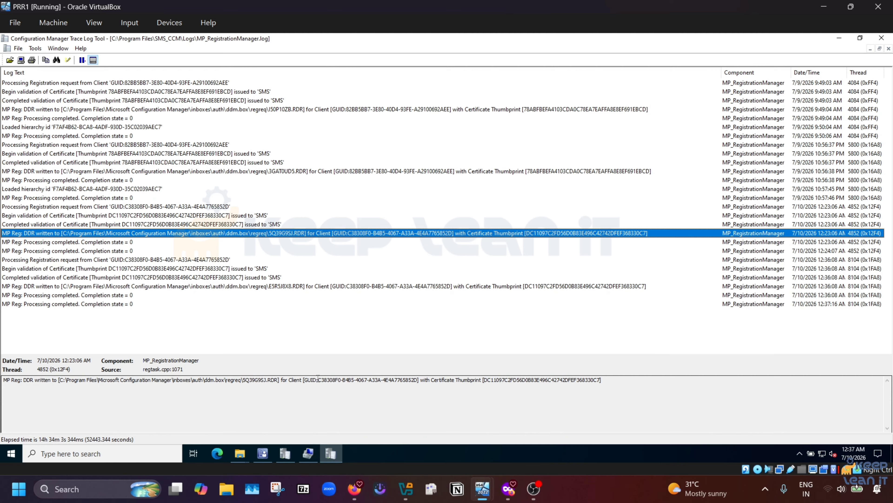
{"action": "left_click_drag", "start_coordinate": [319, 378], "coordinate": [386, 379]}
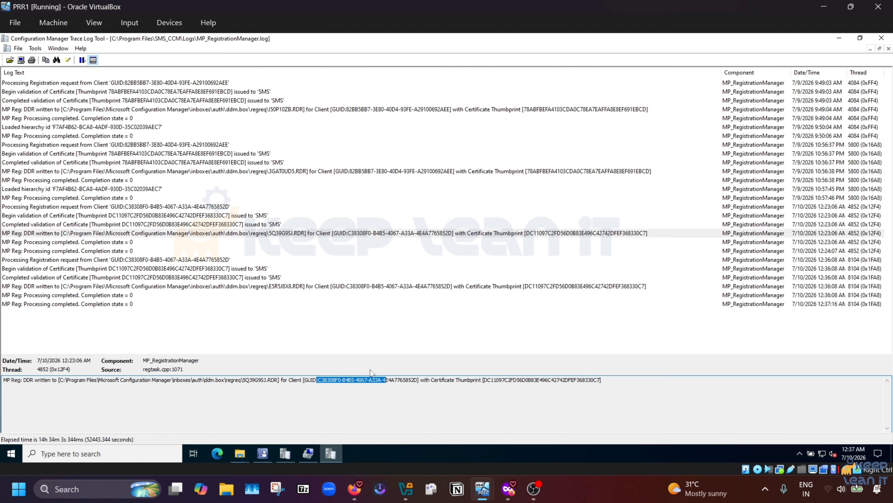
{"action": "left_click", "coordinate": [117, 244]}
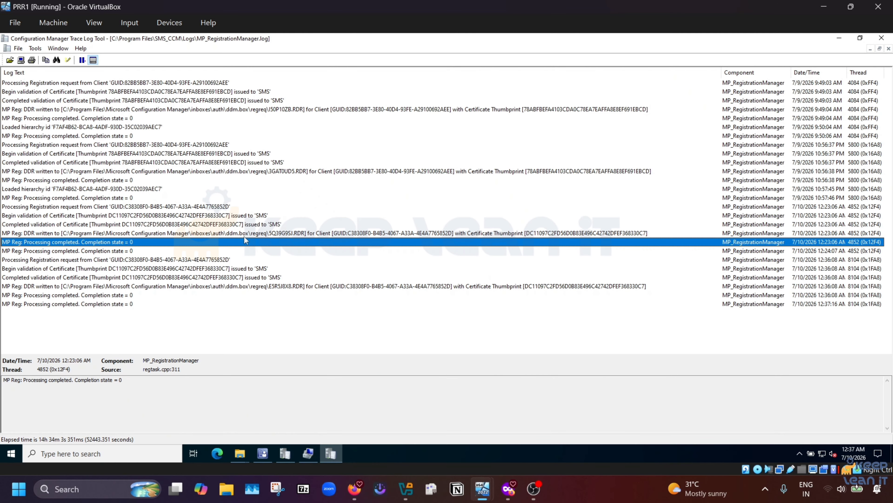
{"action": "left_click", "coordinate": [881, 38]}
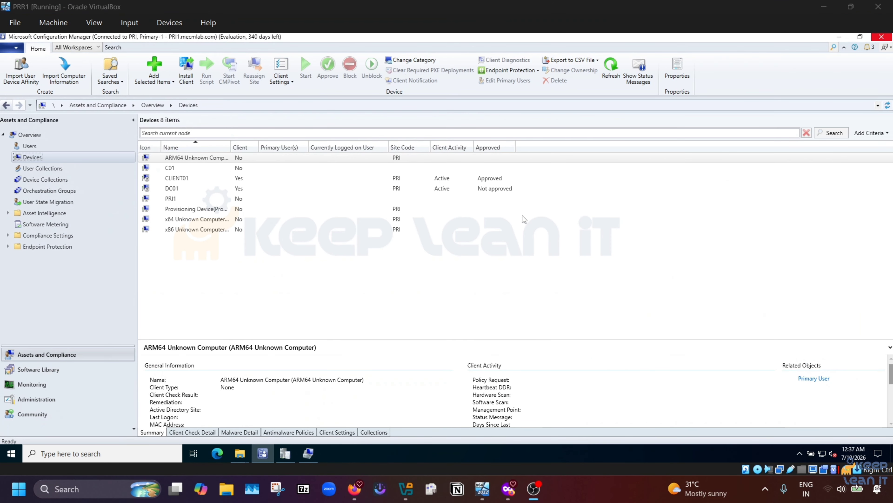
Step: Check CLIENT01's device details show Active and Approved, then switch to the Win11-C01 VM
{"action": "left_click", "coordinate": [486, 178]}
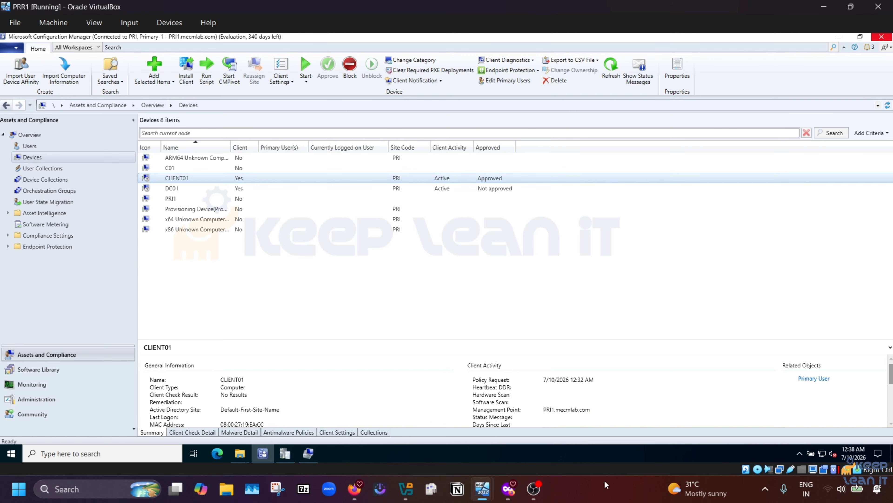
{"action": "mouse_move", "coordinate": [481, 499]}
{"action": "left_click", "coordinate": [577, 437]}
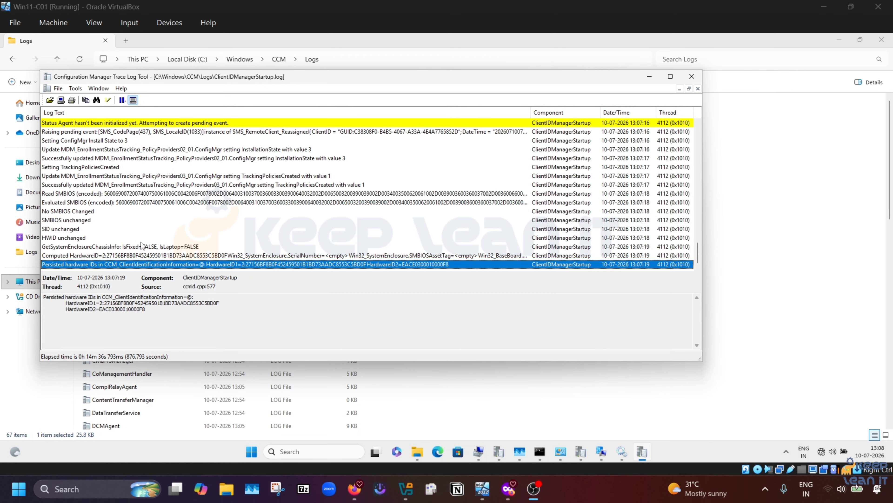
Step: Inspect the ClientIDManagerStartup log's PolicyProviders02 installation-state and PolicyProviders03 tracking-policies entries
{"action": "scroll", "coordinate": [168, 231], "scroll_direction": "up", "scroll_amount": 3}
{"action": "scroll", "coordinate": [171, 231], "scroll_direction": "down", "scroll_amount": 3}
{"action": "left_click", "coordinate": [81, 149]}
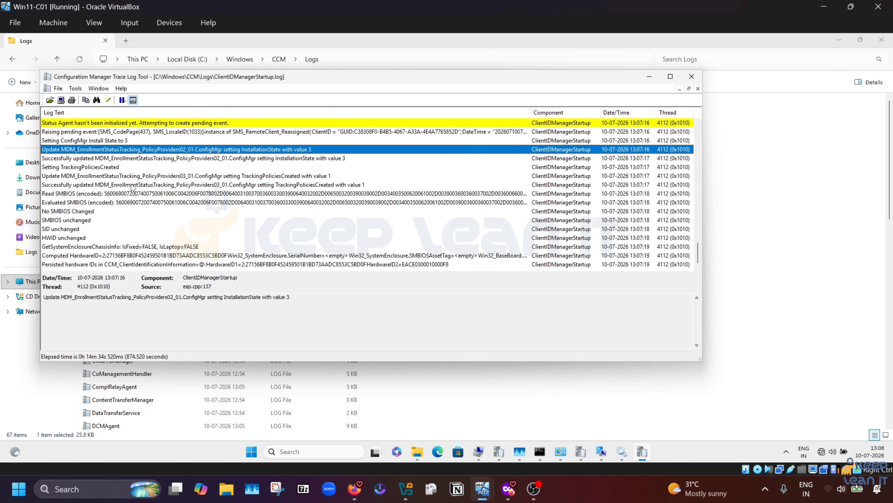
{"action": "left_click", "coordinate": [95, 185]}
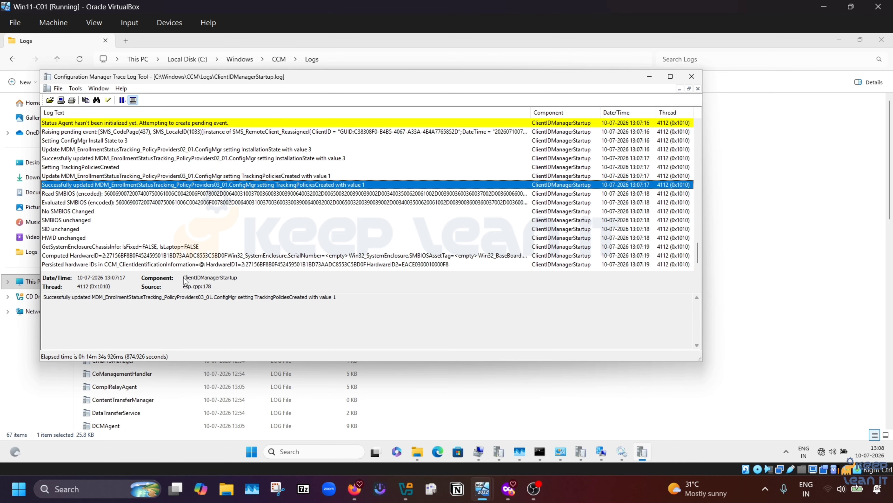
Step: Reopen Configuration Manager properties from System and Security and toggle between the General and Actions tabs
{"action": "left_click", "coordinate": [597, 455]}
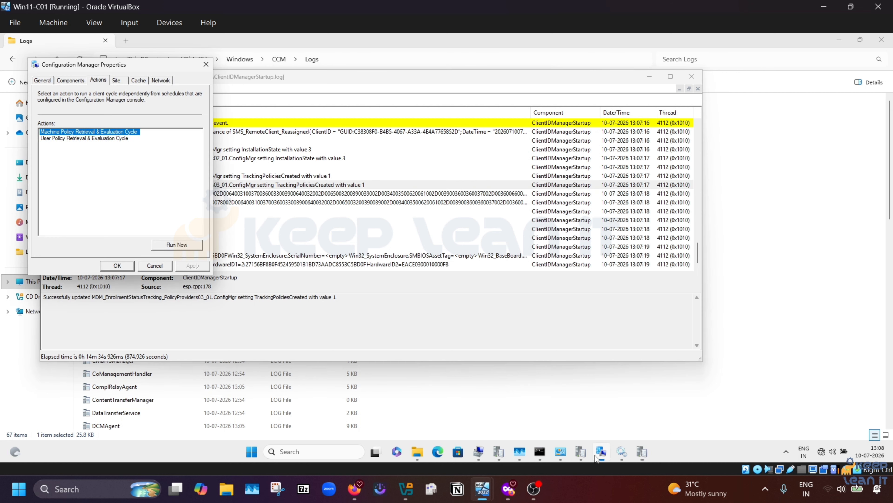
{"action": "left_click", "coordinate": [206, 66]}
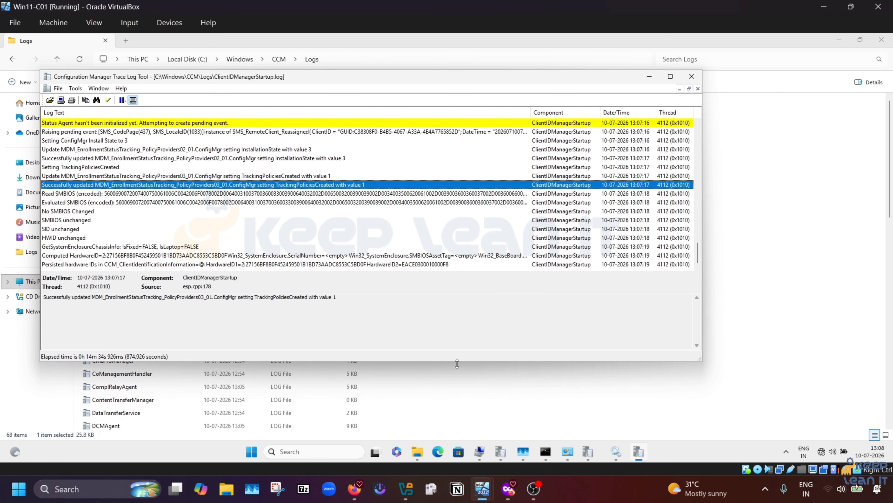
{"action": "left_click", "coordinate": [571, 451]}
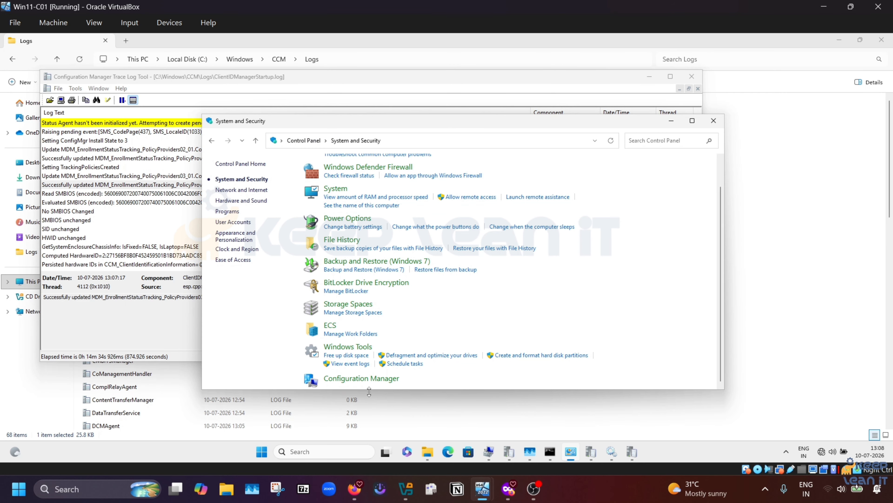
{"action": "left_click", "coordinate": [361, 378]}
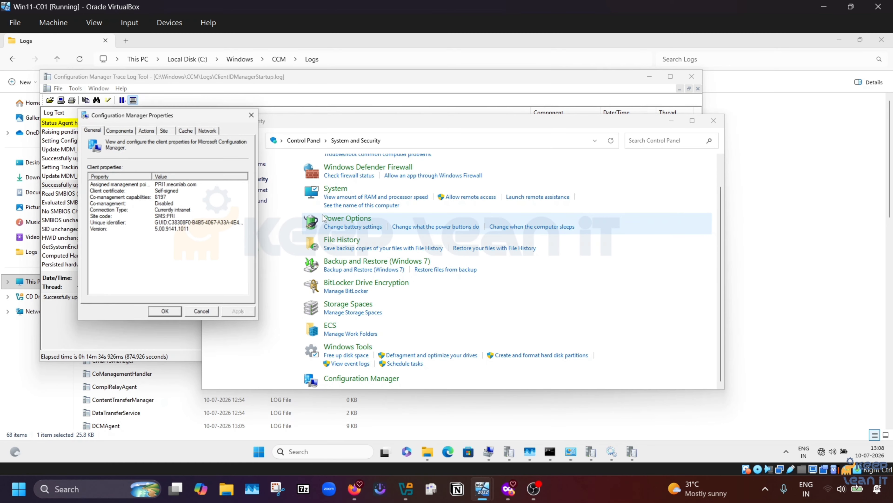
{"action": "left_click", "coordinate": [147, 130]}
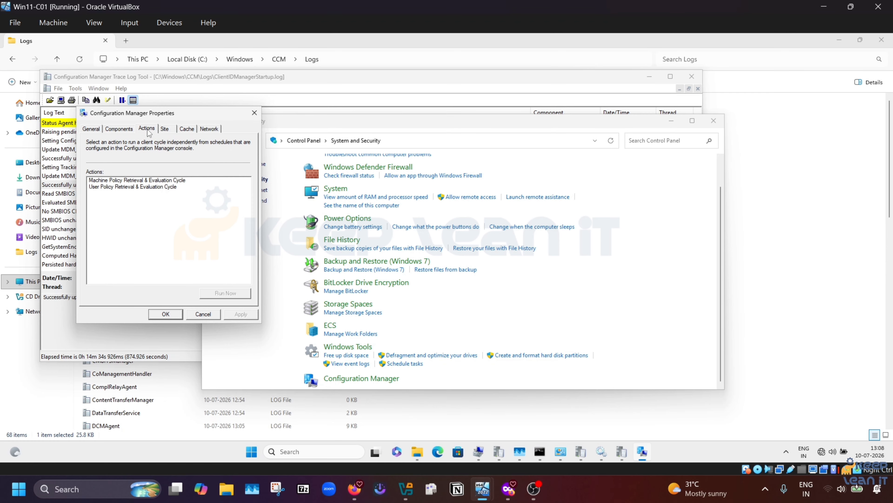
{"action": "left_click", "coordinate": [99, 130]}
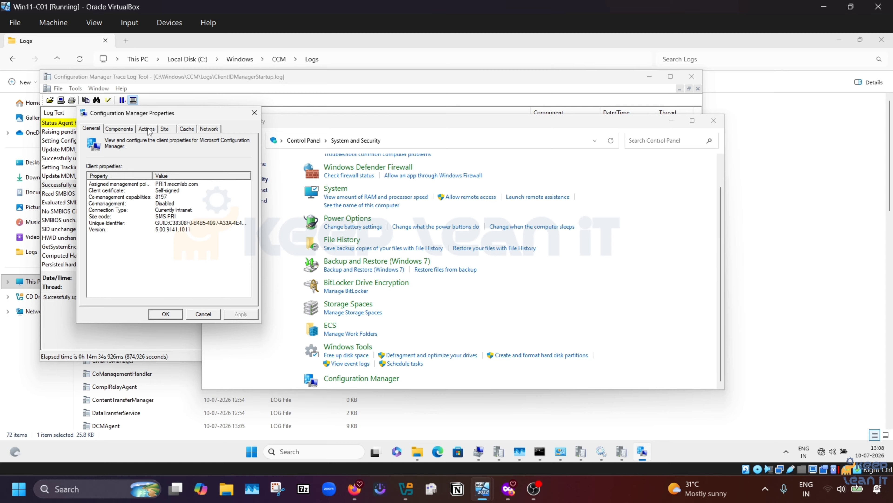
{"action": "left_click", "coordinate": [148, 130]}
{"action": "left_click", "coordinate": [95, 130]}
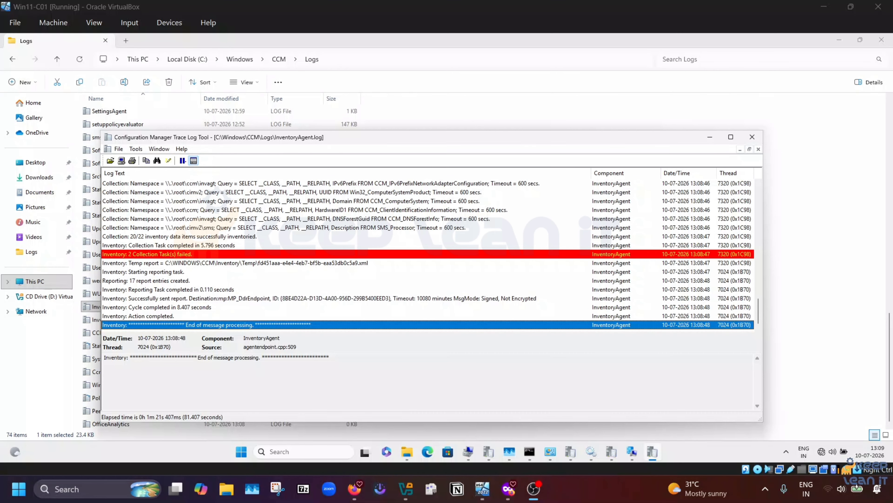
Step: In InventoryAgent.log, inspect the ClientIdChangeDate, reporting task, temp report and sent-report entries, selecting the endpoint
{"action": "scroll", "coordinate": [284, 208], "scroll_direction": "up", "scroll_amount": 5}
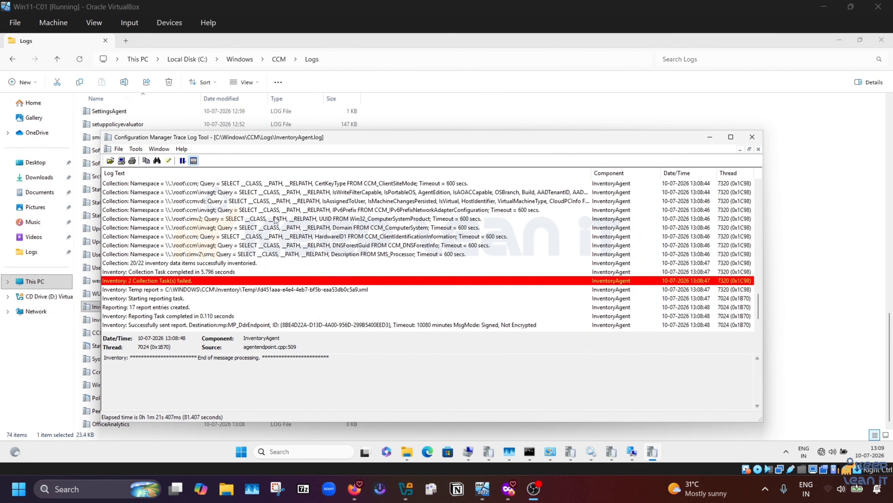
{"action": "scroll", "coordinate": [274, 224], "scroll_direction": "down", "scroll_amount": 5}
{"action": "scroll", "coordinate": [268, 236], "scroll_direction": "up", "scroll_amount": 8}
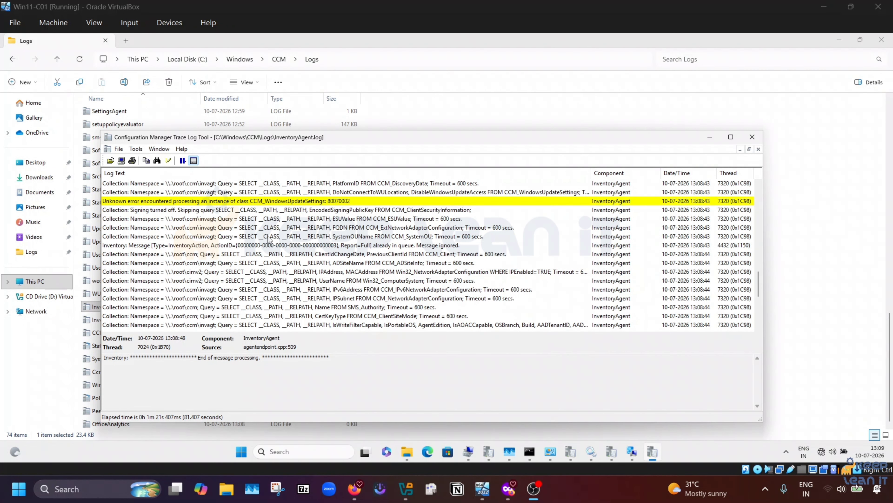
{"action": "scroll", "coordinate": [268, 238], "scroll_direction": "down", "scroll_amount": 6}
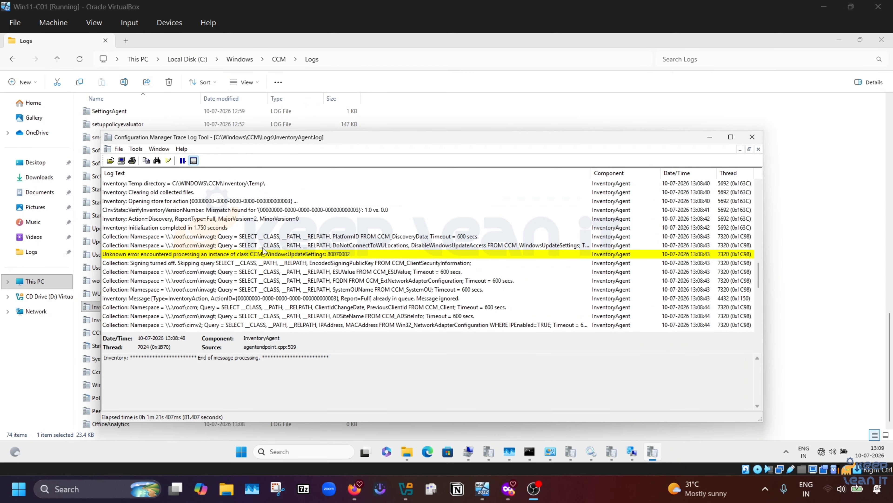
{"action": "scroll", "coordinate": [258, 260], "scroll_direction": "down", "scroll_amount": 2}
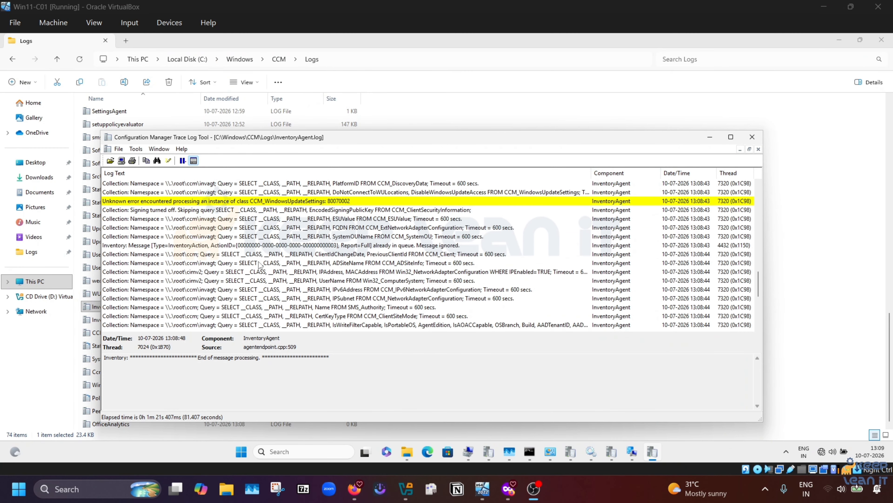
{"action": "left_click", "coordinate": [264, 254]}
{"action": "scroll", "coordinate": [246, 271], "scroll_direction": "down", "scroll_amount": 8}
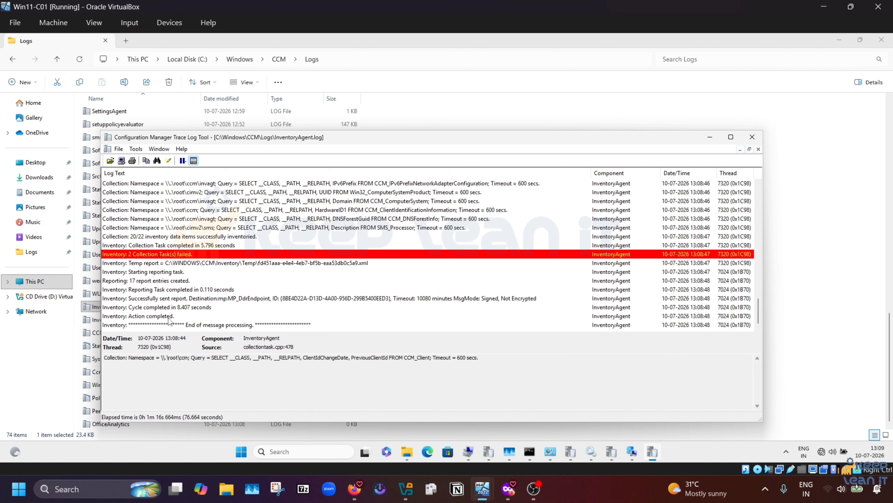
{"action": "left_click", "coordinate": [184, 292]}
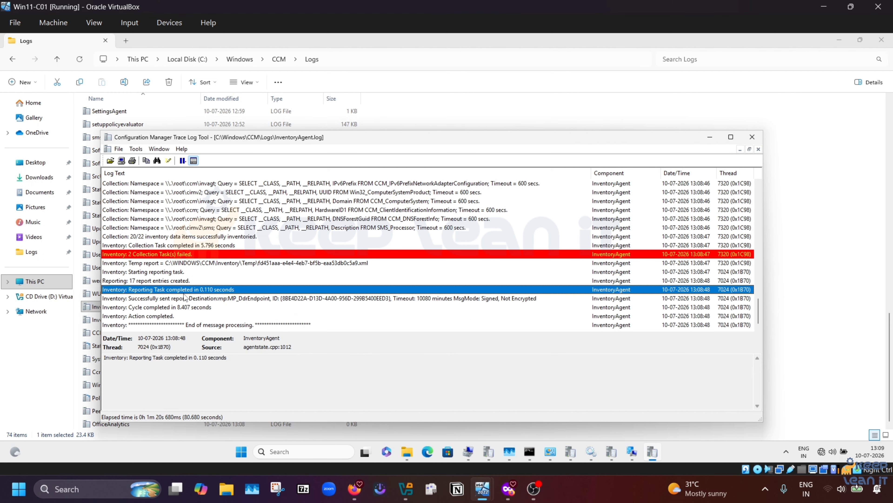
{"action": "left_click", "coordinate": [122, 264]}
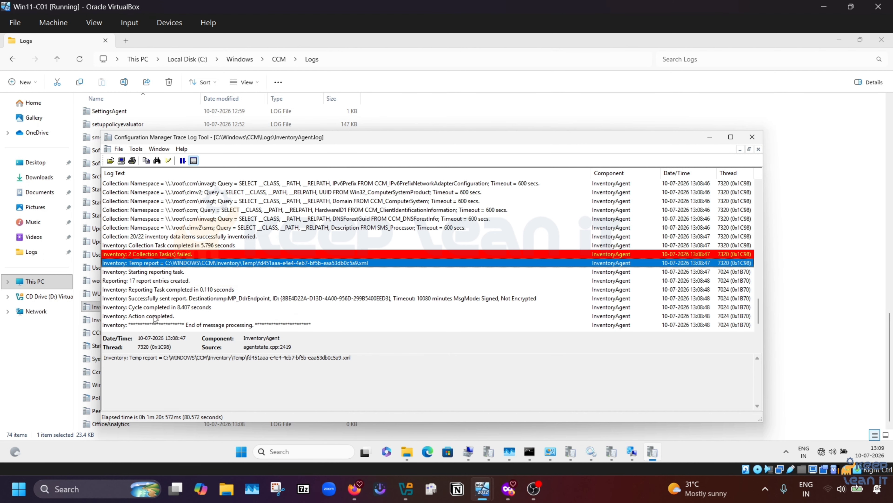
{"action": "left_click", "coordinate": [147, 300]}
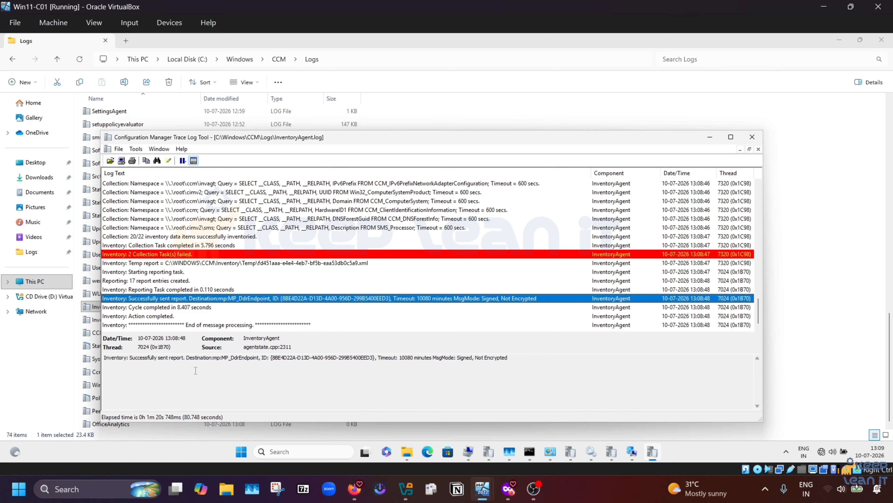
{"action": "left_click_drag", "start_coordinate": [225, 359], "coordinate": [391, 358]}
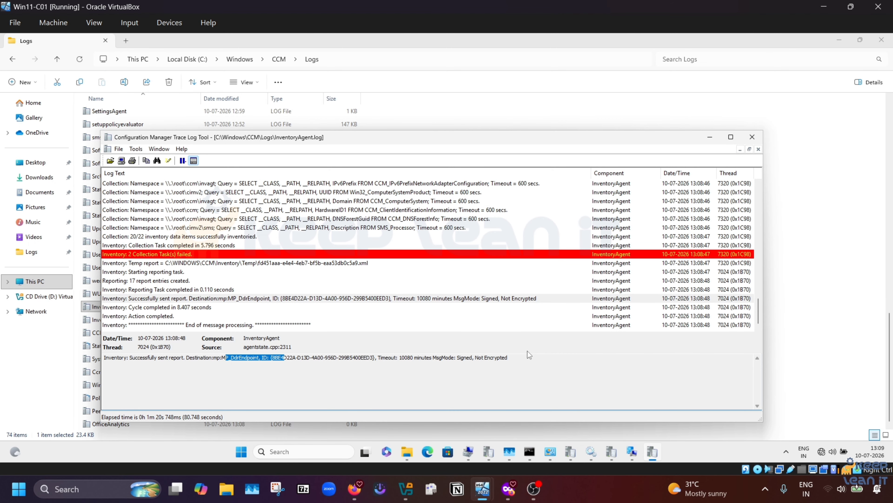
Step: Close the old Configuration Manager Properties and reopen it from System and Security
{"action": "left_click", "coordinate": [632, 452]}
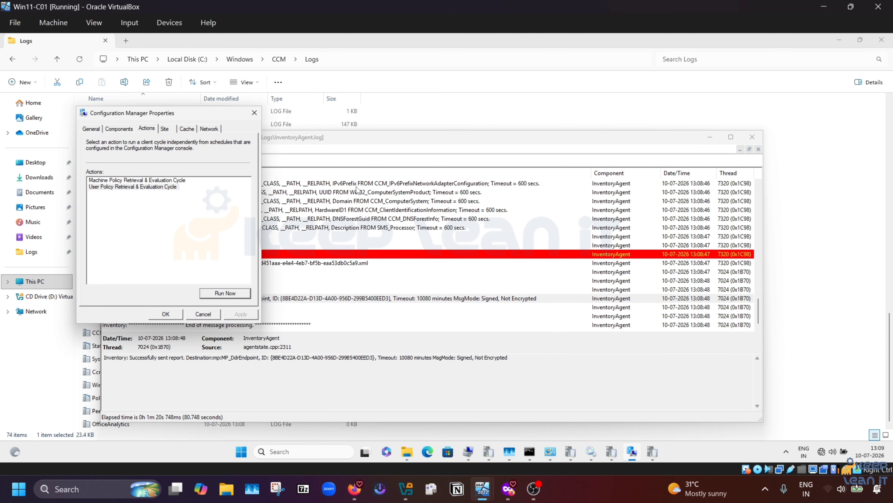
{"action": "left_click", "coordinate": [256, 113]}
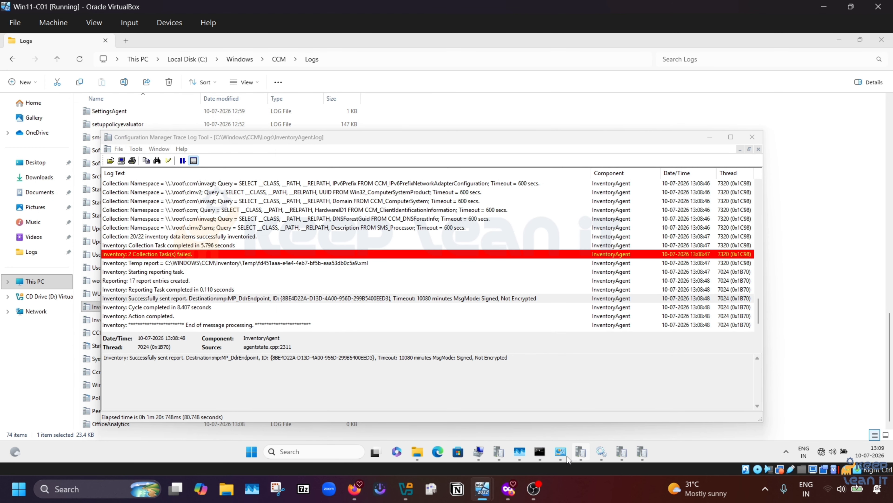
{"action": "left_click", "coordinate": [561, 451]}
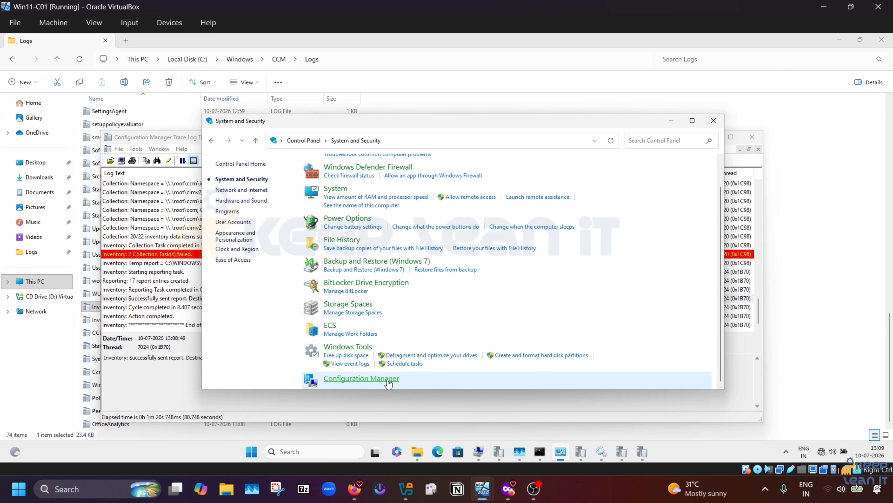
{"action": "left_click", "coordinate": [388, 381]}
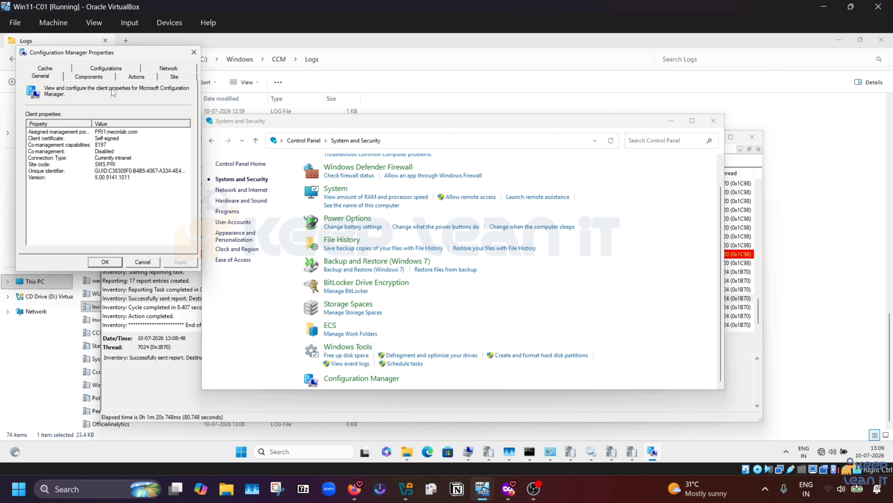
Step: Review the client action cycles on the Actions and General tabs, then return to CCM Logs
{"action": "left_click", "coordinate": [140, 78]}
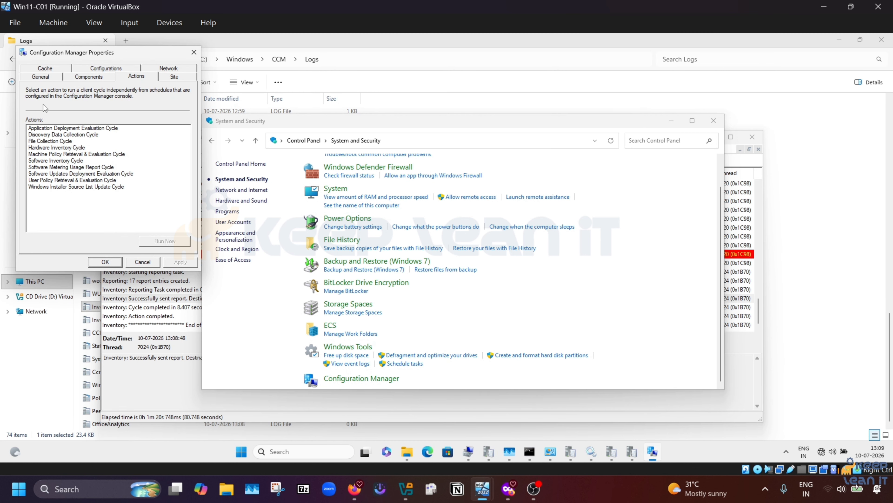
{"action": "left_click", "coordinate": [41, 78]}
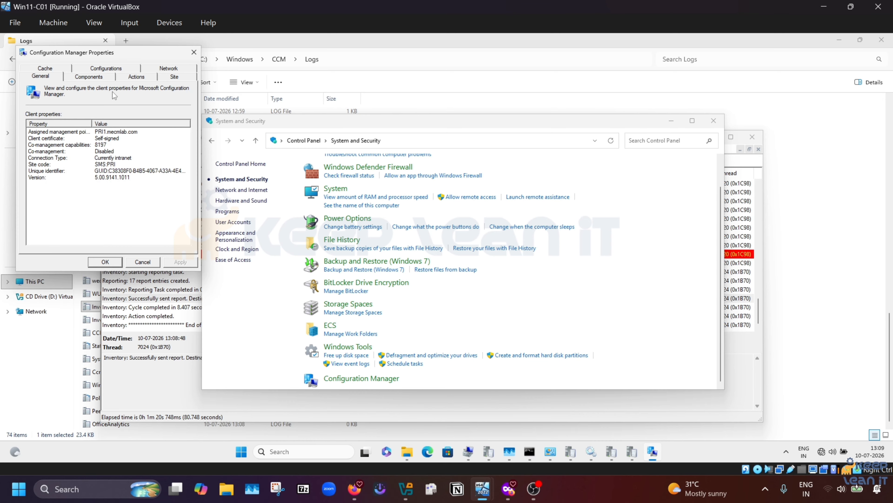
{"action": "left_click", "coordinate": [134, 78]}
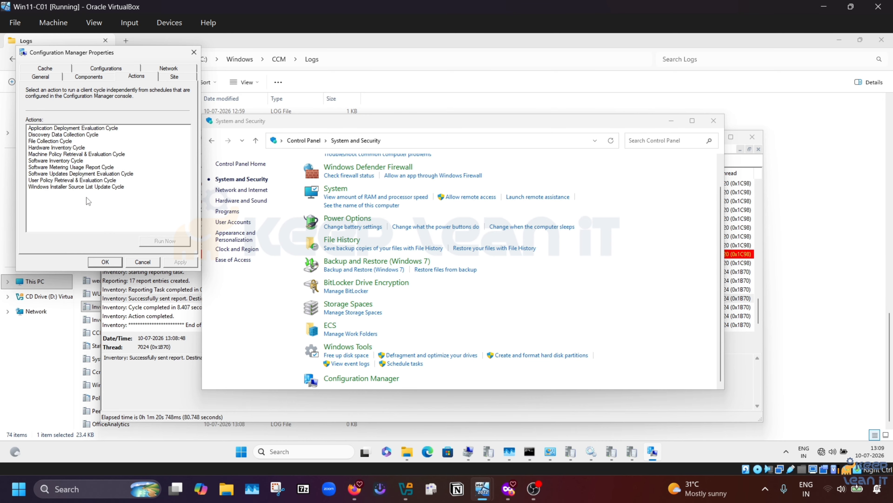
{"action": "left_click", "coordinate": [47, 76]}
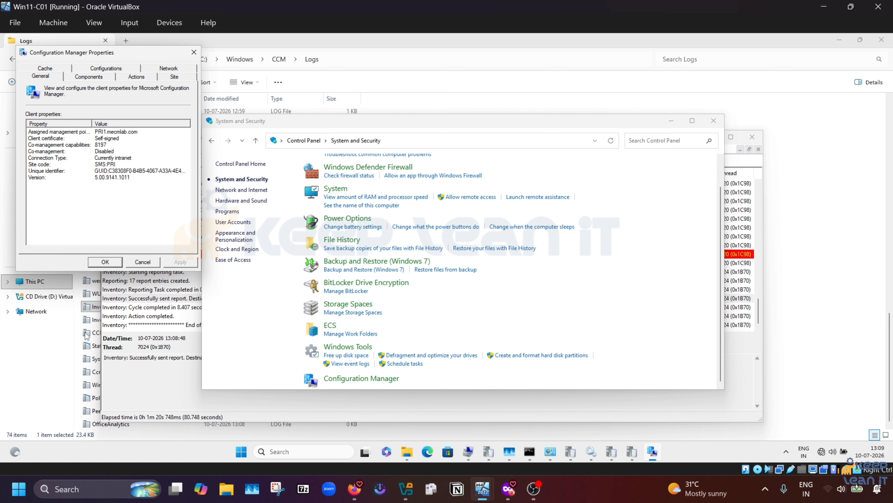
{"action": "left_click", "coordinate": [88, 309]}
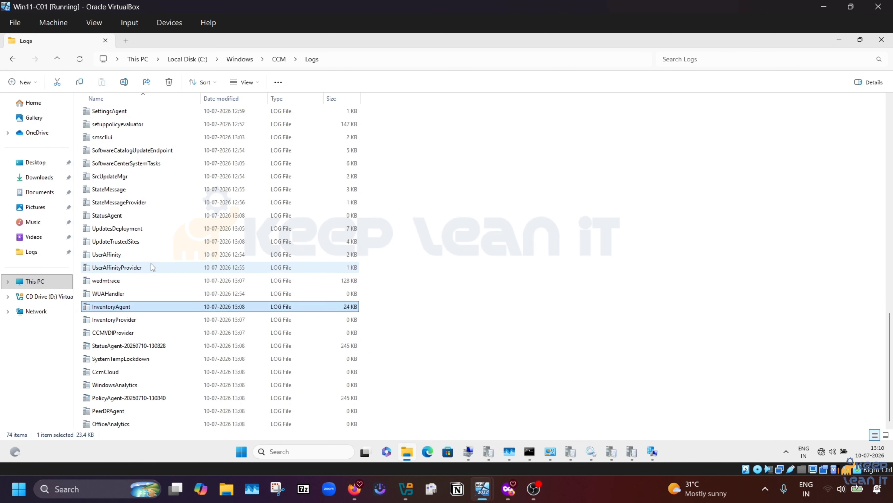
Step: Sort the Logs by Name descending, then open and close execmgr.log
{"action": "scroll", "coordinate": [151, 267], "scroll_direction": "up", "scroll_amount": 9}
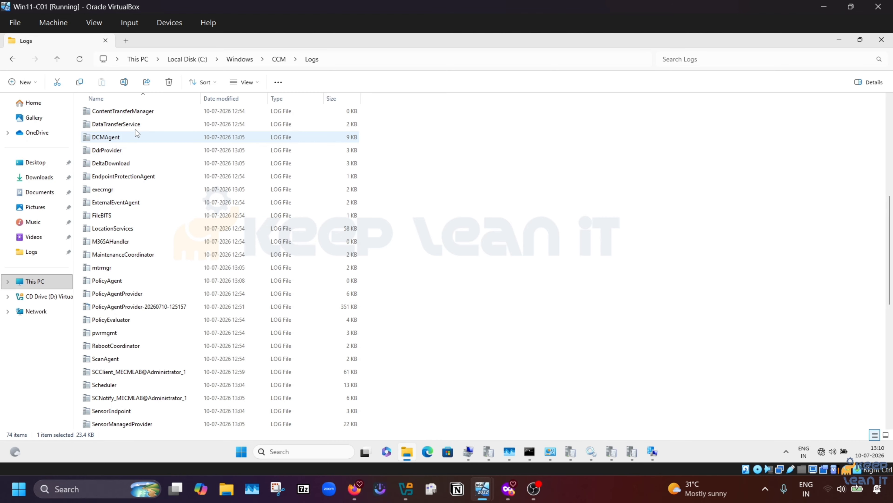
{"action": "left_click", "coordinate": [144, 96]}
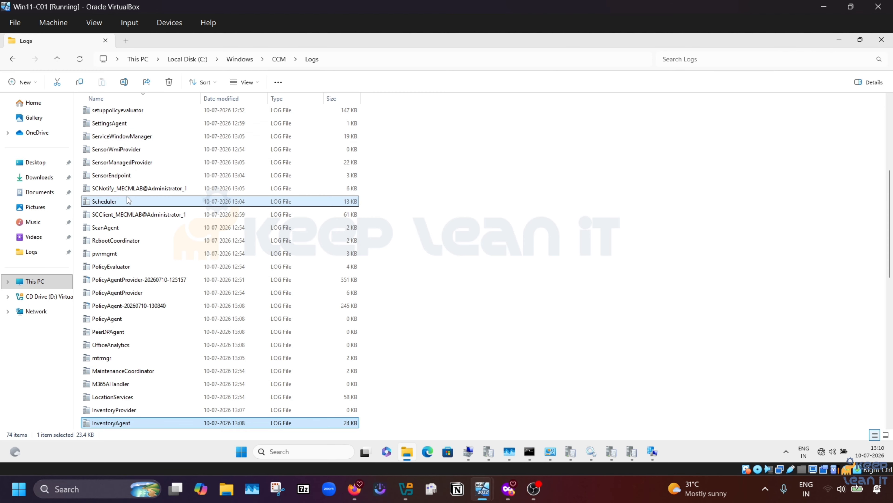
{"action": "left_click", "coordinate": [127, 201]}
{"action": "type", "text": "exe"}
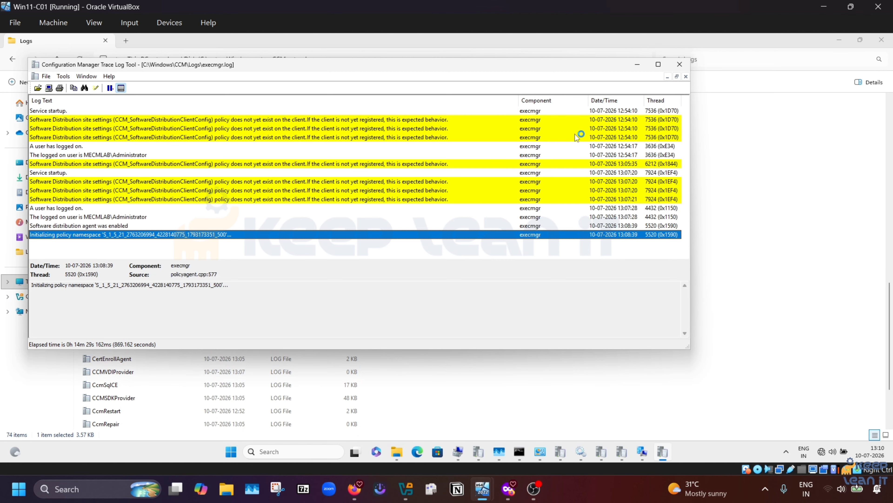
{"action": "left_click", "coordinate": [679, 64]}
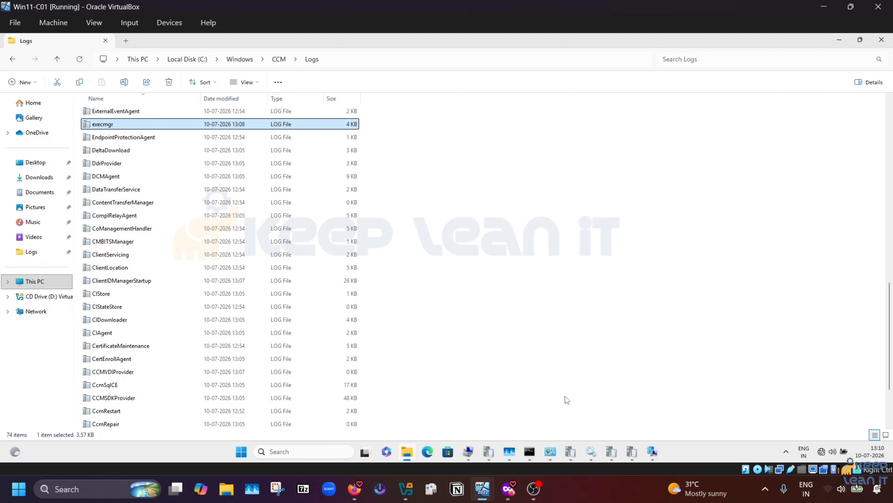
Step: Run the Hardware Inventory Cycle now from Configuration Manager's Actions tab and confirm it
{"action": "left_click", "coordinate": [650, 452]}
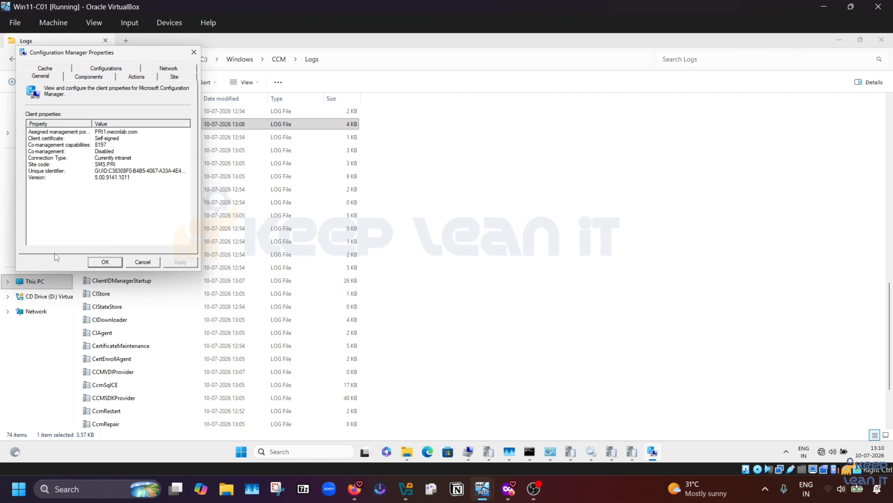
{"action": "left_click", "coordinate": [135, 79]}
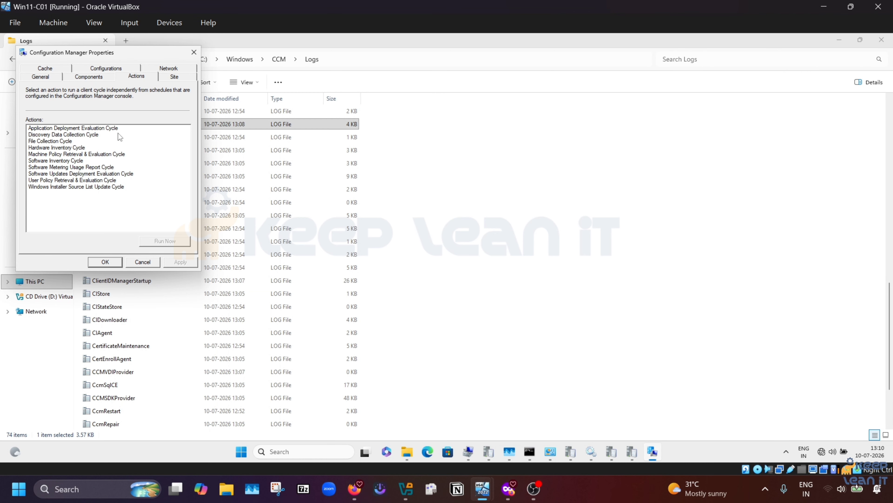
{"action": "left_click", "coordinate": [55, 149]}
{"action": "left_click", "coordinate": [170, 244]}
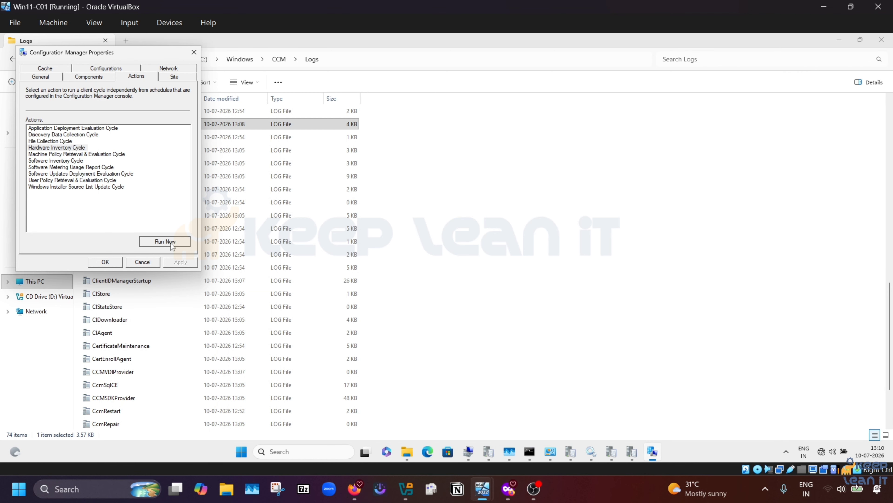
{"action": "left_click", "coordinate": [519, 274]}
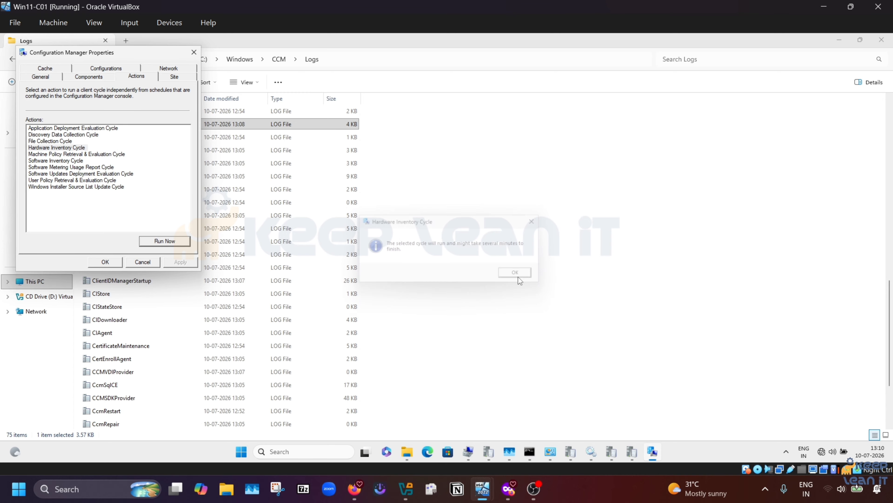
Step: Return to the CCM Logs folder and step through the inventory log files
{"action": "left_click", "coordinate": [126, 306]}
{"action": "key", "text": "i"}
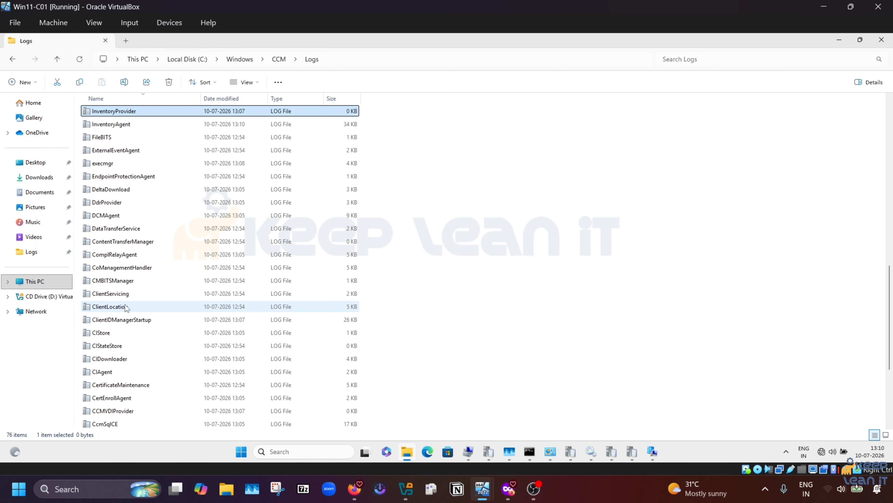
{"action": "key", "text": "Down"}
{"action": "key", "text": "Down"}
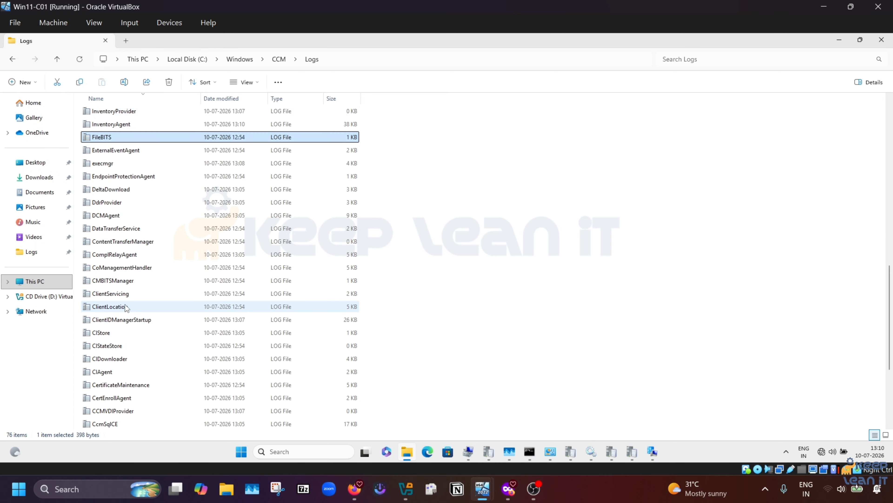
Step: Open InventoryAgent.log and confirm the report reached MP_HinvEndpoint with 1259 entries
{"action": "left_click", "coordinate": [122, 128]}
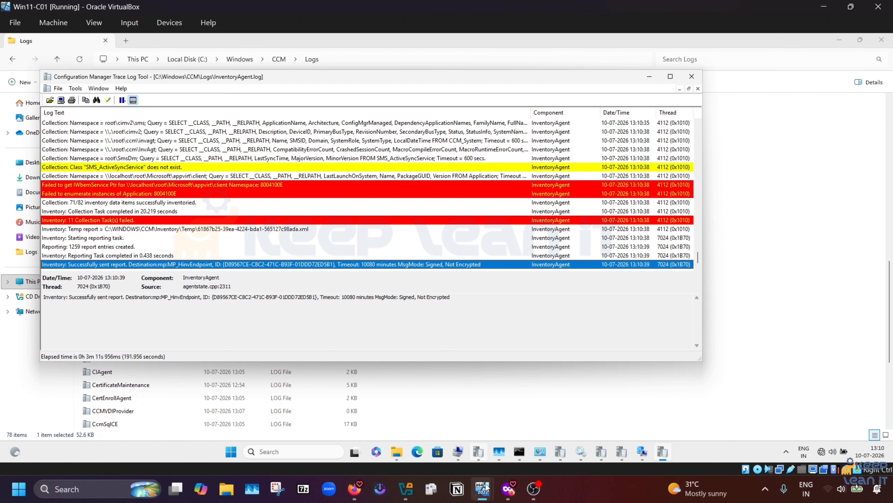
{"action": "mouse_move", "coordinate": [483, 489]}
{"action": "mouse_move", "coordinate": [471, 403]}
Step: Minimize Win11-C01, switch to PRR1, and refresh Devices to show CLIENT01 Active and Approved
{"action": "left_click", "coordinate": [824, 10]}
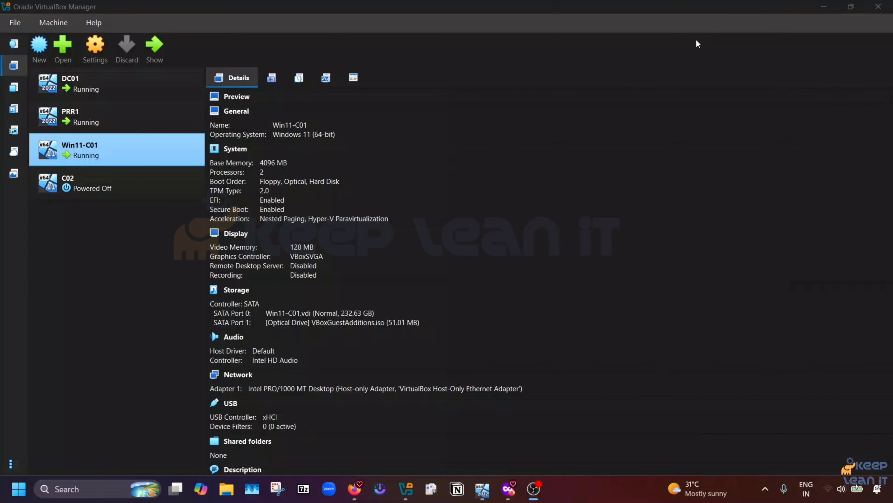
{"action": "mouse_move", "coordinate": [483, 489]}
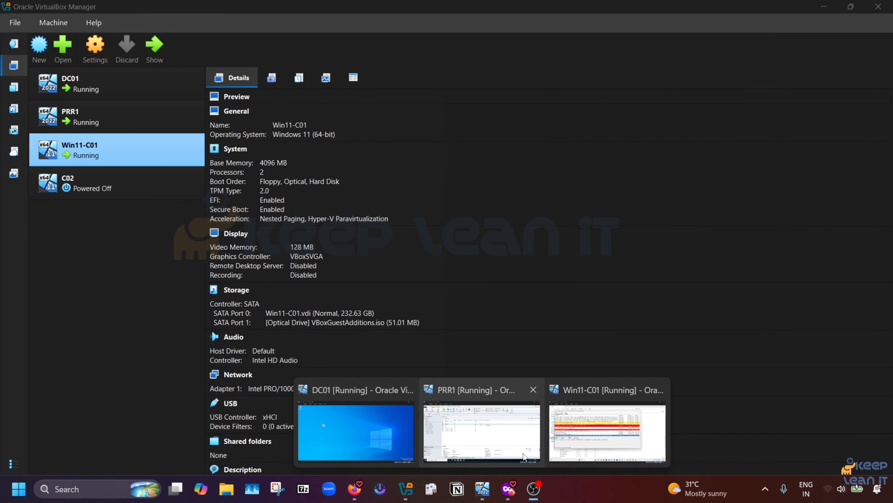
{"action": "mouse_move", "coordinate": [523, 421]}
{"action": "left_click", "coordinate": [492, 392]}
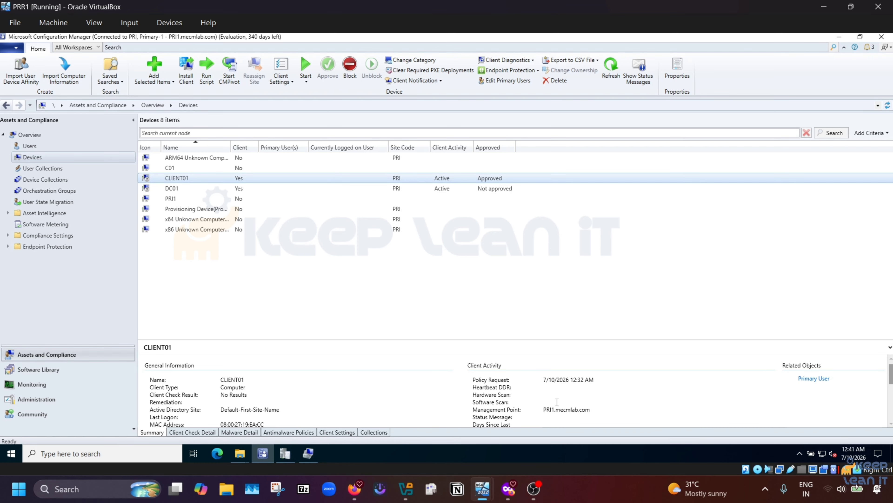
{"action": "left_click", "coordinate": [43, 167]}
{"action": "left_click", "coordinate": [32, 157]}
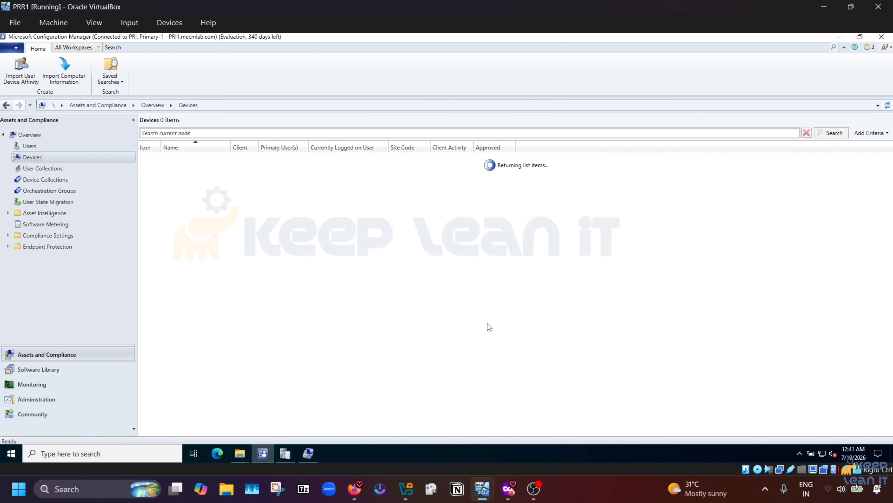
{"action": "left_click", "coordinate": [184, 177]}
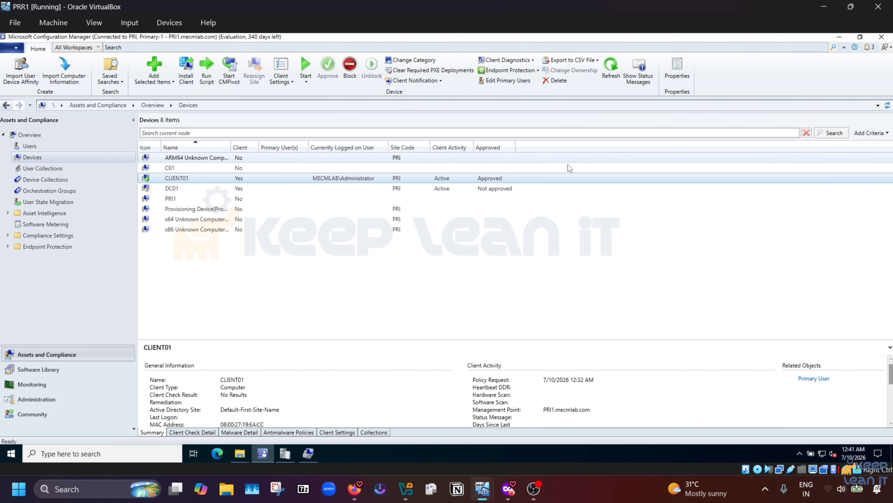
Step: Open Resource Explorer for CLIENT01 and expand its Hardware inventory classes
{"action": "right_click", "coordinate": [322, 181]}
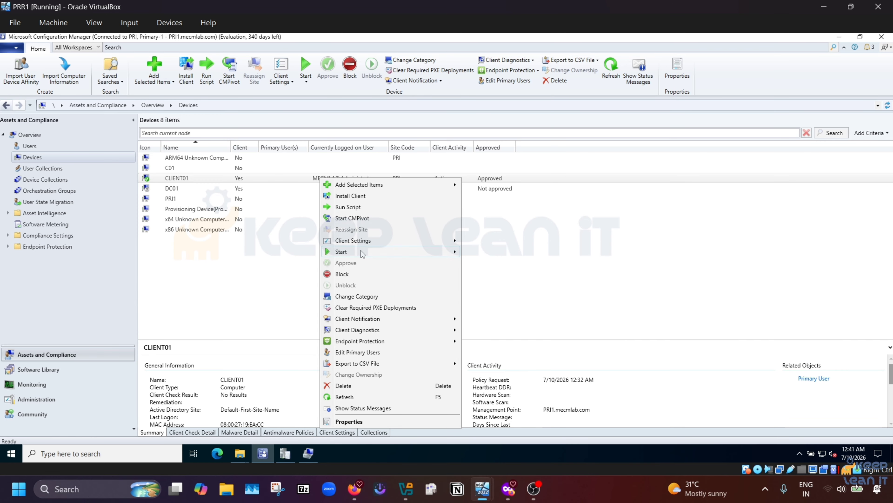
{"action": "mouse_move", "coordinate": [360, 250]}
{"action": "left_click", "coordinate": [509, 252]}
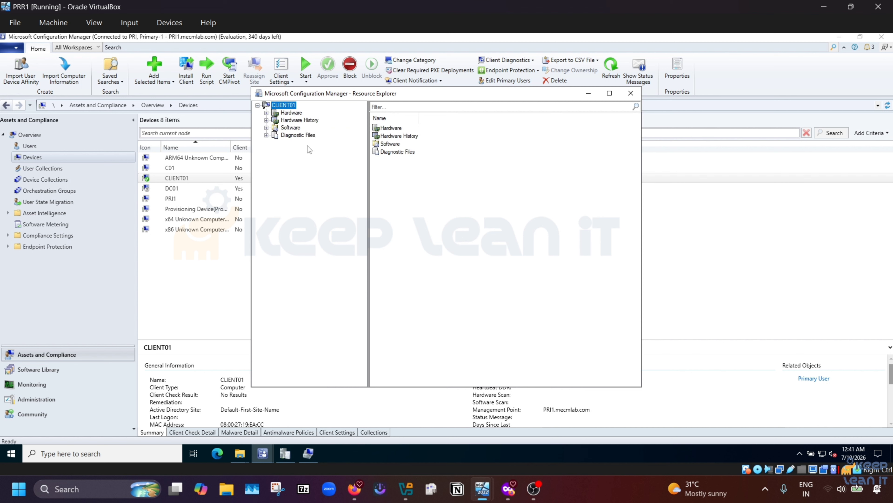
{"action": "left_click", "coordinate": [266, 113]}
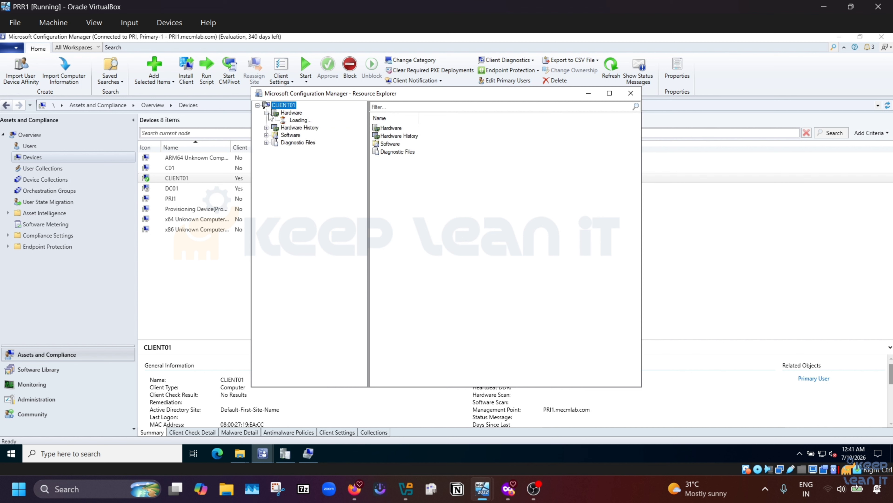
{"action": "left_click", "coordinate": [291, 113]}
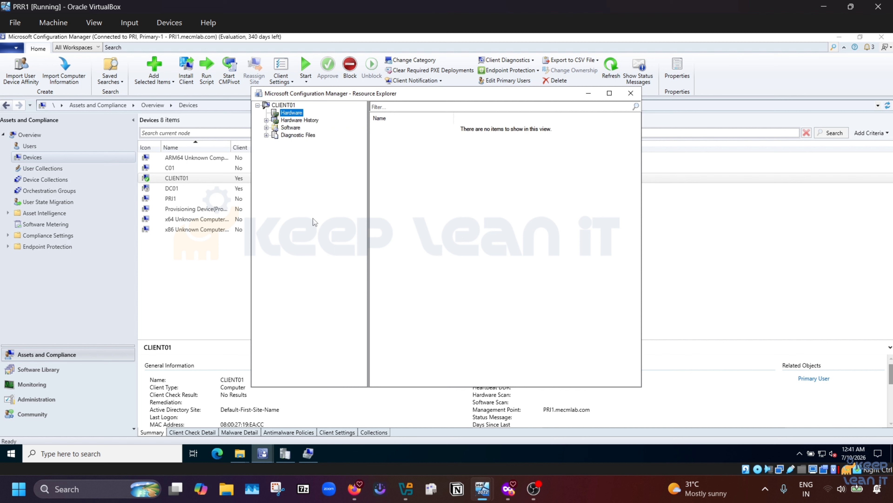
{"action": "double_click", "coordinate": [297, 113]}
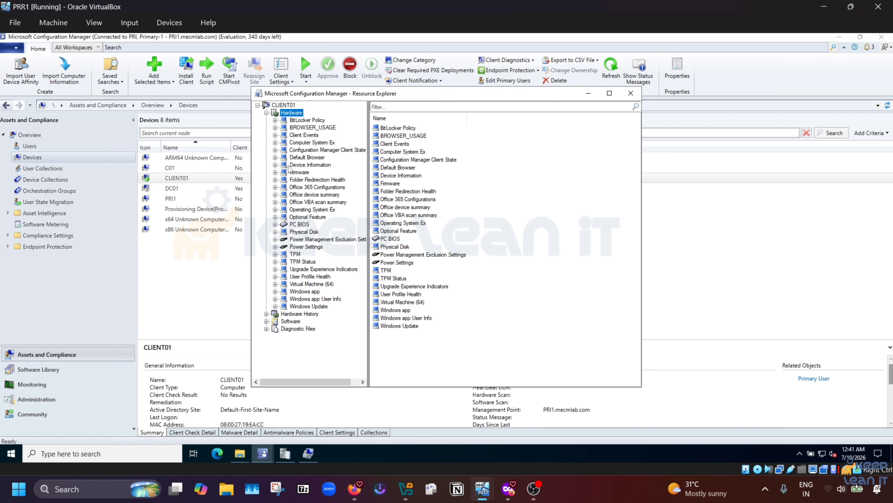
{"action": "left_click", "coordinate": [310, 306]}
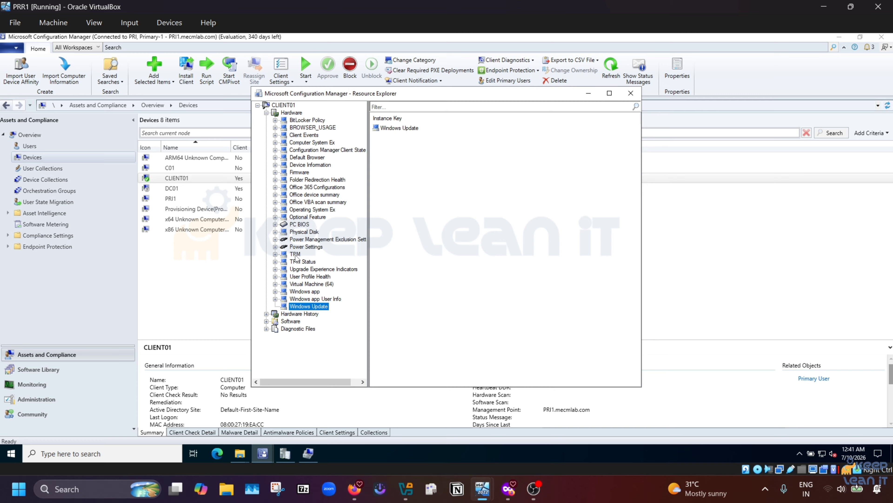
Step: Refresh the Hardware node to reload CLIENT01's inventory classes
{"action": "left_click", "coordinate": [266, 113]}
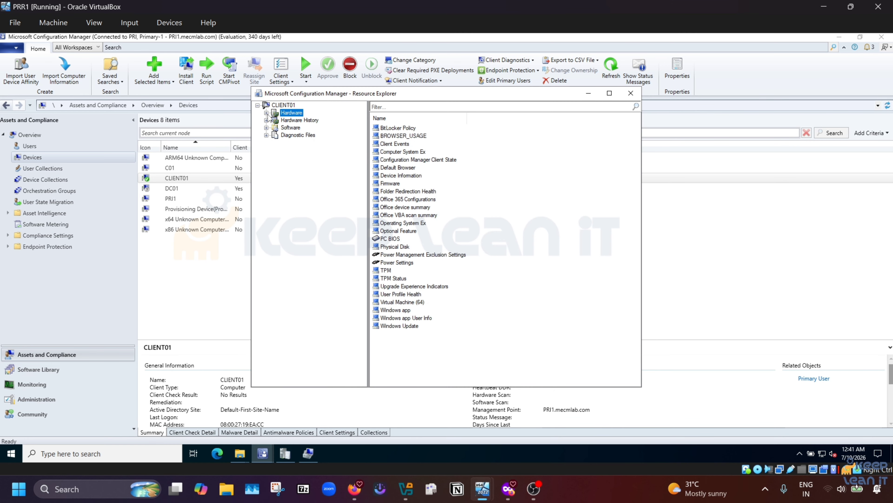
{"action": "right_click", "coordinate": [286, 115]}
{"action": "left_click", "coordinate": [316, 121]}
{"action": "scroll", "coordinate": [410, 226], "scroll_direction": "down", "scroll_amount": 8}
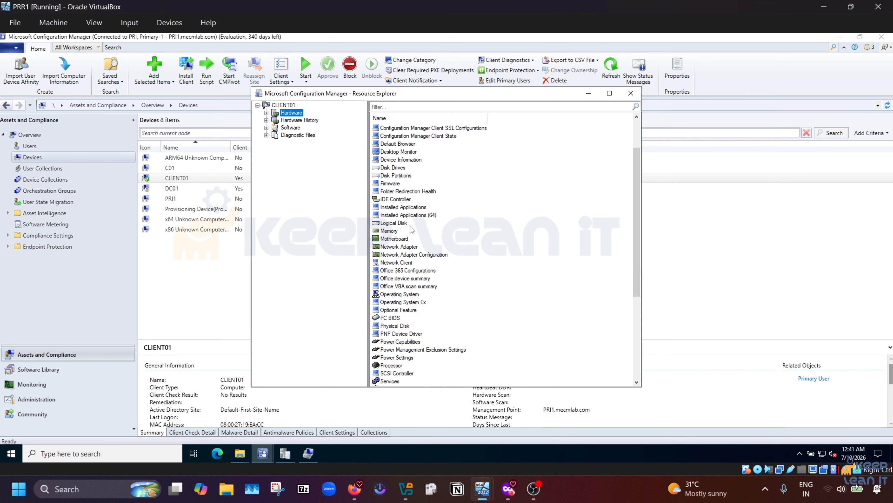
{"action": "scroll", "coordinate": [411, 225], "scroll_direction": "up", "scroll_amount": 4}
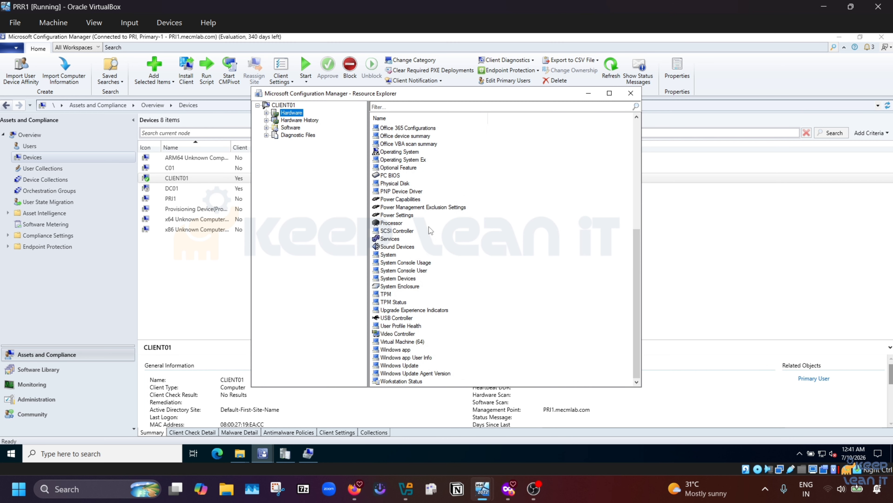
{"action": "scroll", "coordinate": [428, 226], "scroll_direction": "down", "scroll_amount": 6}
{"action": "right_click", "coordinate": [296, 114]}
{"action": "left_click", "coordinate": [318, 120]}
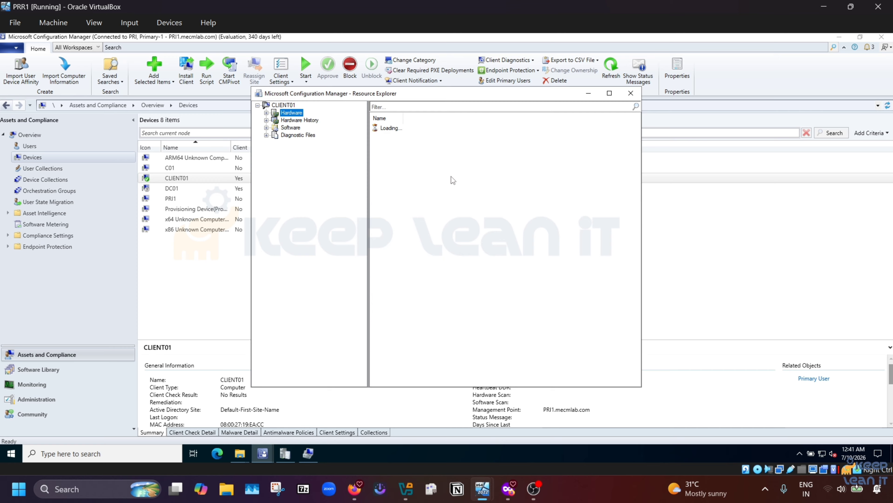
Step: Check Workstation Status for the last hardware scan of 7/10/2026 1:10 PM, then move Resource Explorer aside
{"action": "scroll", "coordinate": [453, 182], "scroll_direction": "down", "scroll_amount": 6}
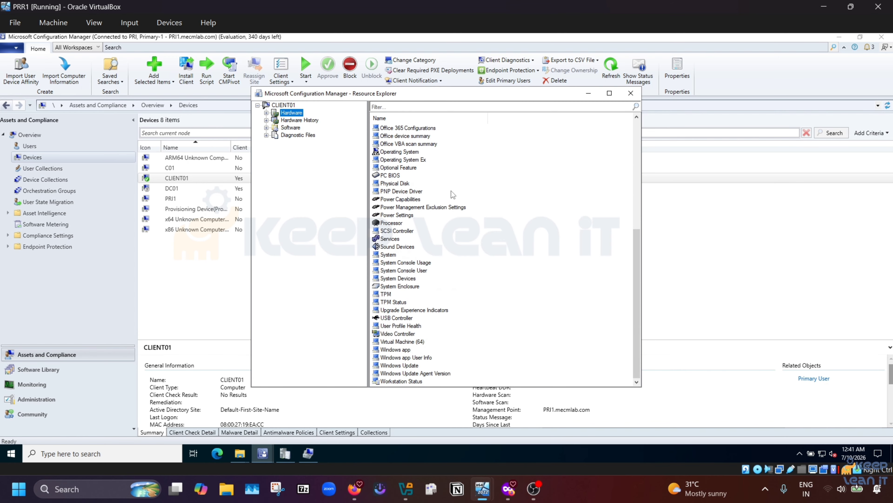
{"action": "left_click", "coordinate": [266, 112]}
{"action": "scroll", "coordinate": [304, 197], "scroll_direction": "down", "scroll_amount": 8}
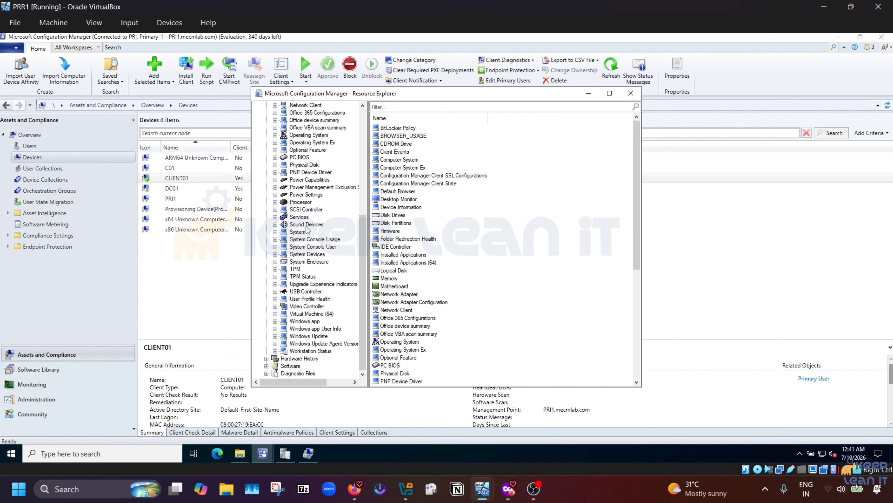
{"action": "left_click", "coordinate": [309, 351]}
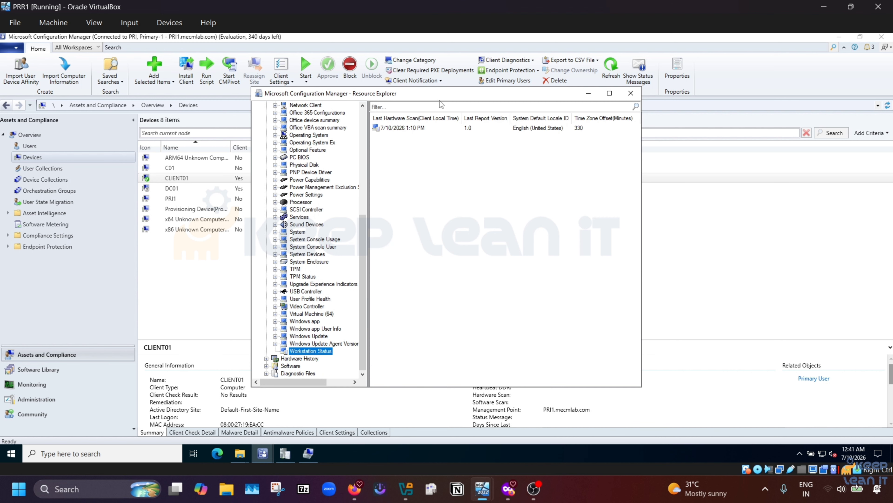
{"action": "left_click_drag", "start_coordinate": [441, 95], "coordinate": [331, 72]}
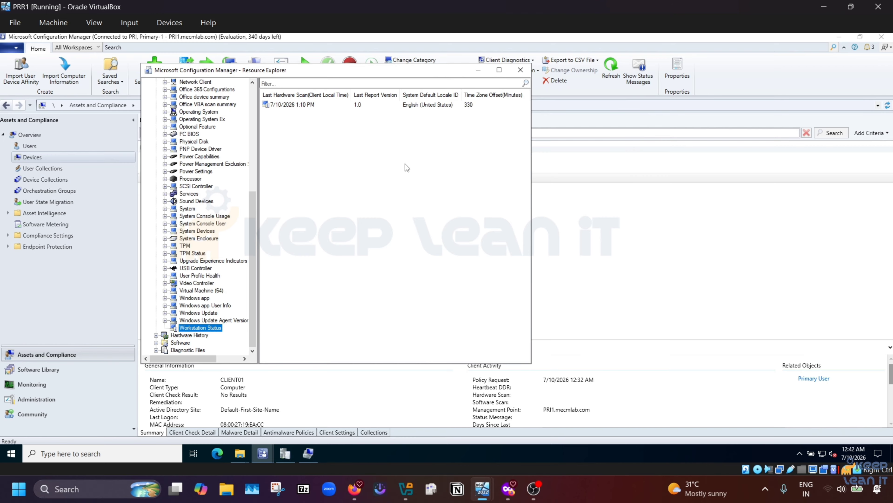
{"action": "left_click", "coordinate": [548, 387]}
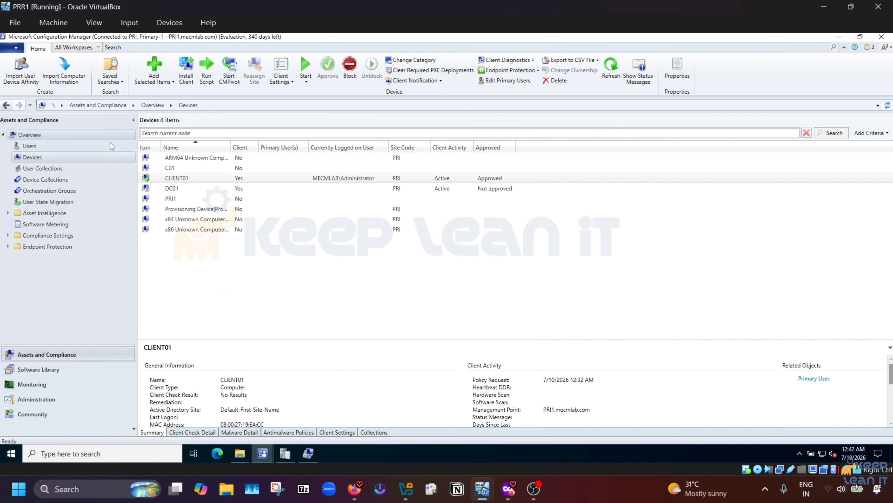
Step: Reload the Devices list and show CLIENT01's details again
{"action": "left_click", "coordinate": [37, 167]}
{"action": "left_click", "coordinate": [37, 158]}
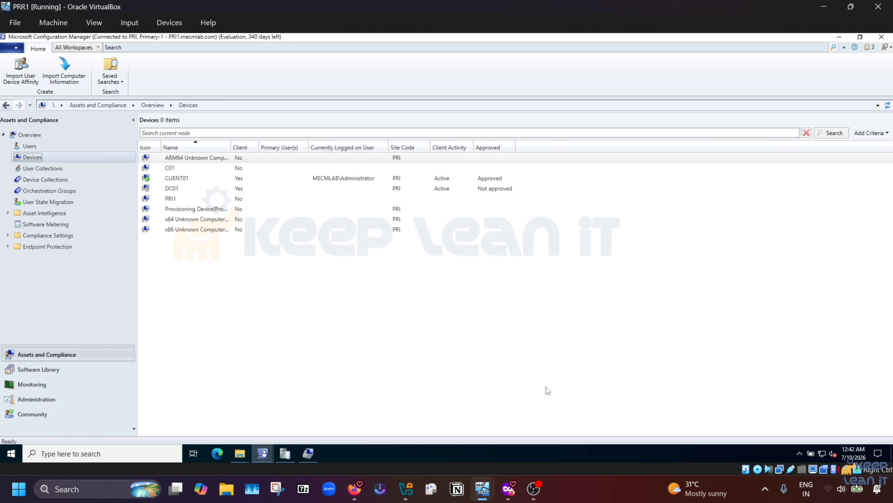
{"action": "left_click", "coordinate": [195, 176]}
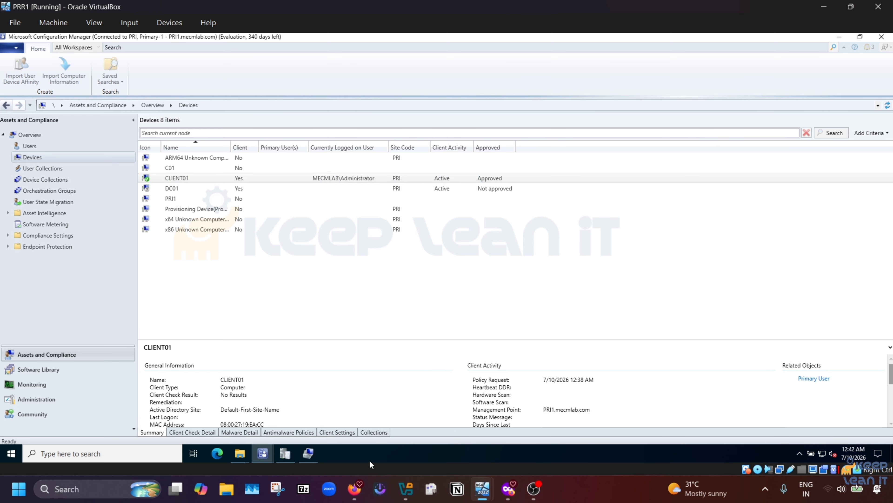
Step: Close Computer Management and Resource Explorer, leaving the console on User Collections
{"action": "left_click", "coordinate": [301, 455]}
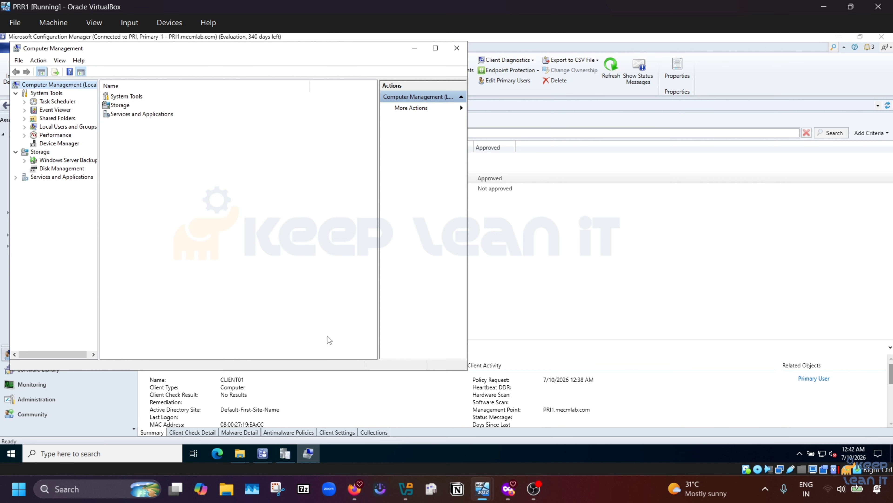
{"action": "left_click", "coordinate": [456, 48]}
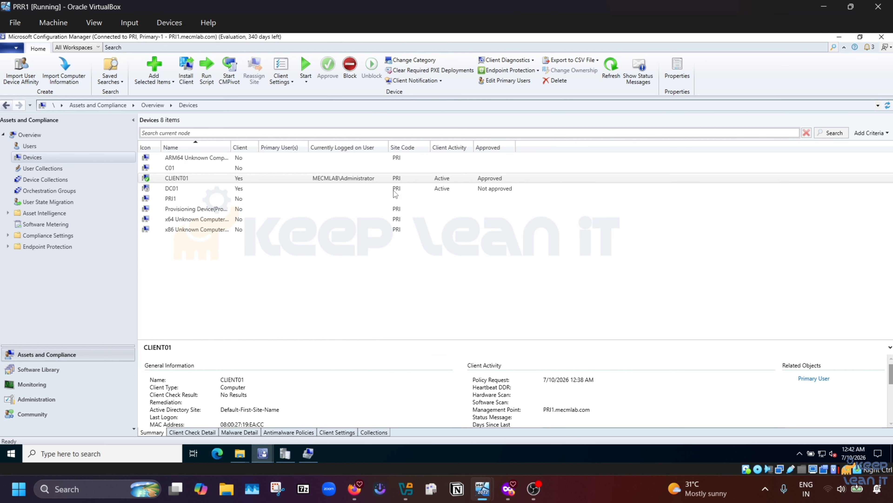
{"action": "mouse_move", "coordinate": [263, 454]}
{"action": "left_click", "coordinate": [313, 412]}
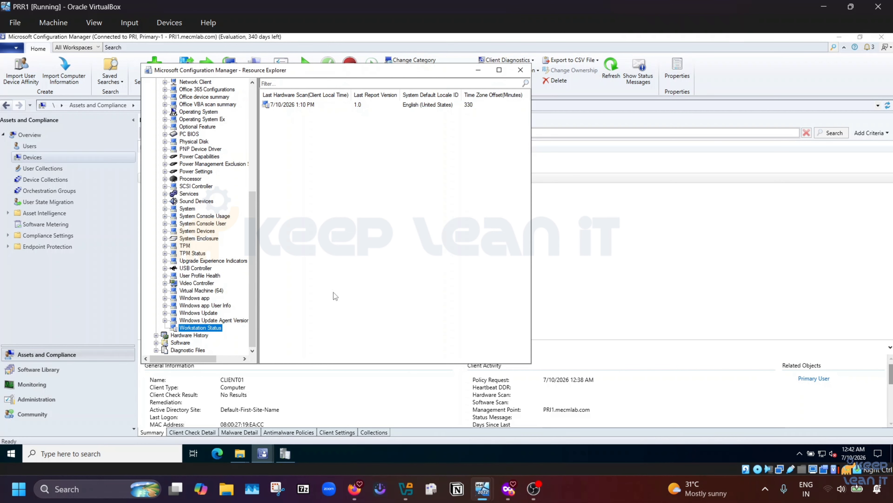
{"action": "left_click", "coordinate": [286, 105]}
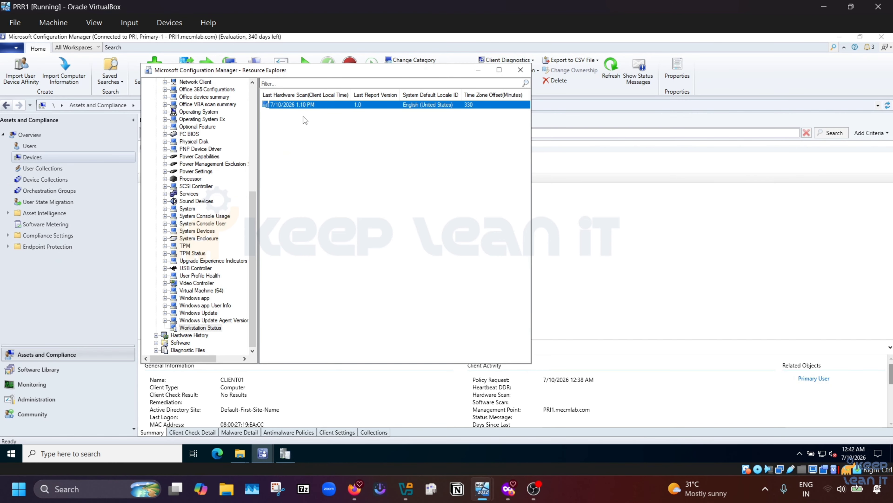
{"action": "left_click", "coordinate": [521, 70]}
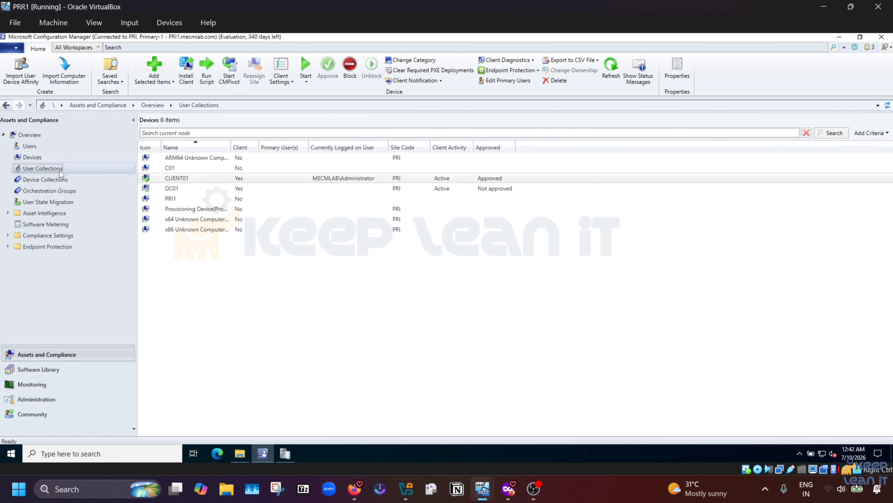
{"action": "left_click", "coordinate": [53, 168]}
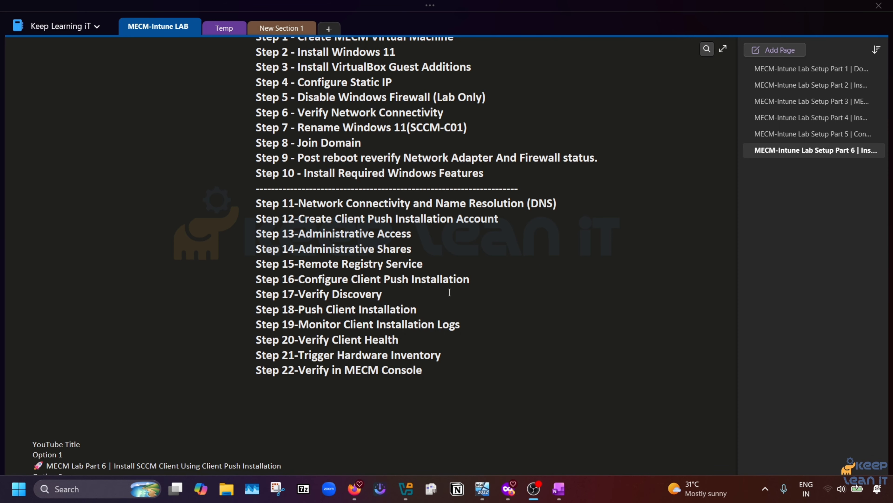
{"action": "left_click_drag", "start_coordinate": [419, 311], "coordinate": [299, 310]}
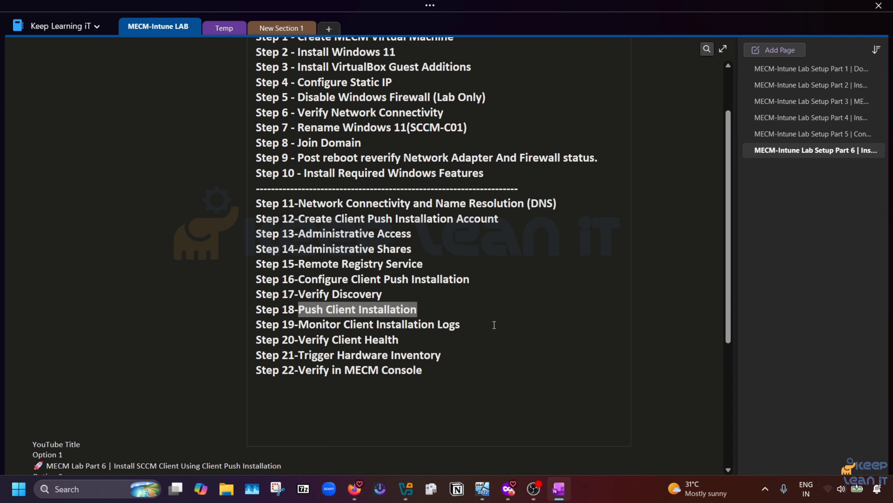
{"action": "left_click_drag", "start_coordinate": [491, 324], "coordinate": [298, 323]}
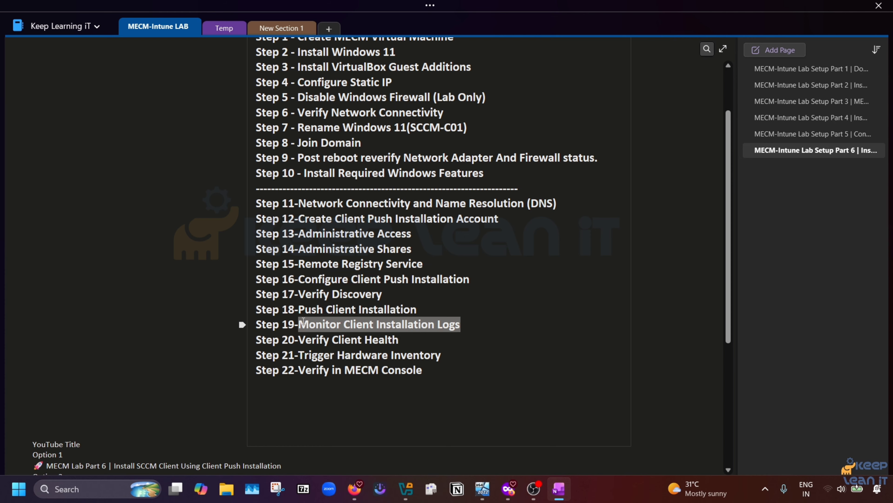
{"action": "left_click_drag", "start_coordinate": [404, 340], "coordinate": [299, 340]}
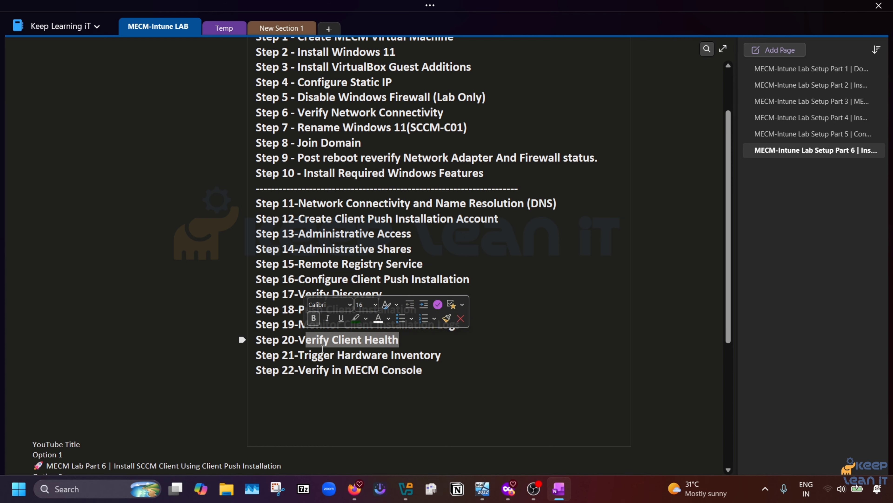
{"action": "left_click_drag", "start_coordinate": [456, 356], "coordinate": [281, 340]}
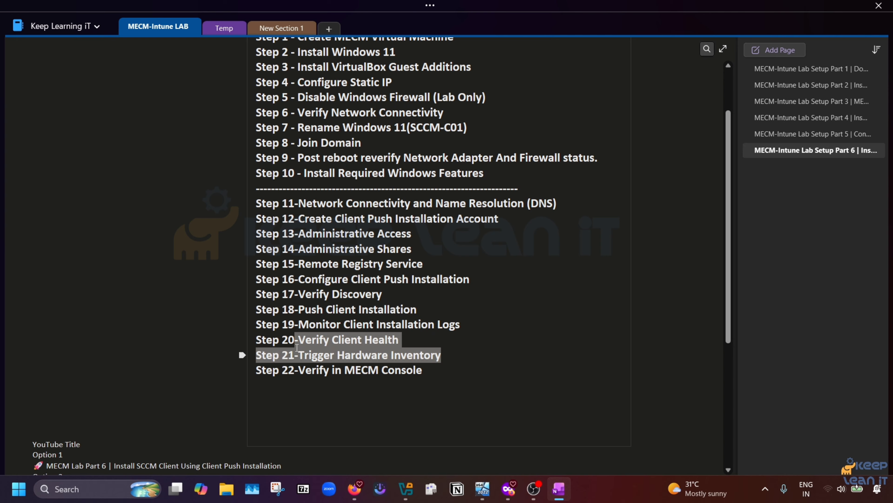
{"action": "left_click", "coordinate": [441, 370]}
{"action": "left_click_drag", "start_coordinate": [440, 371], "coordinate": [294, 370]}
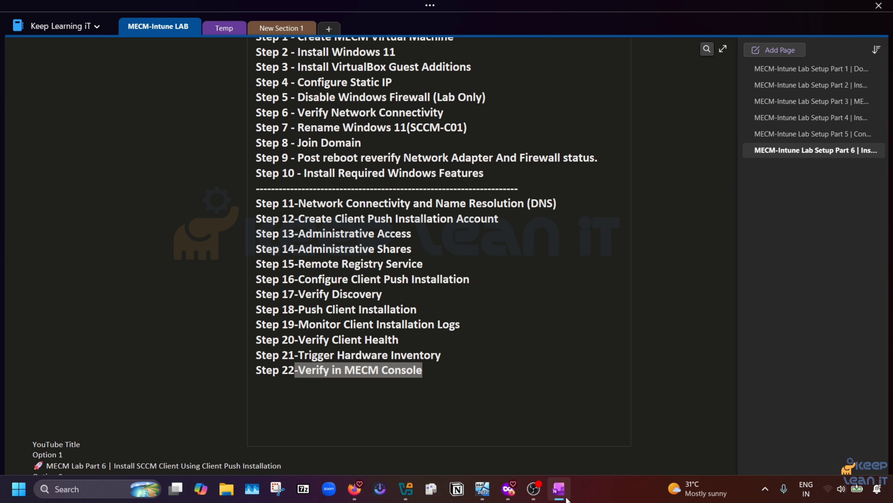
{"action": "mouse_move", "coordinate": [490, 491]}
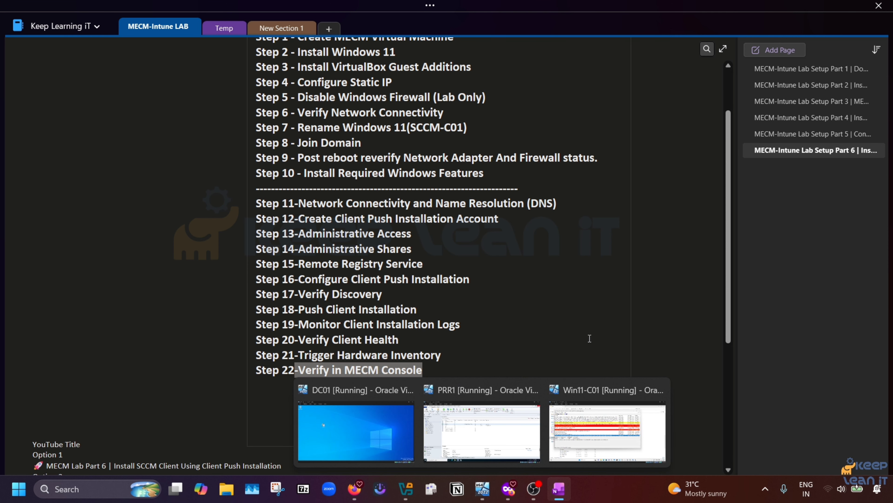